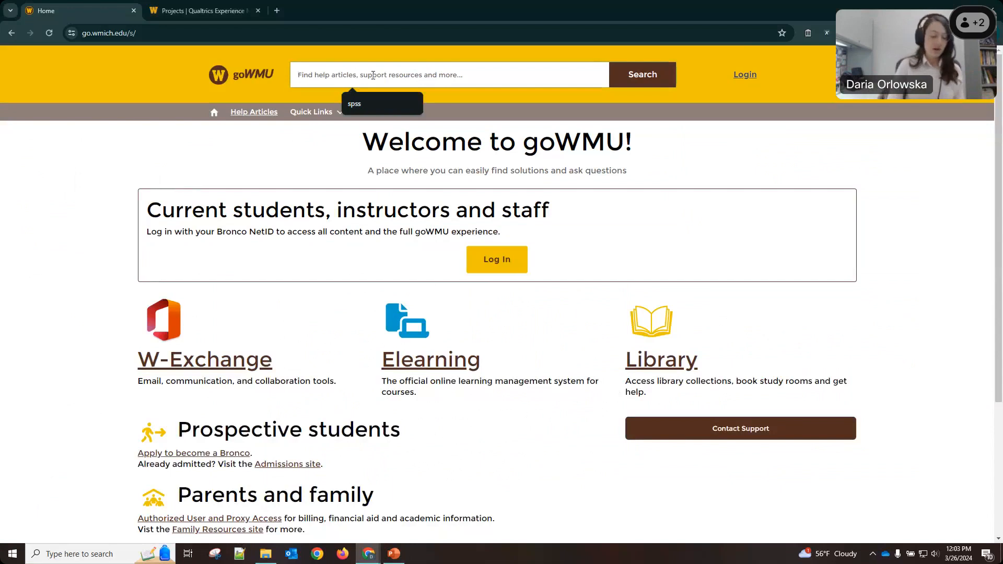
# Search goWMU for 'qualtrics' and open the Qualtrics Login & Overview article at its Sign In section.
pyautogui.write('qualtrics')
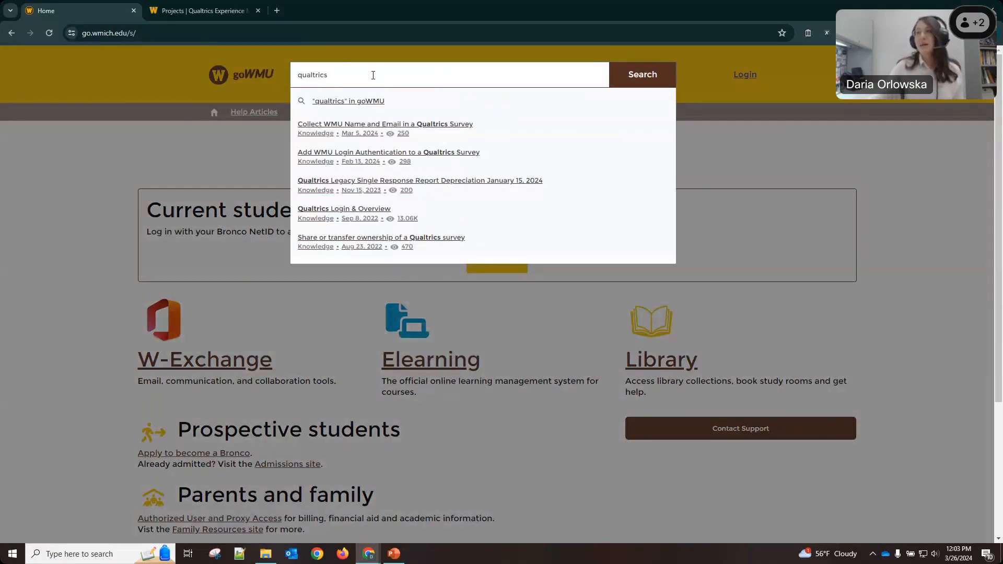
pyautogui.click(662, 87)
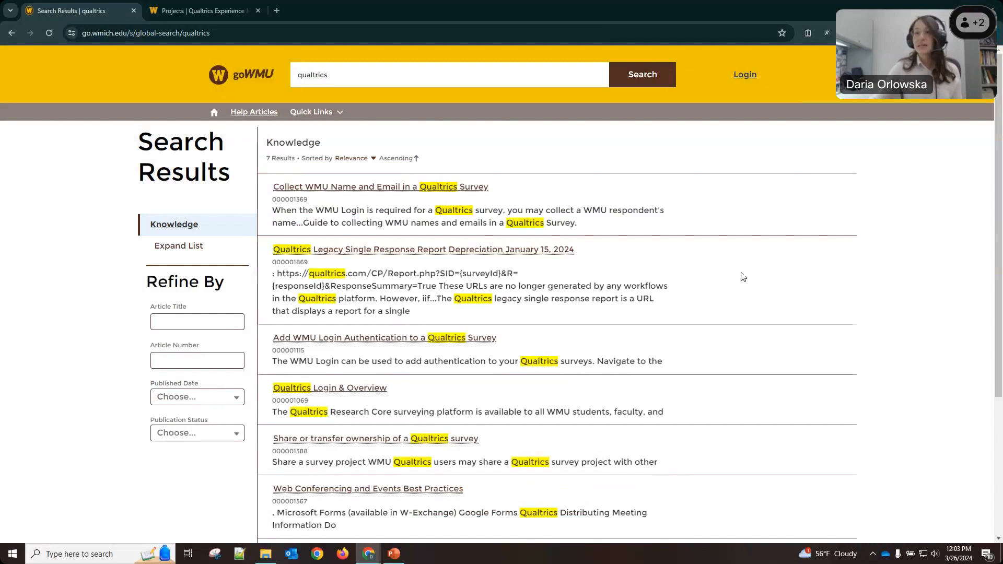
pyautogui.click(321, 392)
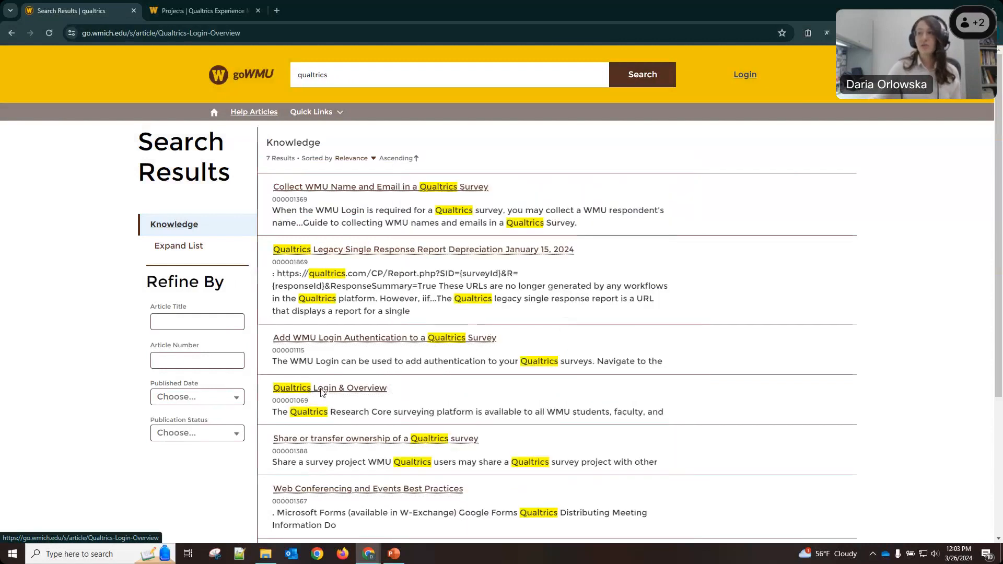
pyautogui.scroll(-1, 370, 355)
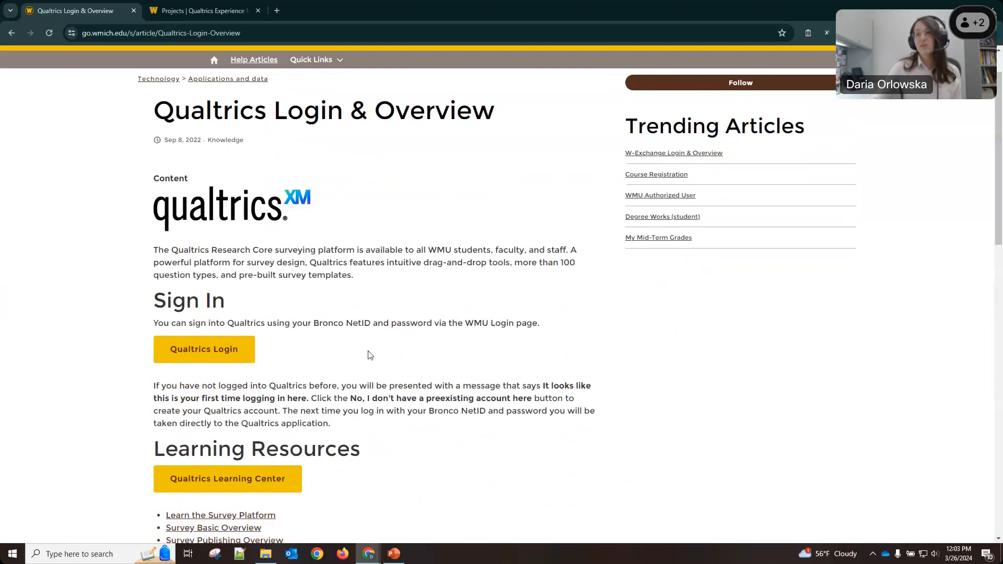
pyautogui.scroll(-2, 370, 355)
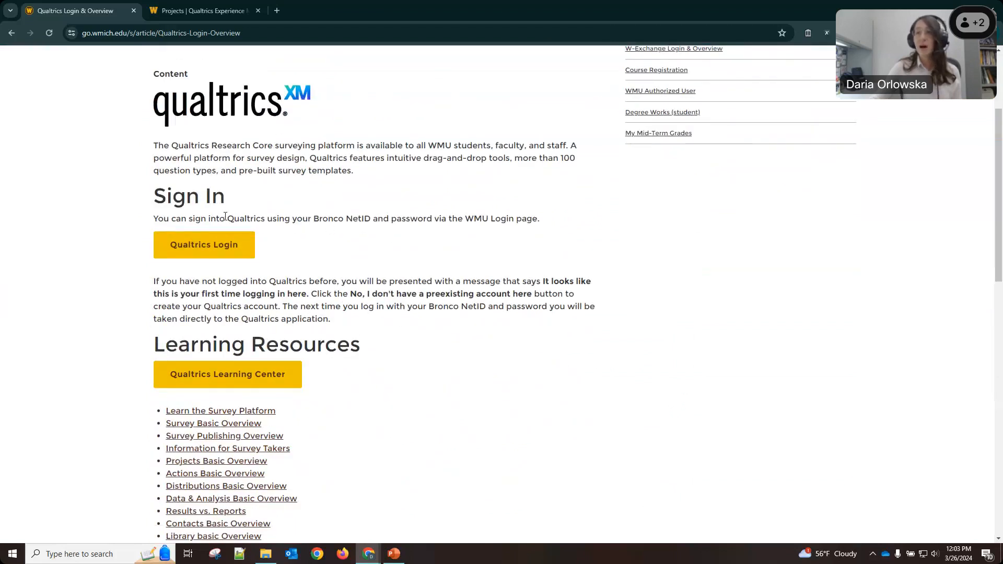
# Highlight the sign-in sentences about Bronco NetID, password and needing no preexisting account.
pyautogui.moveTo(225, 216); pyautogui.dragTo(362, 220)
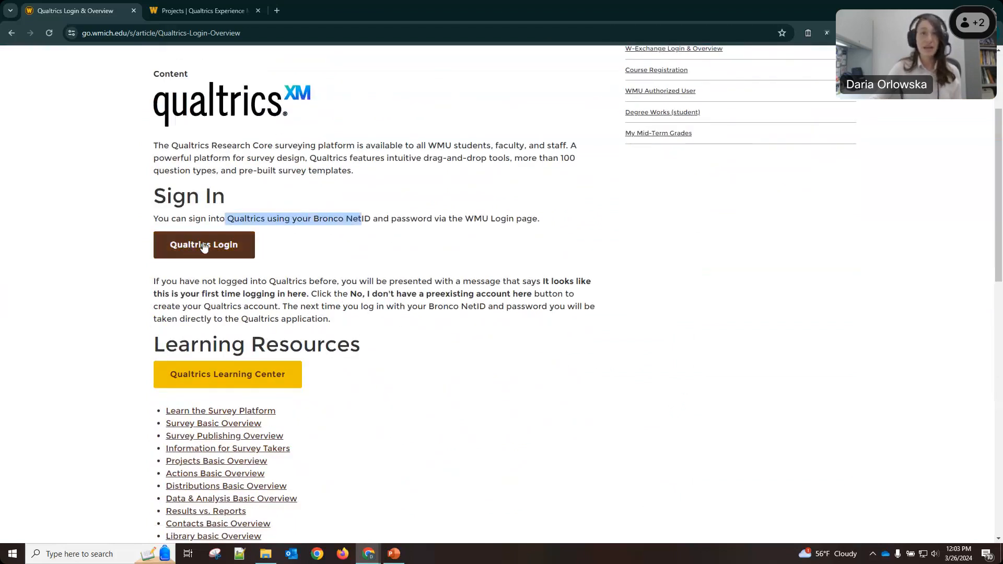
pyautogui.click(324, 221)
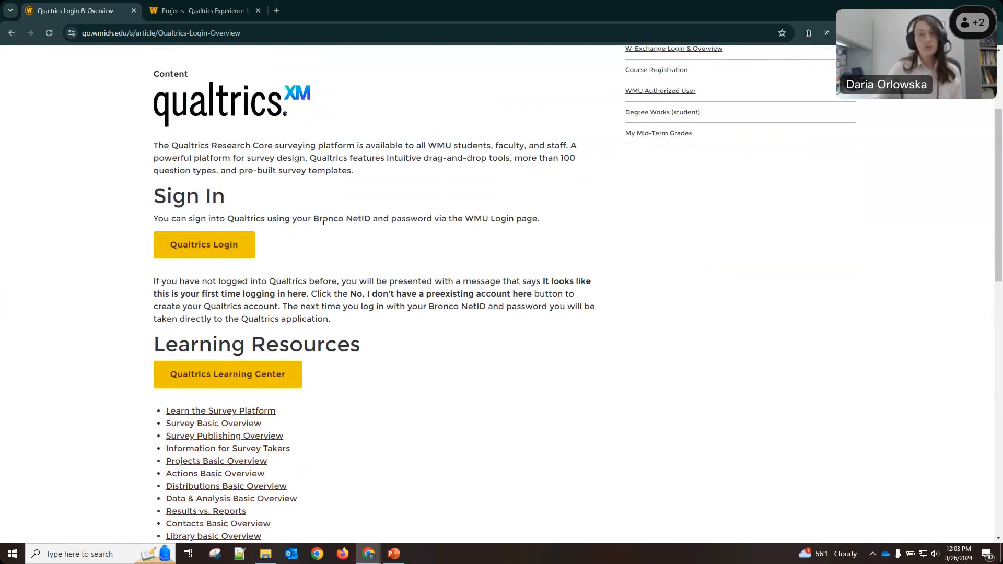
pyautogui.moveTo(387, 214); pyautogui.dragTo(431, 219)
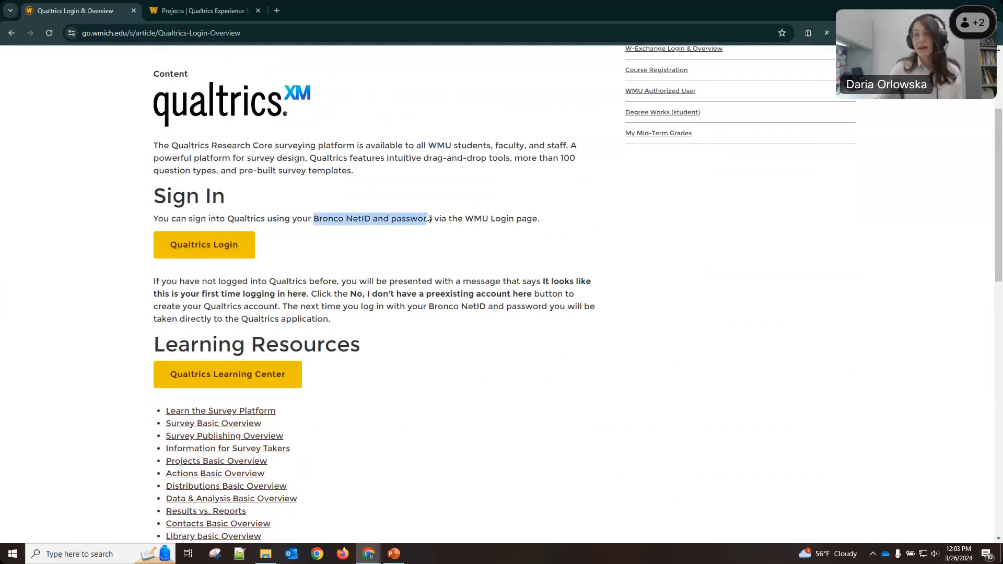
pyautogui.click(427, 218)
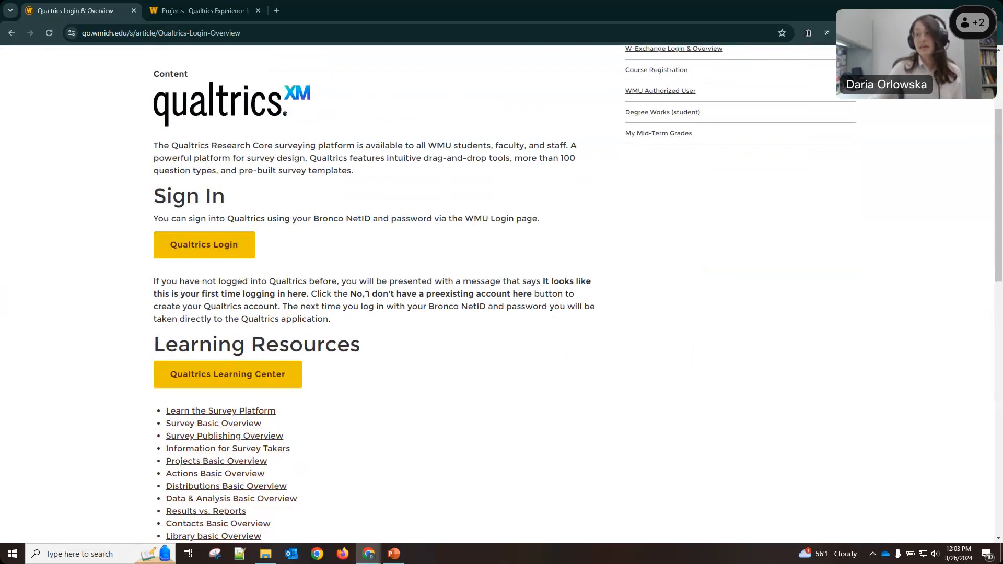
pyautogui.moveTo(350, 294); pyautogui.dragTo(511, 297)
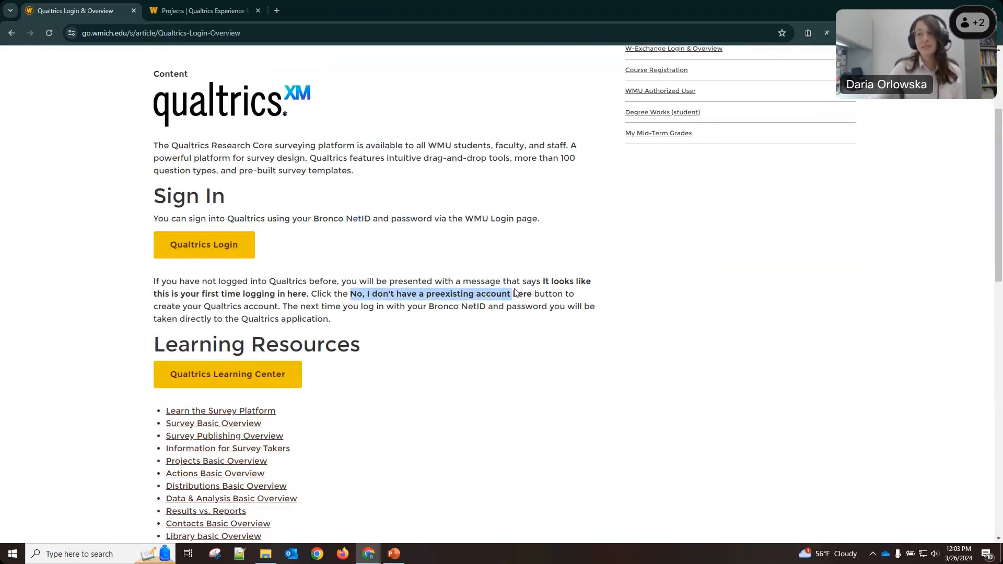
pyautogui.click(500, 298)
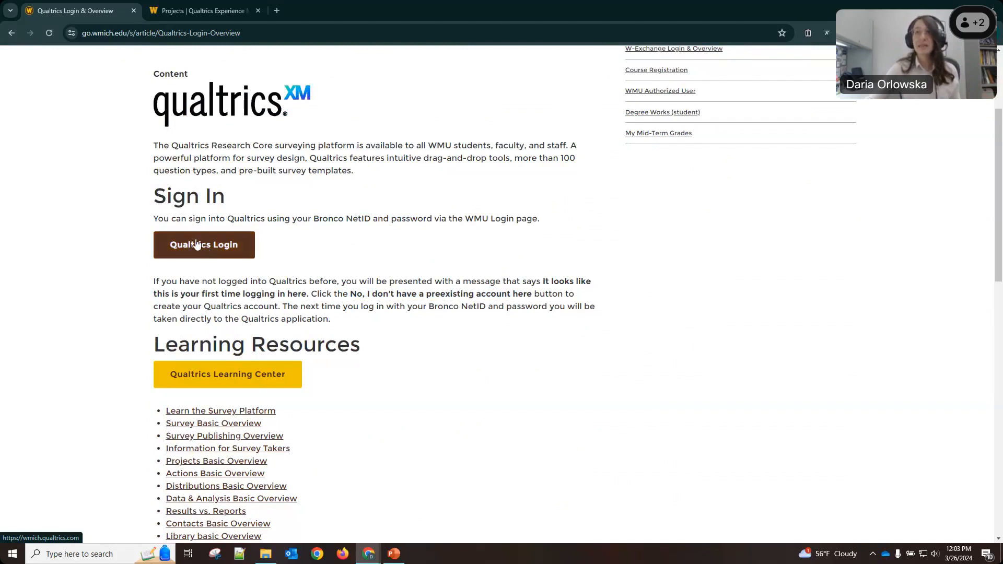
pyautogui.click(192, 9)
# Go to Projects and open the Consultation Feedback folder showing its Consultation Survey.
pyautogui.click(33, 58)
pyautogui.click(66, 85)
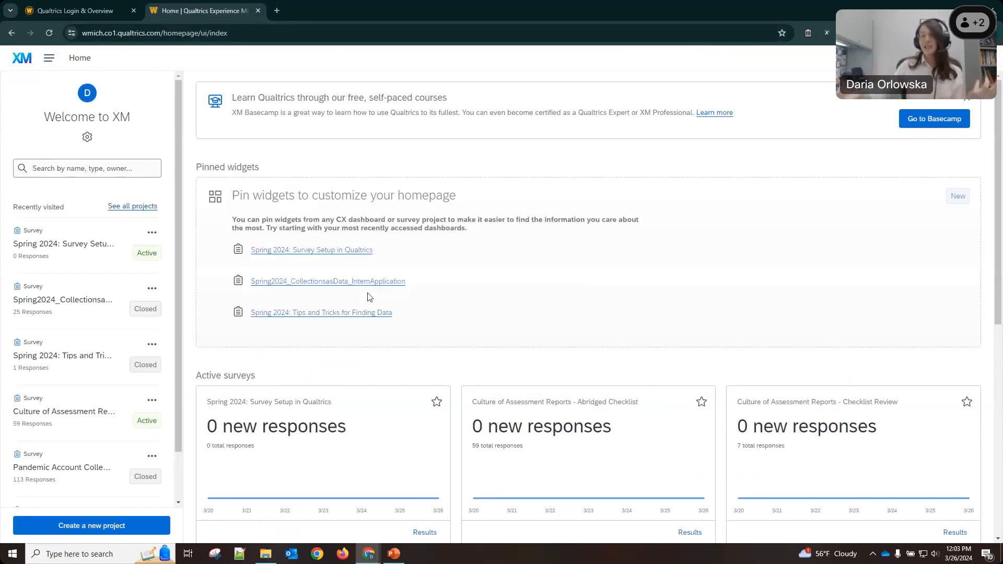
pyautogui.click(51, 64)
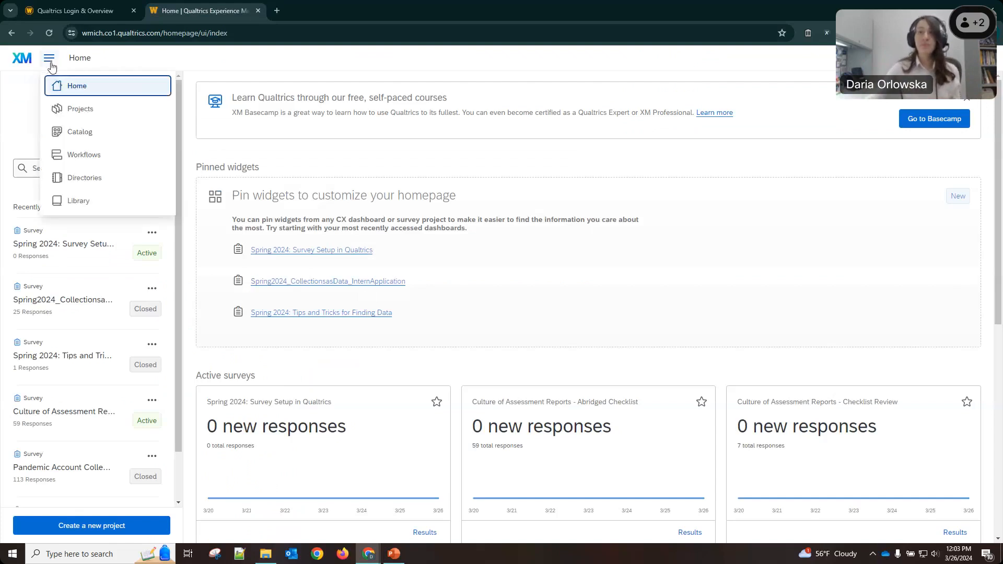
pyautogui.click(96, 109)
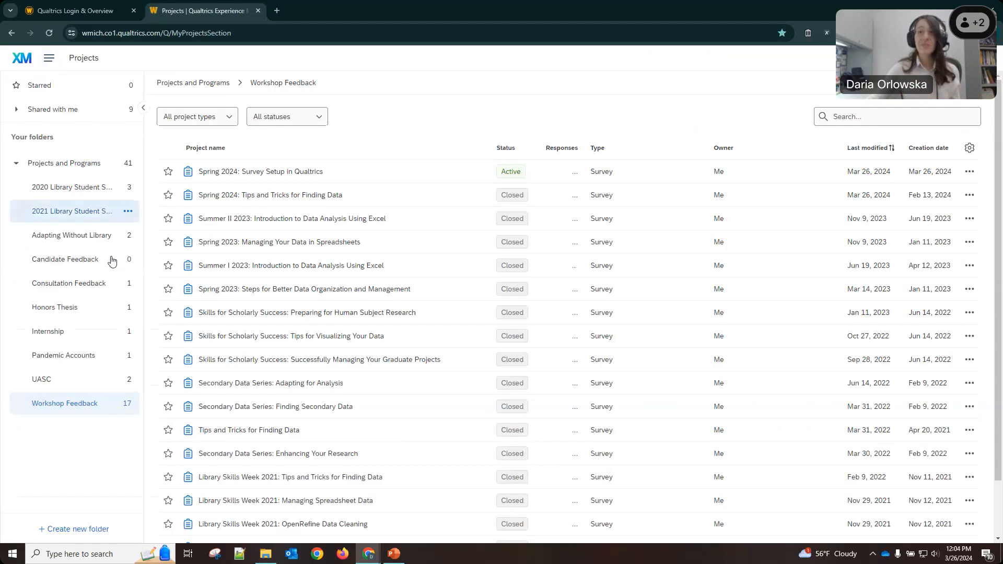
pyautogui.click(70, 286)
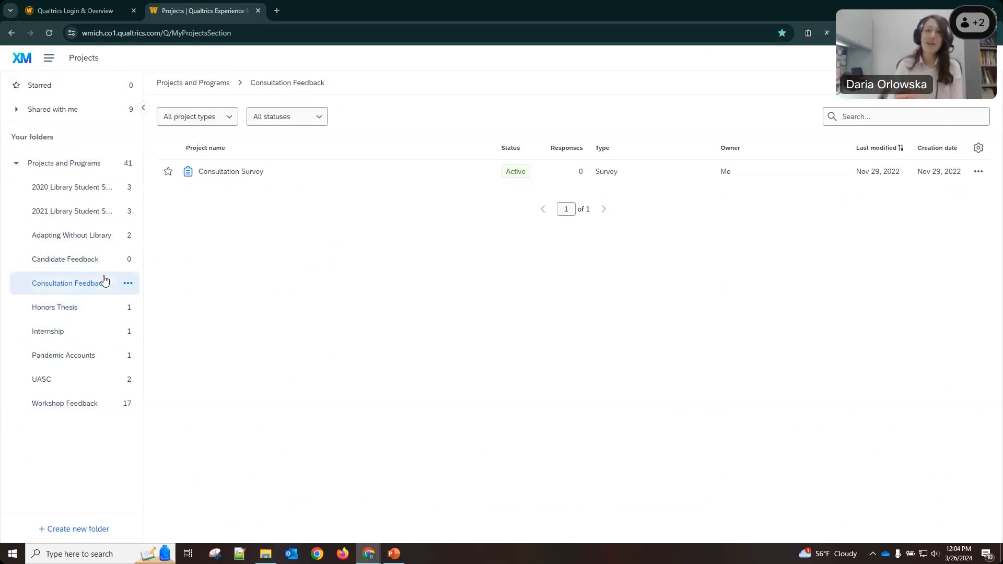
pyautogui.click(49, 58)
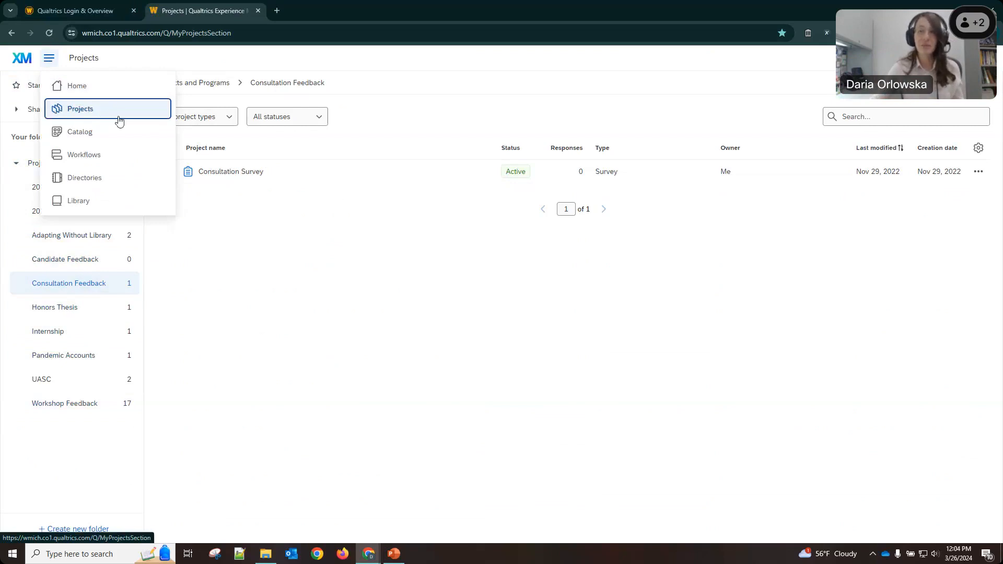
pyautogui.click(49, 64)
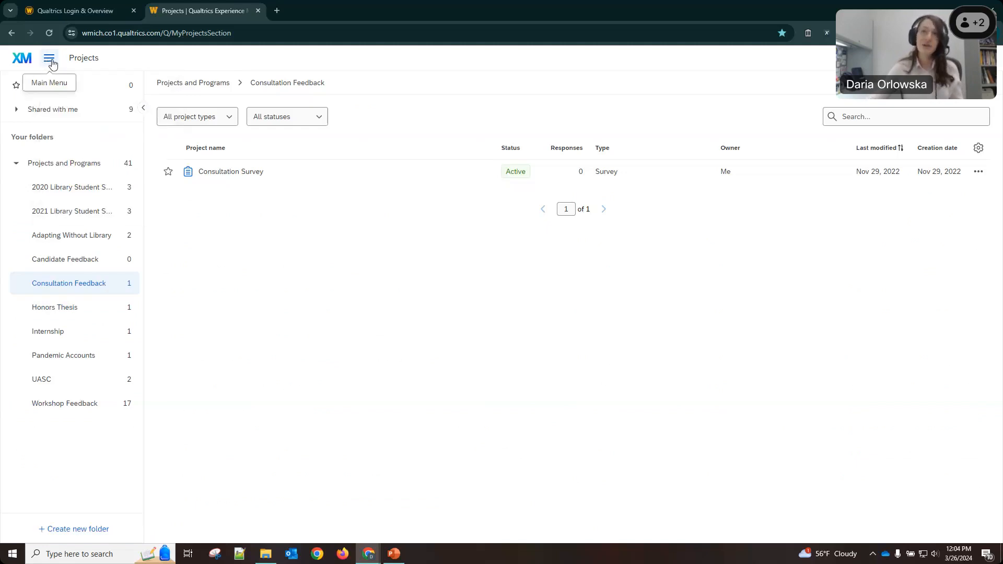
pyautogui.click(50, 61)
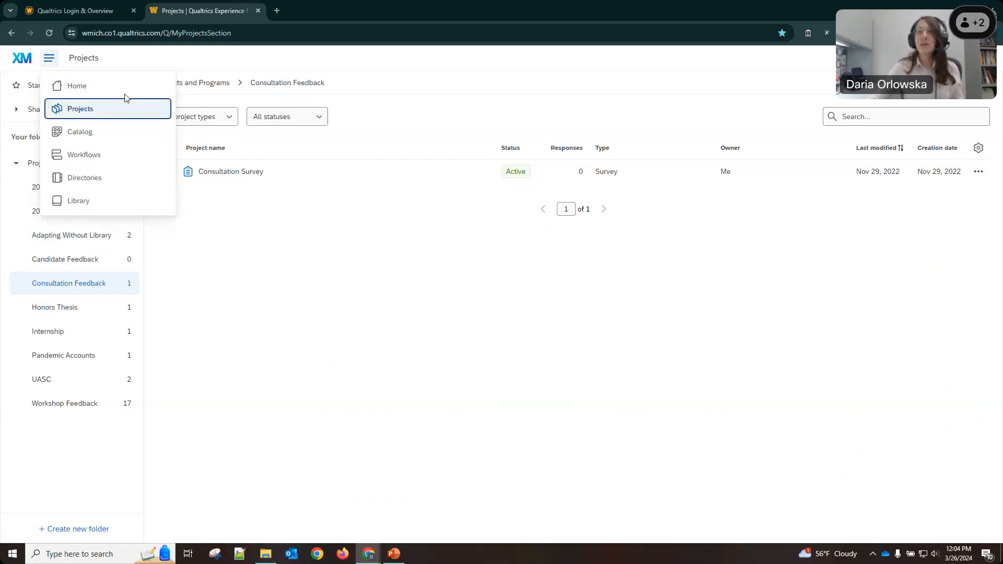
pyautogui.click(193, 65)
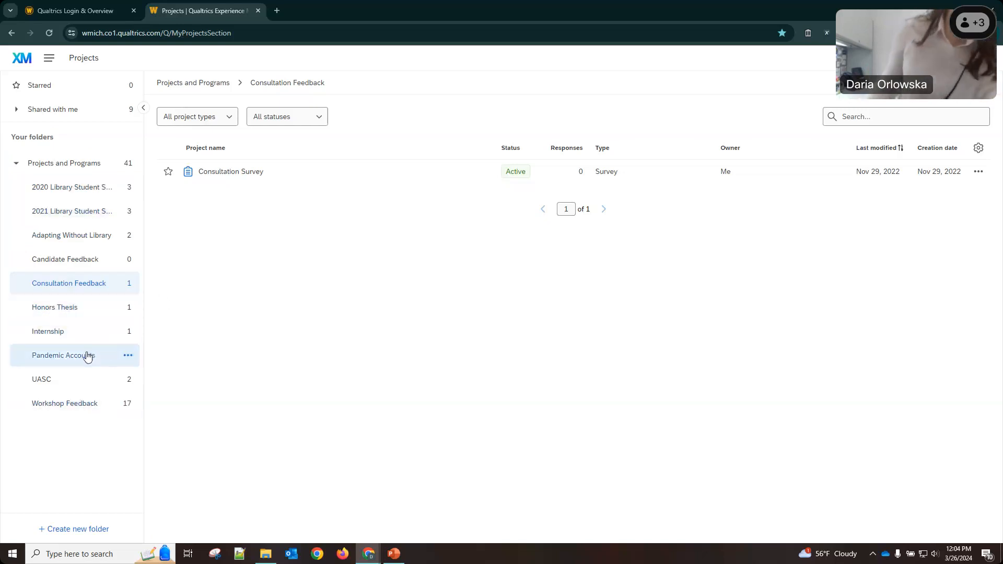
# Create a 'Sample Research Project' folder and move it under Projects and Programs.
pyautogui.click(59, 537)
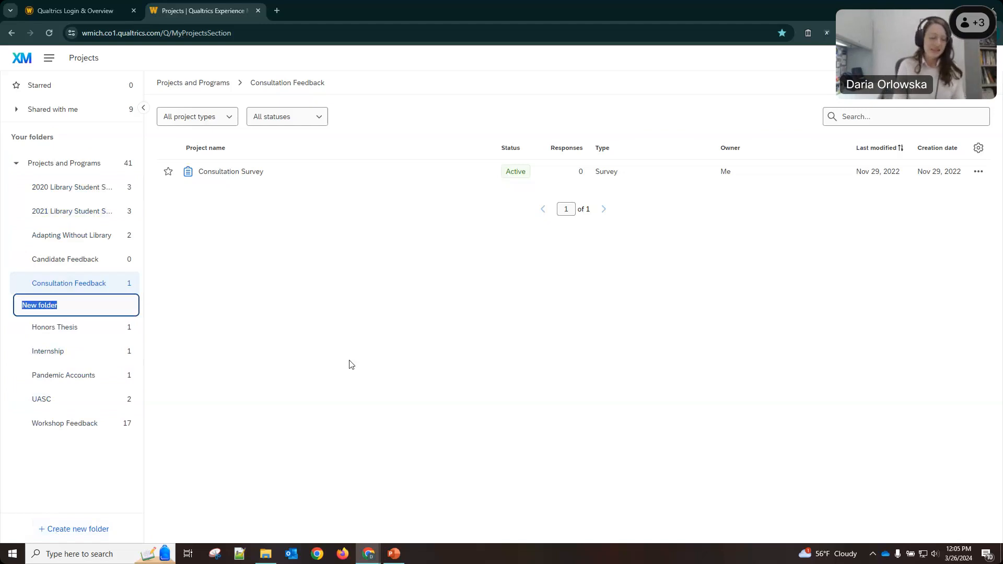
pyautogui.write('Sam')
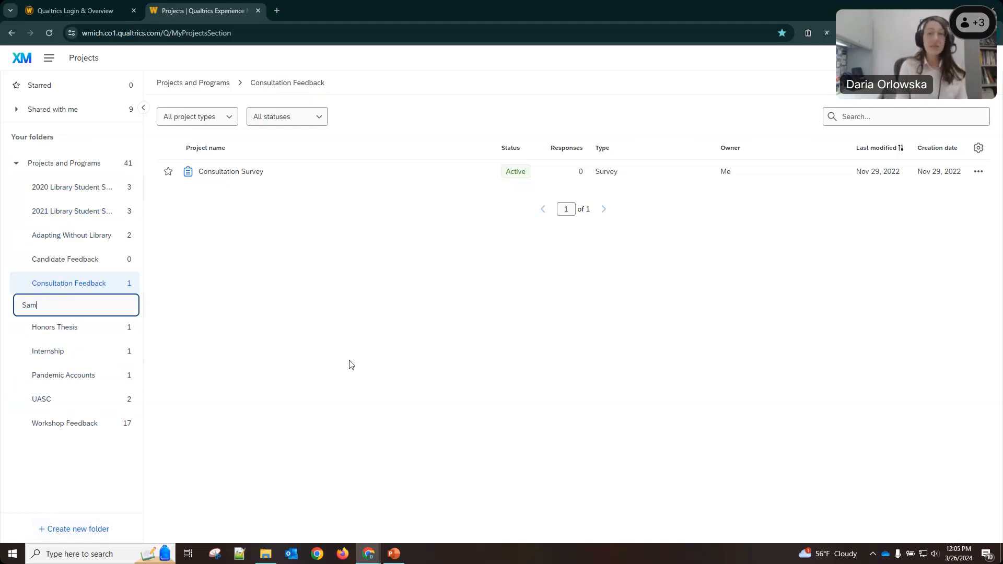
pyautogui.write('ple Research Project')
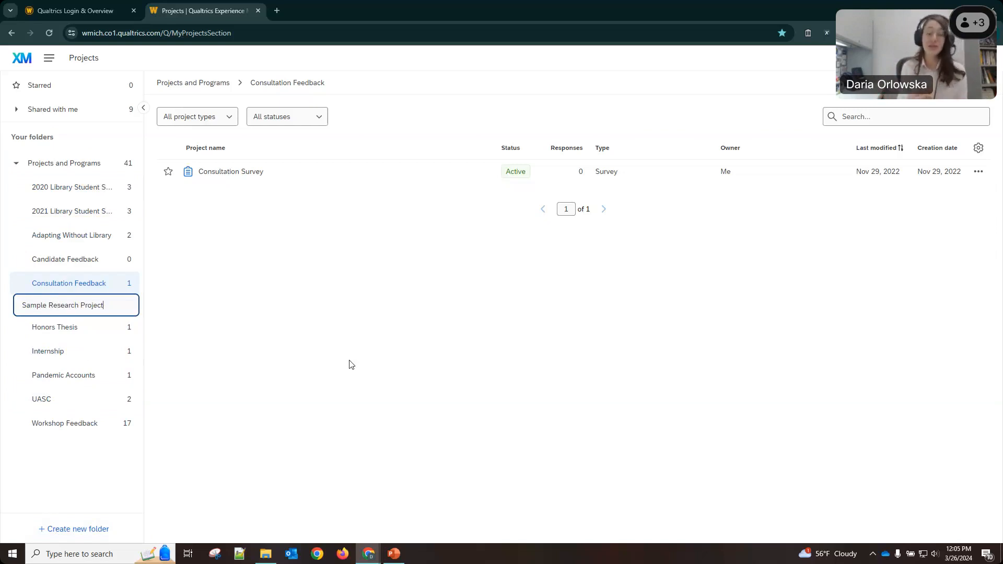
pyautogui.press('Return')
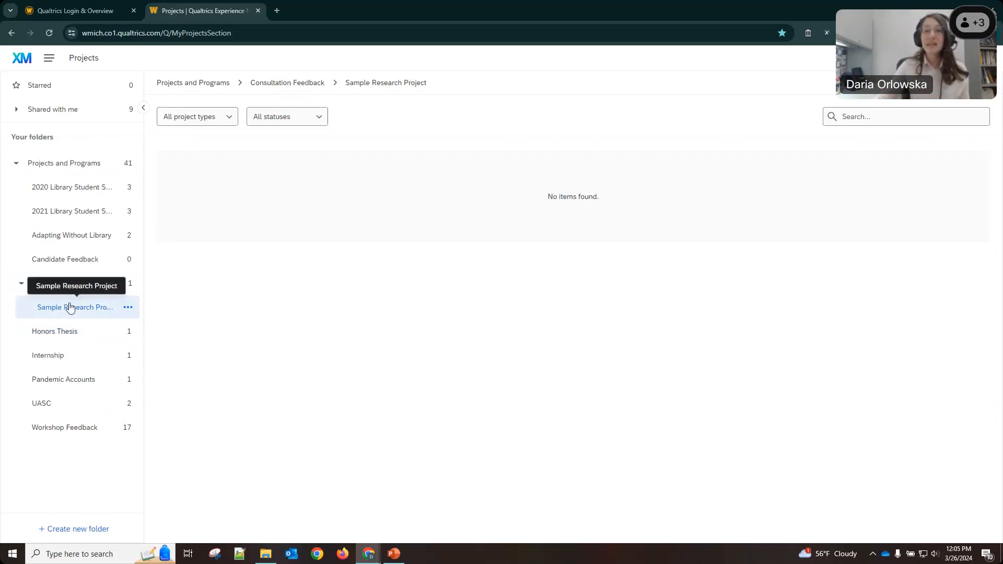
pyautogui.moveTo(56, 288); pyautogui.dragTo(82, 167)
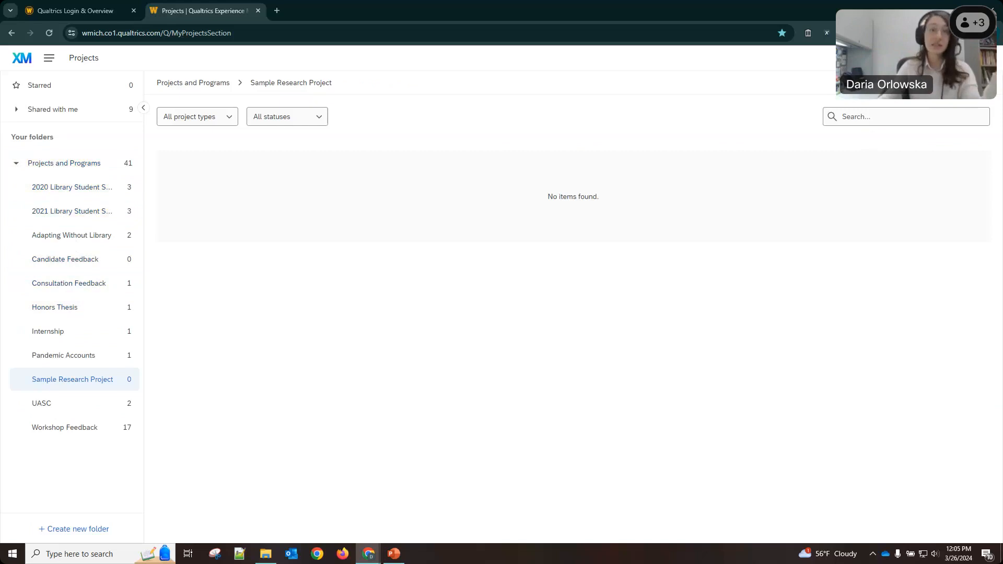
# Create a new project and pick the blank Survey card under From scratch.
pyautogui.click(950, 82)
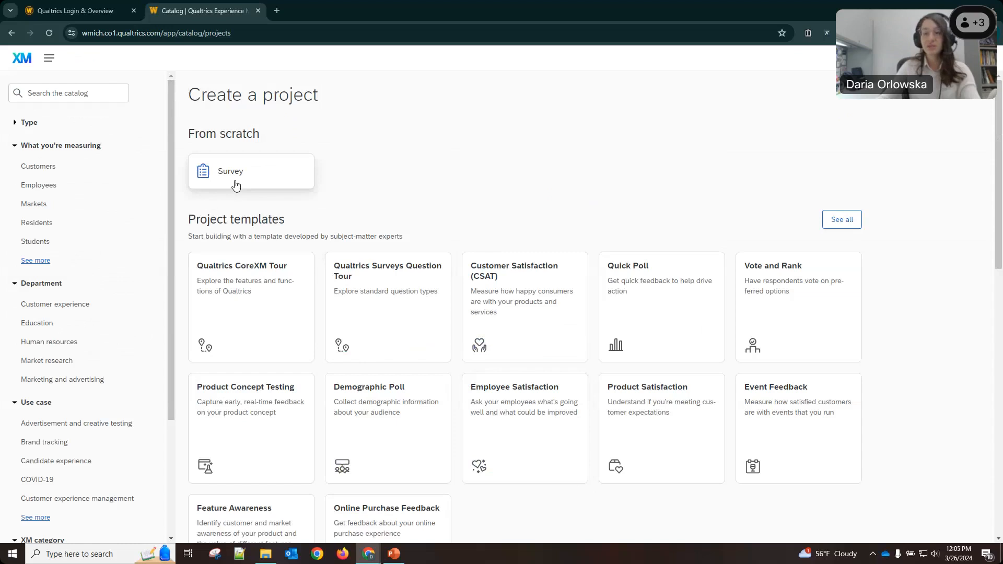
pyautogui.click(257, 167)
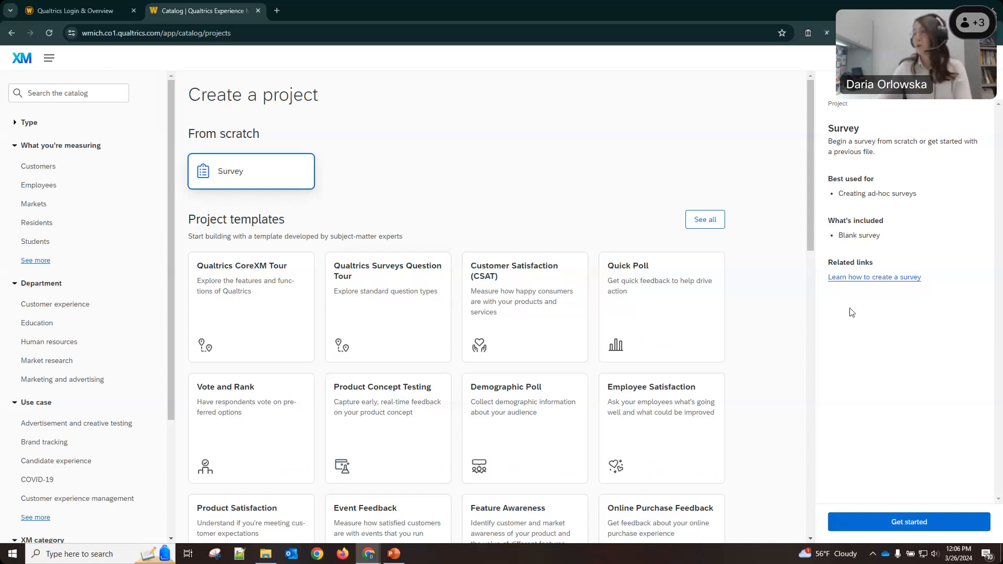
# Create blank survey 'Sample Research Project' stored in the Sample Research Project folder.
pyautogui.click(872, 528)
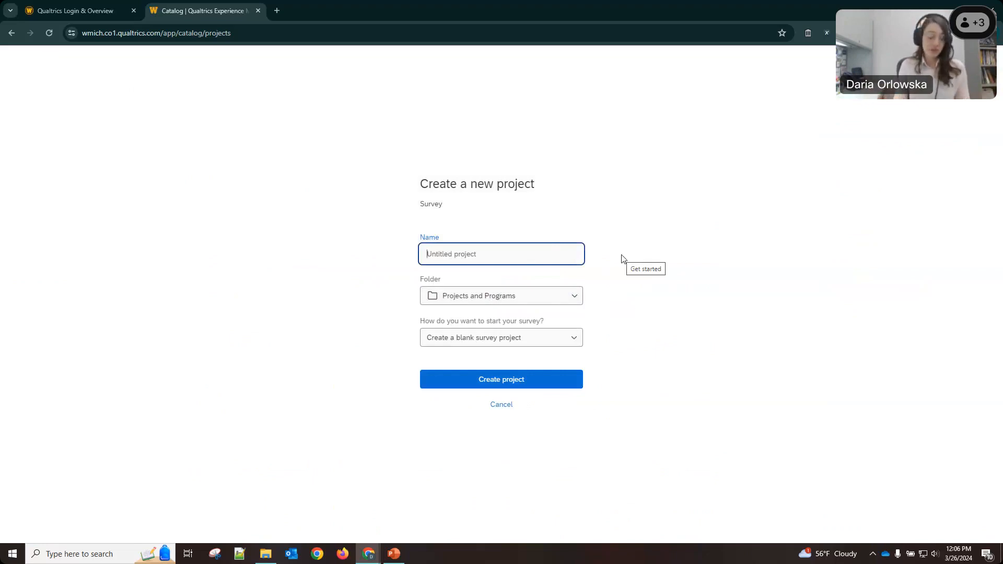
pyautogui.write('Sample Res')
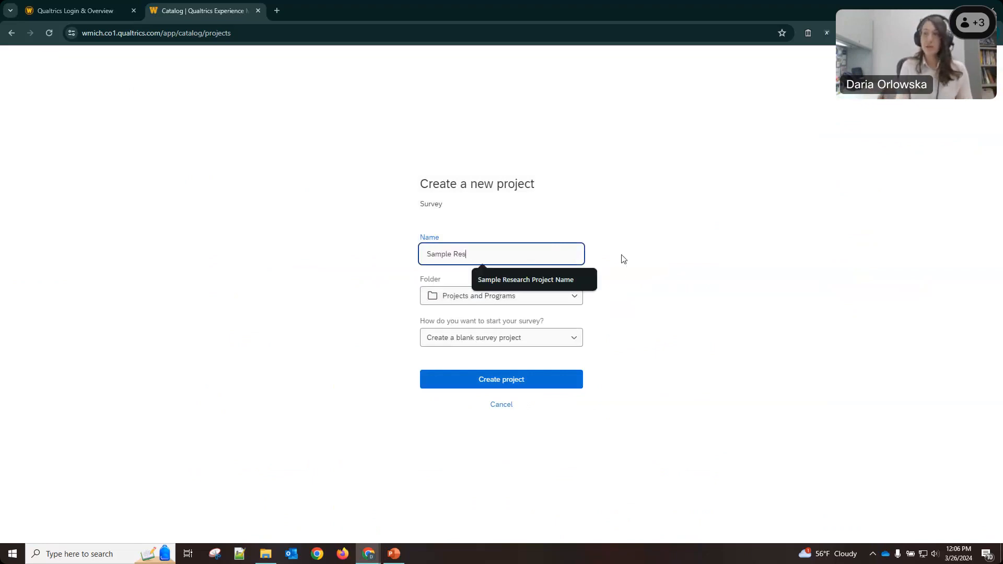
pyautogui.write('earch Project')
pyautogui.click(497, 297)
pyautogui.scroll(-1, 495, 381)
pyautogui.scroll(-1, 463, 463)
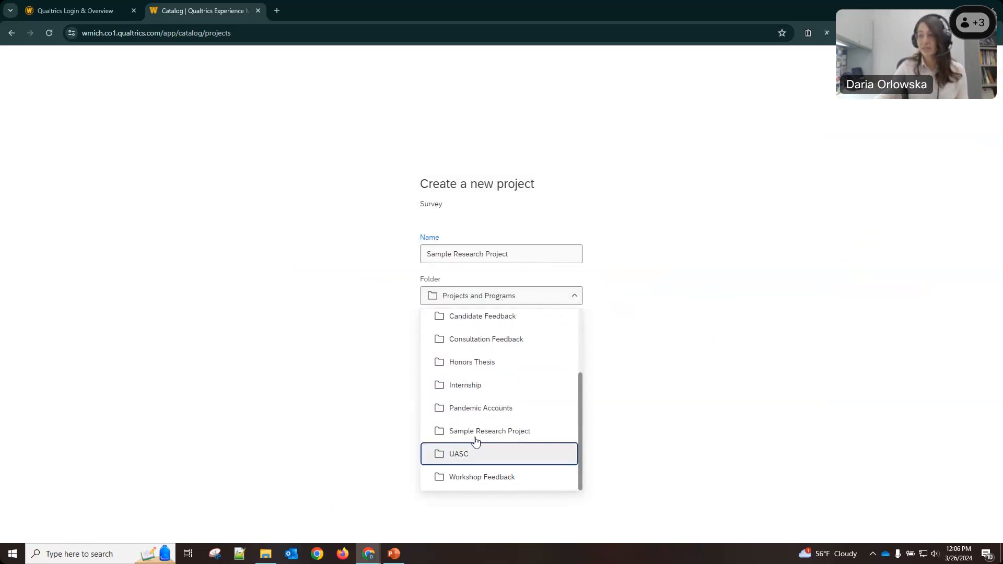
pyautogui.click(474, 434)
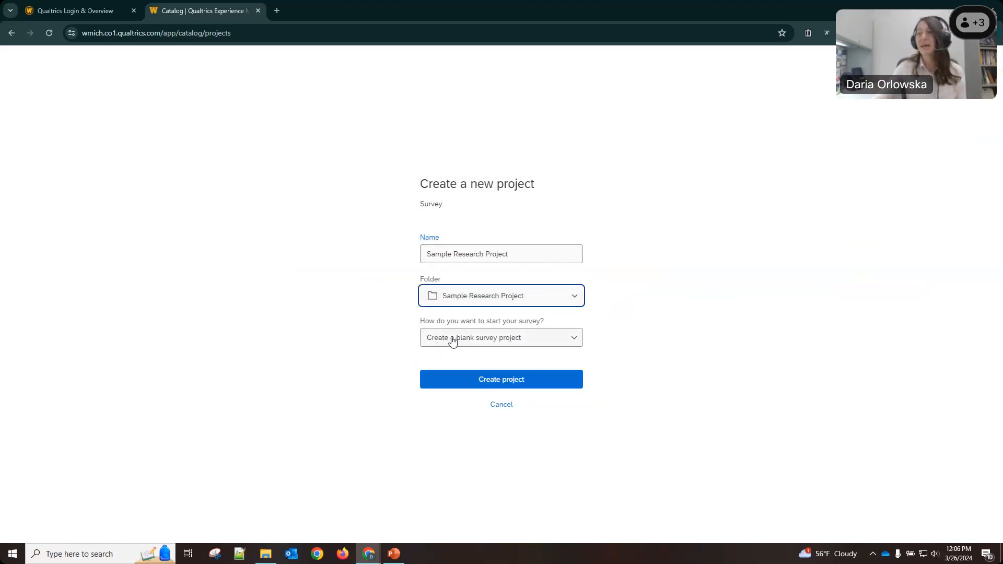
pyautogui.click(524, 379)
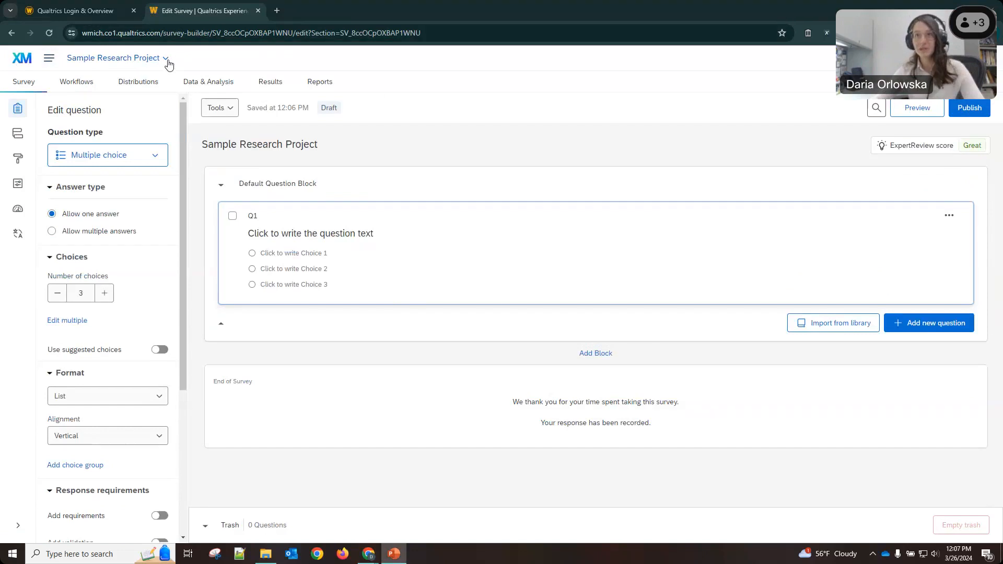
# Close the project list and switch to the WMU Human Subjects in Research page.
pyautogui.click(166, 59)
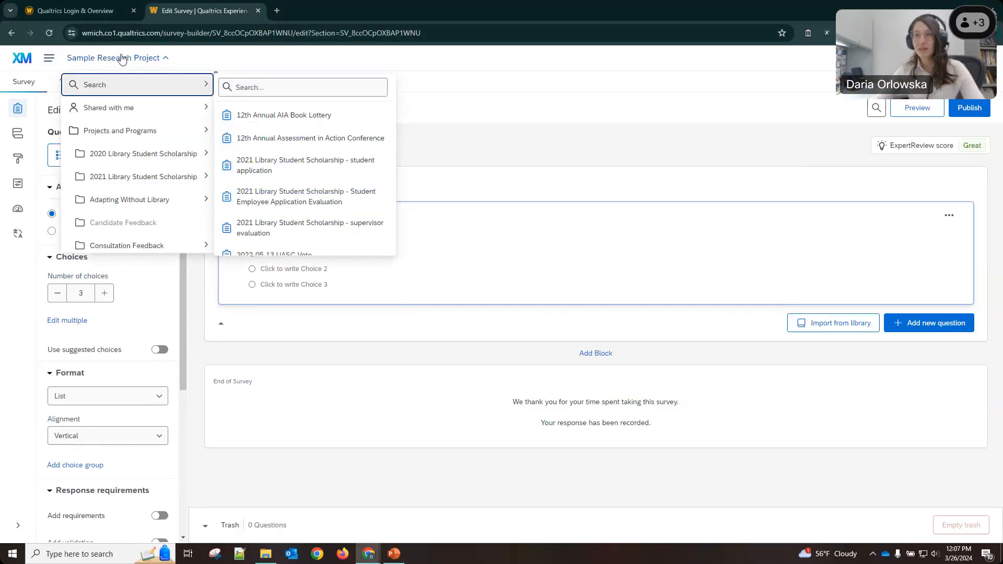
pyautogui.click(278, 55)
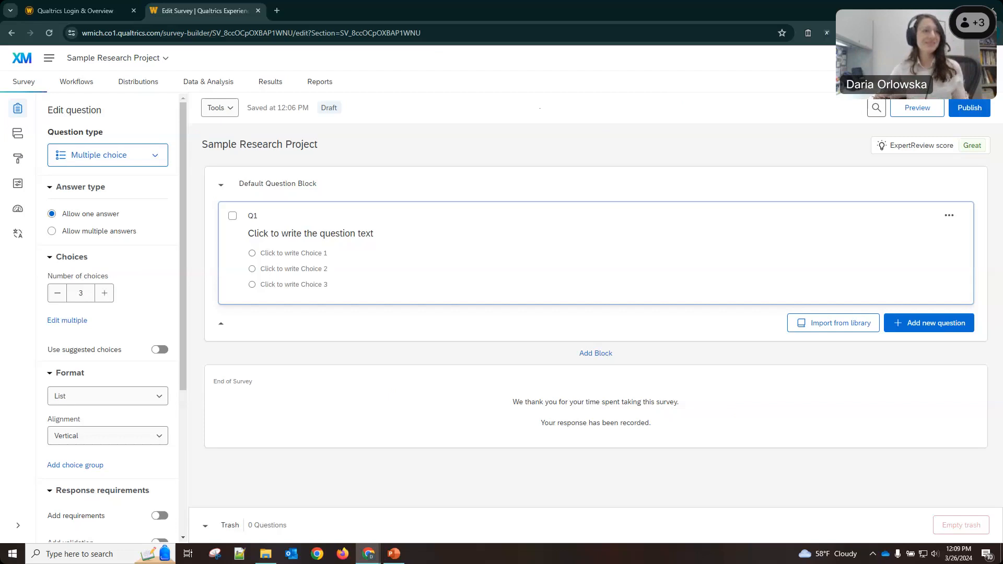
pyautogui.hotkey('alt', 'Tab')
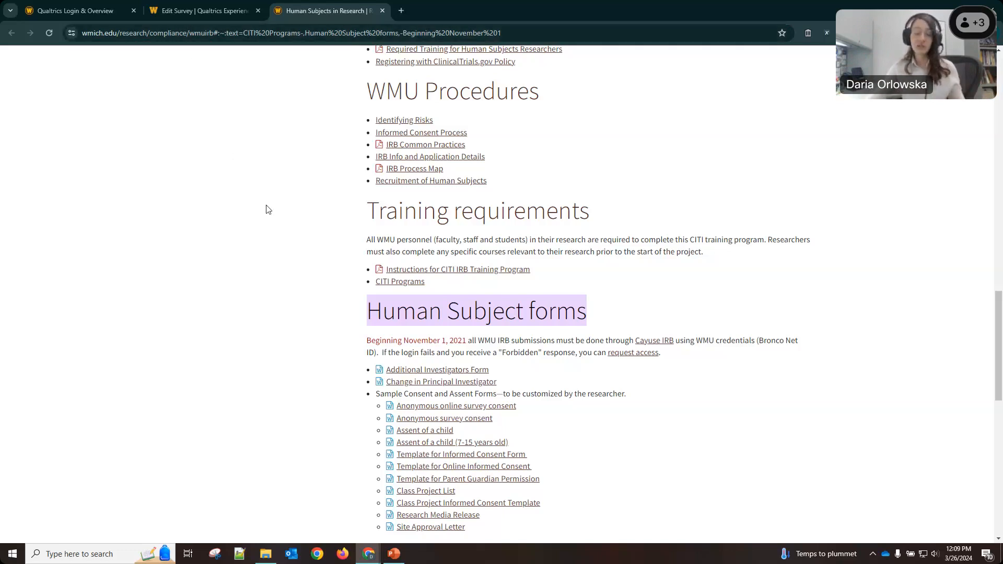
pyautogui.scroll(-1, 298, 273)
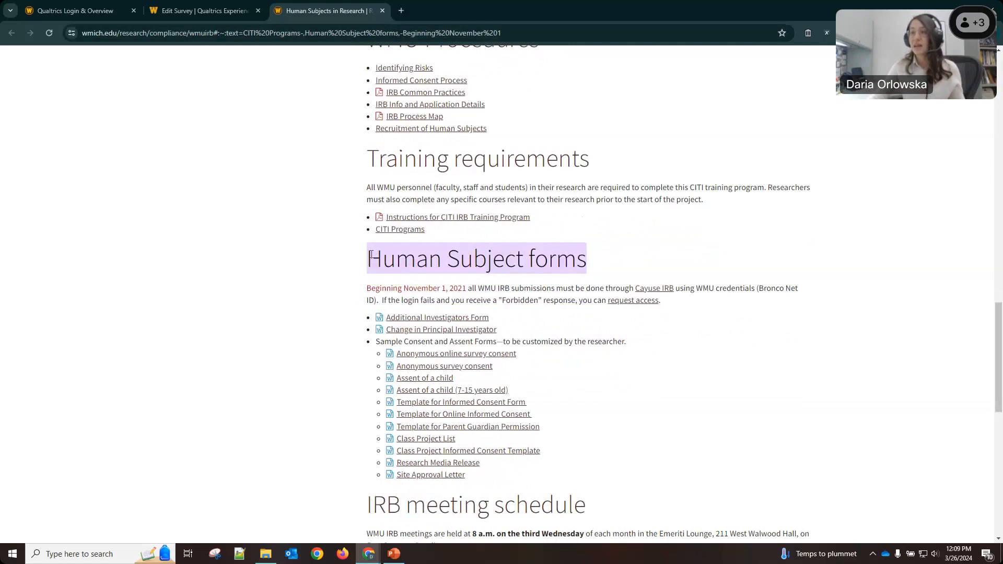
pyautogui.scroll(2, 832, 296)
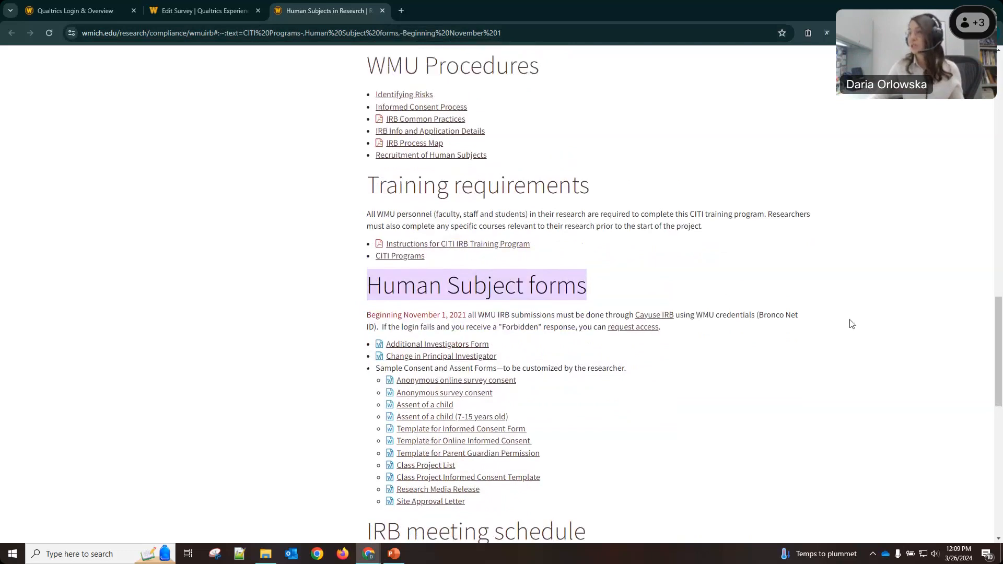
pyautogui.moveTo(995, 308); pyautogui.dragTo(976, 87)
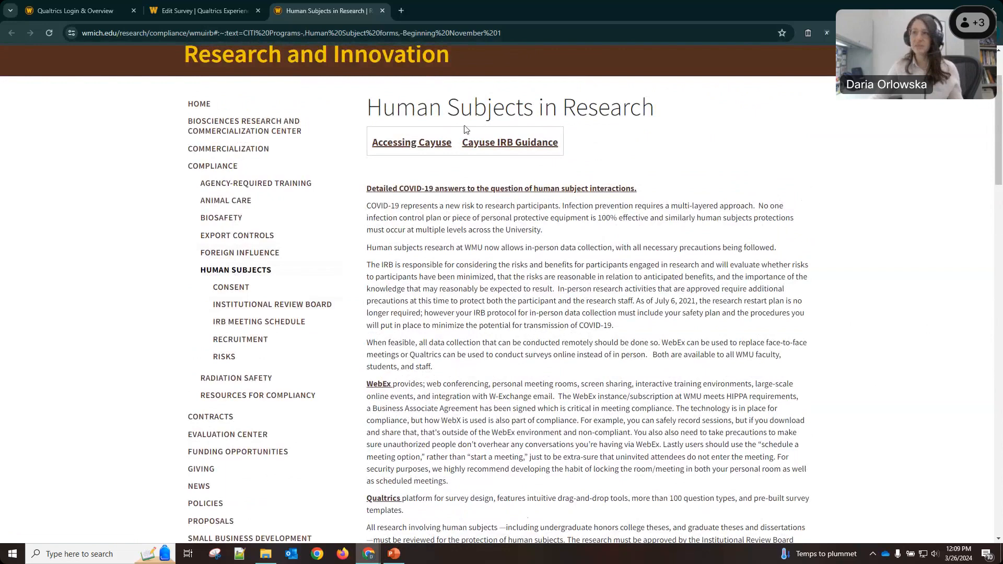
pyautogui.scroll(-1, 999, 99)
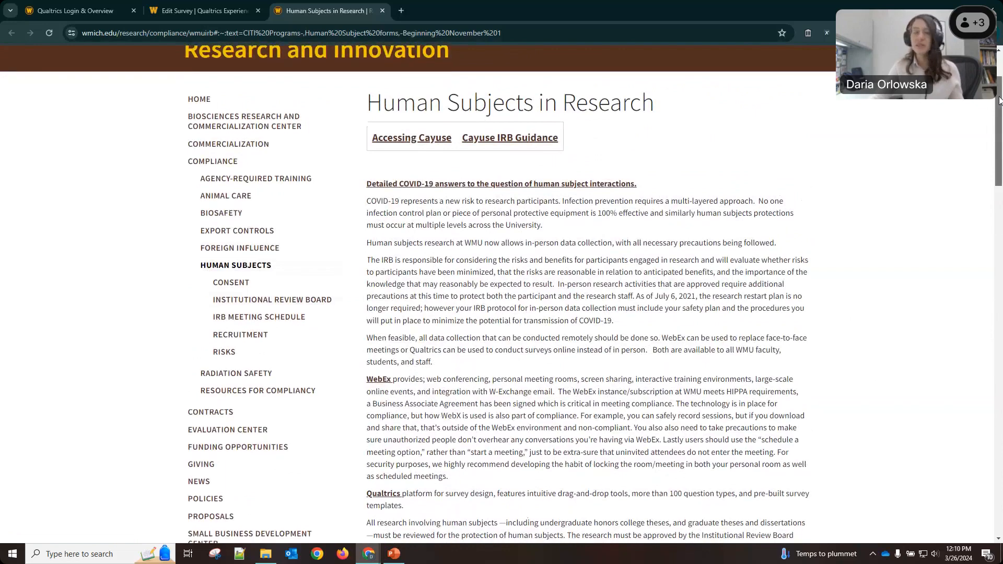
pyautogui.moveTo(995, 134); pyautogui.dragTo(981, 285)
pyautogui.scroll(-5, 981, 285)
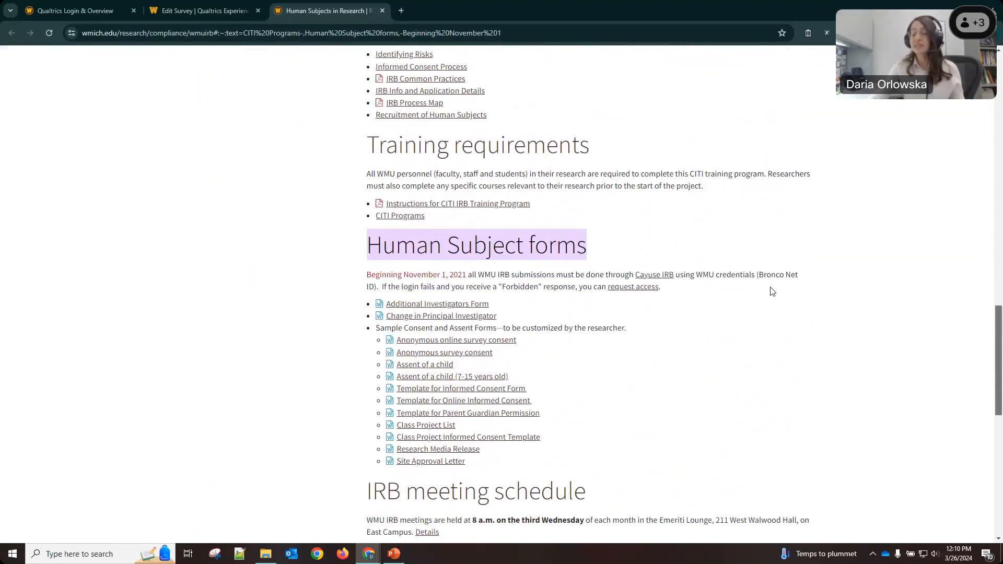
# Open the 'Anonymous online survey consent' .doc in Word and scroll through its placeholder fields.
pyautogui.click(409, 346)
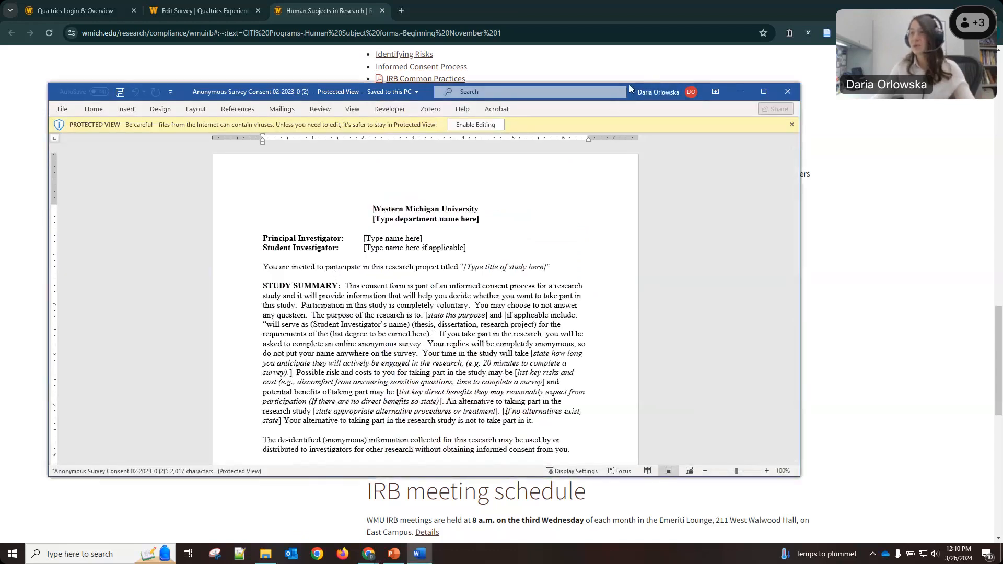
pyautogui.moveTo(629, 88); pyautogui.dragTo(709, 67)
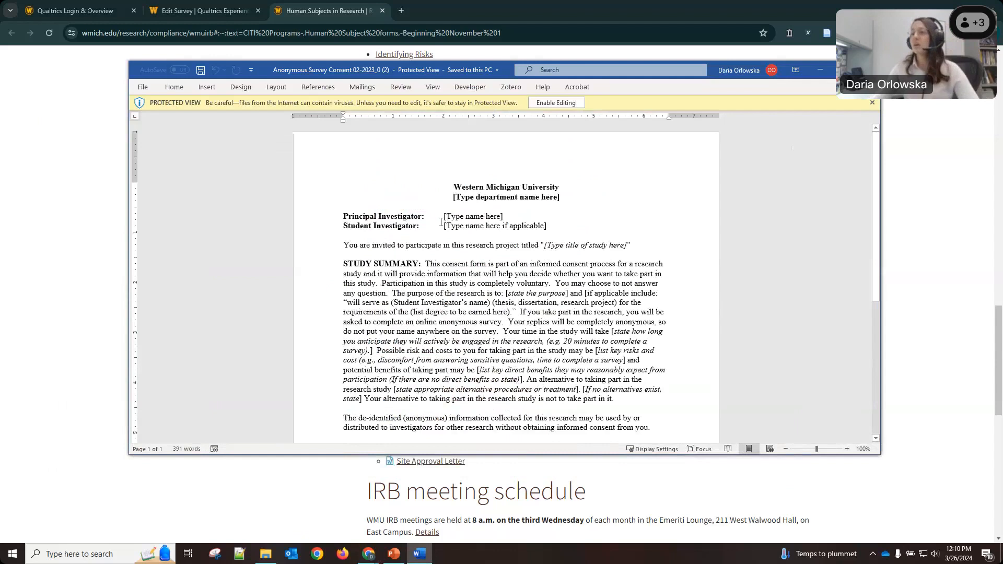
pyautogui.scroll(-3, 440, 222)
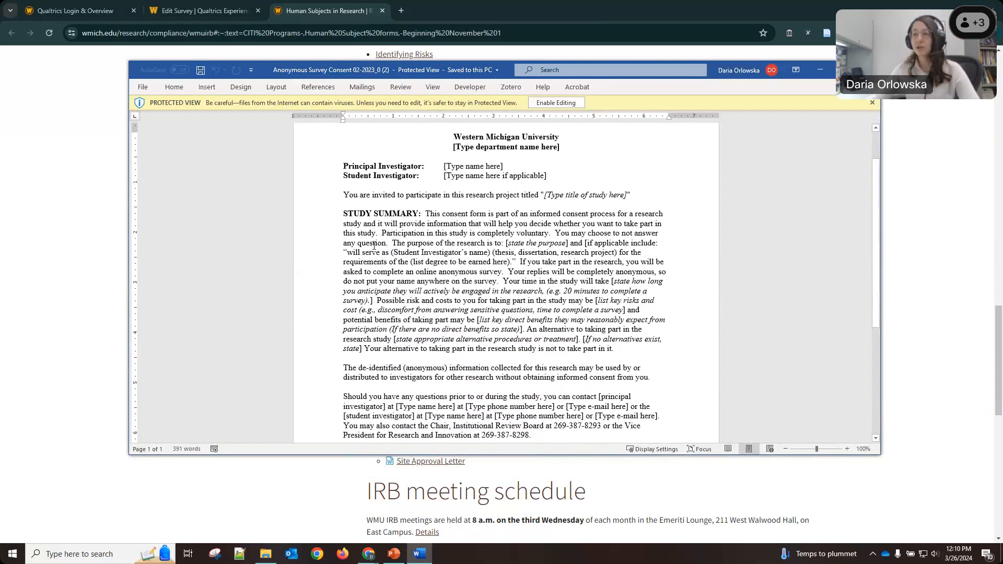
pyautogui.scroll(1, 374, 245)
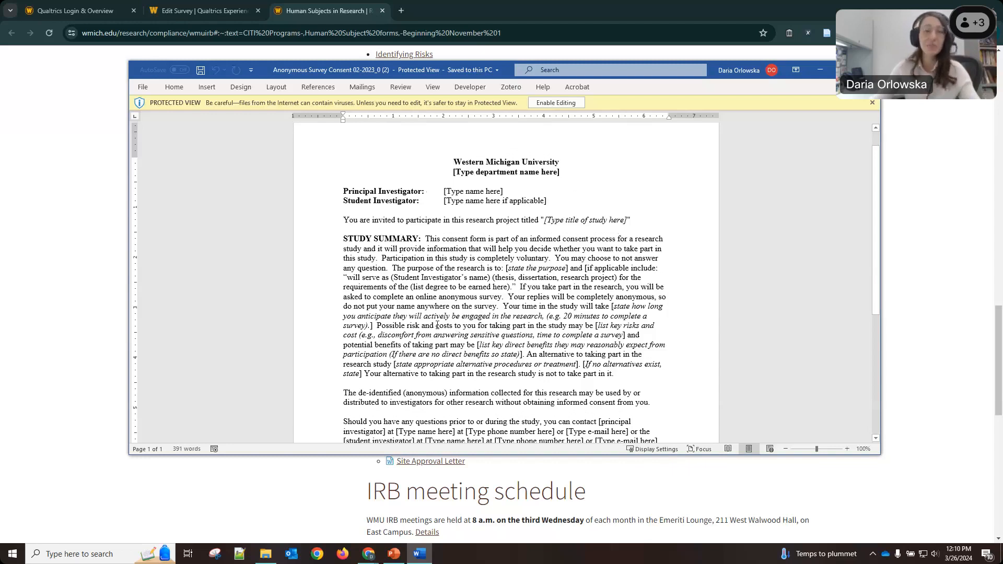
pyautogui.scroll(-1, 436, 325)
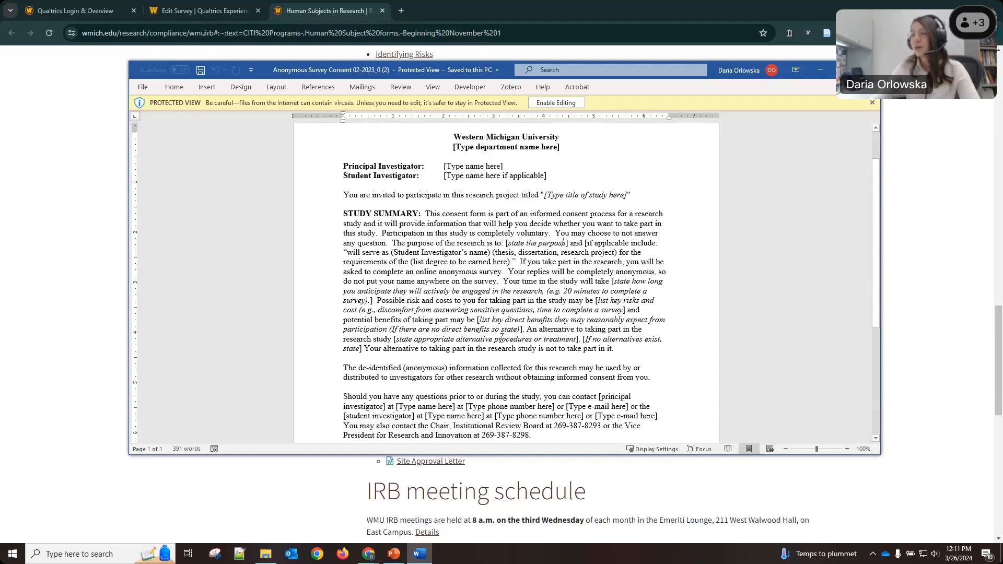
pyautogui.scroll(1, 501, 335)
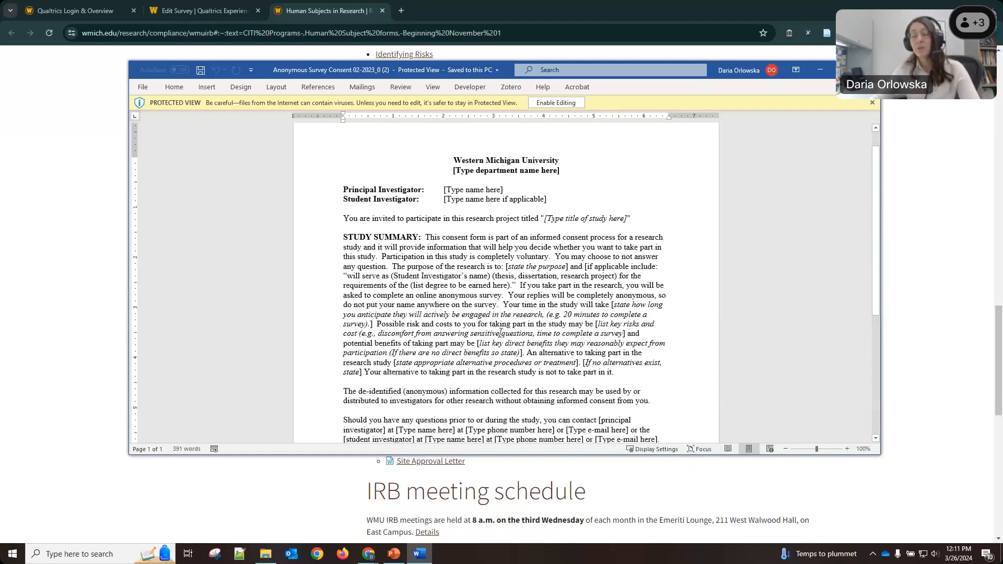
pyautogui.scroll(-1, 500, 334)
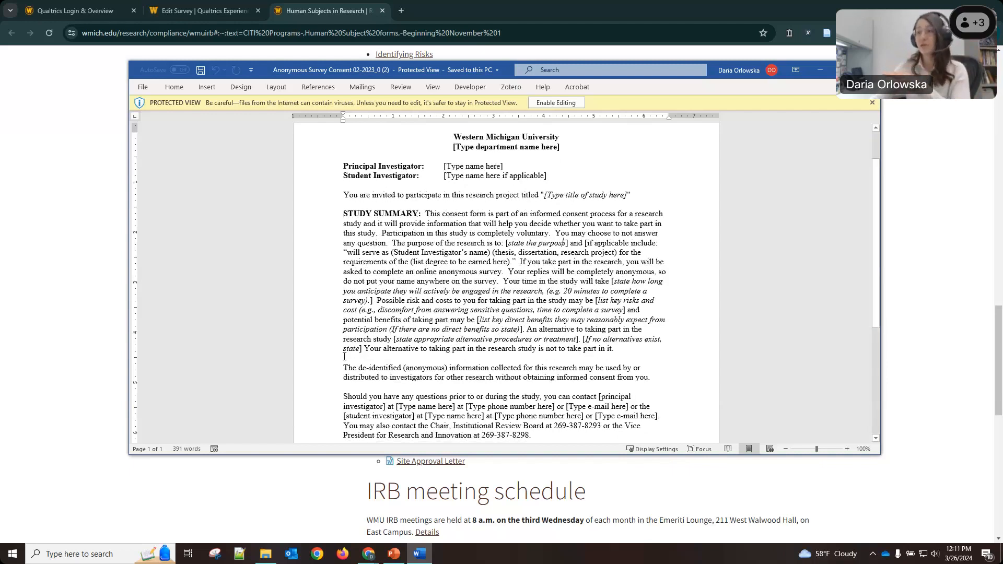
pyautogui.click(354, 377)
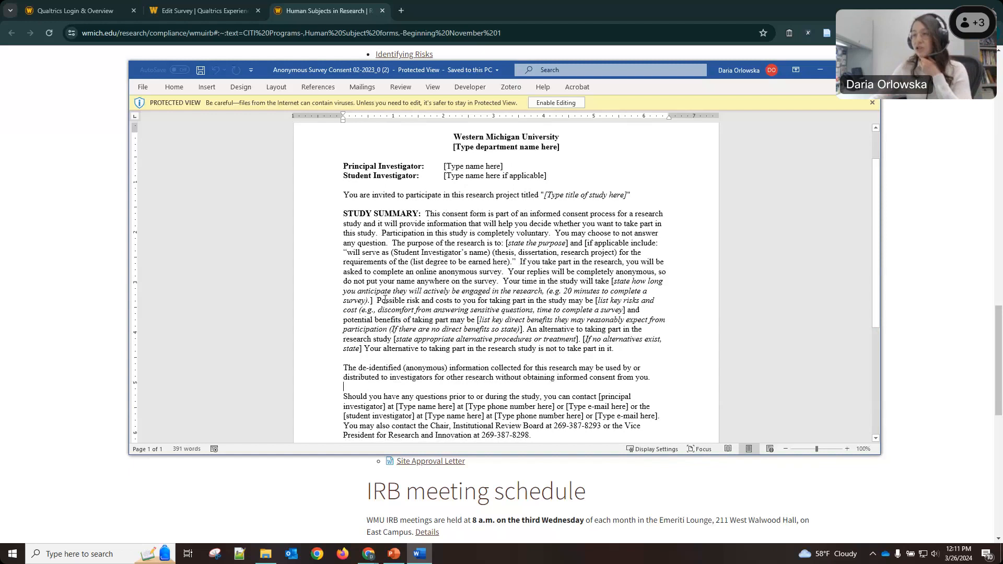
pyautogui.moveTo(377, 301); pyautogui.dragTo(454, 300)
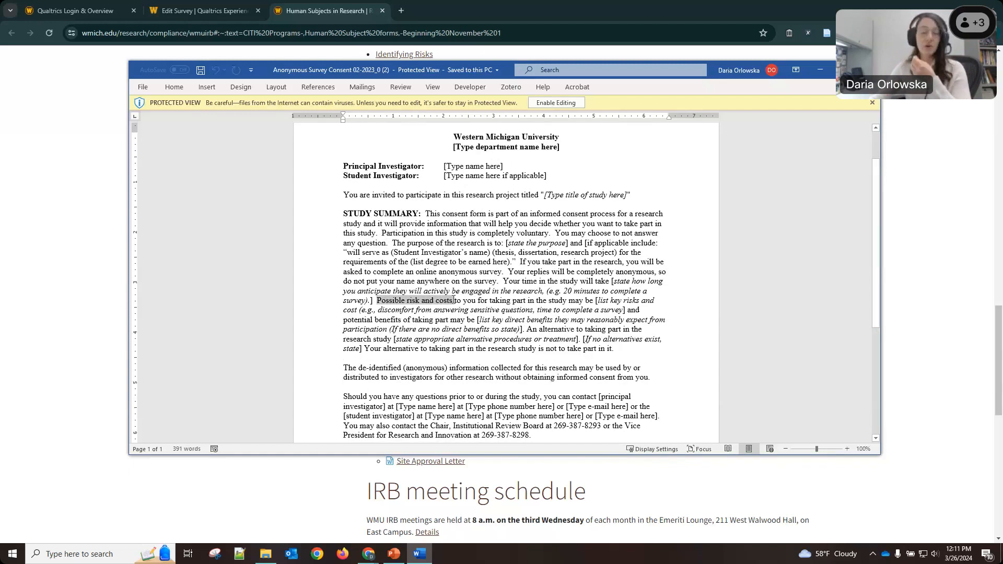
pyautogui.moveTo(454, 301); pyautogui.dragTo(454, 302)
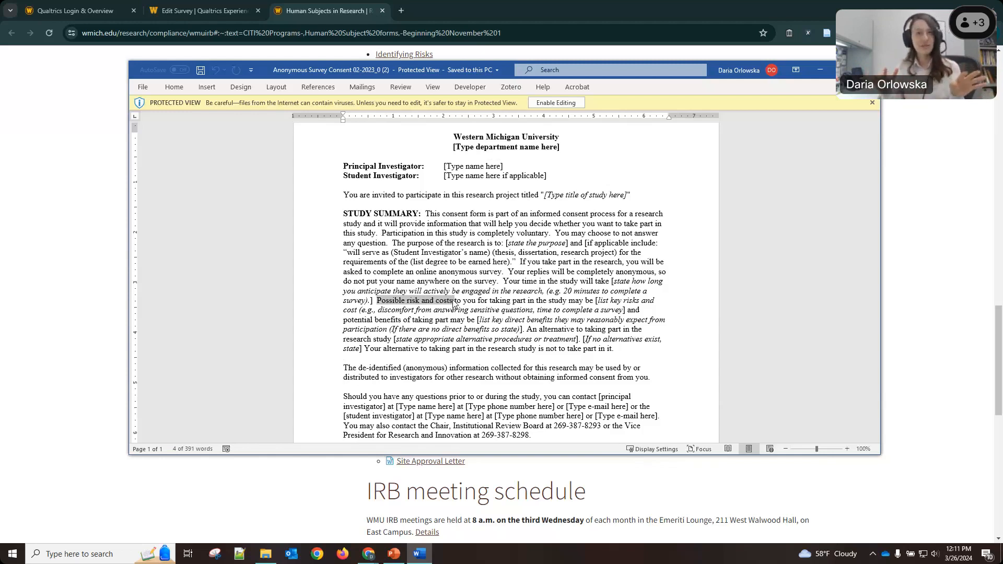
pyautogui.moveTo(377, 310); pyautogui.dragTo(512, 310)
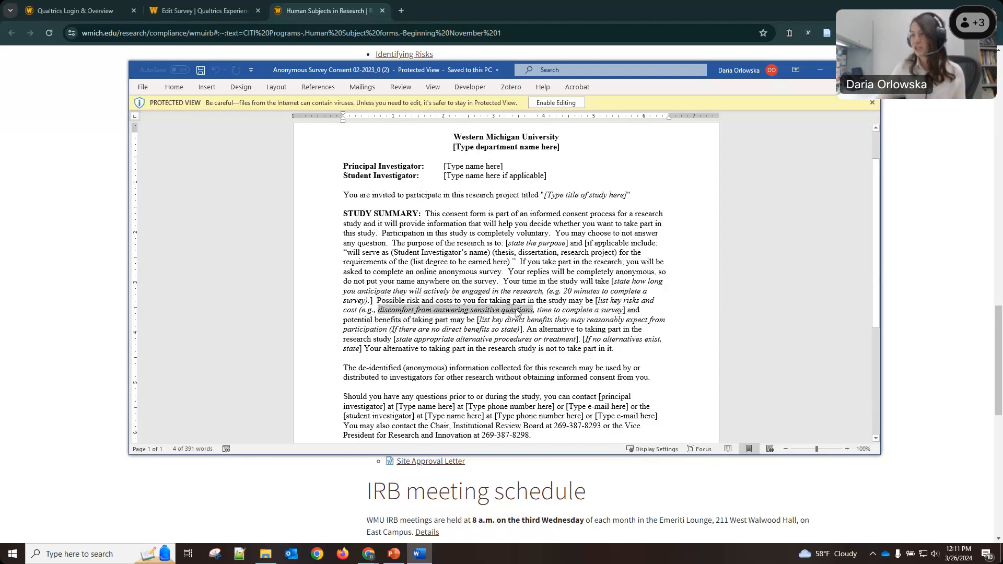
pyautogui.click(514, 310)
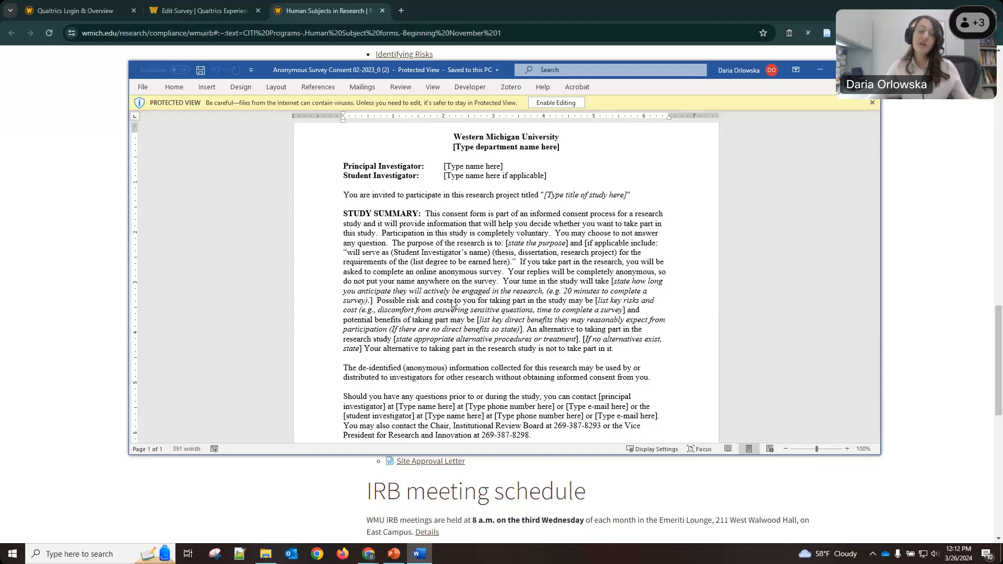
pyautogui.moveTo(542, 310); pyautogui.dragTo(617, 312)
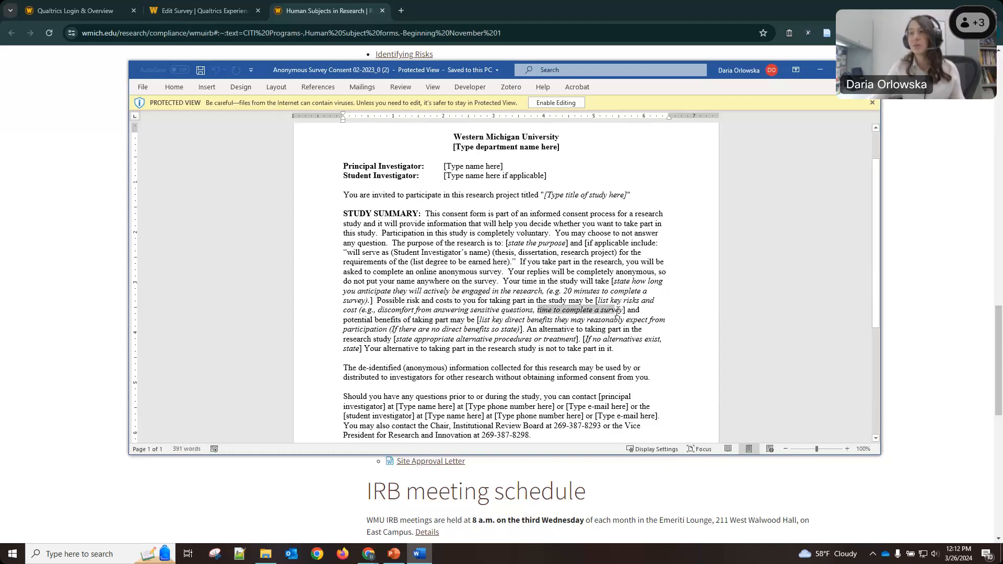
pyautogui.click(617, 312)
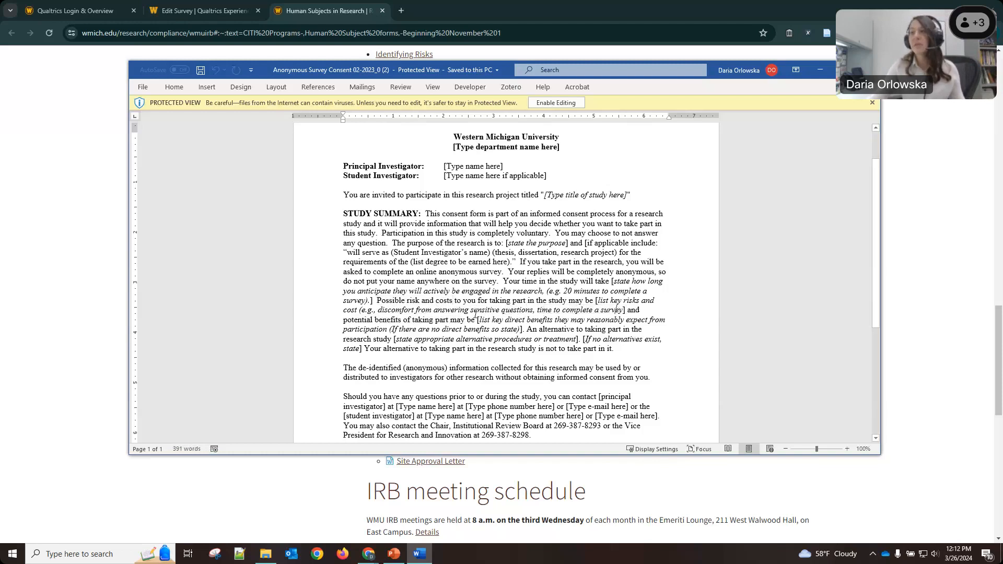
pyautogui.moveTo(377, 310); pyautogui.dragTo(615, 312)
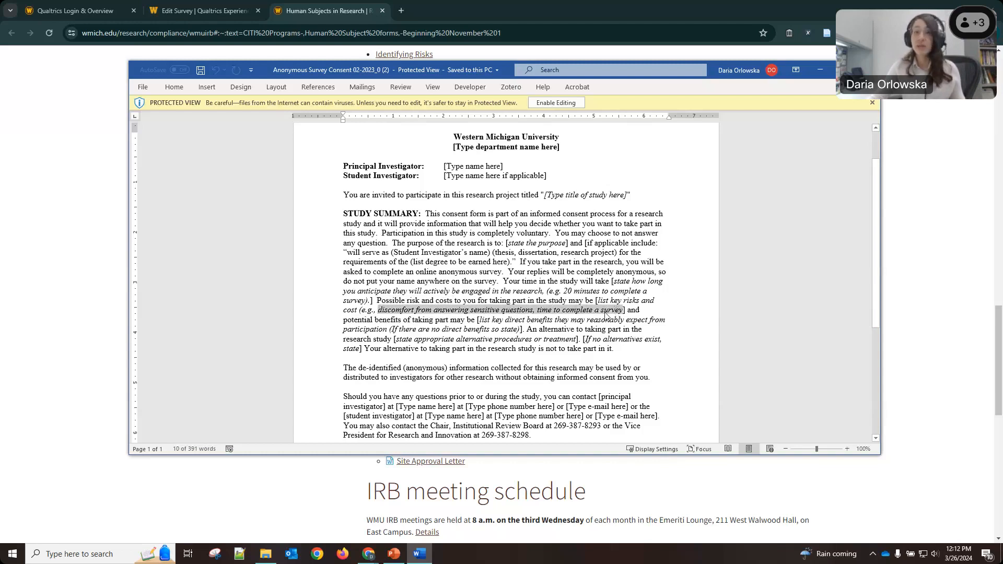
pyautogui.click(607, 314)
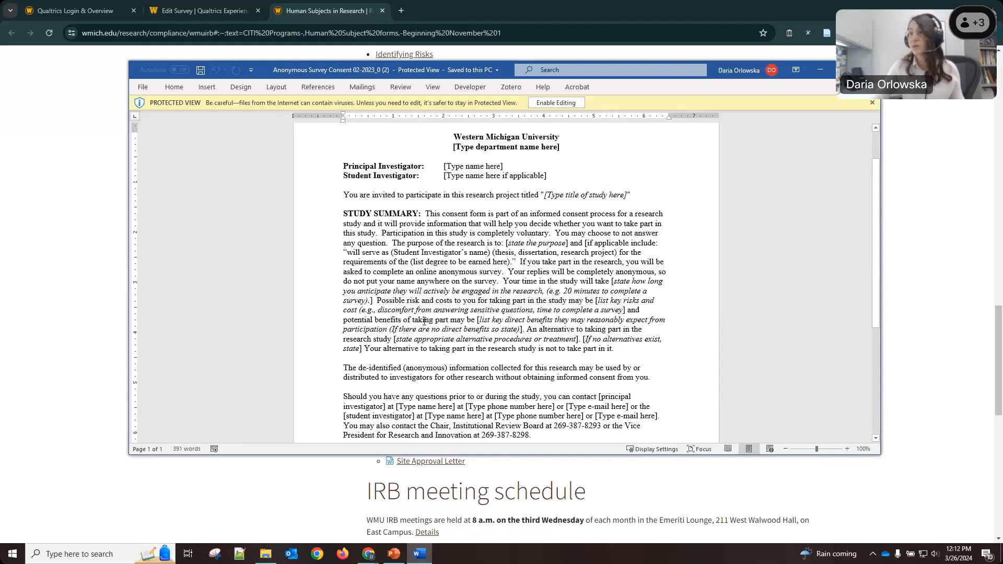
pyautogui.moveTo(344, 320); pyautogui.dragTo(398, 323)
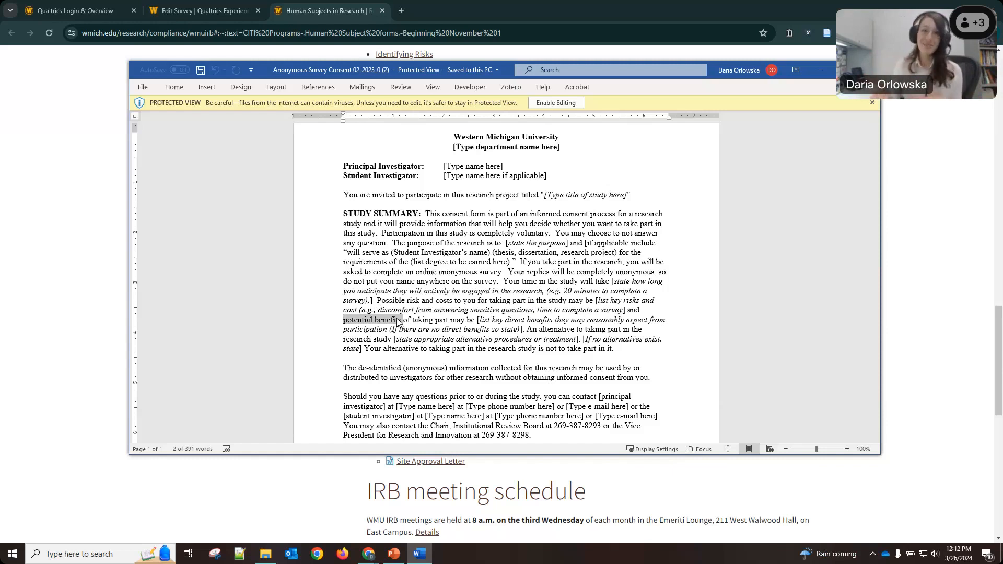
# Highlight the benefits, alternative and study-time phrases, then bring Chrome in front of Word.
pyautogui.click(398, 321)
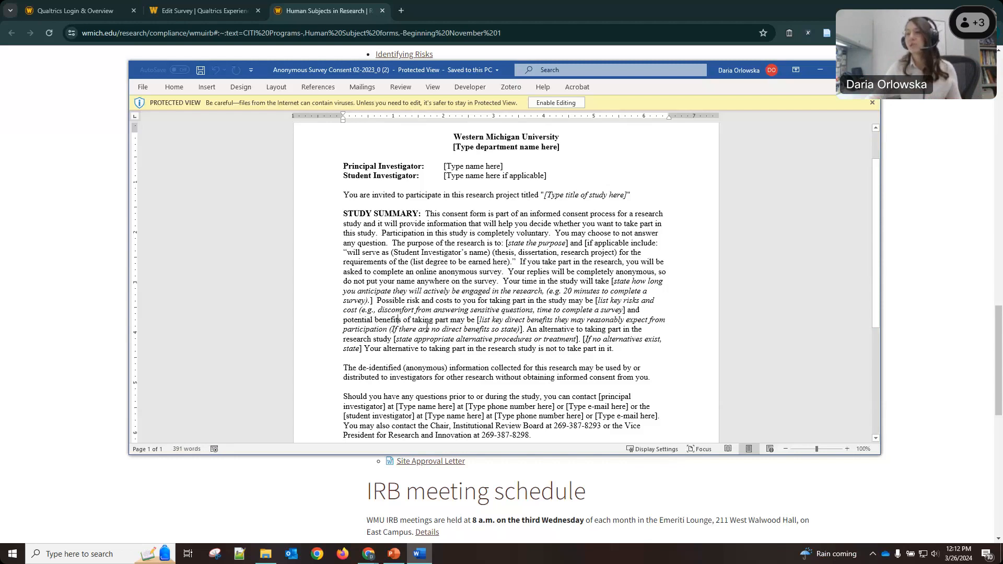
pyautogui.moveTo(427, 327); pyautogui.dragTo(510, 332)
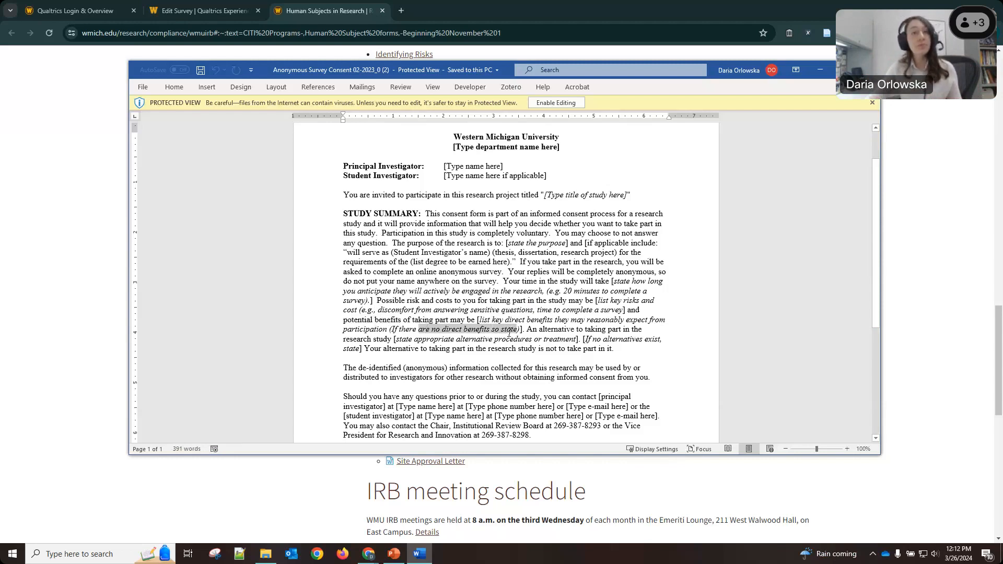
pyautogui.click(476, 333)
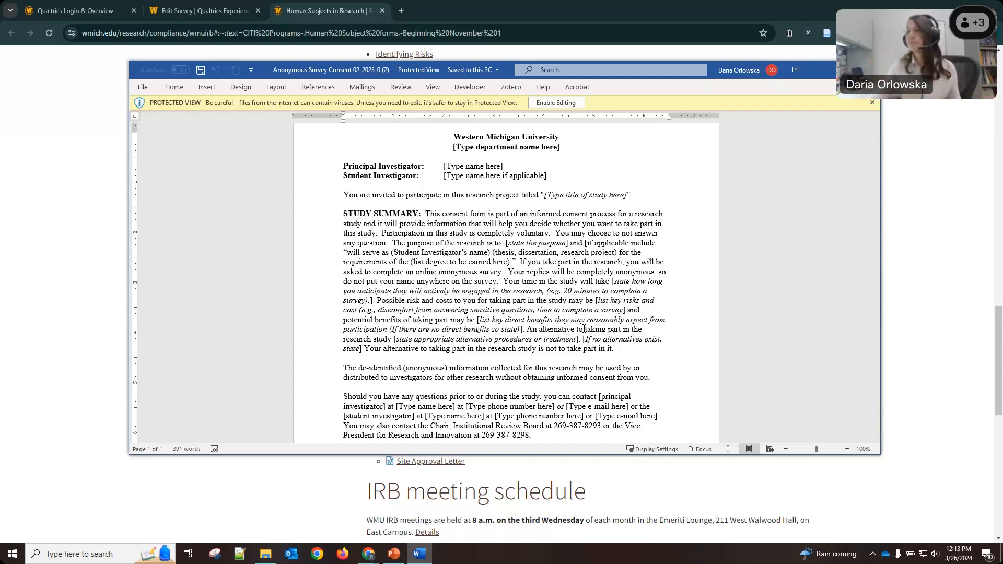
pyautogui.moveTo(528, 330); pyautogui.dragTo(606, 331)
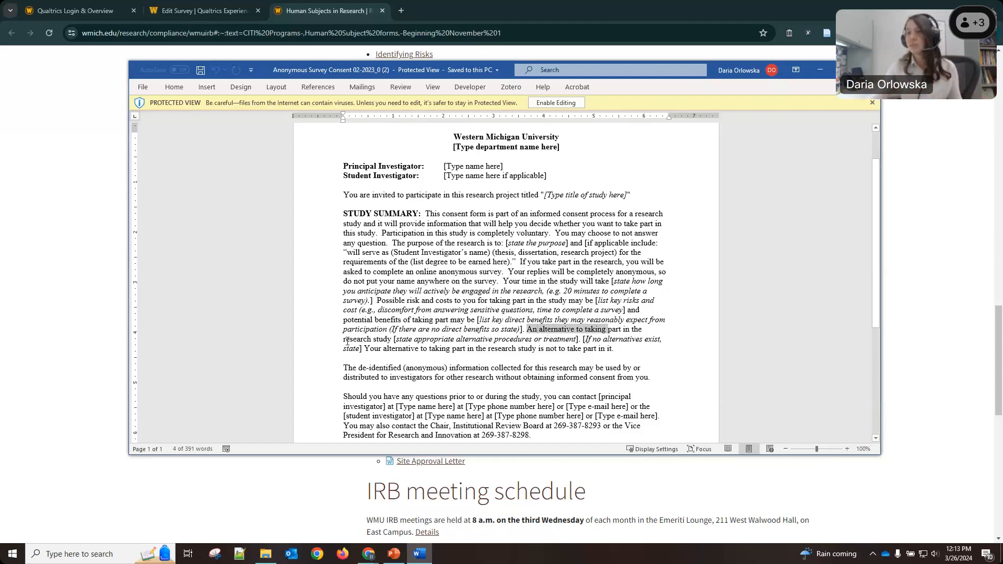
pyautogui.moveTo(393, 336); pyautogui.dragTo(343, 340)
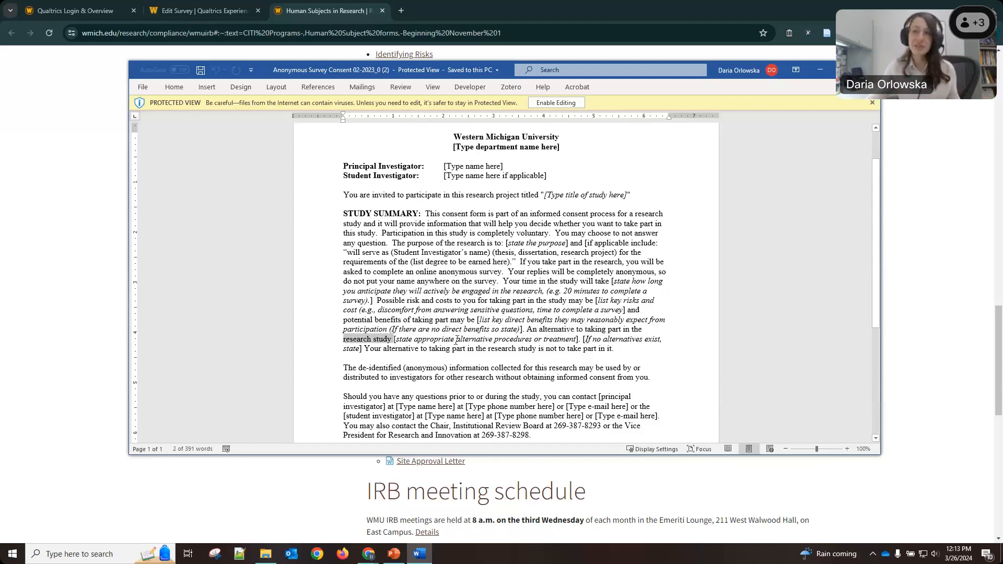
pyautogui.click(459, 349)
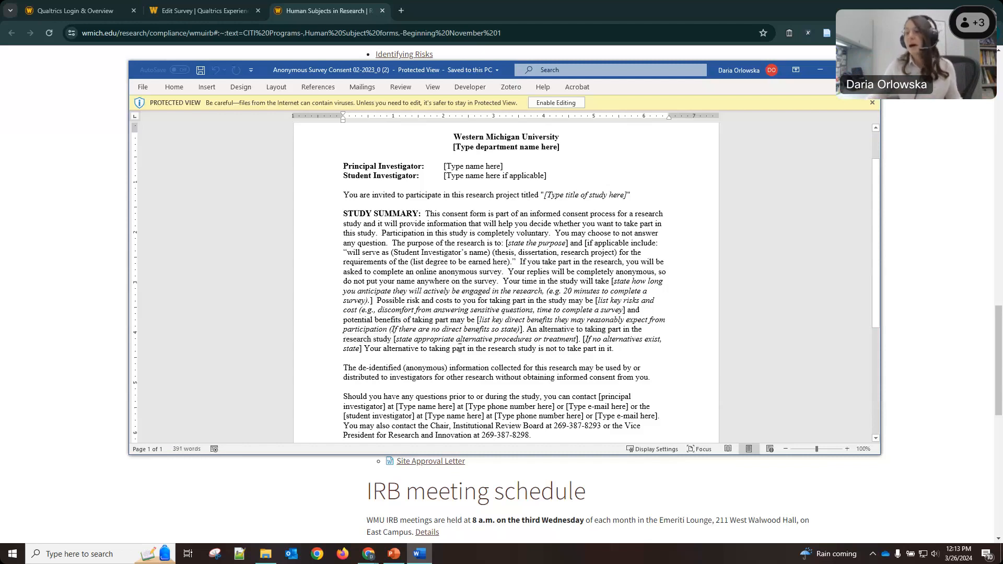
pyautogui.moveTo(503, 282); pyautogui.dragTo(584, 282)
pyautogui.click(583, 282)
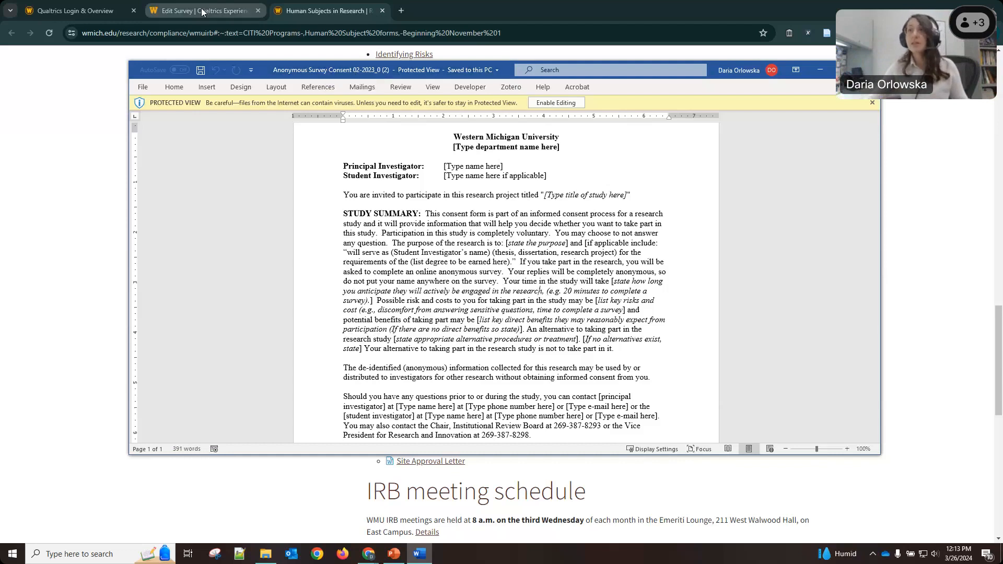
pyautogui.click(309, 54)
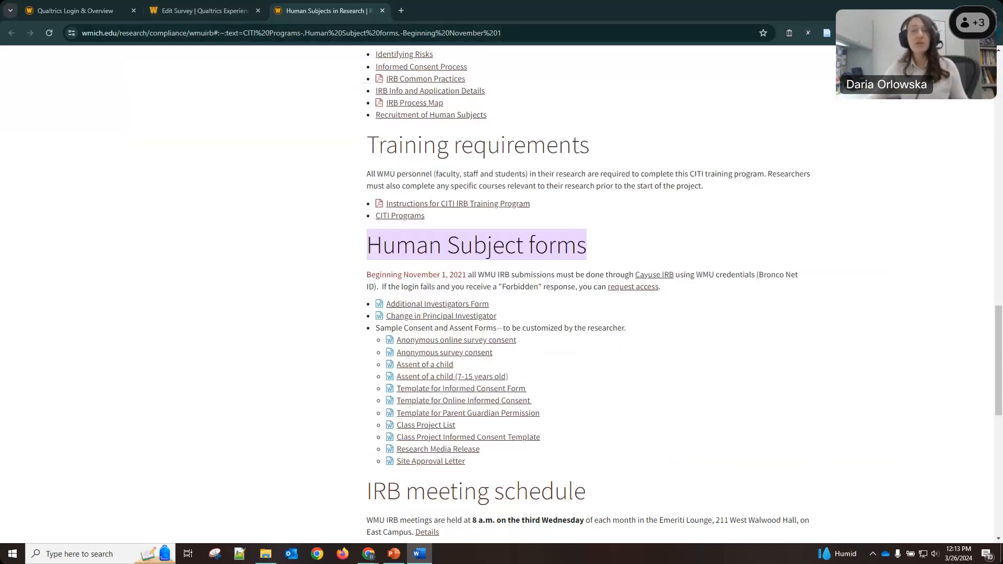
# Return to the Sample Research Project survey editor, leaving the survey title unchanged.
pyautogui.click(203, 6)
pyautogui.moveTo(369, 217)
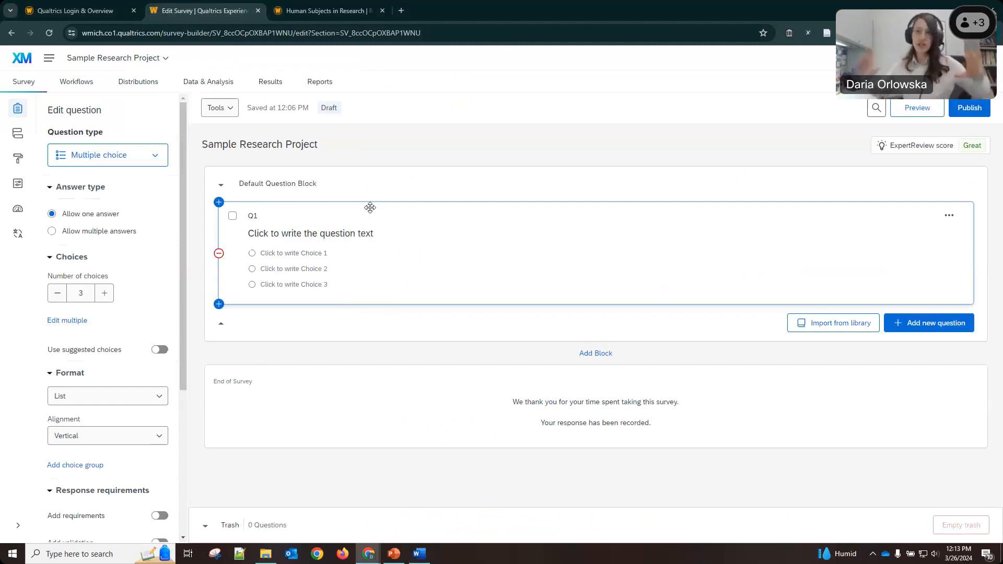
pyautogui.click(279, 148)
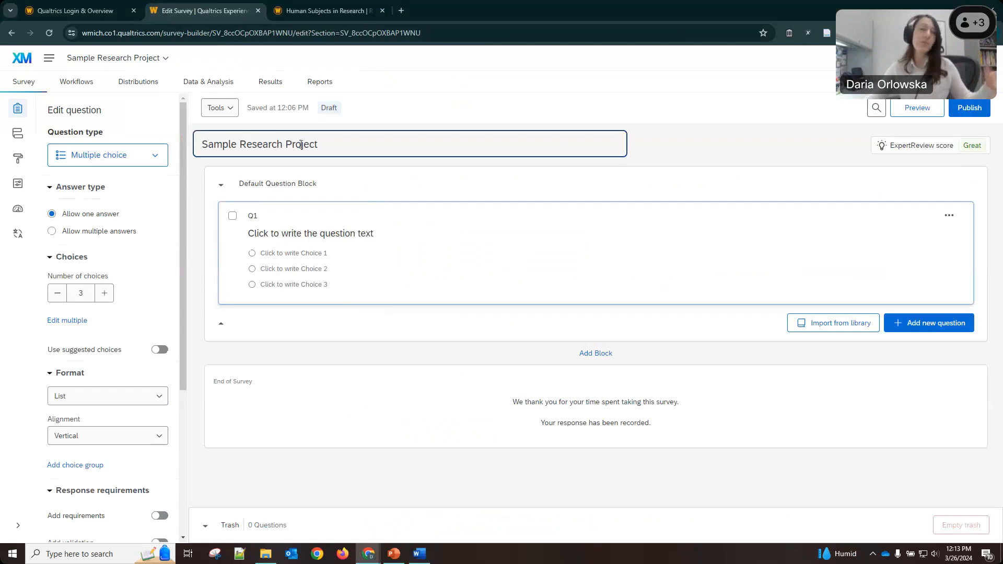
pyautogui.click(426, 113)
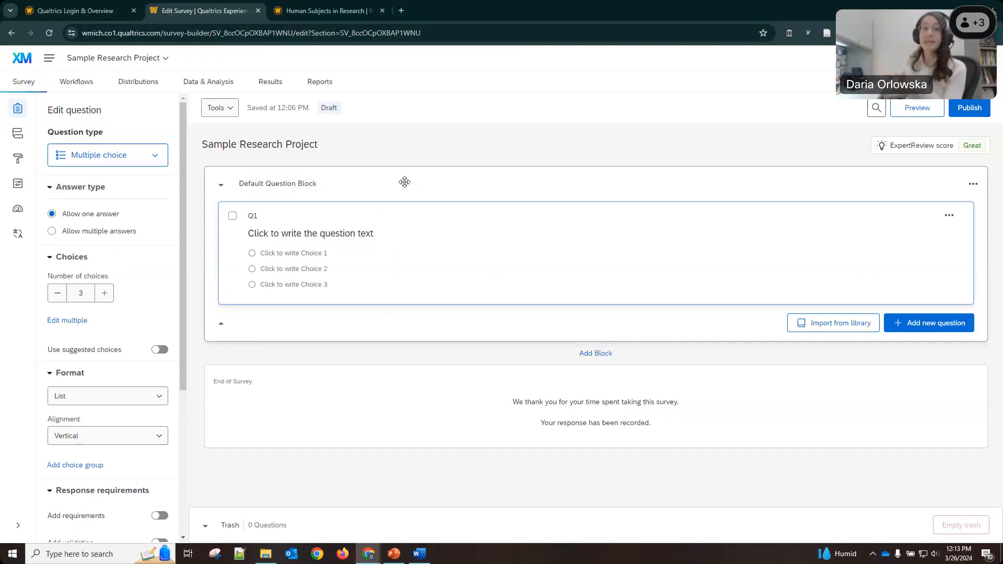
# Rename 'Default Question Block' to 'Consent Form' and select Q1.
pyautogui.click(282, 188)
pyautogui.write('C')
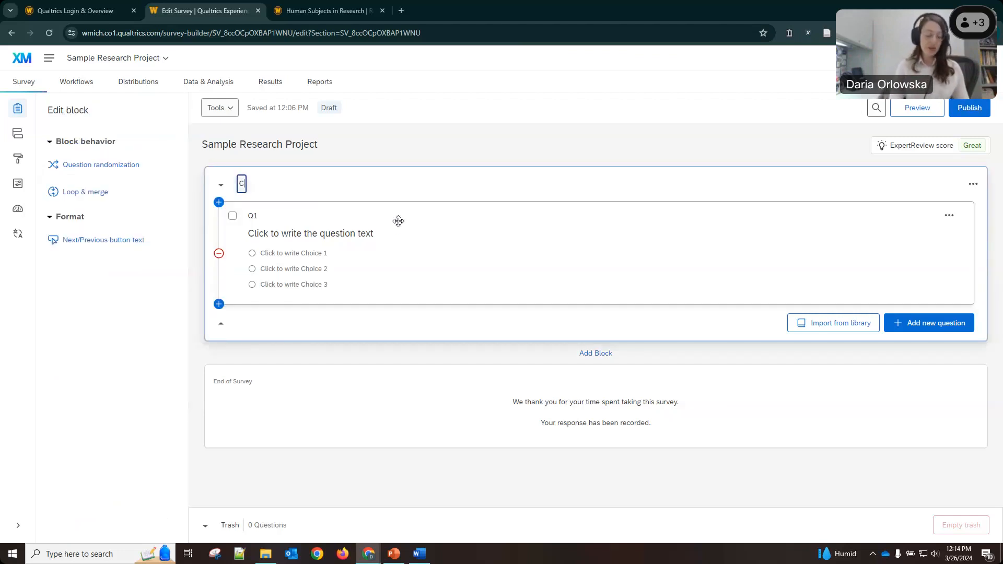
pyautogui.write('onsent Form')
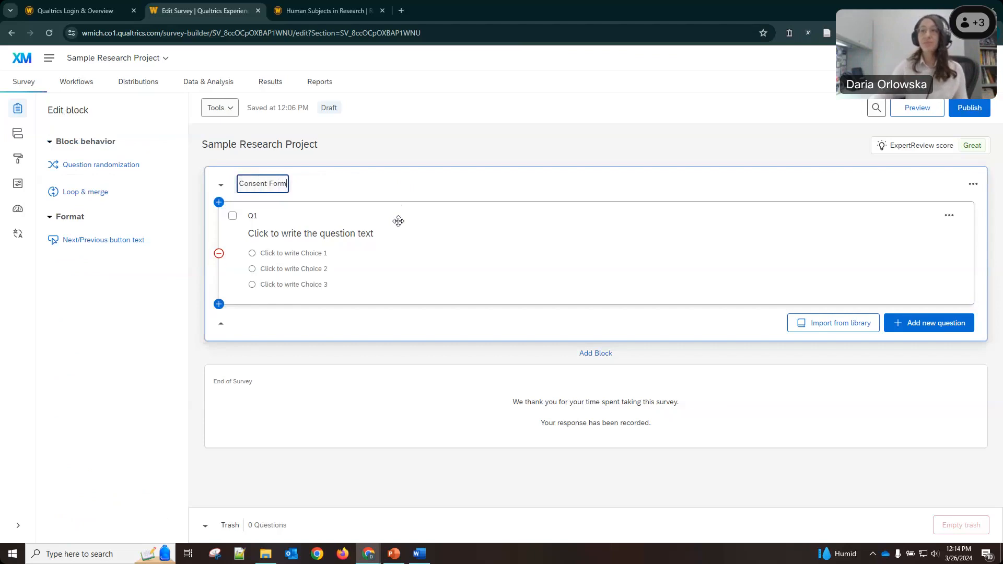
pyautogui.press('Return')
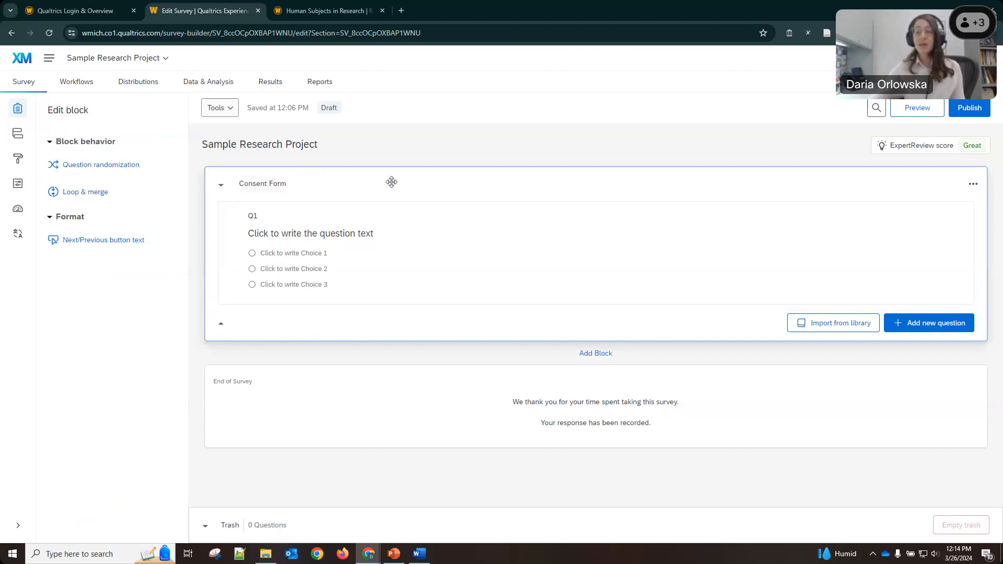
pyautogui.click(337, 215)
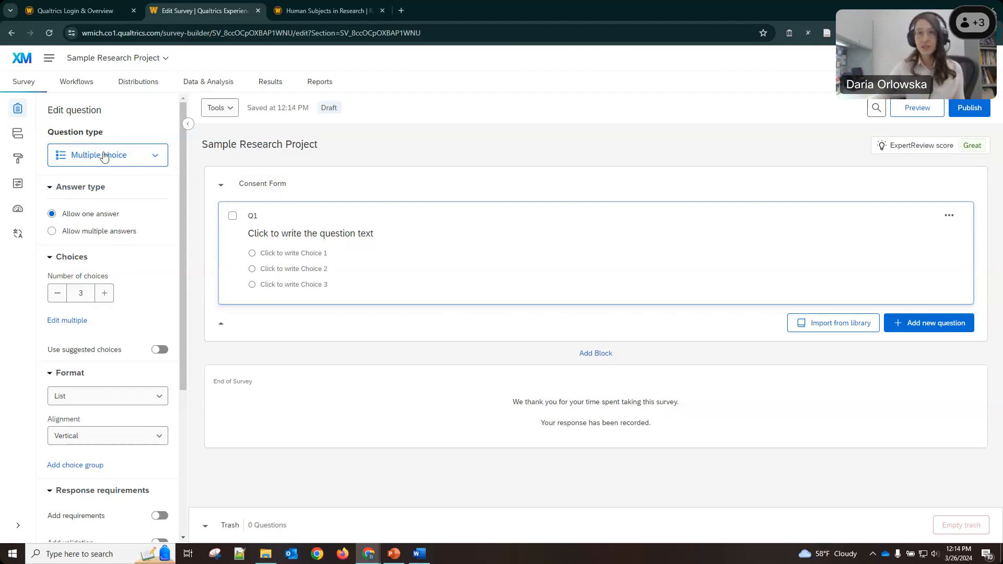
# Change Q1 to Text / Graphic and edit its empty text in the Rich Content Editor.
pyautogui.click(145, 157)
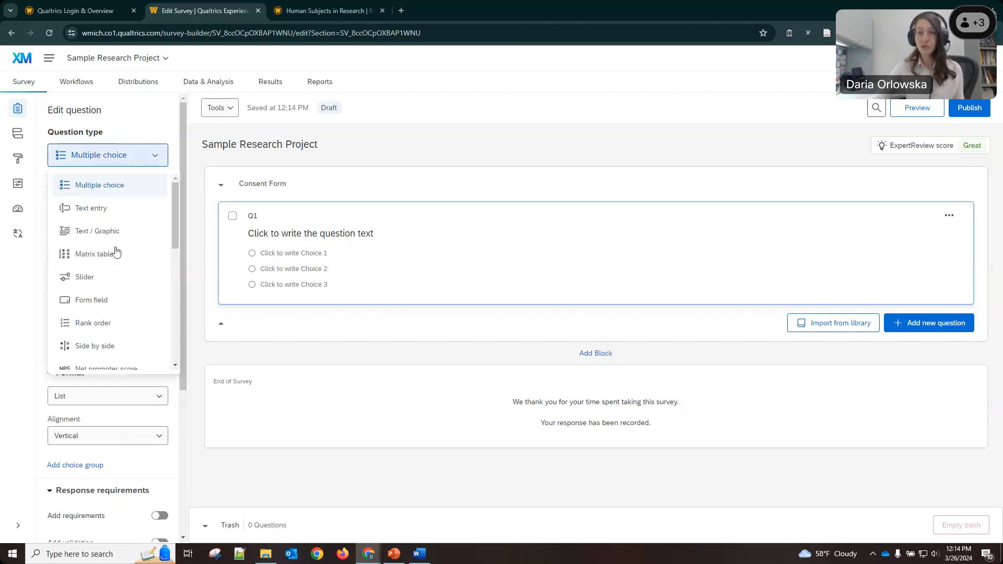
pyautogui.click(110, 239)
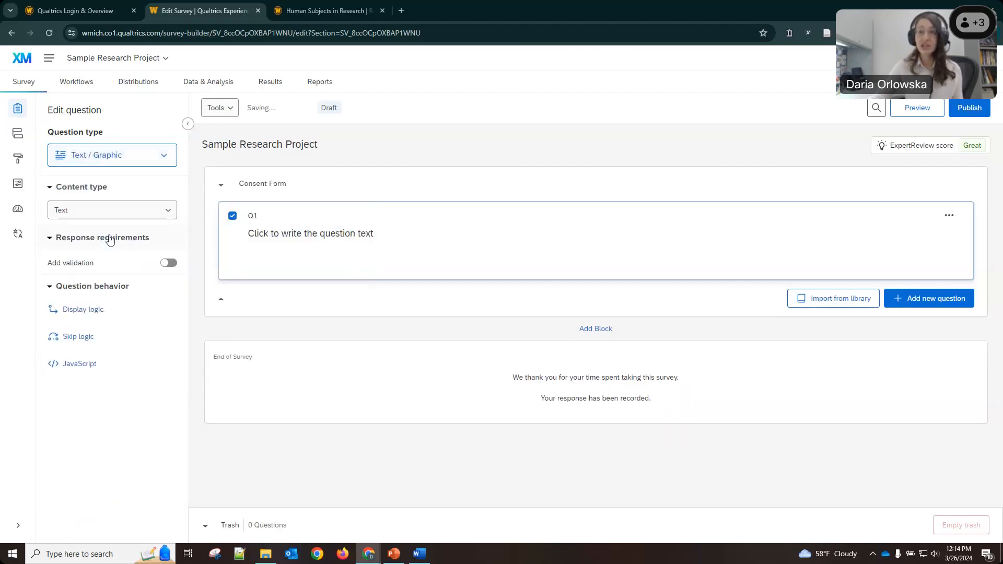
pyautogui.click(324, 235)
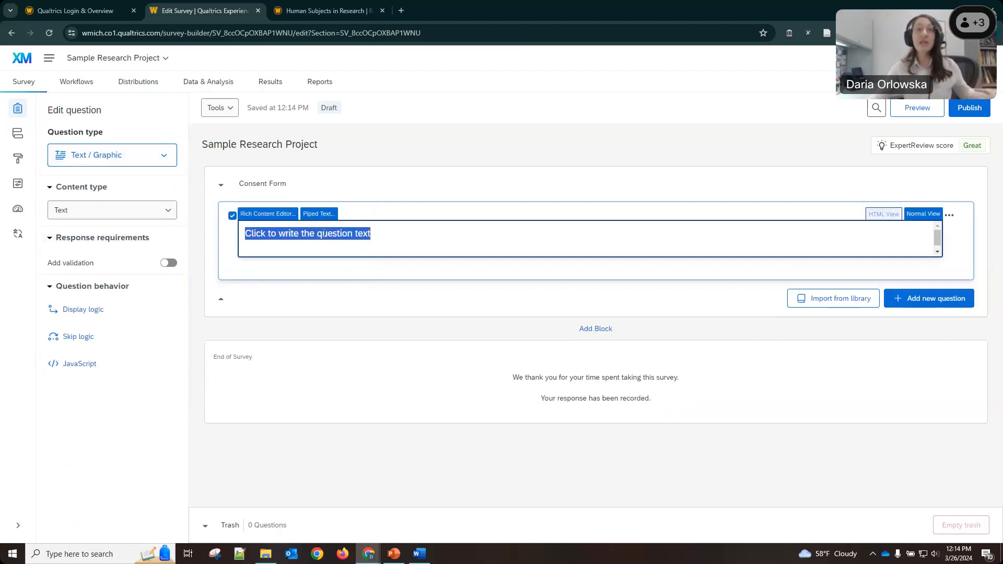
pyautogui.click(254, 218)
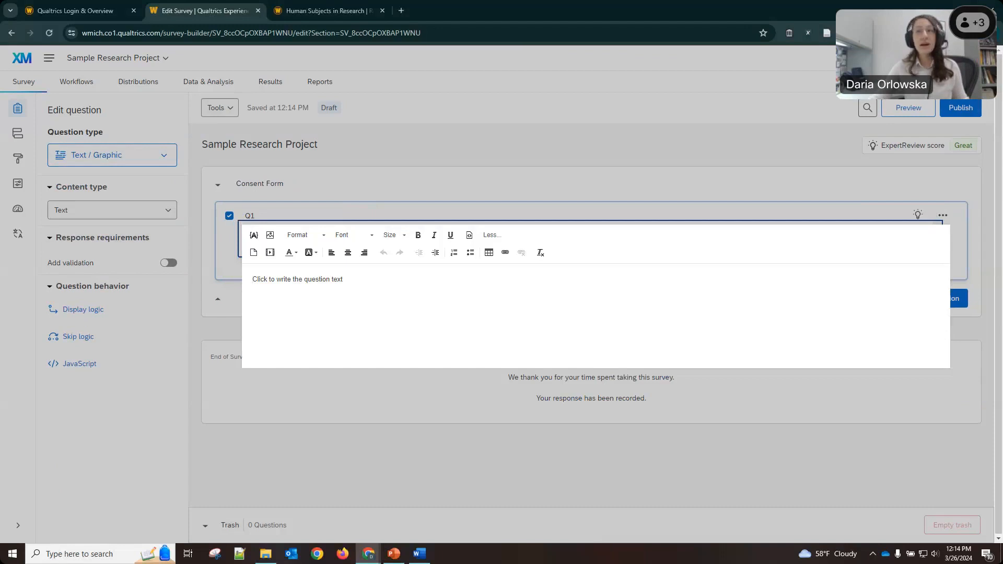
# Copy the WMU consent form text from the document and paste it over Q1's placeholder text.
pyautogui.hotkey('alt', 'Tab')
pyautogui.scroll(2, 491, 261)
pyautogui.moveTo(431, 221); pyautogui.dragTo(441, 383)
pyautogui.scroll(-1, 493, 315)
pyautogui.scroll(-4, 494, 323)
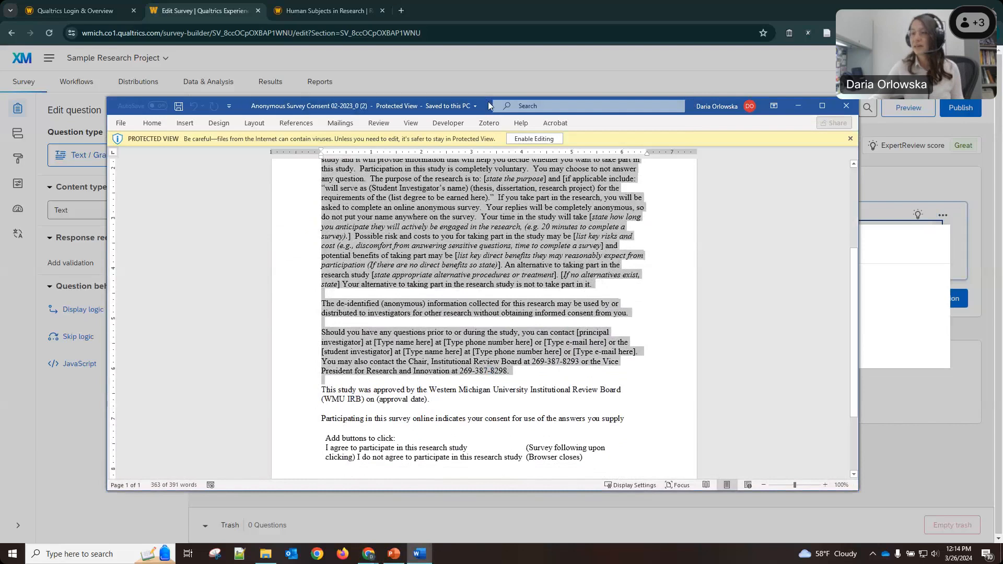
pyautogui.moveTo(489, 106); pyautogui.dragTo(1002, 106)
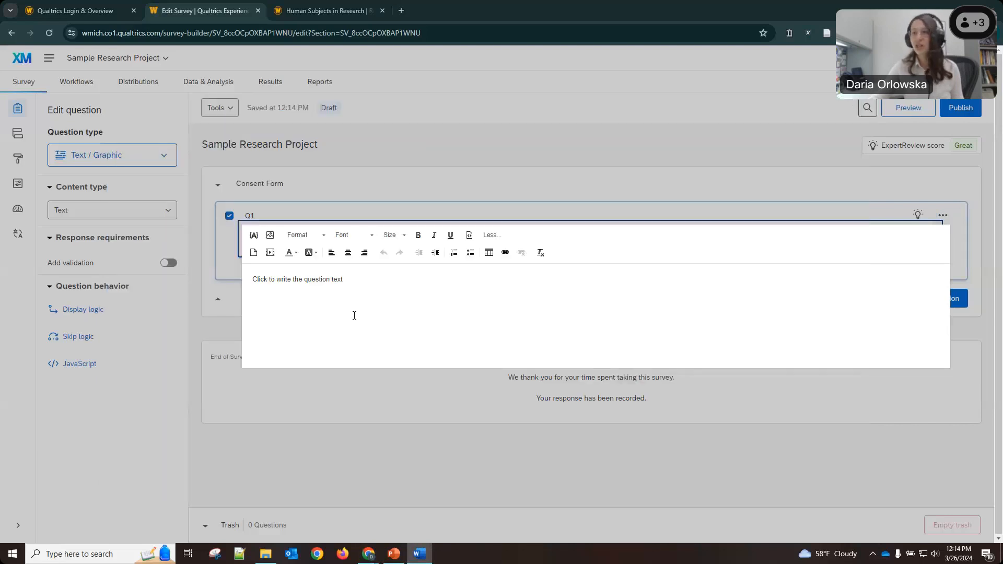
pyautogui.click(327, 284)
pyautogui.moveTo(345, 281); pyautogui.dragTo(209, 272)
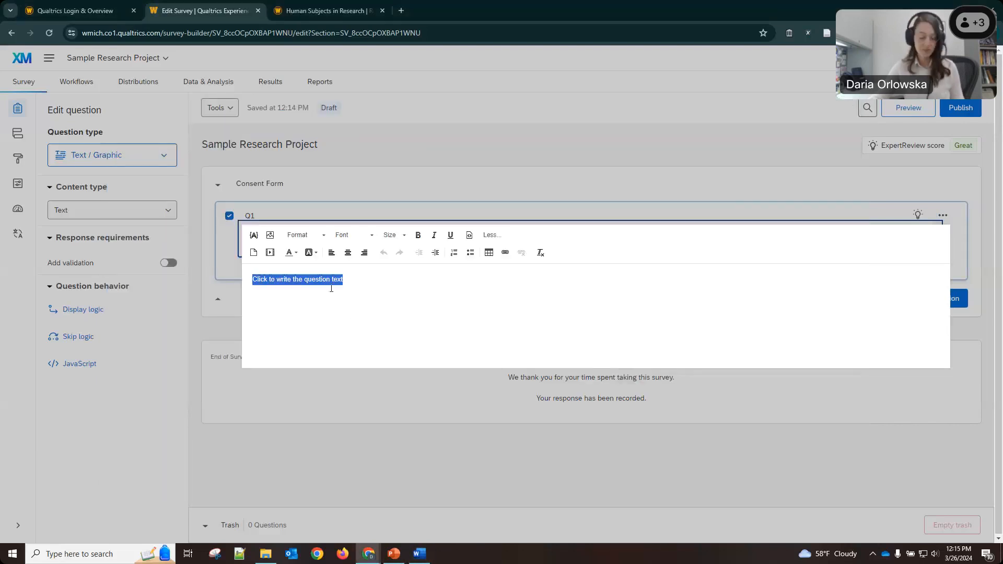
pyautogui.hotkey('ctrl', 'v')
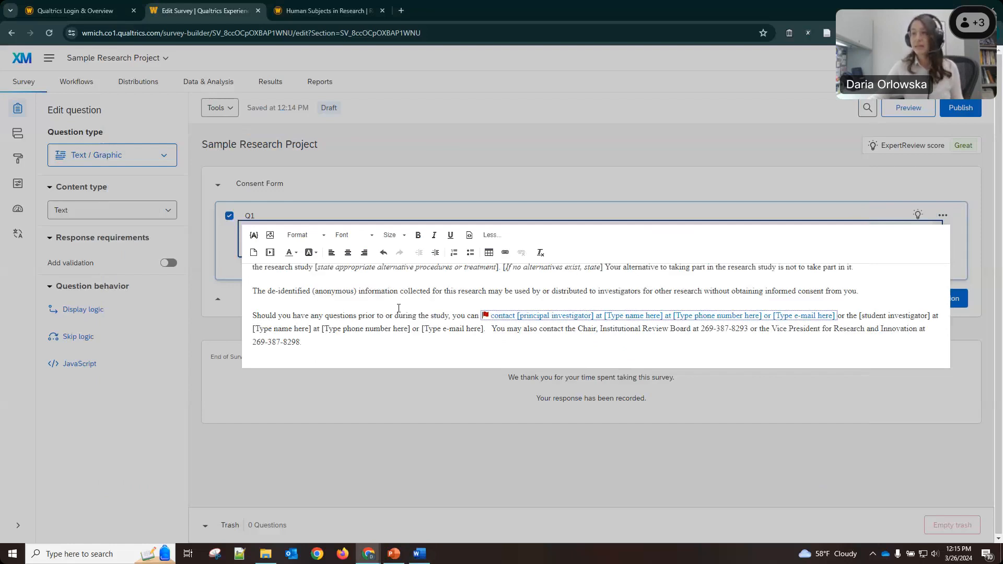
# Put the department placeholder back on its own line in the pasted consent text.
pyautogui.click(409, 297)
pyautogui.moveTo(410, 296); pyautogui.dragTo(366, 130)
pyautogui.click(376, 307)
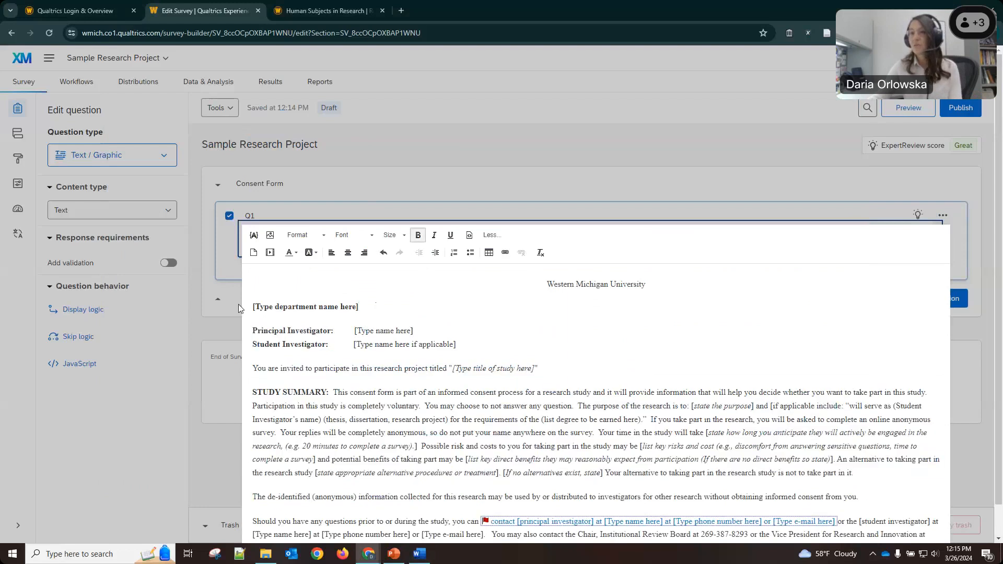
pyautogui.click(251, 306)
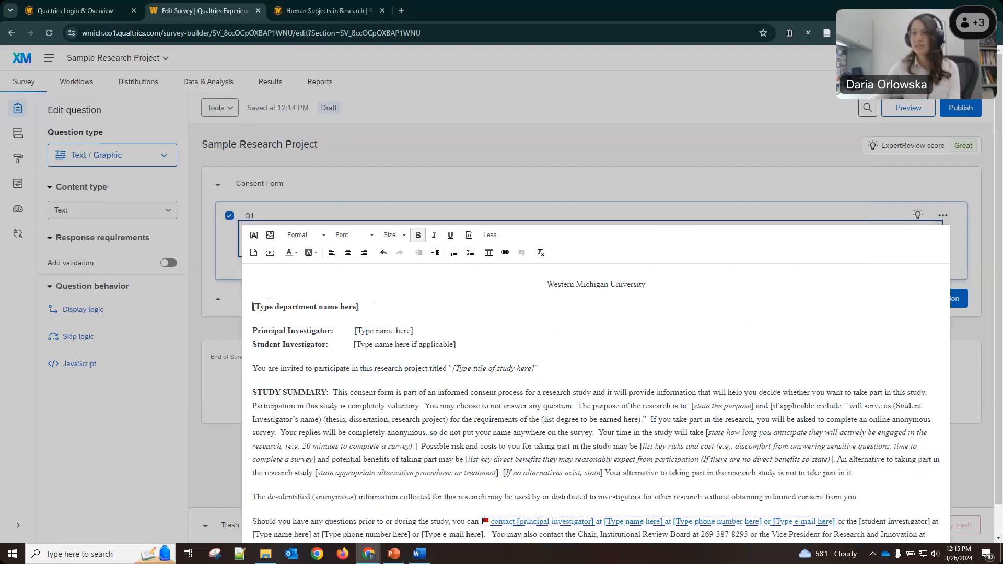
pyautogui.press('BackSpace')
pyautogui.press('Return')
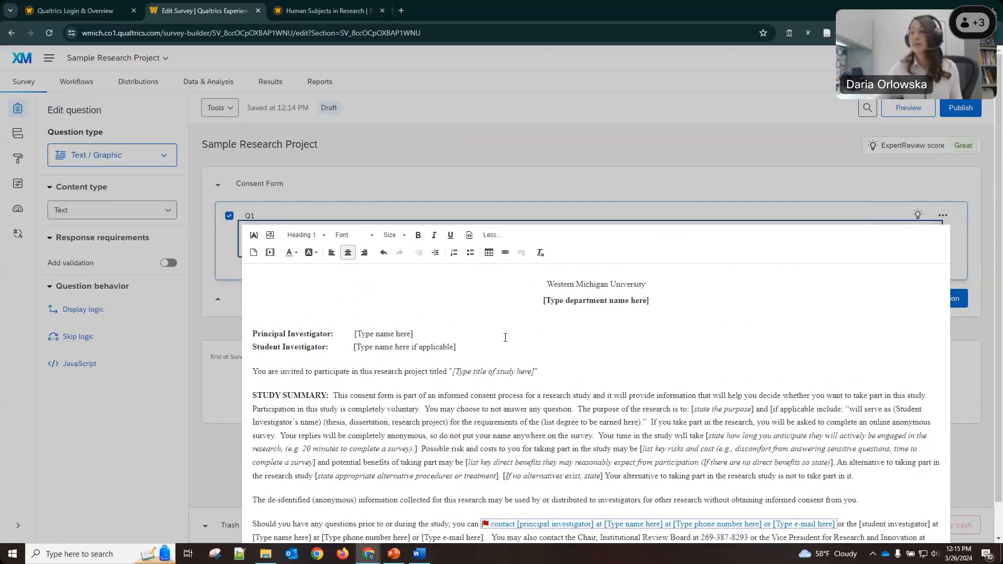
# Append the sentence that WMU's Institutional Review Board approved the study on (approval date_), then close the editor.
pyautogui.scroll(-1, 505, 338)
pyautogui.click(372, 520)
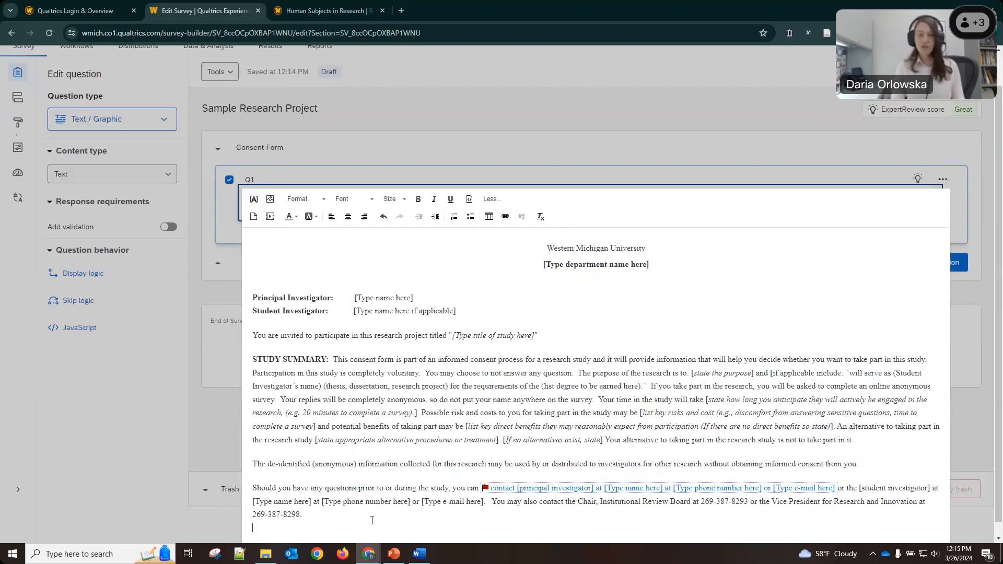
pyautogui.write('T')
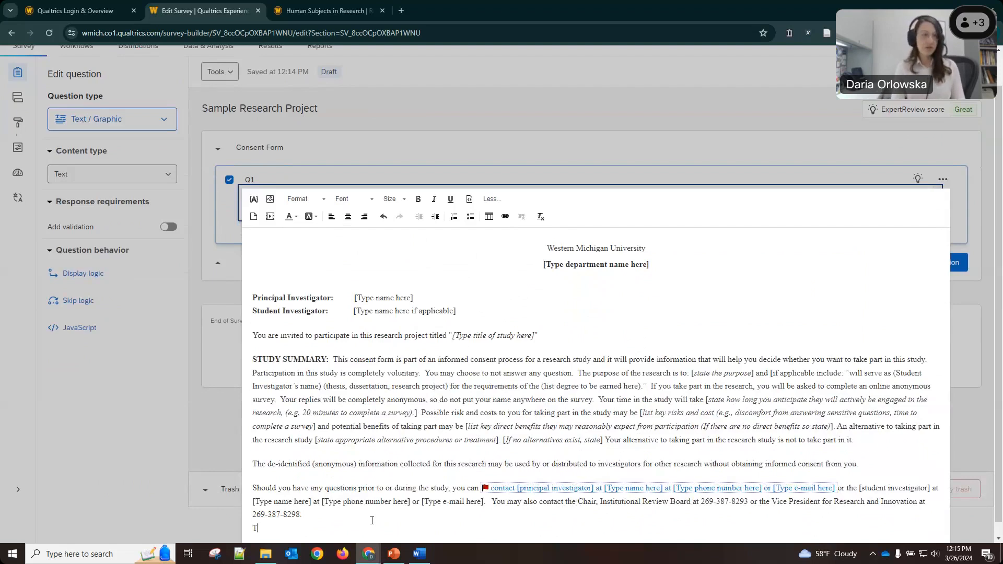
pyautogui.write('his study w')
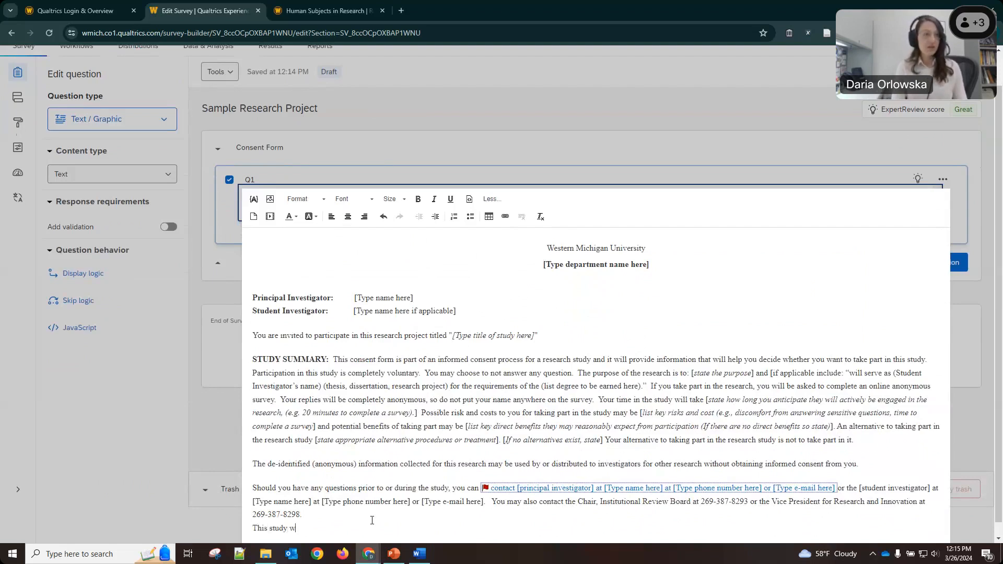
pyautogui.write('as approved by the')
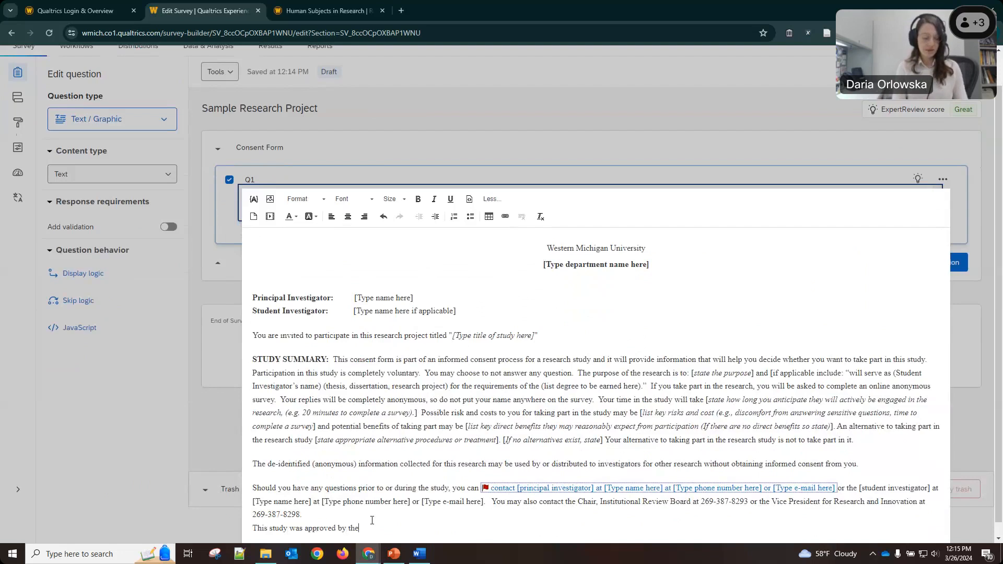
pyautogui.write(' Western Michigan ')
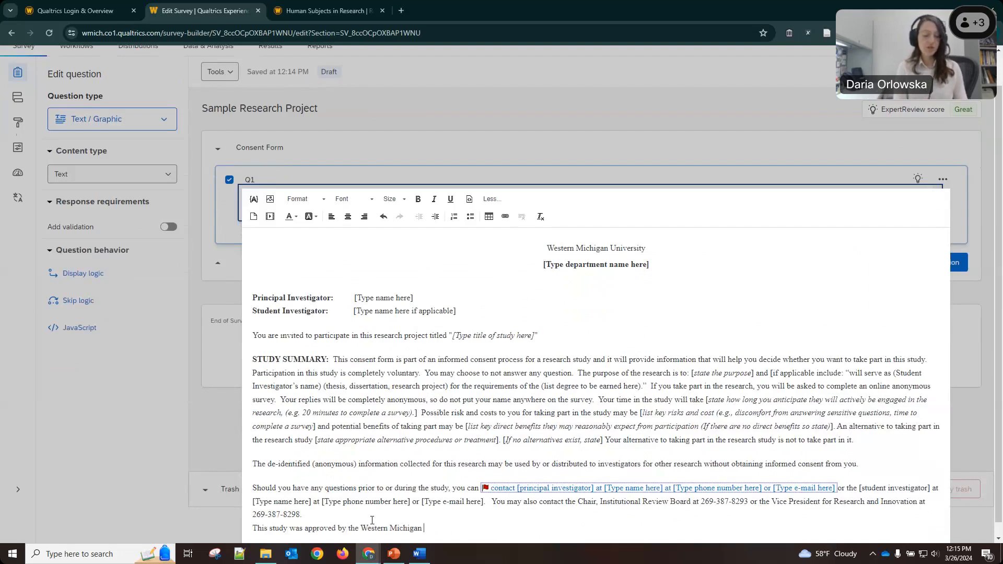
pyautogui.write('University Insitt')
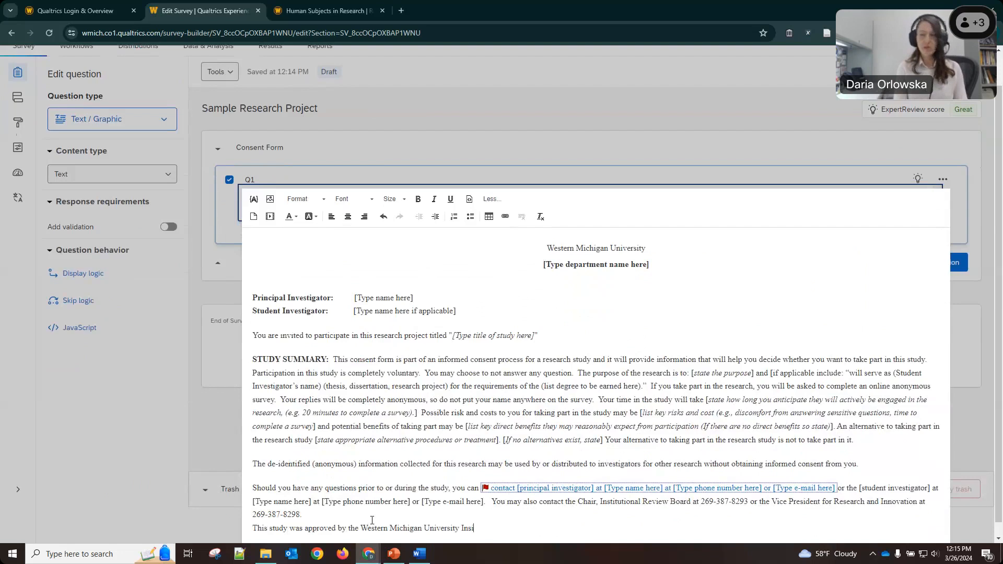
pyautogui.press('BackSpace')
pyautogui.press('BackSpace')
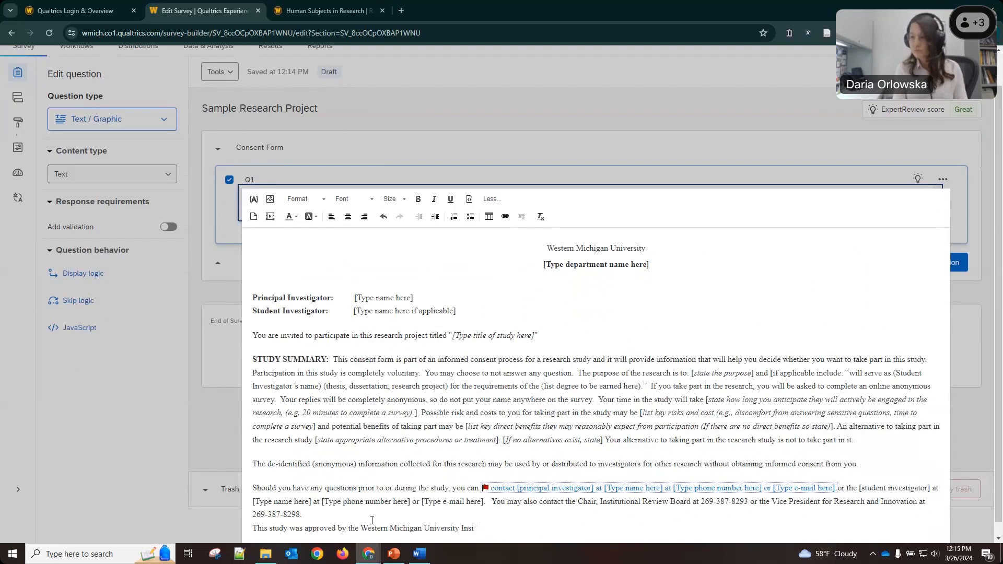
pyautogui.write('titutional ')
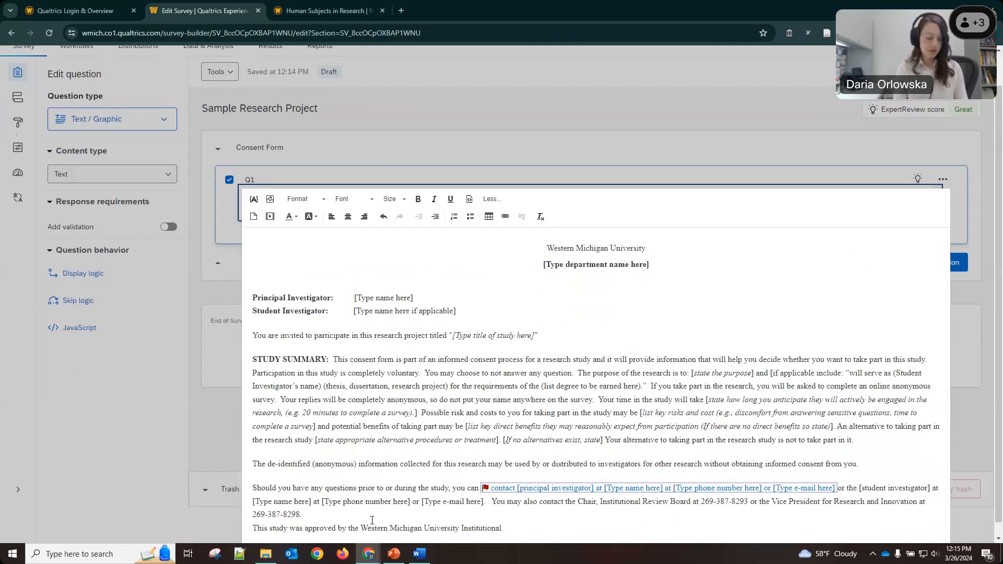
pyautogui.write('Review Boar')
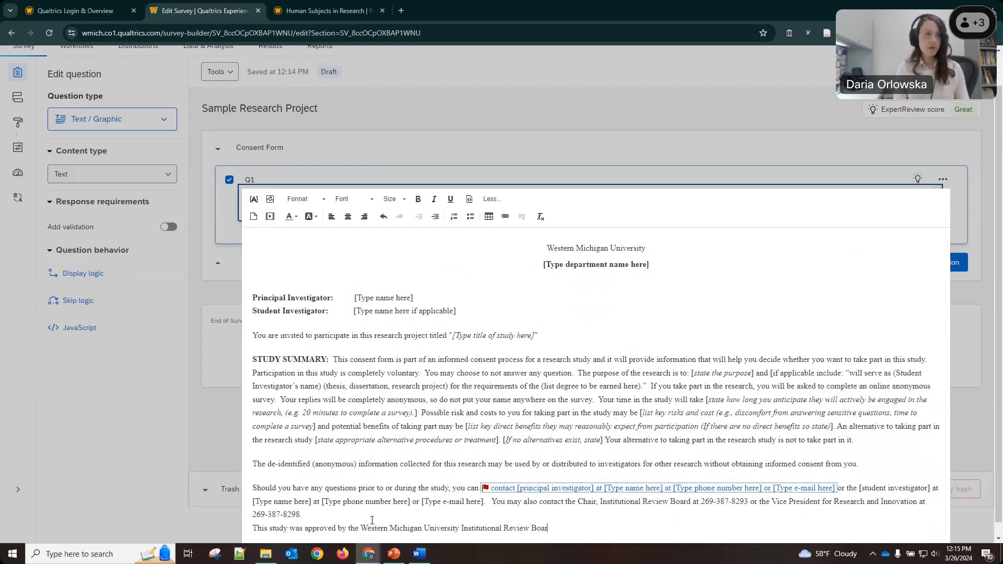
pyautogui.write('d')
pyautogui.write(' (WMU IRB) on')
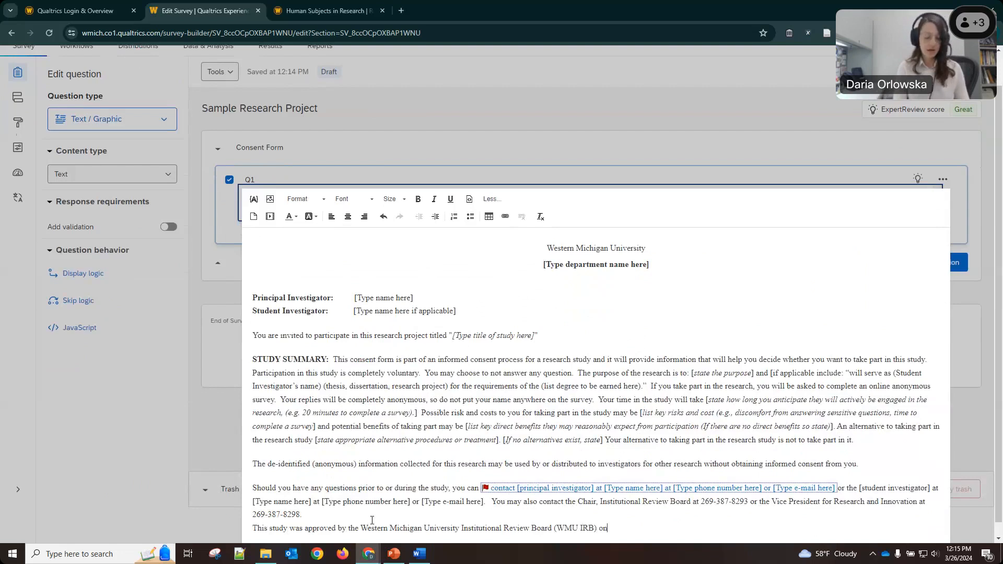
pyautogui.write(' (approval date_')
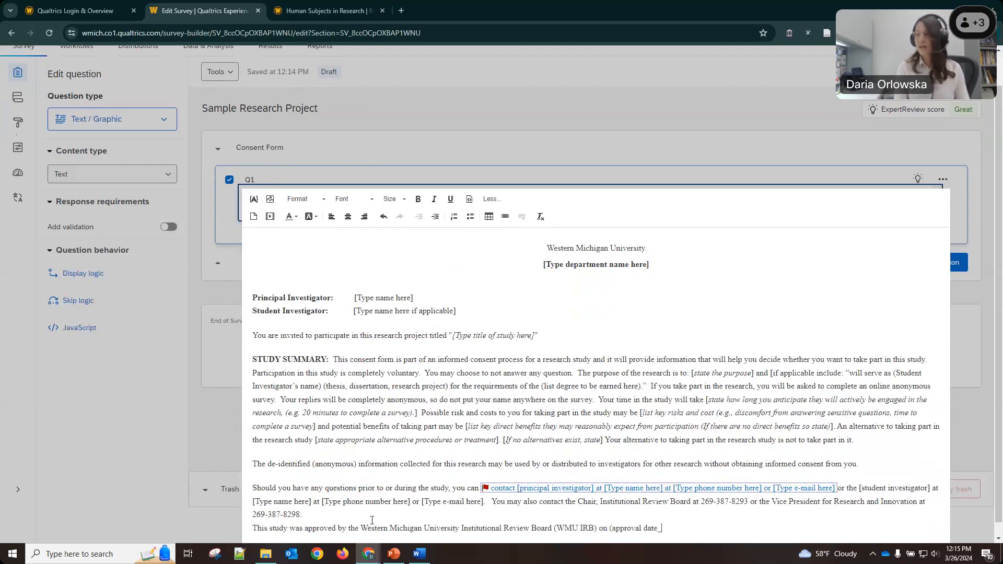
pyautogui.press('BackSpace')
pyautogui.write(').')
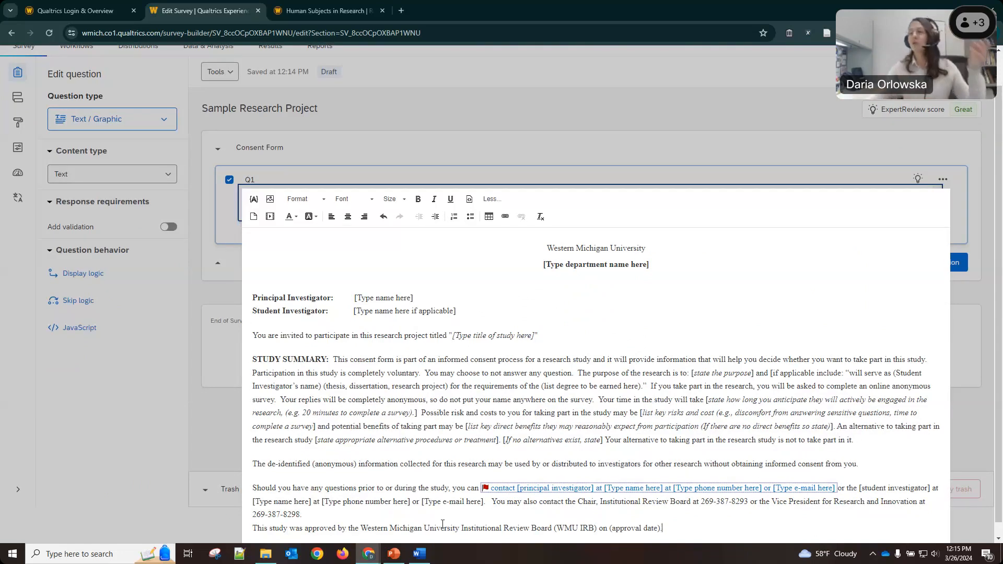
pyautogui.scroll(-1, 526, 493)
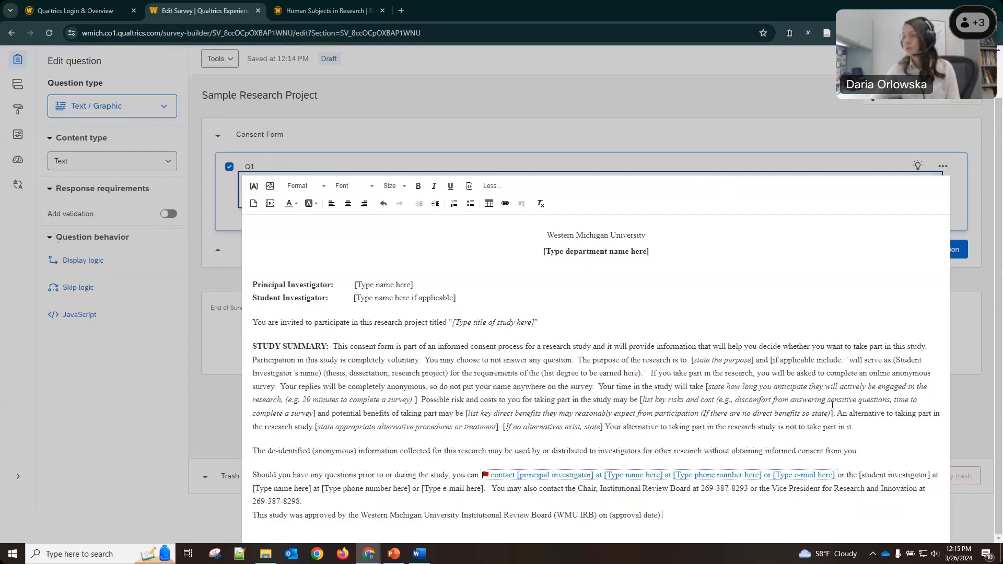
pyautogui.scroll(-1, 782, 423)
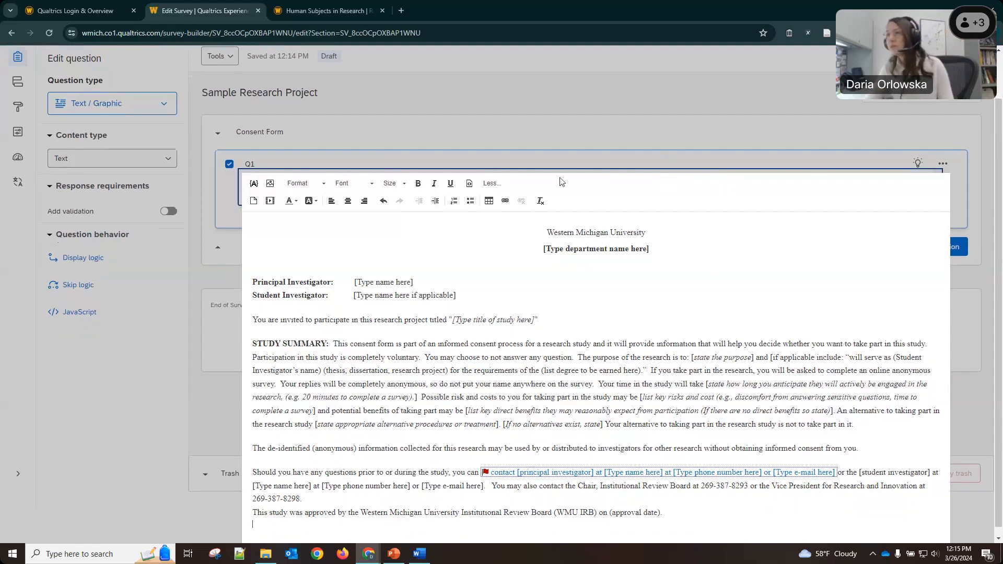
pyautogui.click(603, 126)
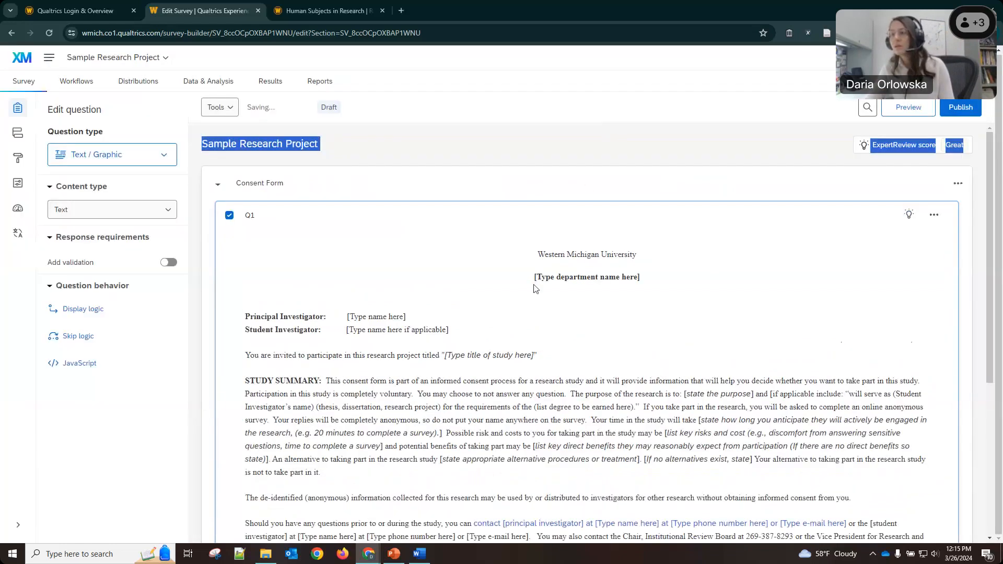
# Change the Q1 label to Consent Language.
pyautogui.scroll(-1, 591, 293)
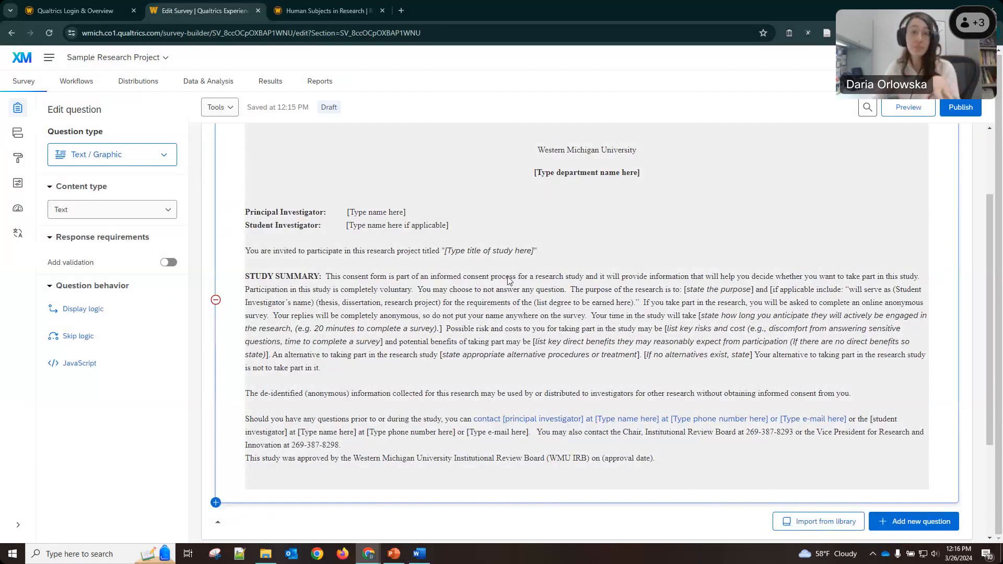
pyautogui.scroll(2, 509, 281)
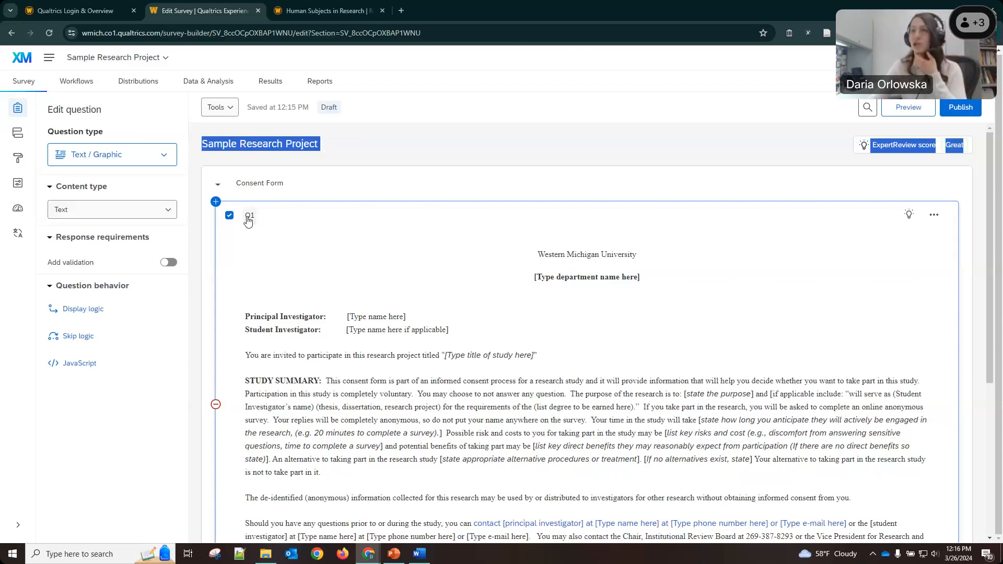
pyautogui.click(248, 221)
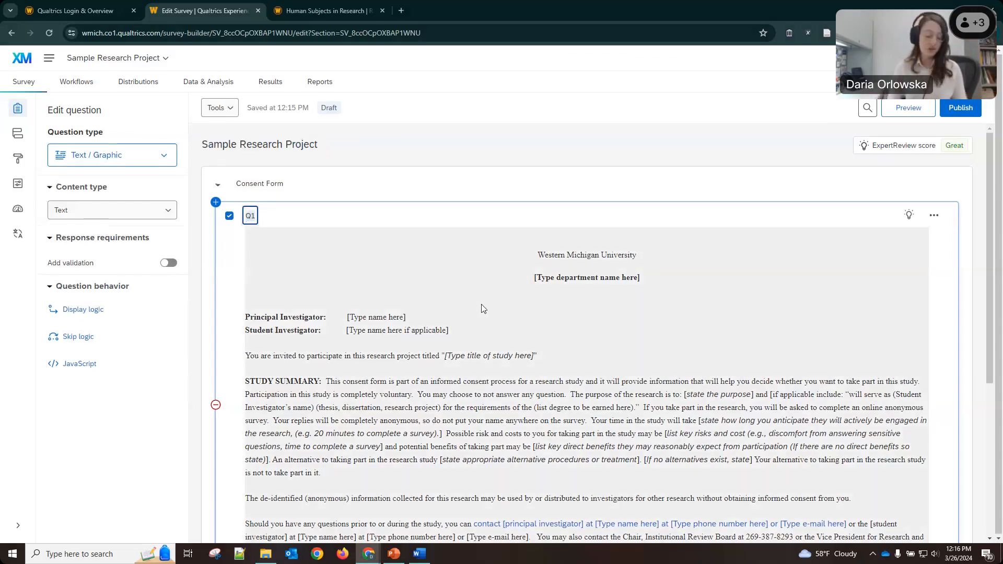
pyautogui.write('Consent')
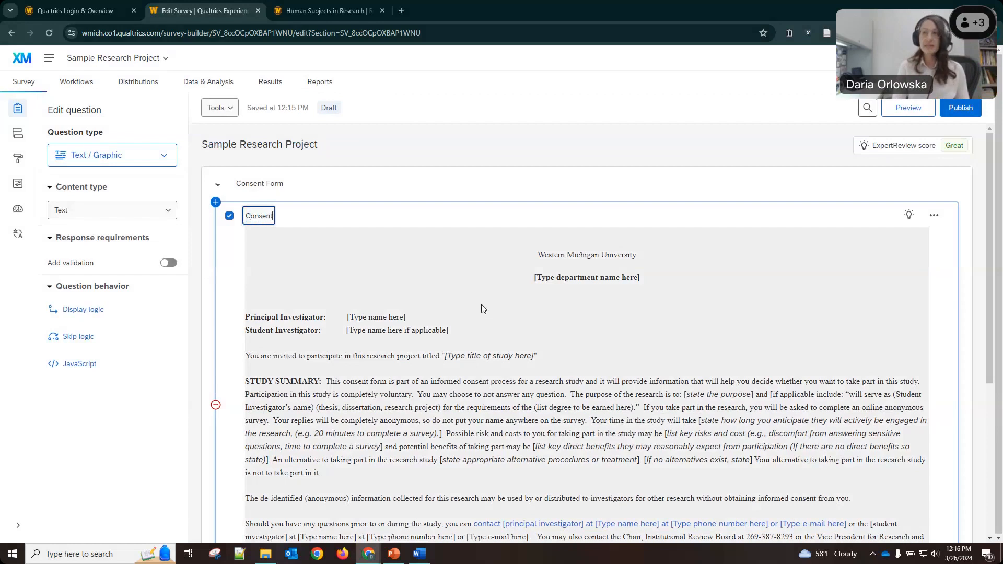
pyautogui.write(' Language')
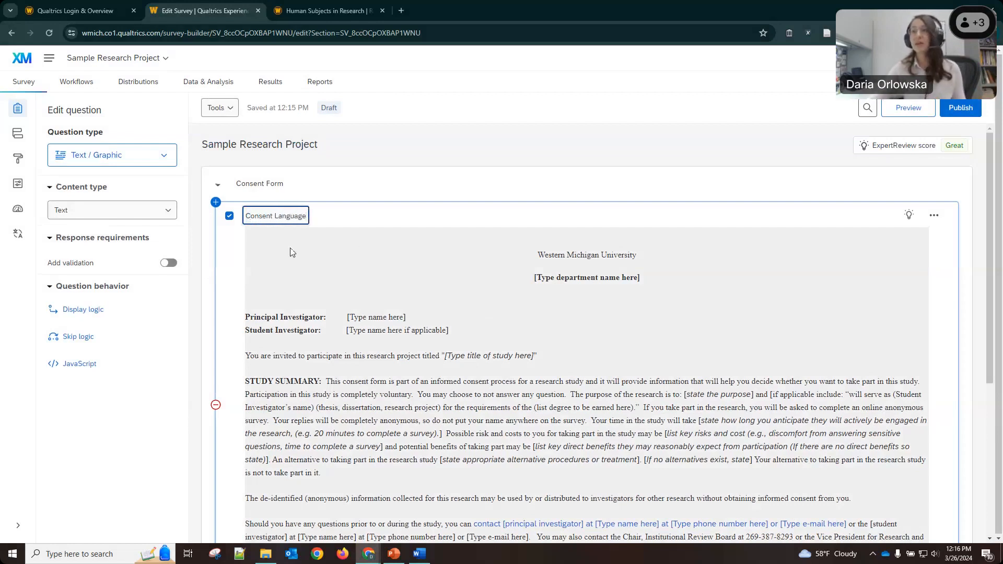
pyautogui.click(340, 215)
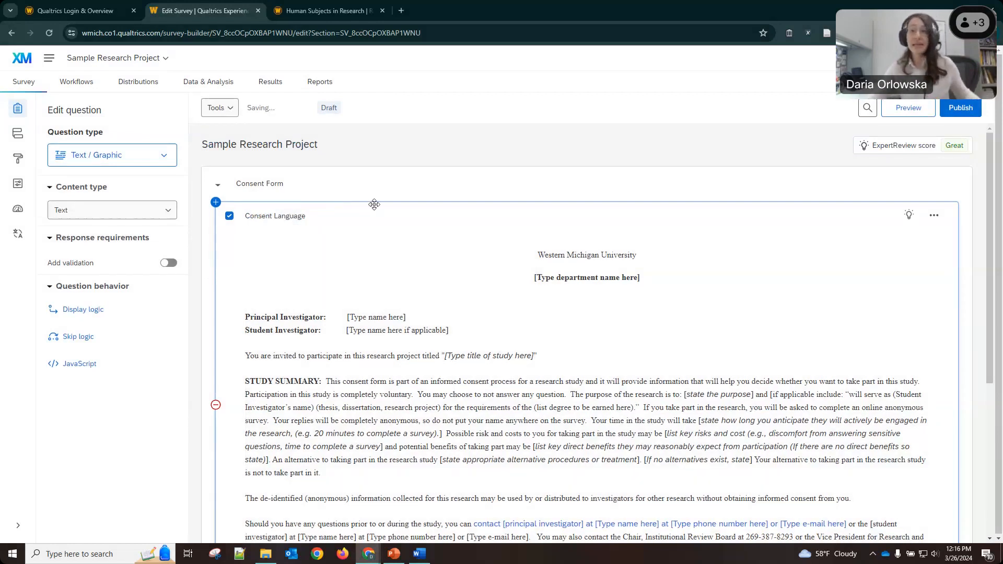
# Open and dismiss the question-type list, then select the Consent Form block.
pyautogui.scroll(-4, 374, 204)
pyautogui.scroll(1, 416, 168)
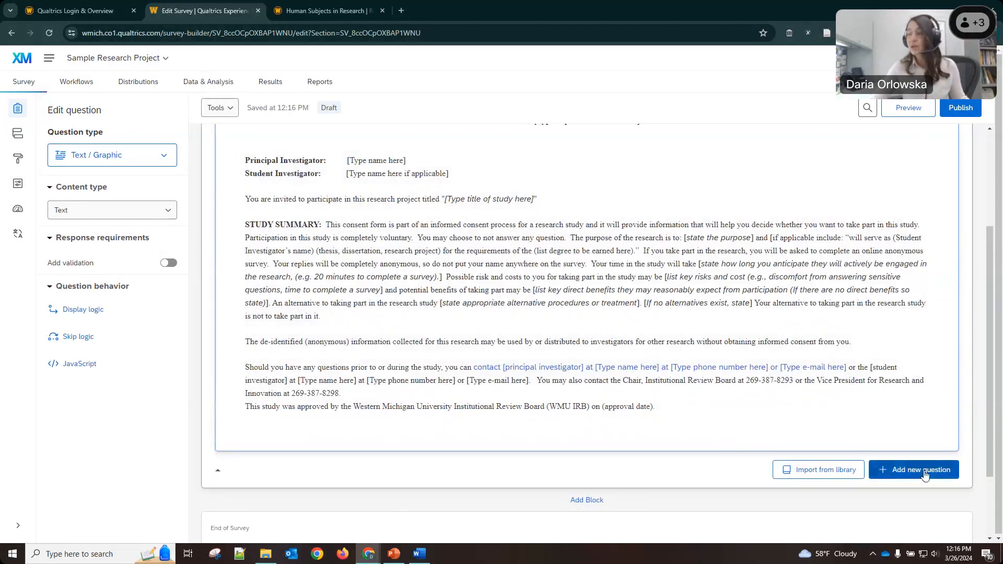
pyautogui.click(924, 472)
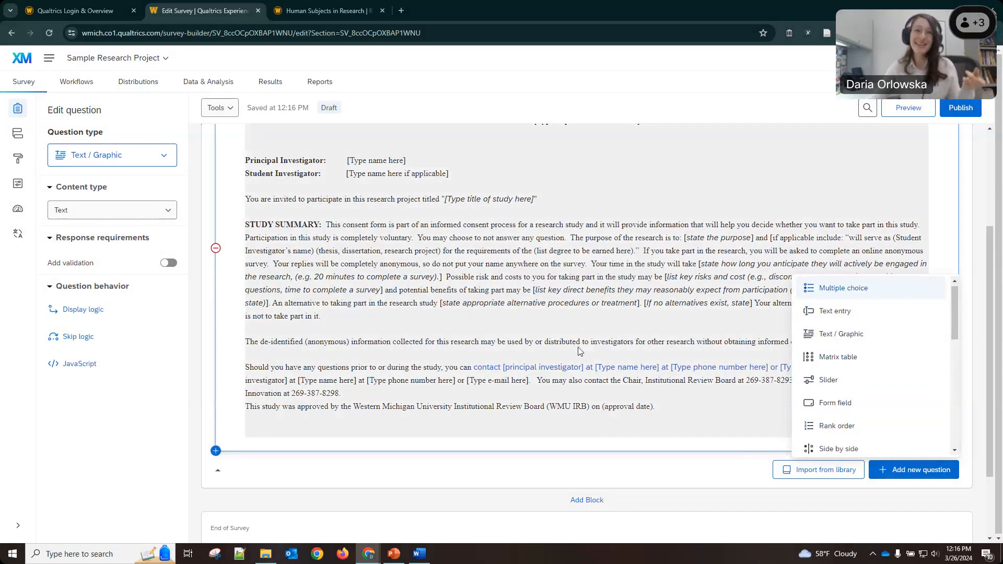
pyautogui.click(579, 349)
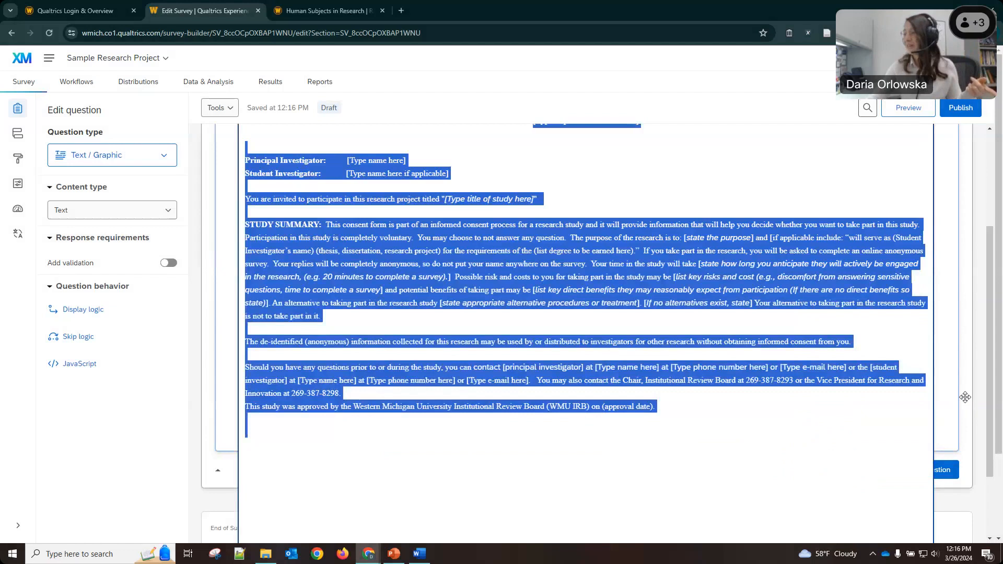
pyautogui.click(965, 397)
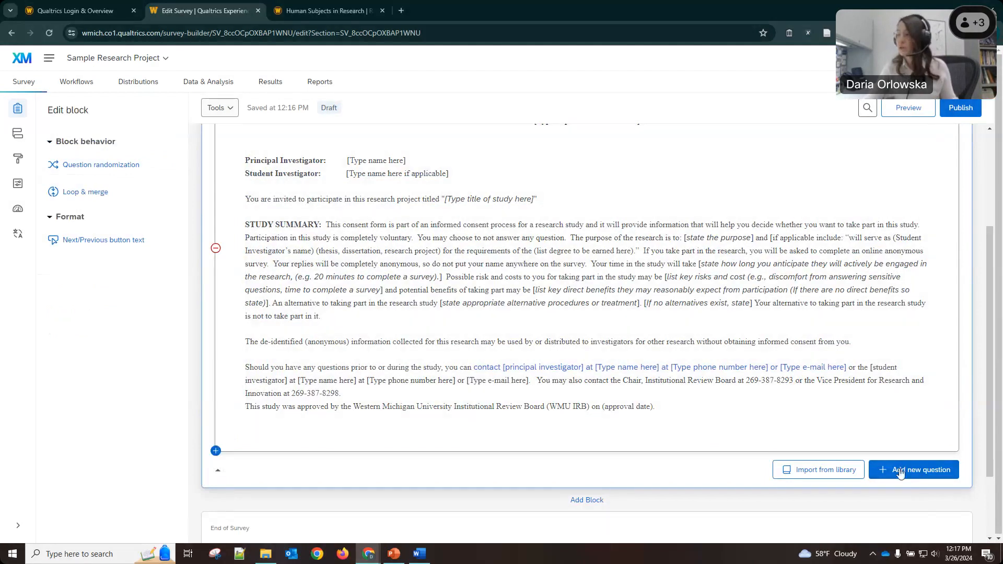
# Insert a Multiple choice question as Q2 and relabel it Participant Consent.
pyautogui.click(909, 470)
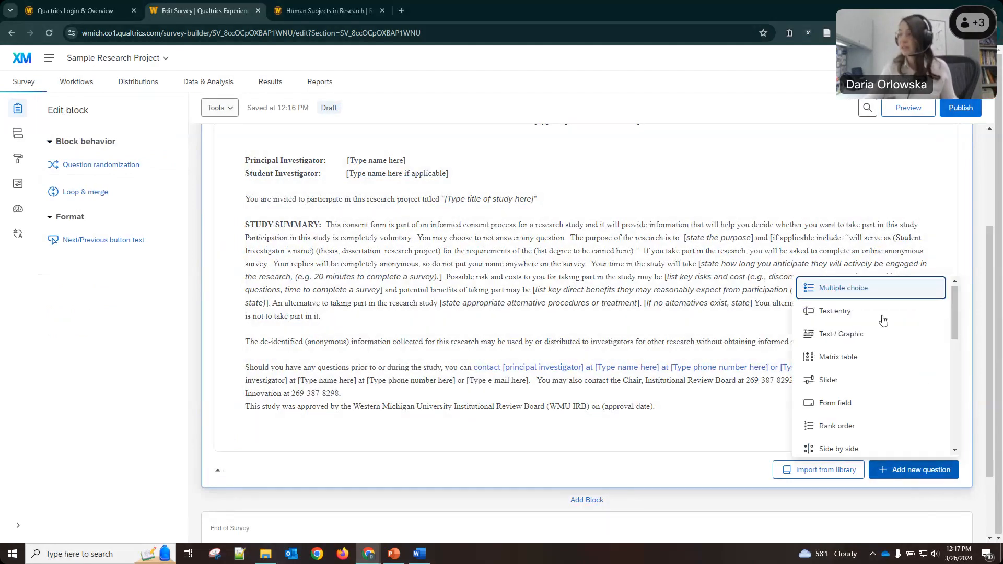
pyautogui.click(859, 294)
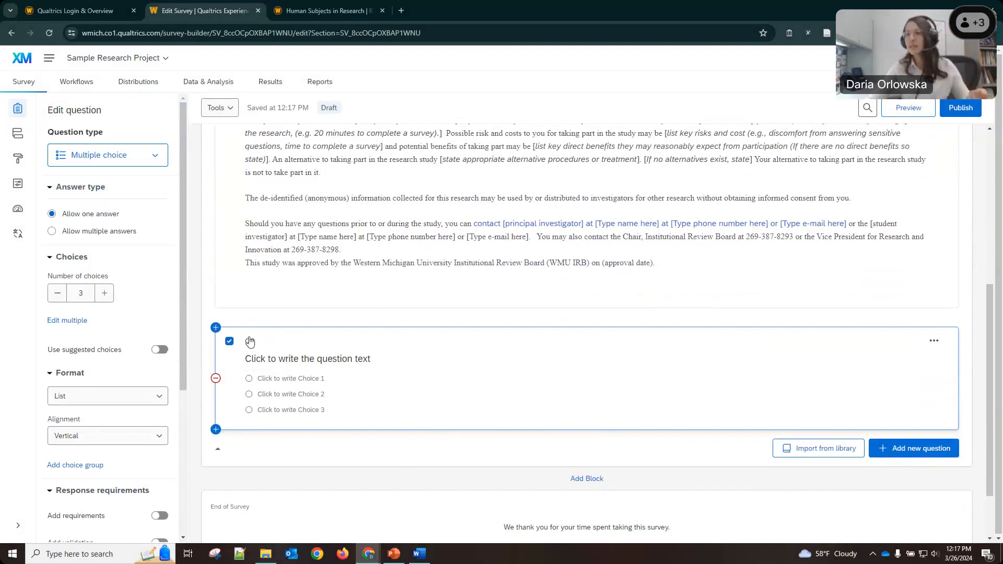
pyautogui.write('Consent')
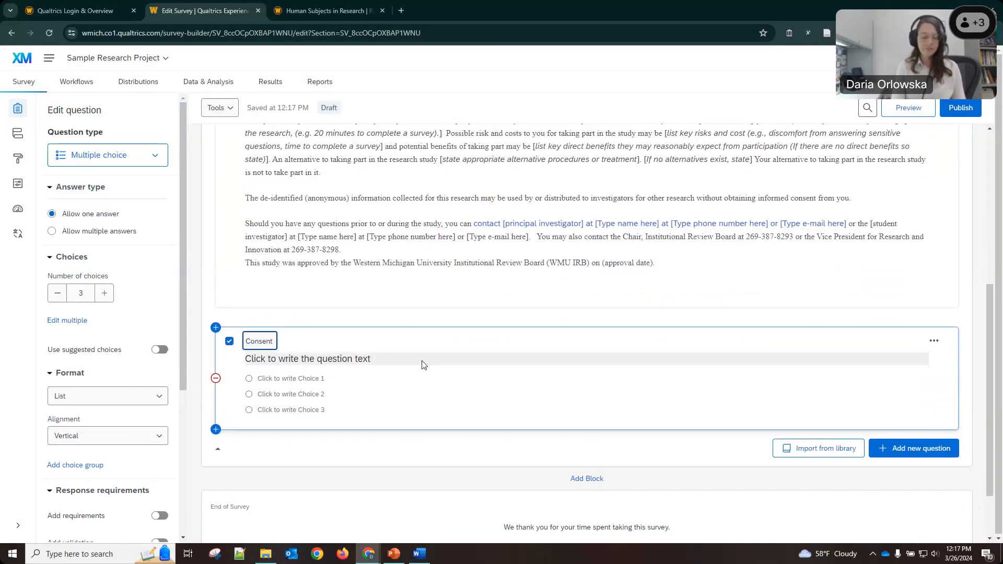
pyautogui.press('BackSpace')
pyautogui.press('BackSpace')
pyautogui.press('BackSpace')
pyautogui.press('BackSpace')
pyautogui.press('BackSpace')
pyautogui.press('BackSpace')
pyautogui.press('BackSpace')
pyautogui.press('BackSpace')
pyautogui.write('Participant ')
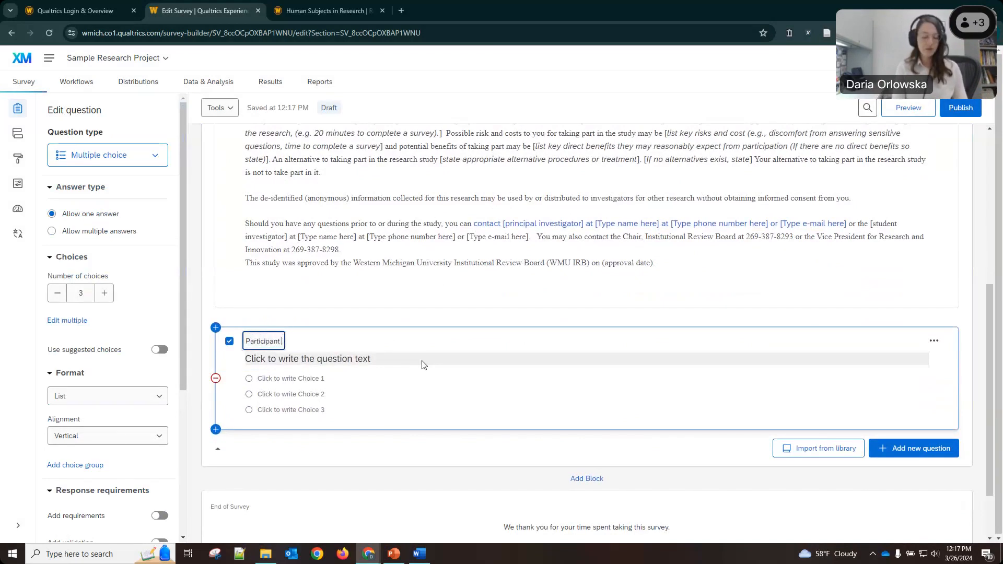
pyautogui.write('Consent')
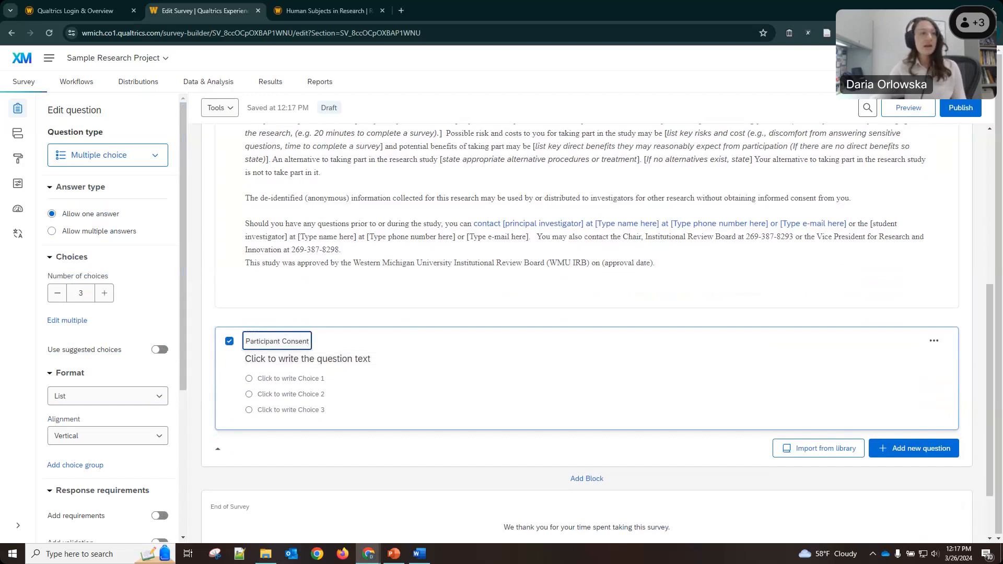
pyautogui.press('Return')
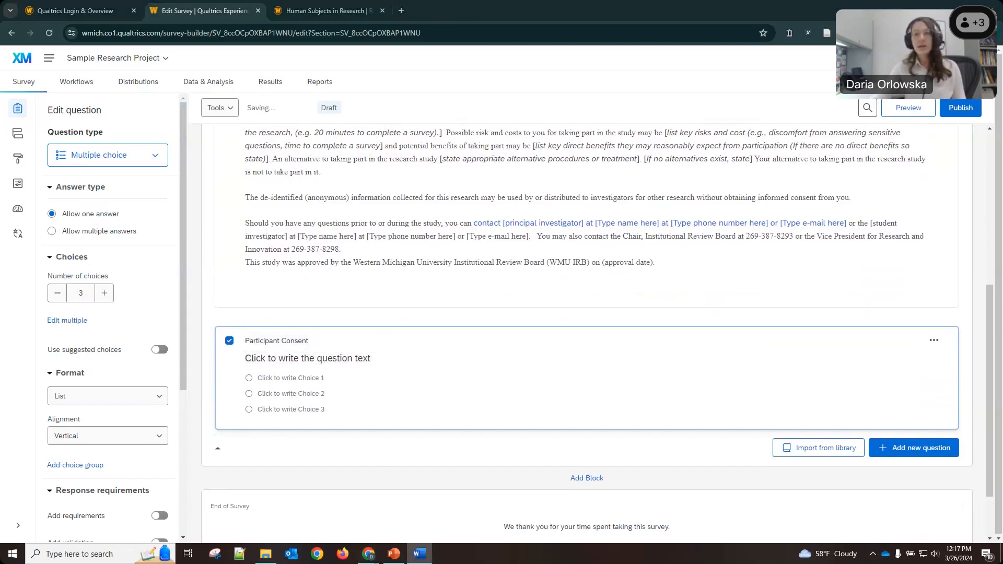
pyautogui.click(401, 358)
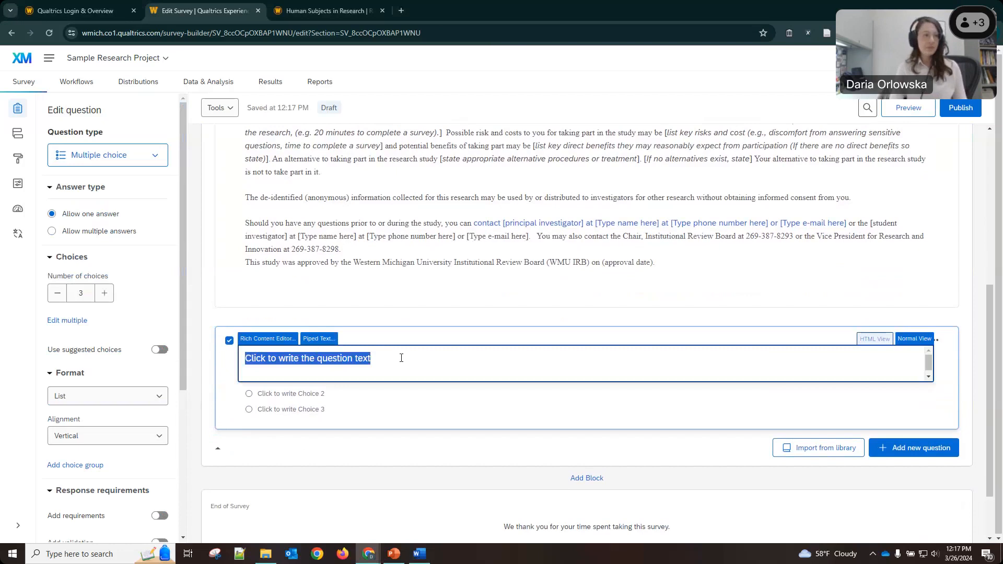
# Enter the 'Participating in this survey online indicates your consent…' wording and choice 'I agree to participate in this research study.'.
pyautogui.write('Part')
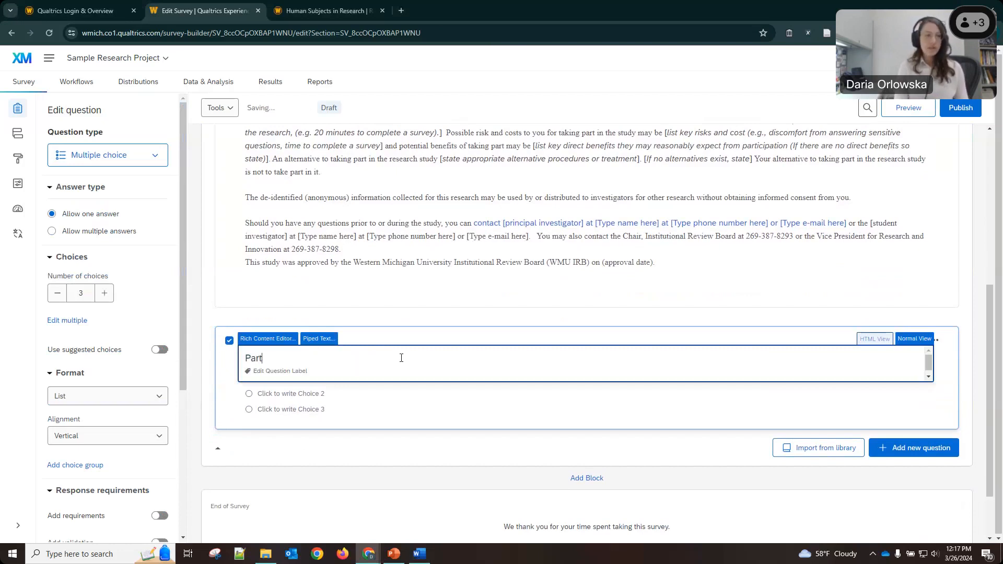
pyautogui.write('icipating in this s')
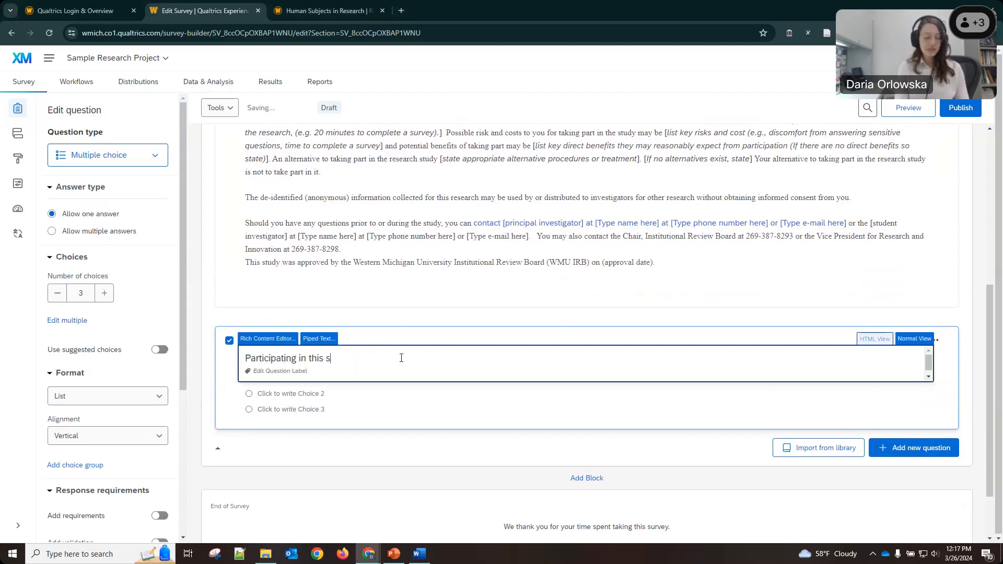
pyautogui.write('urvey online indicates')
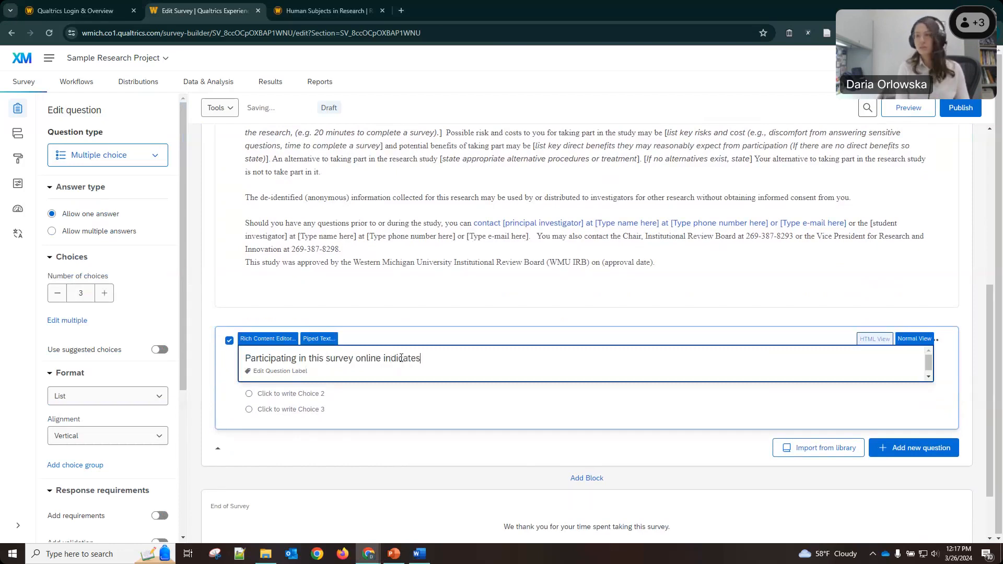
pyautogui.write(' your consent')
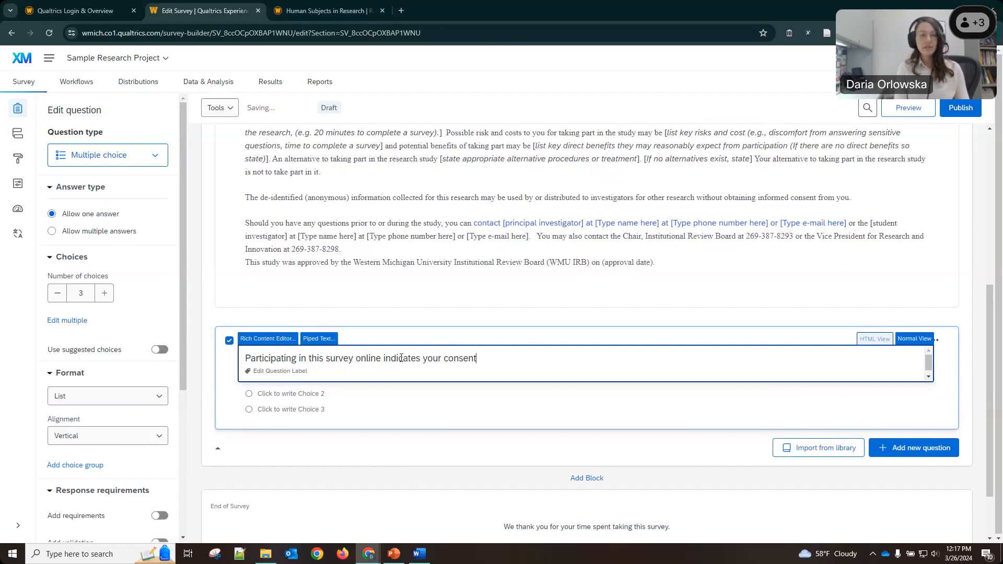
pyautogui.write(' for use of the answers')
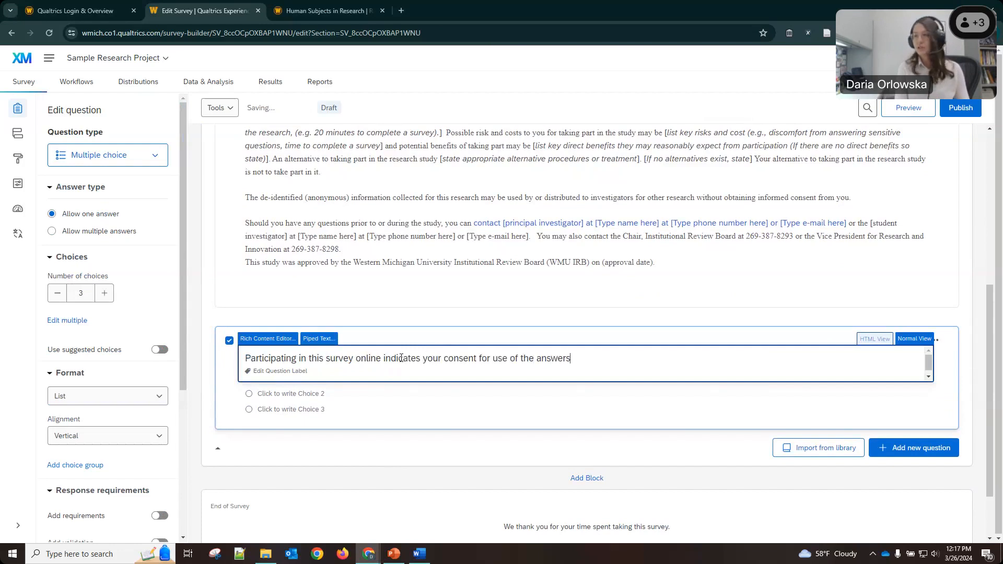
pyautogui.write(' you supply.')
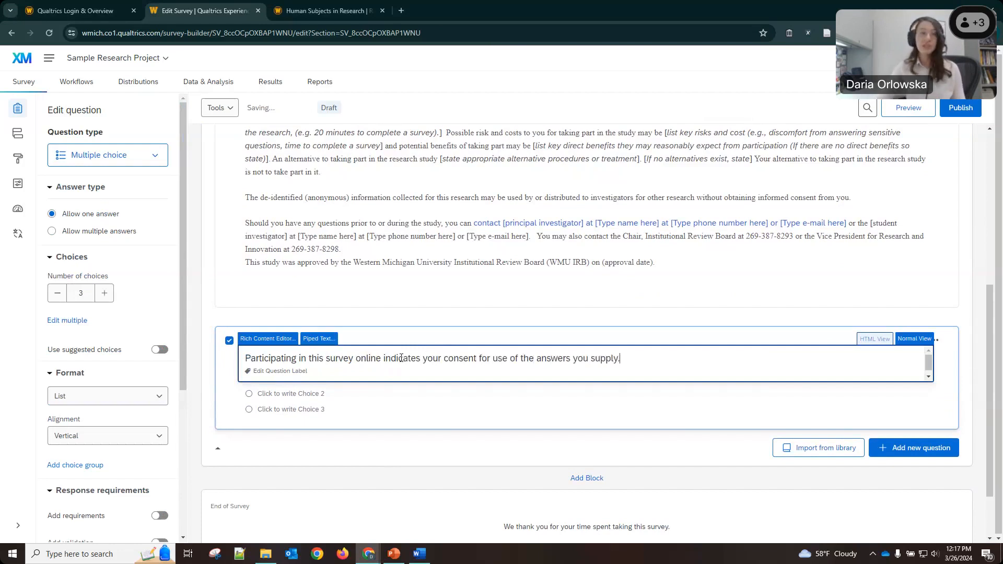
pyautogui.click(405, 321)
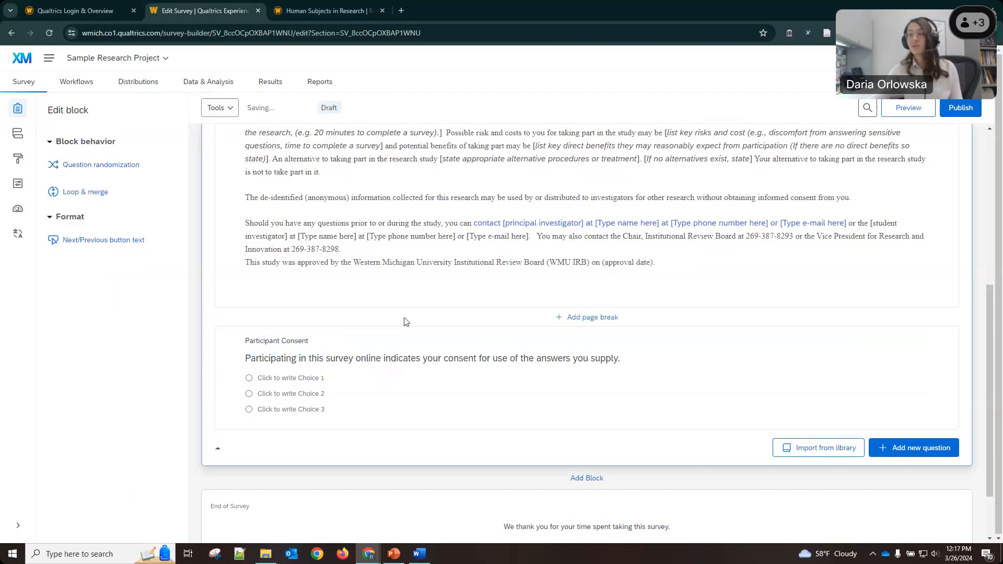
pyautogui.click(288, 384)
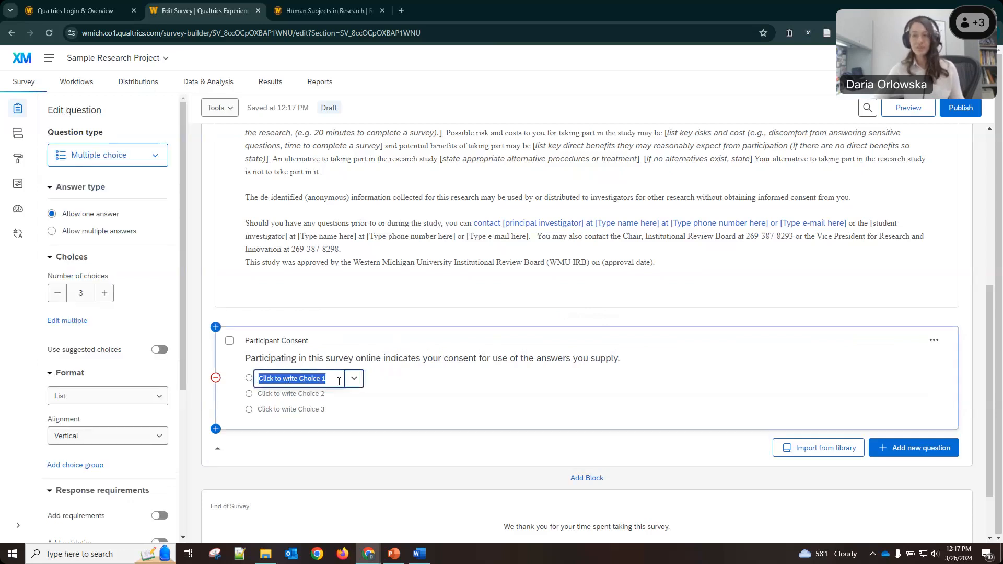
pyautogui.write('I aggr')
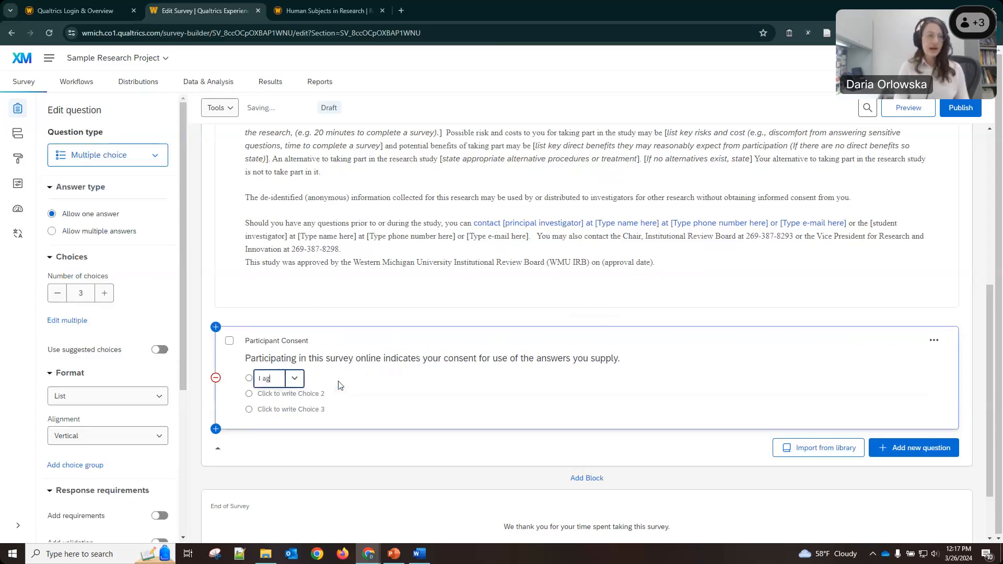
pyautogui.press('BackSpace')
pyautogui.press('BackSpace')
pyautogui.write('ree')
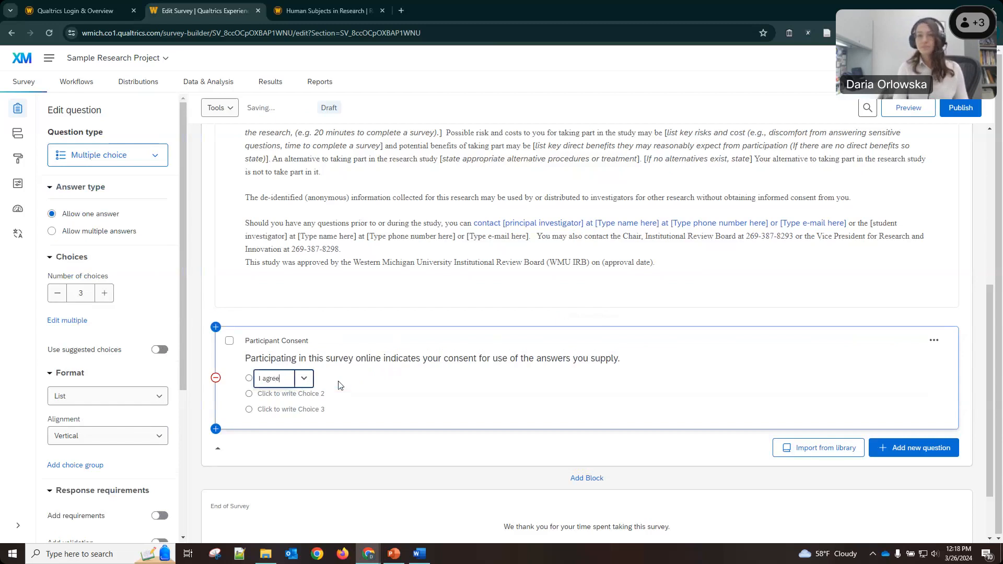
pyautogui.write(' to participate')
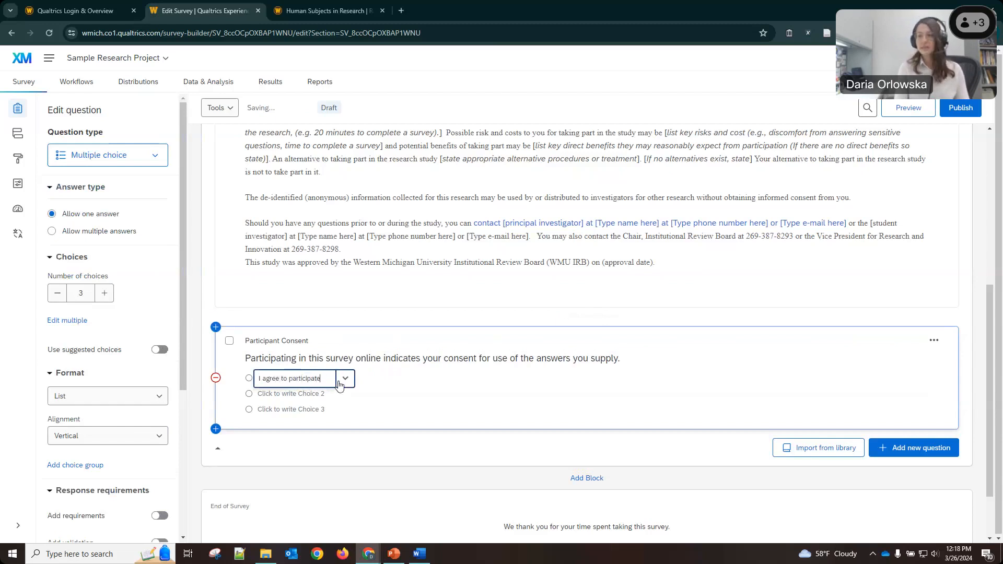
pyautogui.write(' in this research study.')
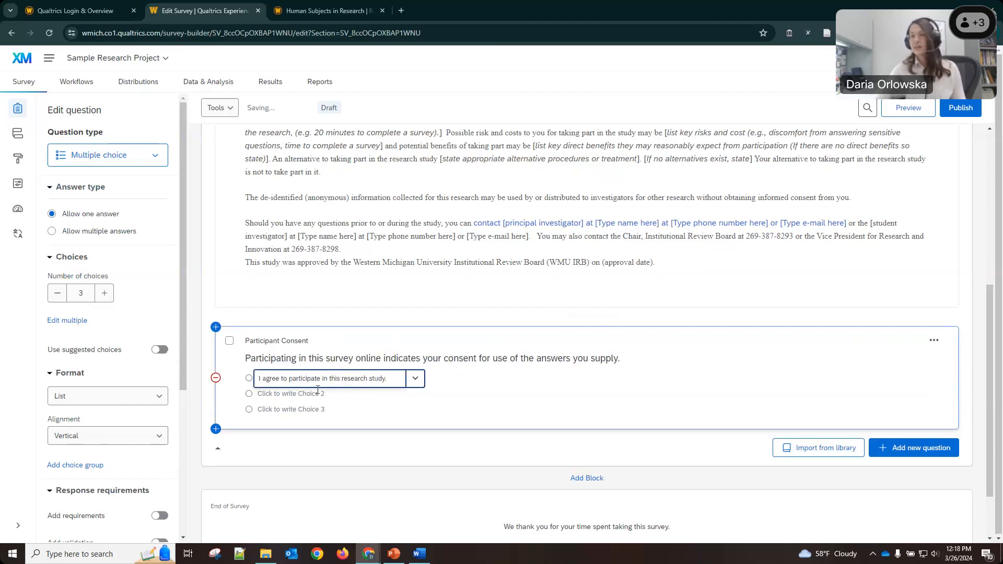
# Add the choice 'I do not agree to participate in this research study.' and remove the third choice.
pyautogui.click(317, 391)
pyautogui.write('I')
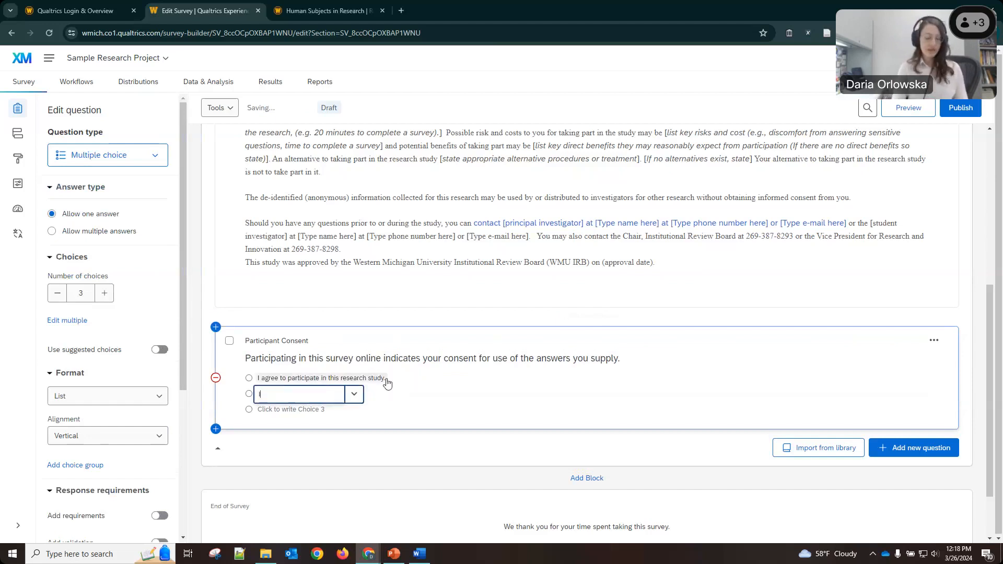
pyautogui.write(' do not agree to')
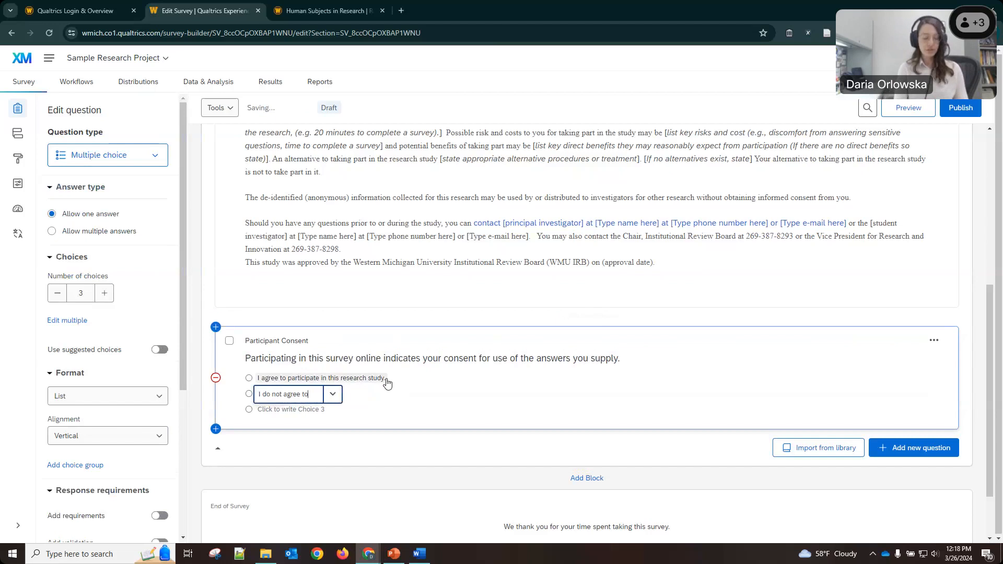
pyautogui.write(' participate in this ')
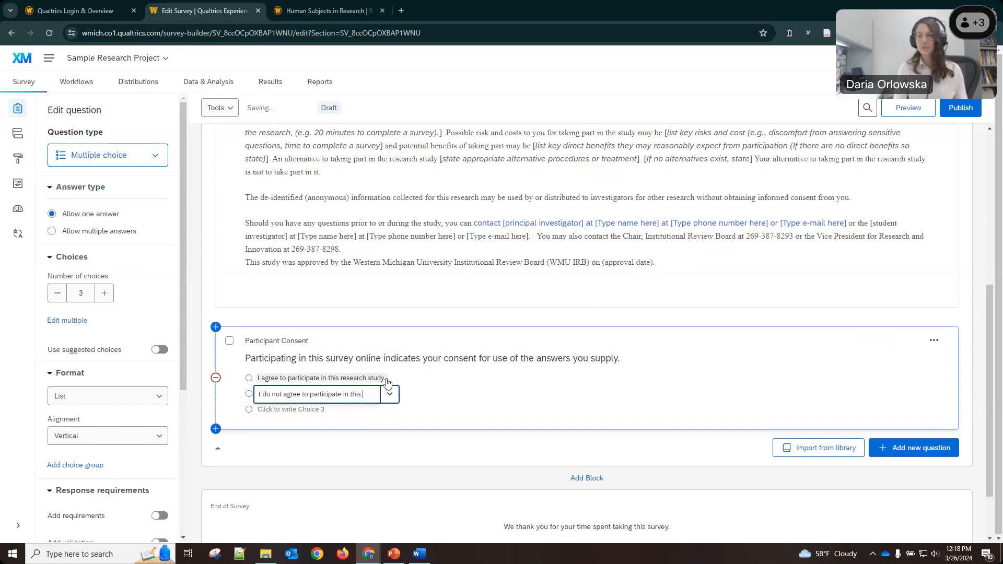
pyautogui.write('research study.')
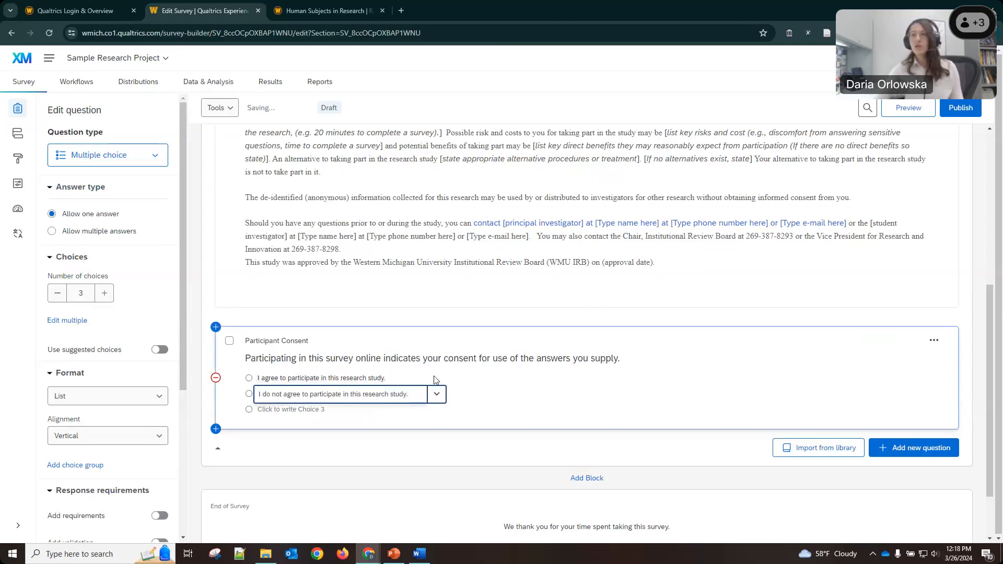
pyautogui.click(490, 381)
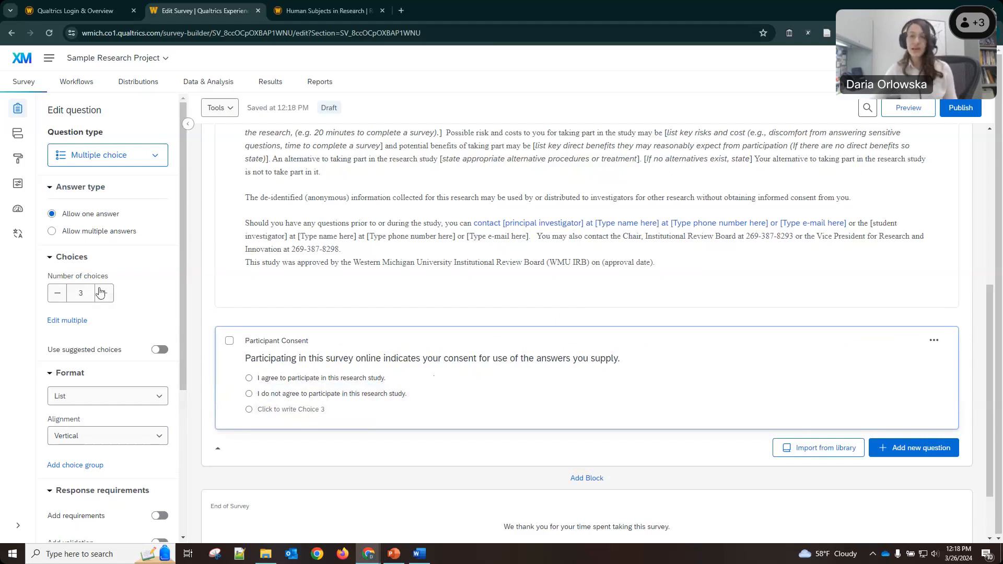
pyautogui.click(57, 293)
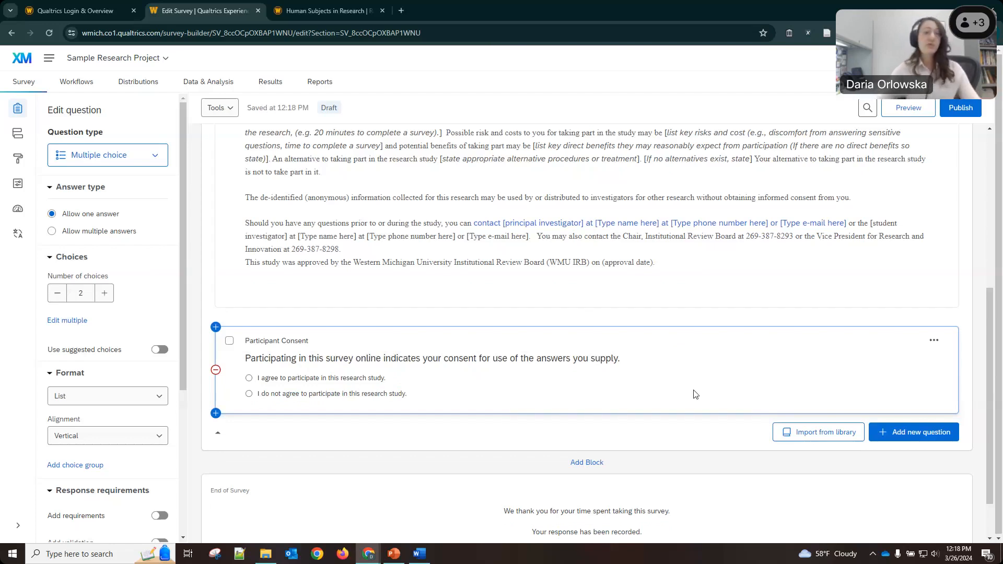
pyautogui.scroll(2, 723, 378)
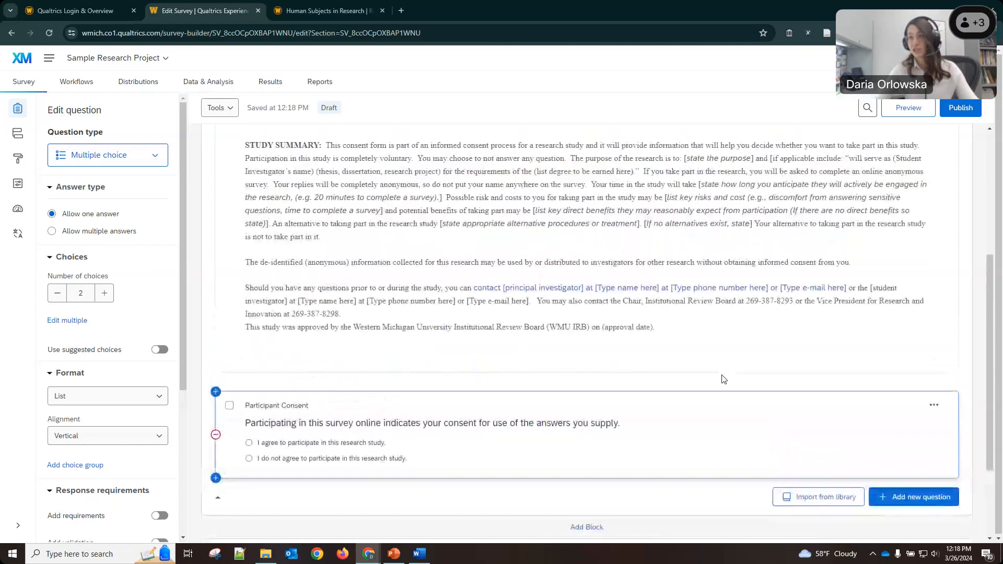
pyautogui.scroll(-1, 722, 378)
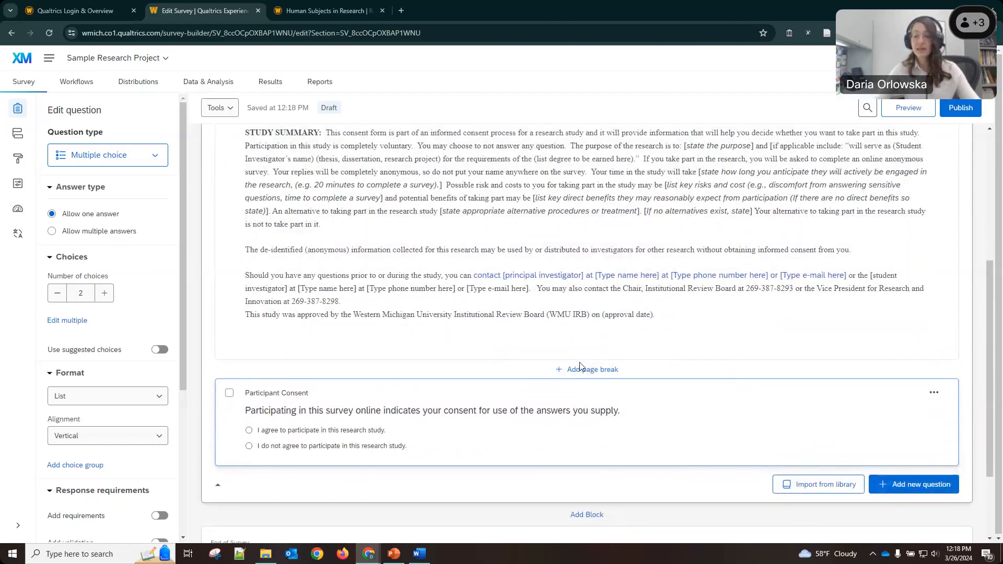
pyautogui.scroll(-2, 589, 368)
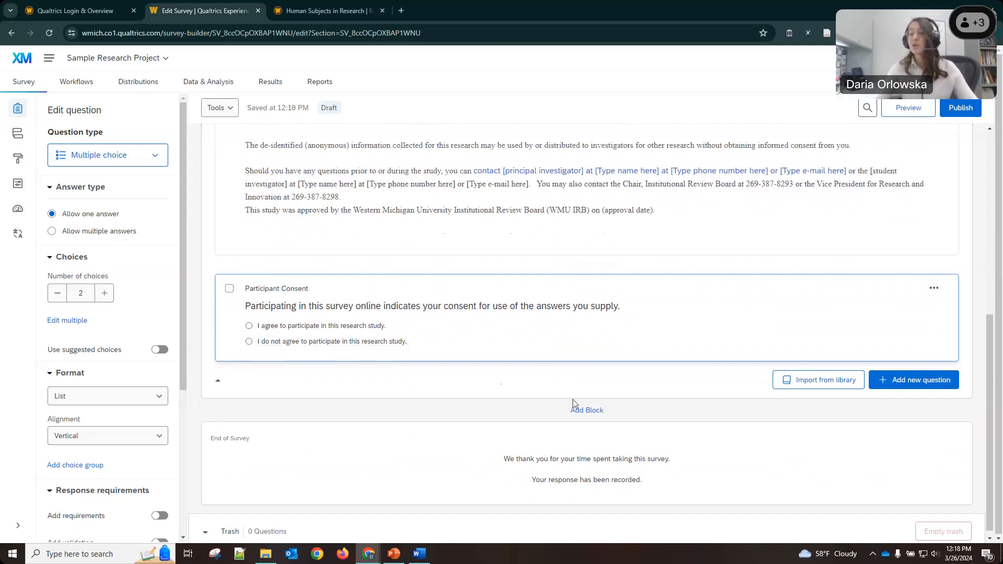
pyautogui.scroll(-1, 533, 409)
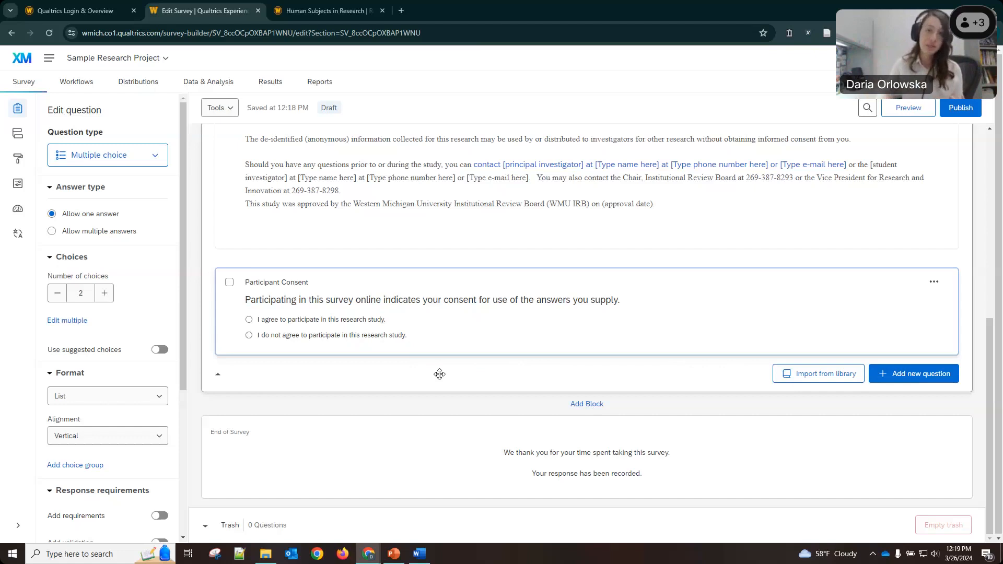
# Add Block 1 under the Consent Form block and retitle it Exclusion Criteria.
pyautogui.click(585, 403)
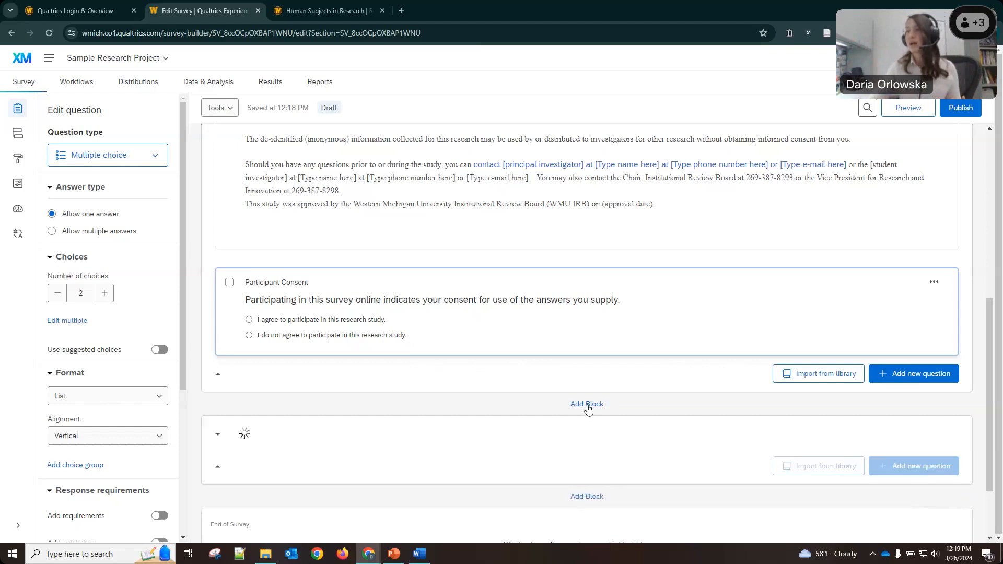
pyautogui.scroll(-2, 487, 419)
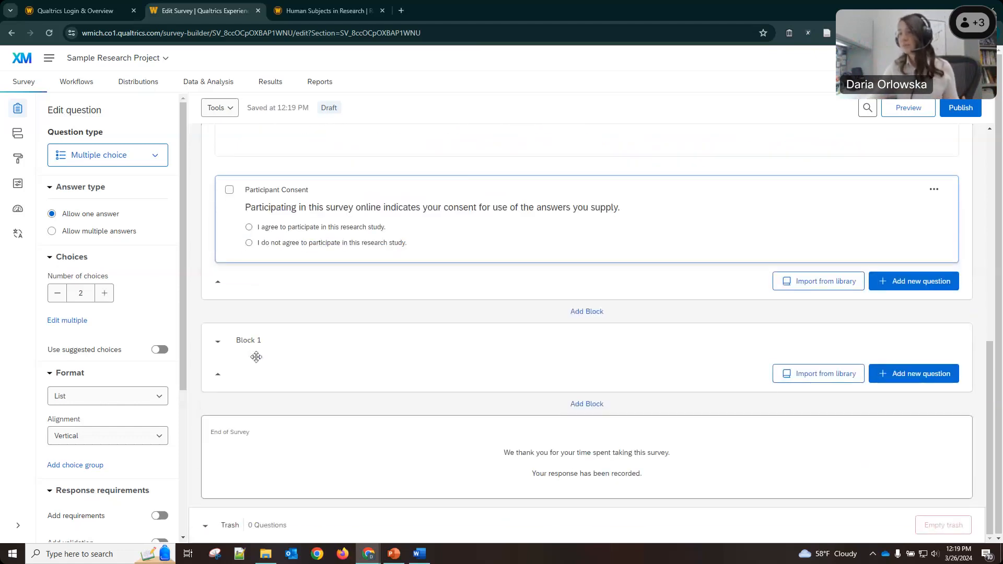
pyautogui.click(320, 336)
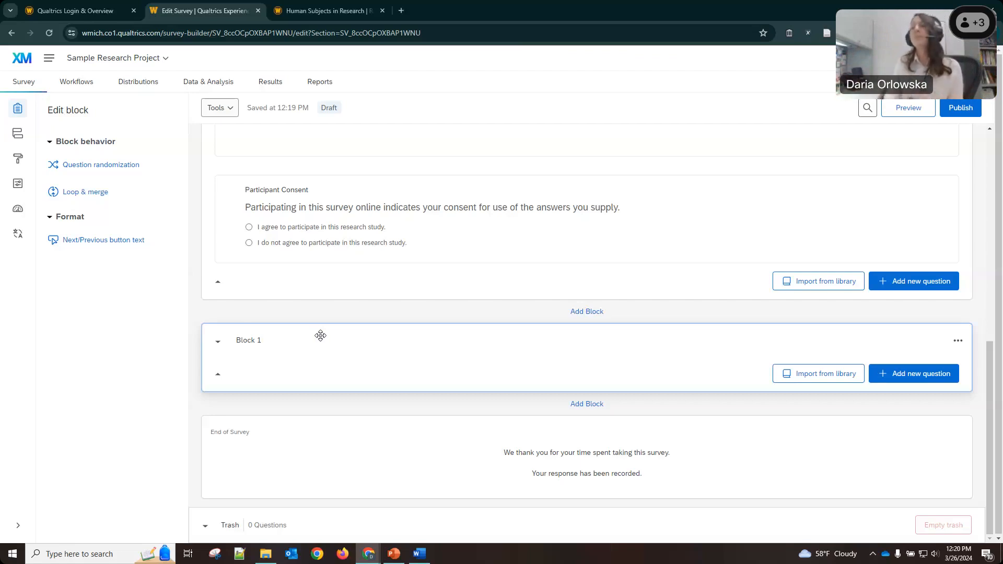
pyautogui.click(250, 340)
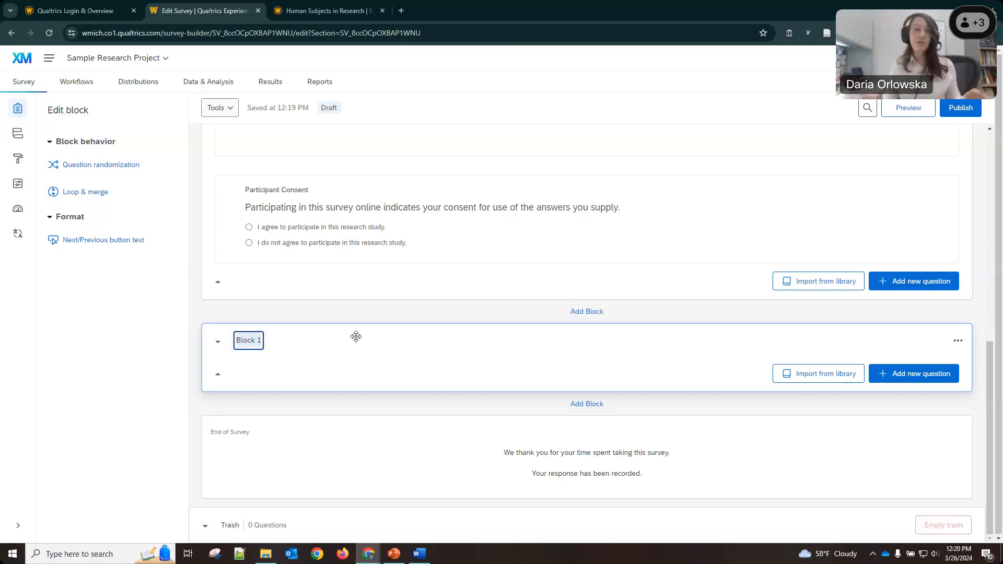
pyautogui.write('Exclus')
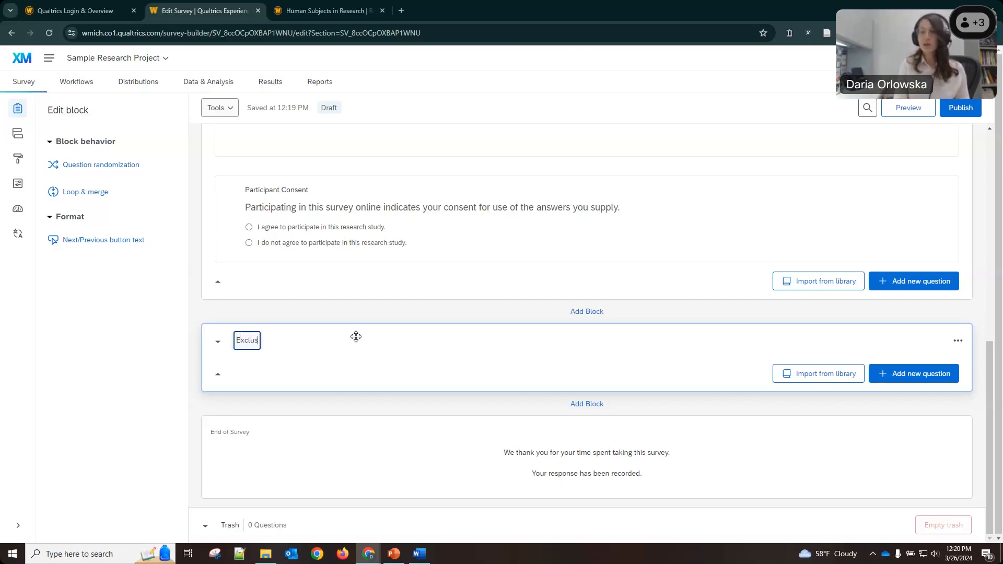
pyautogui.write('ion ICriteria')
pyautogui.press('Return')
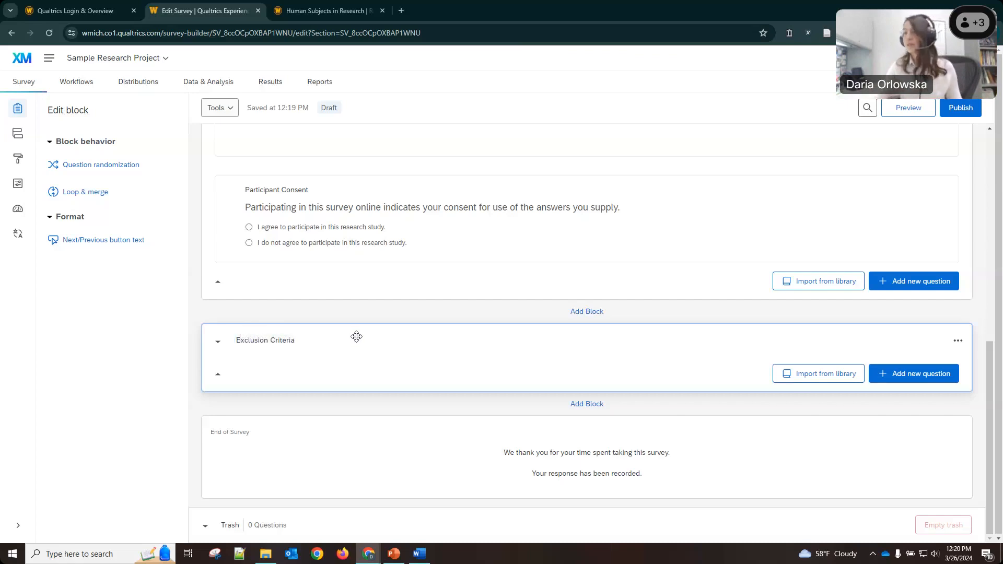
pyautogui.click(915, 384)
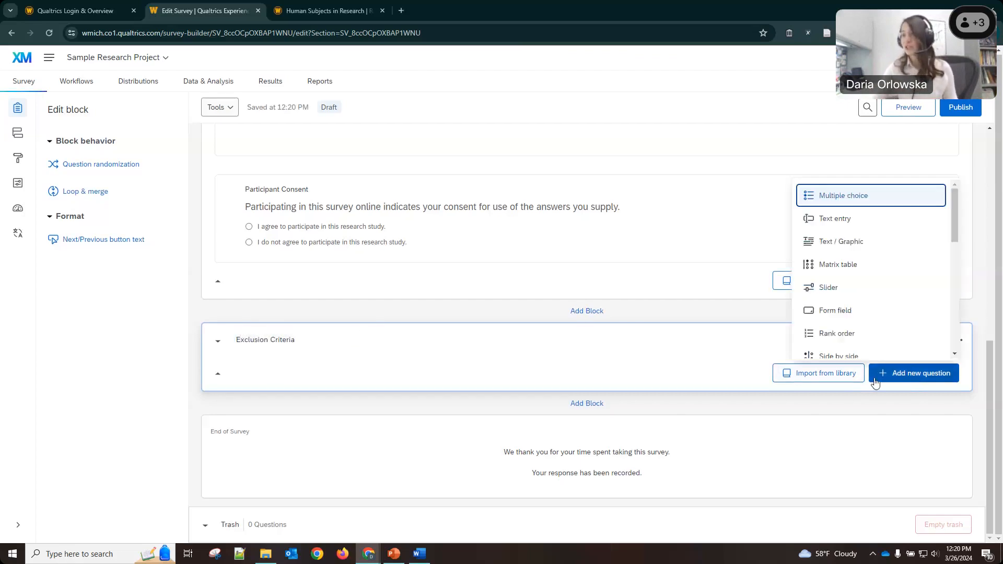
# Add a multiple-choice question worded 'Are you a student?' to Exclusion Criteria.
pyautogui.click(843, 203)
pyautogui.scroll(-1, 405, 416)
pyautogui.click(530, 339)
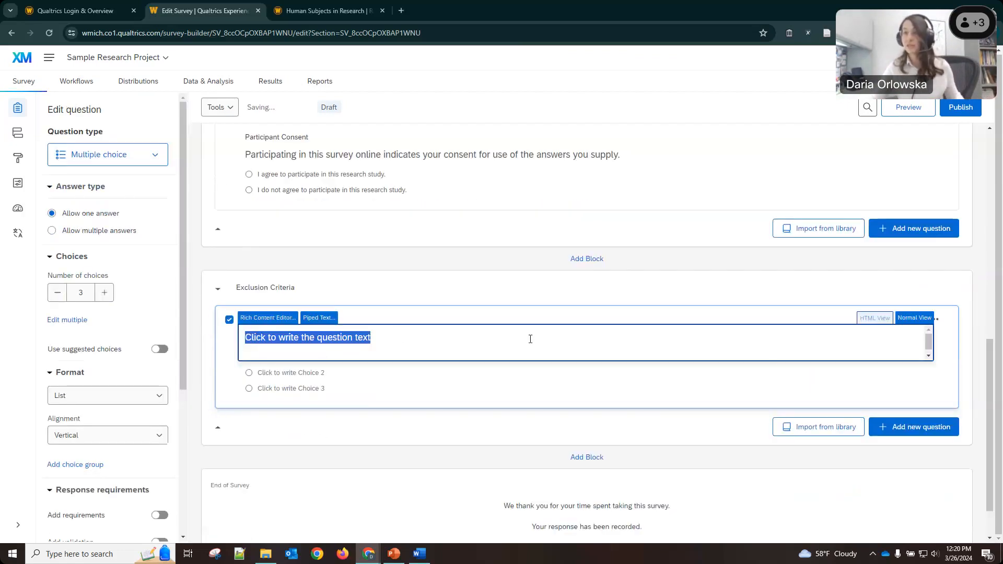
pyautogui.write('Are you a student?')
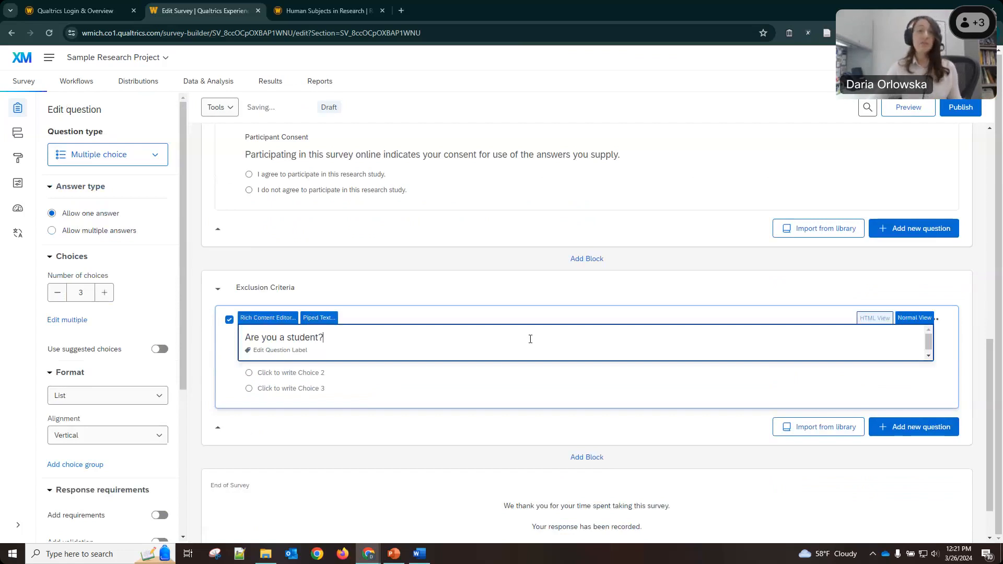
pyautogui.click(451, 313)
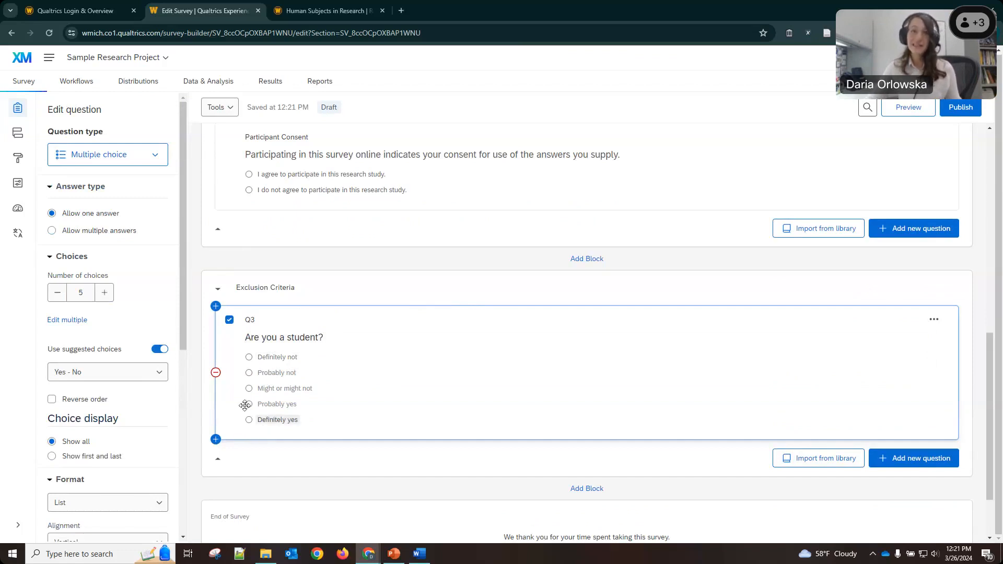
# Cut the answers down to No and Yes, and reverse their order so Yes comes first.
pyautogui.click(57, 293)
pyautogui.click(57, 292)
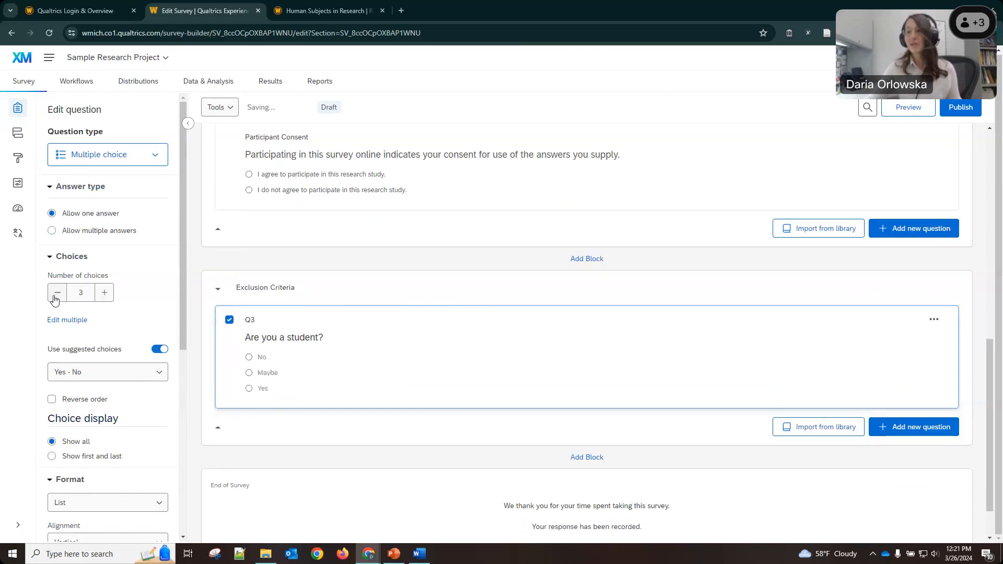
pyautogui.click(56, 293)
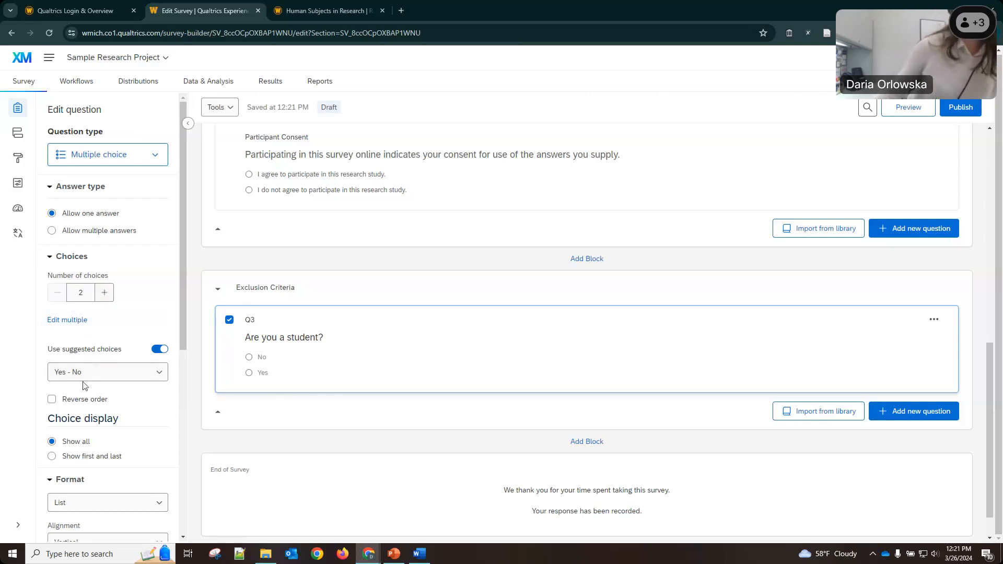
pyautogui.click(54, 402)
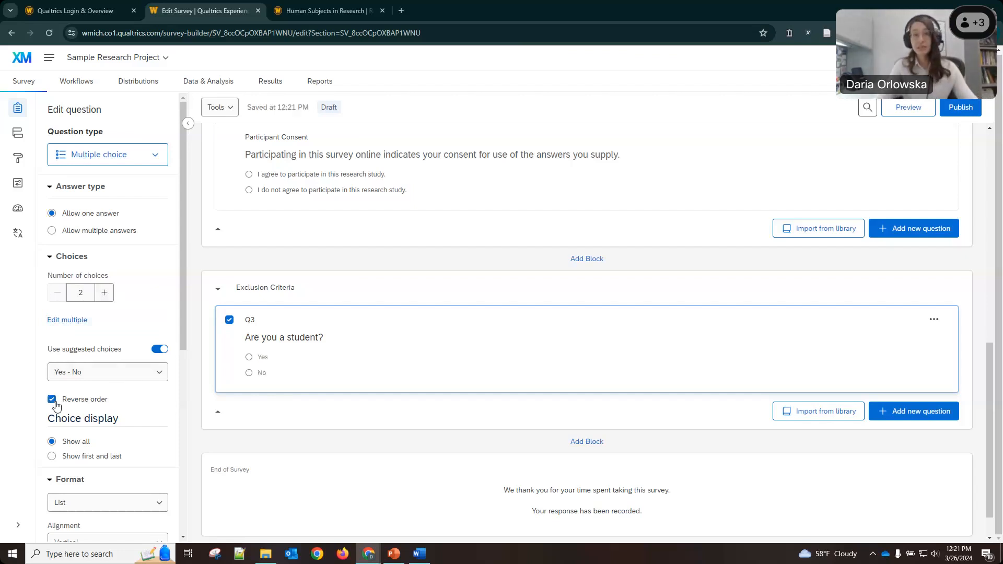
pyautogui.moveTo(412, 369)
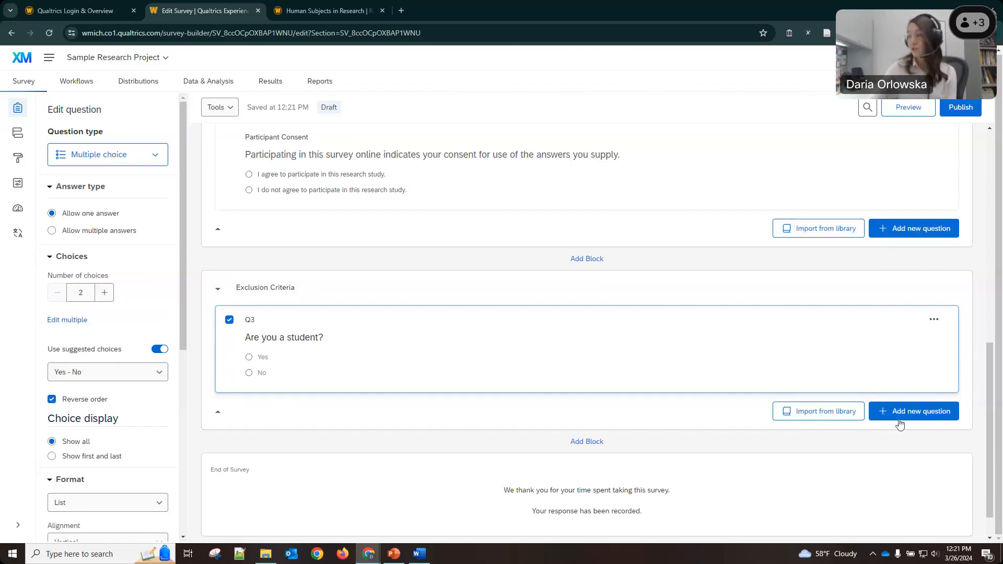
pyautogui.scroll(-1, 689, 416)
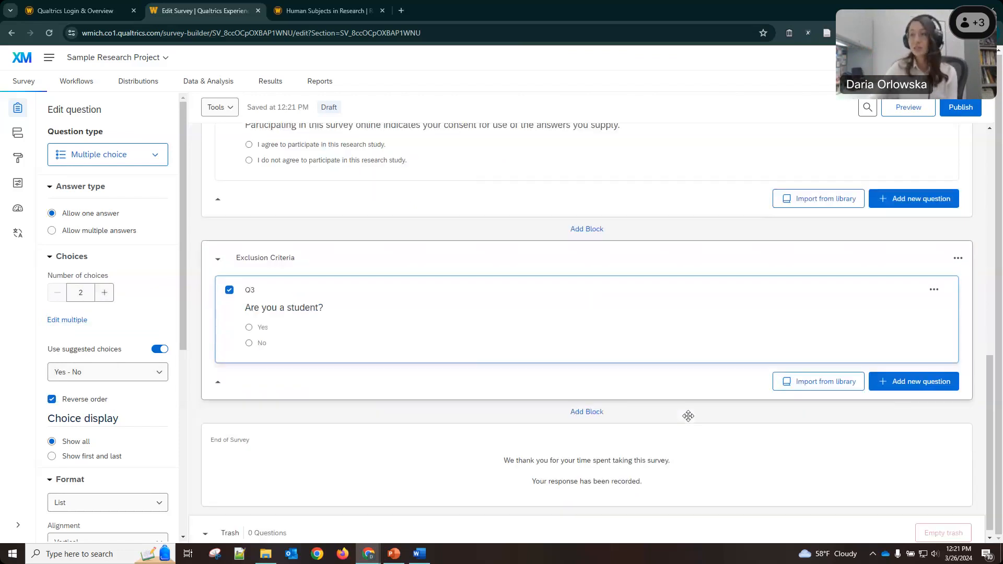
# Add a new block below Exclusion Criteria named Demographics.
pyautogui.click(589, 403)
pyautogui.click(437, 440)
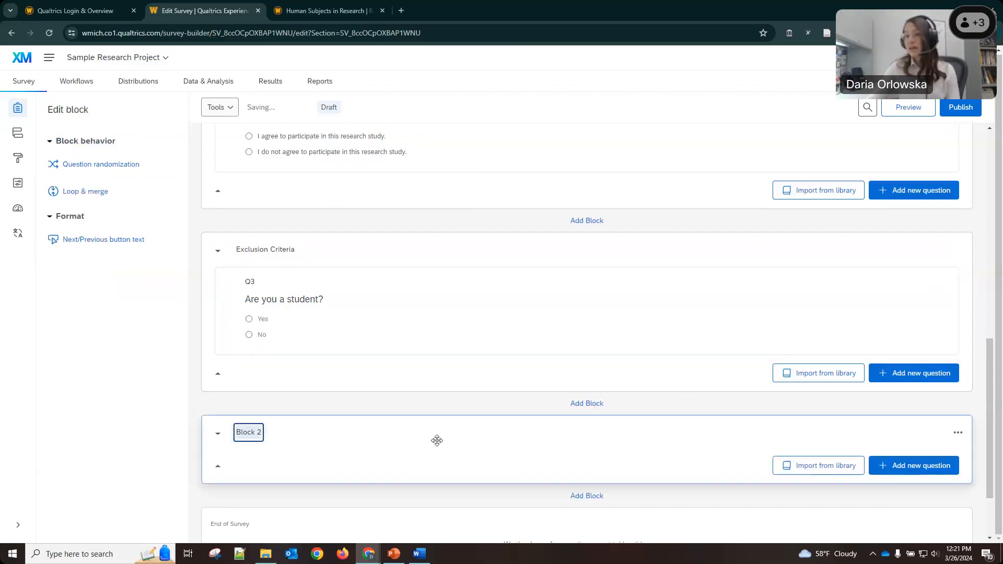
pyautogui.write('Demographics')
pyautogui.click(512, 441)
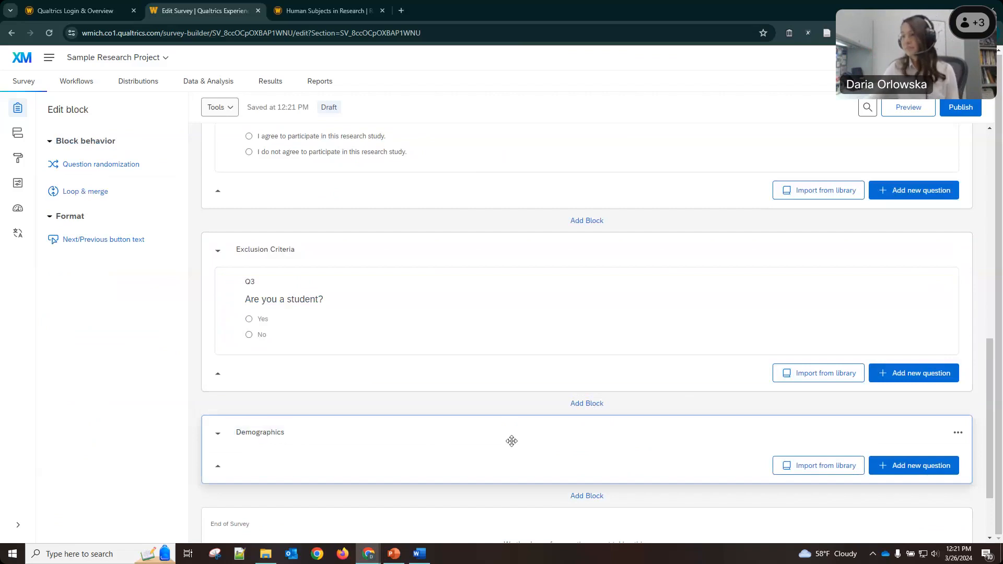
# Add a multiple-choice question 'Do you currently live in Michigan?' to Demographics.
pyautogui.click(902, 470)
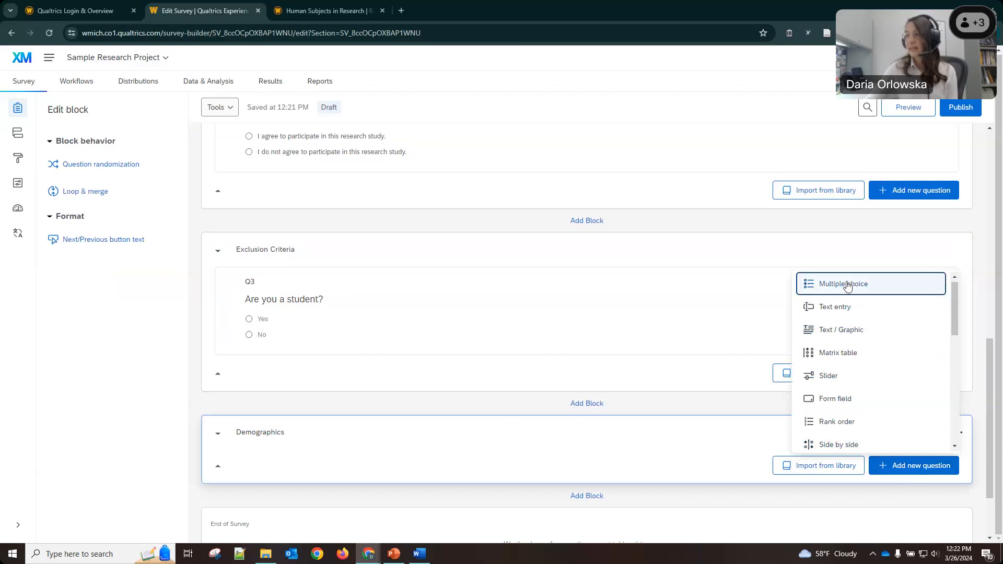
pyautogui.click(846, 286)
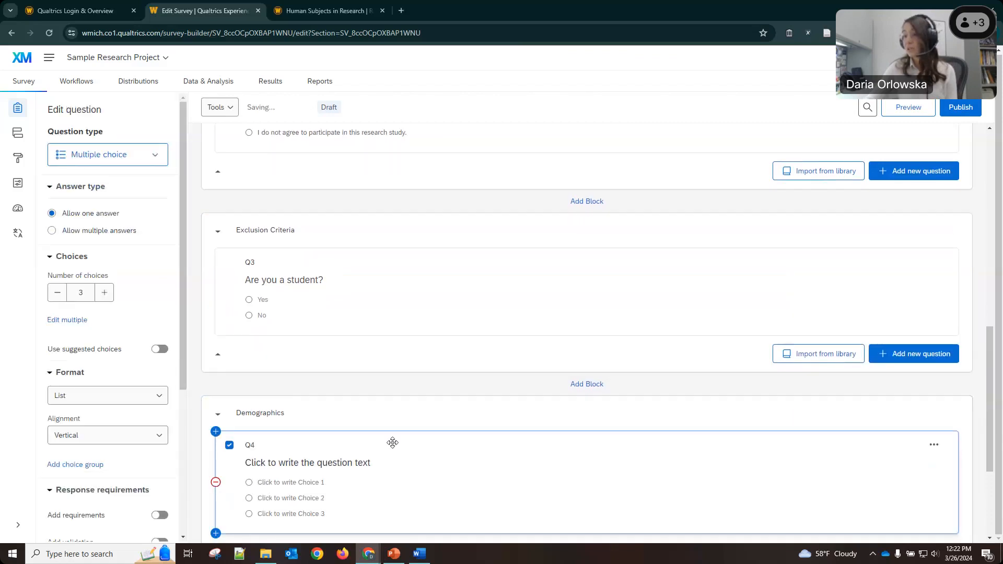
pyautogui.click(295, 357)
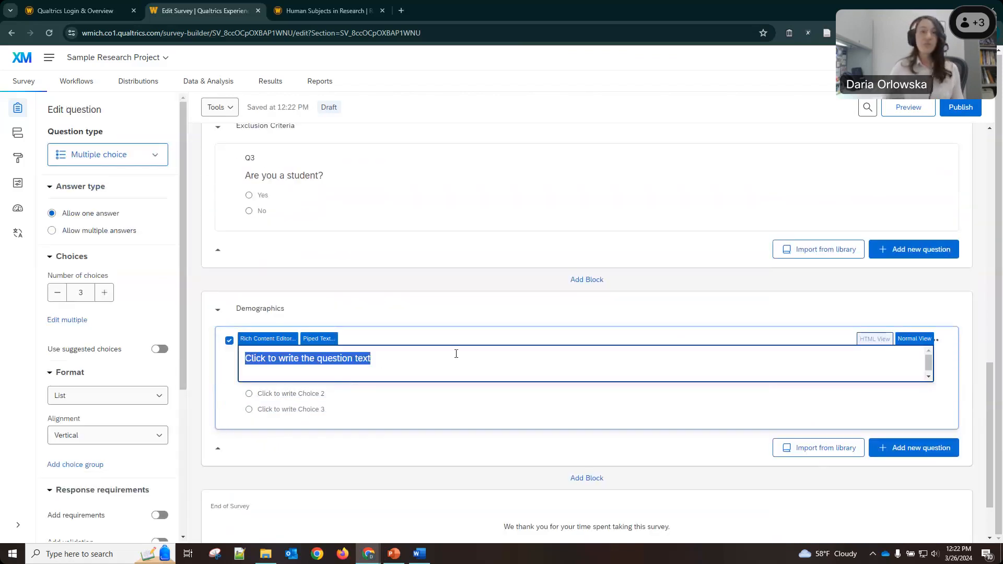
pyautogui.write('Where do you curred')
pyautogui.press('BackSpace')
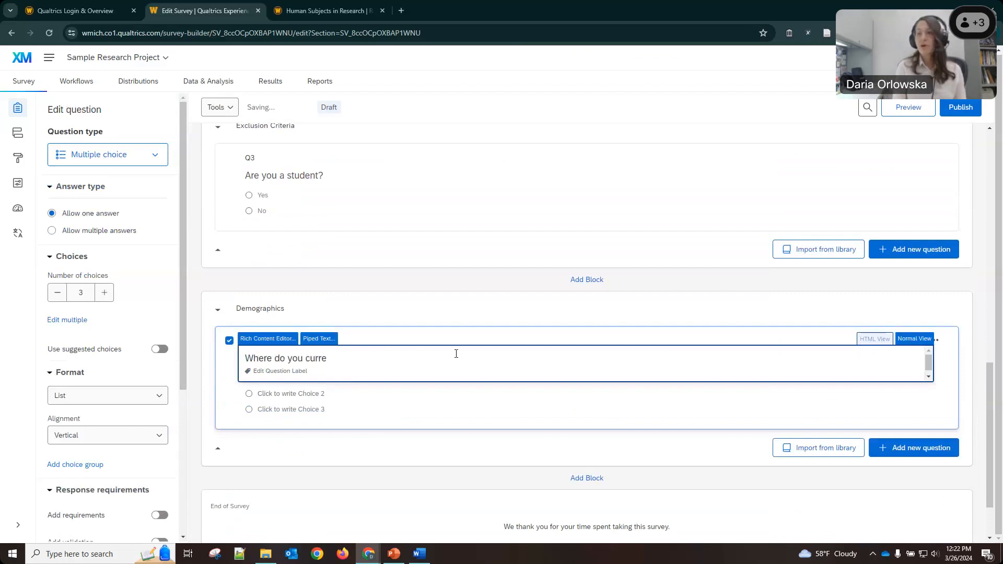
pyautogui.press('BackSpace')
pyautogui.press('BackSpace')
pyautogui.press('BackSpace')
pyautogui.press('BackSpace')
pyautogui.press('BackSpace')
pyautogui.press('BackSpace')
pyautogui.press('BackSpace')
pyautogui.press('BackSpace')
pyautogui.press('BackSpace')
pyautogui.press('BackSpace')
pyautogui.press('BackSpace')
pyautogui.press('BackSpace')
pyautogui.press('BackSpace')
pyautogui.press('BackSpace')
pyautogui.press('BackSpace')
pyautogui.press('BackSpace')
pyautogui.press('BackSpace')
pyautogui.press('BackSpace')
pyautogui.write('Do you currently live in Michigan')
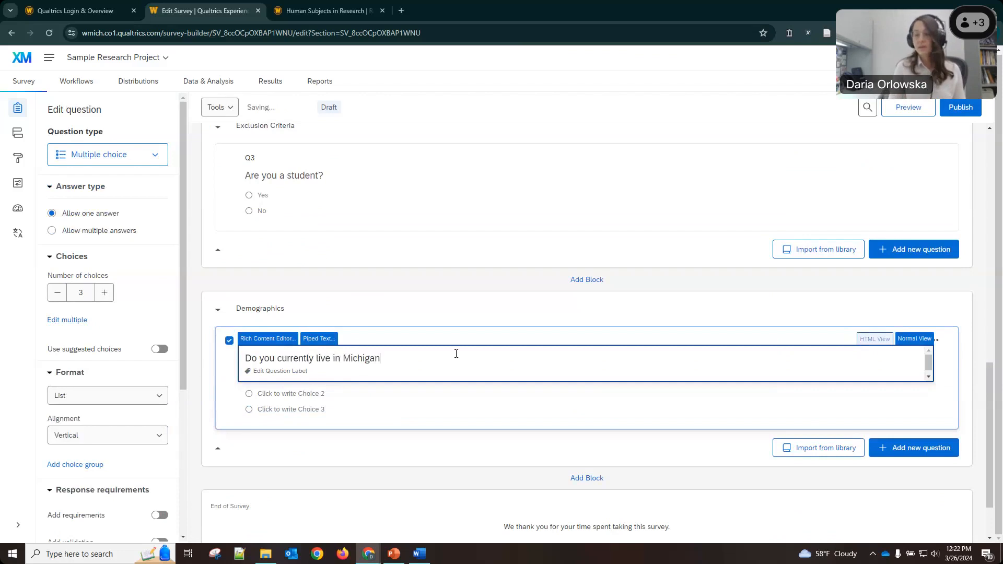
pyautogui.write('?')
pyautogui.click(404, 316)
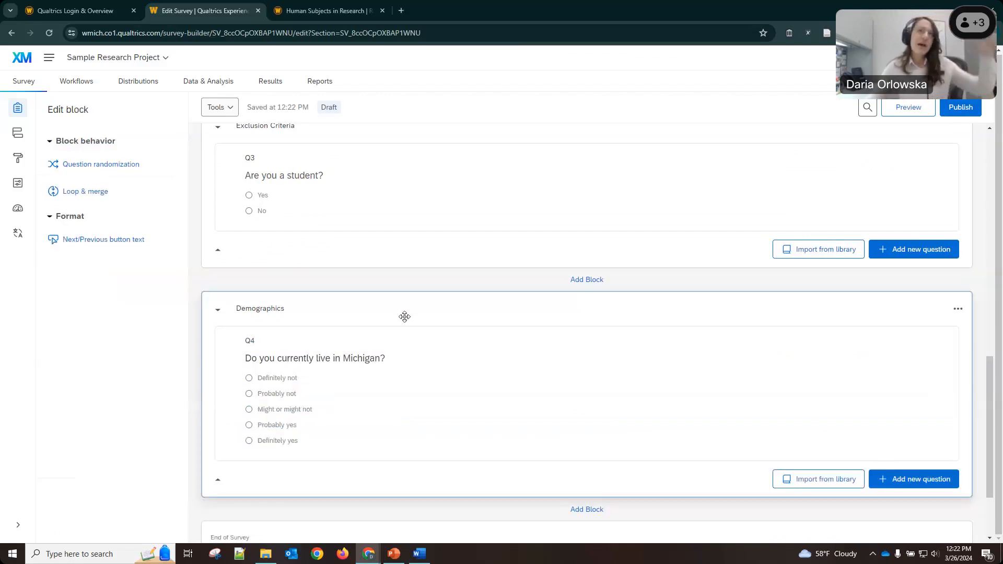
pyautogui.scroll(1, 313, 233)
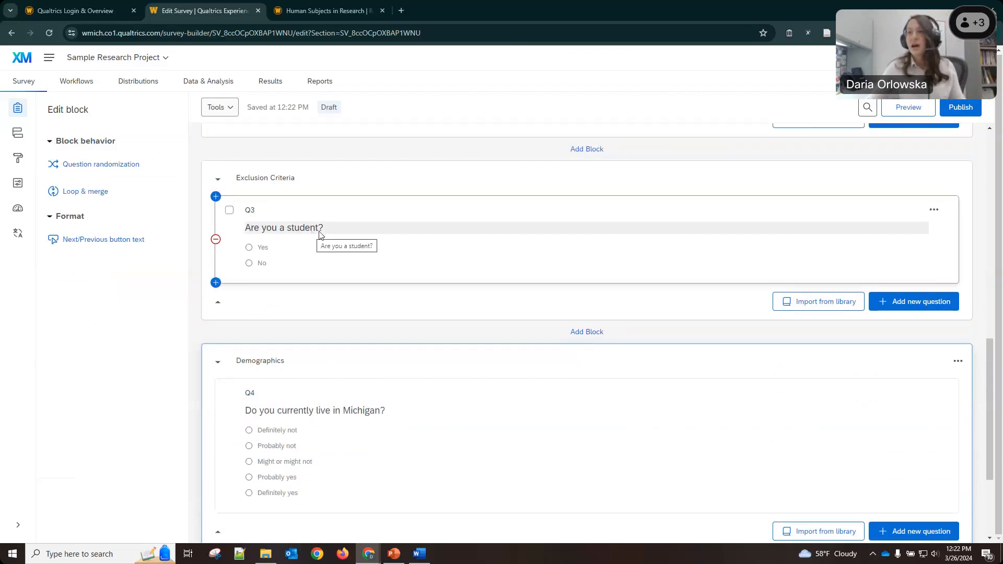
pyautogui.click(319, 230)
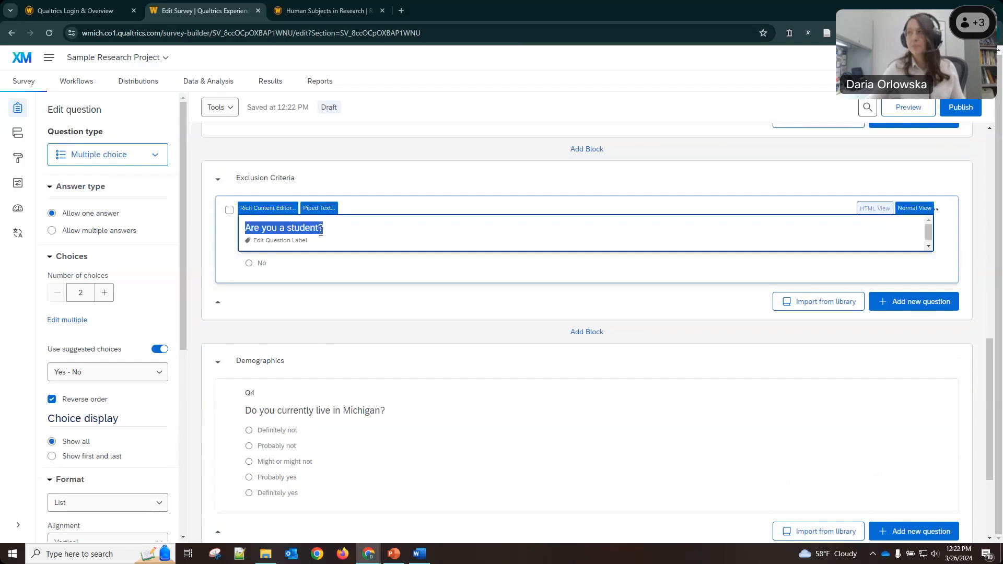
pyautogui.scroll(5, 685, 334)
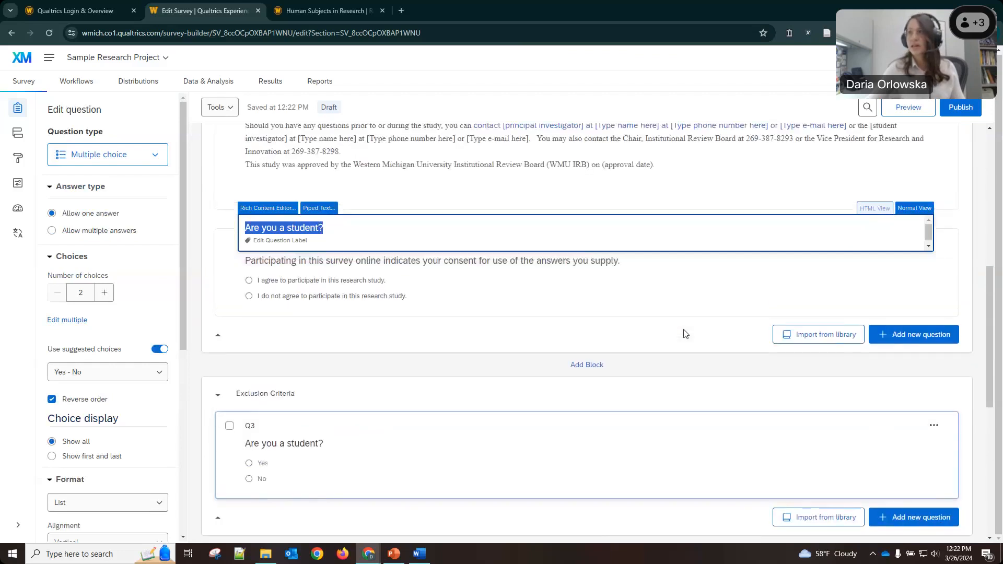
pyautogui.click(727, 331)
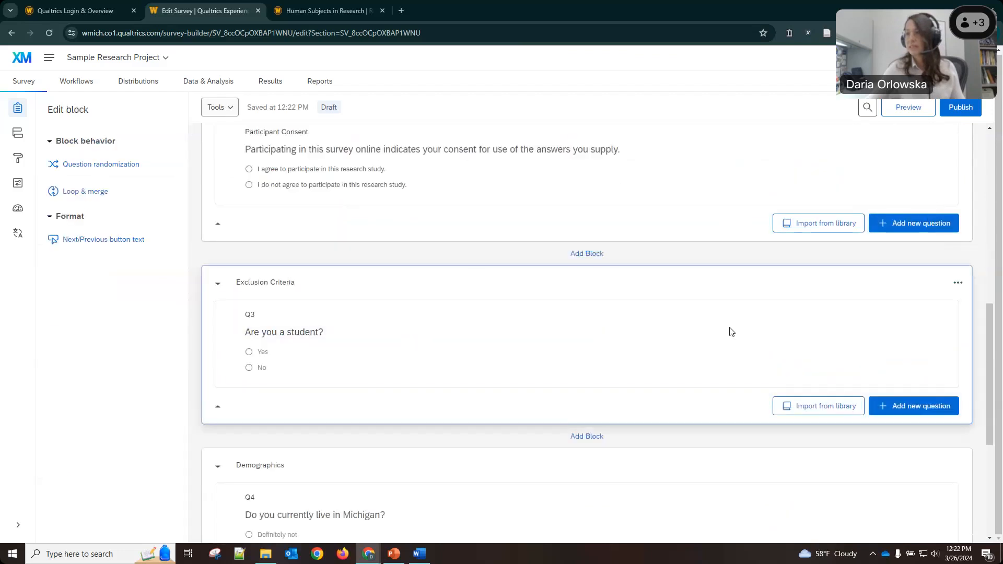
pyautogui.scroll(10, 731, 331)
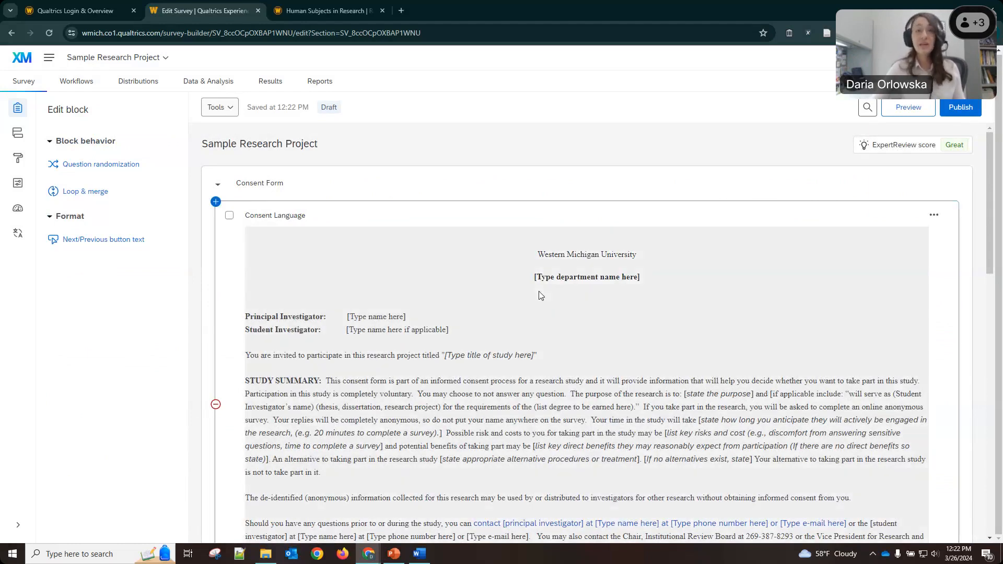
pyautogui.scroll(-4, 540, 295)
pyautogui.scroll(-4, 540, 295)
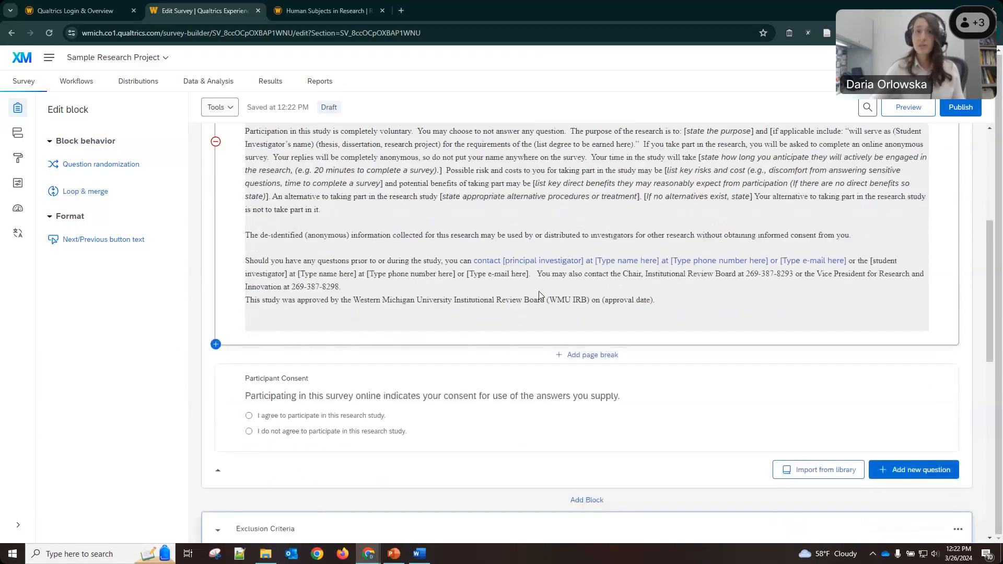
pyautogui.scroll(-2, 321, 380)
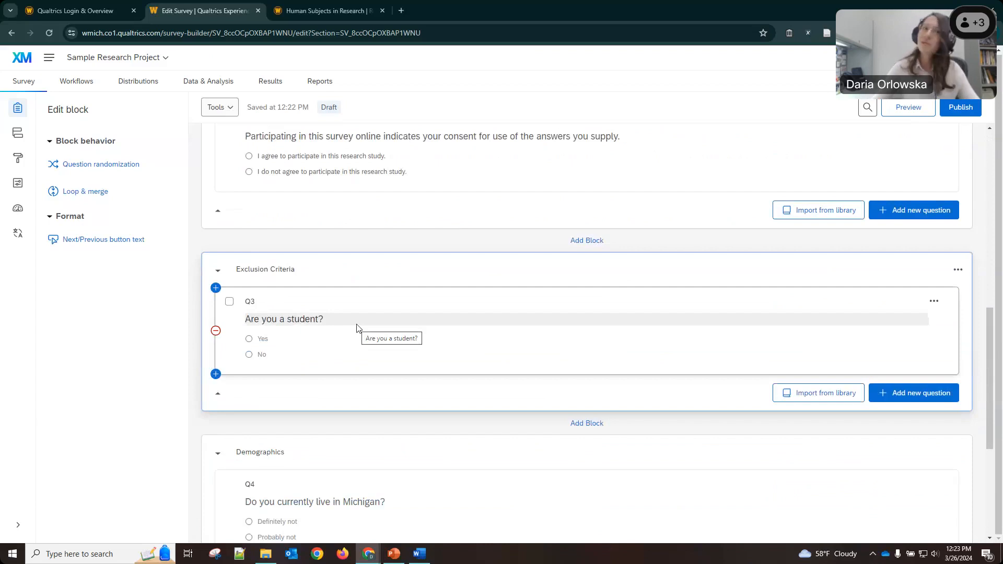
pyautogui.scroll(-5, 357, 327)
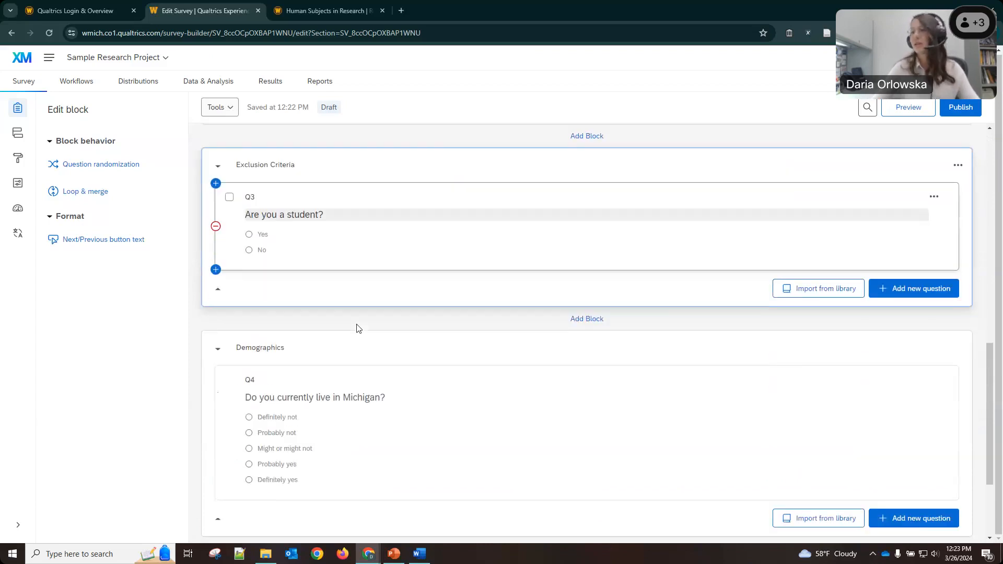
pyautogui.click(443, 270)
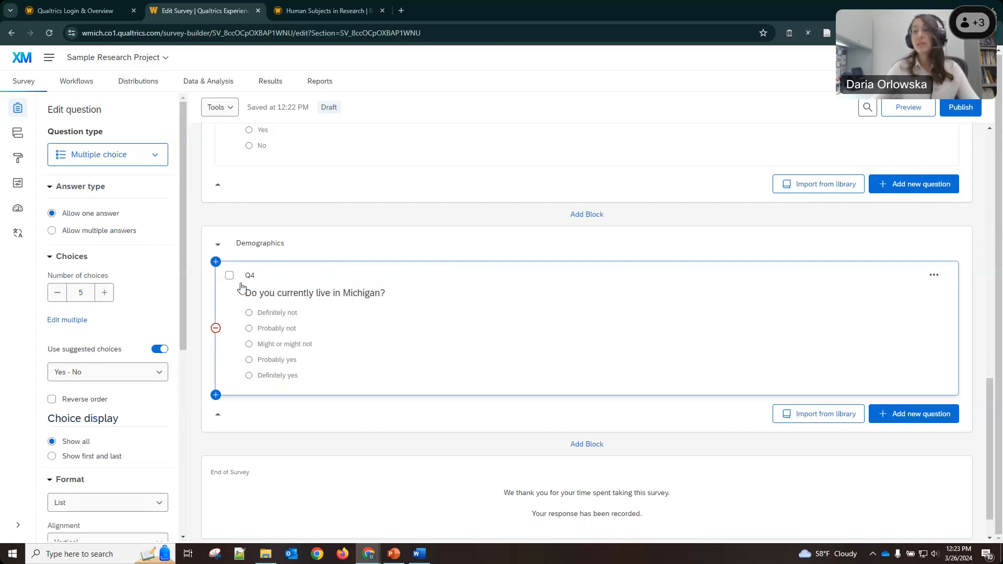
# Trim Q4's answers to just No and Yes, then insert a blank multiple-choice Q5 below it.
pyautogui.click(57, 294)
pyautogui.click(56, 294)
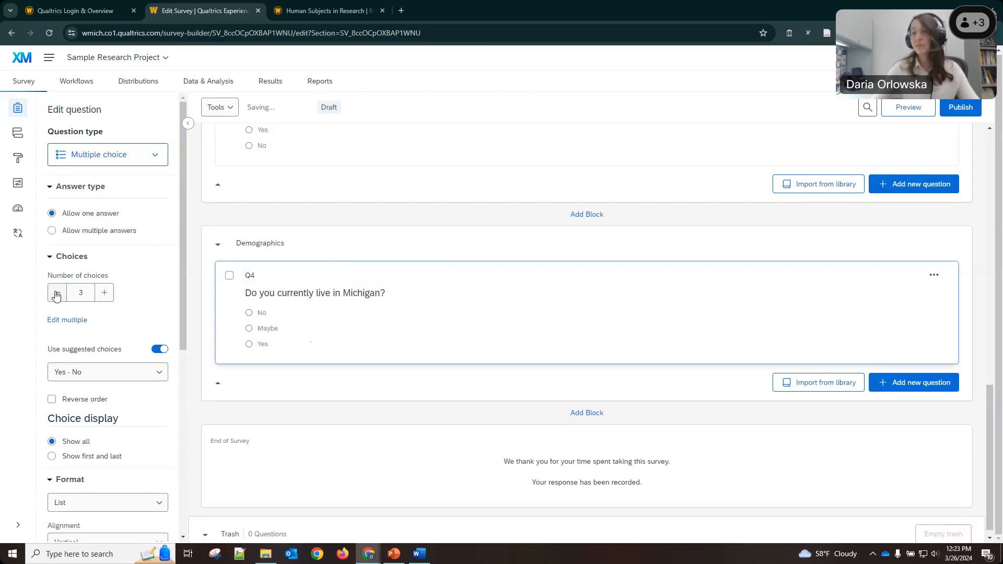
pyautogui.click(55, 292)
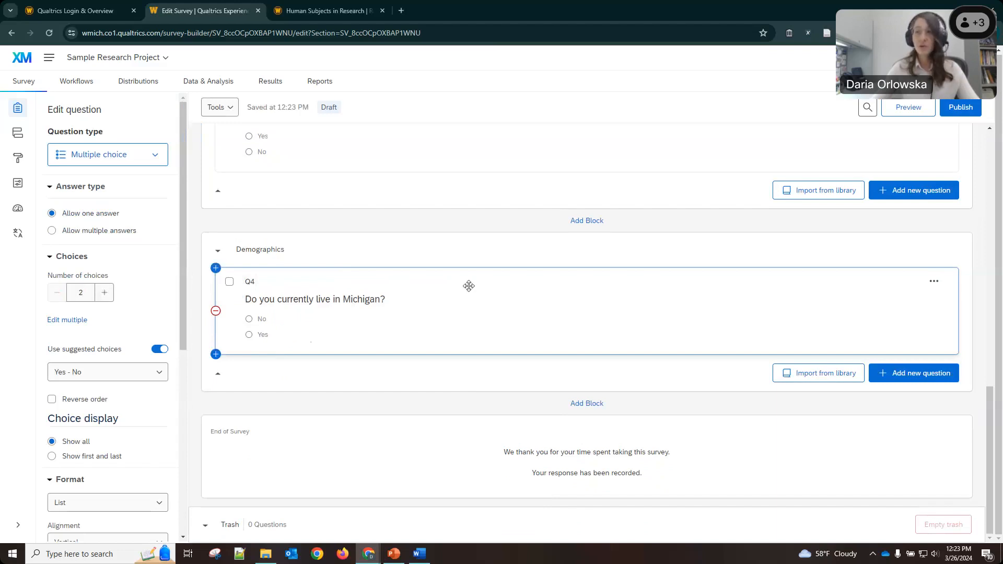
pyautogui.click(917, 374)
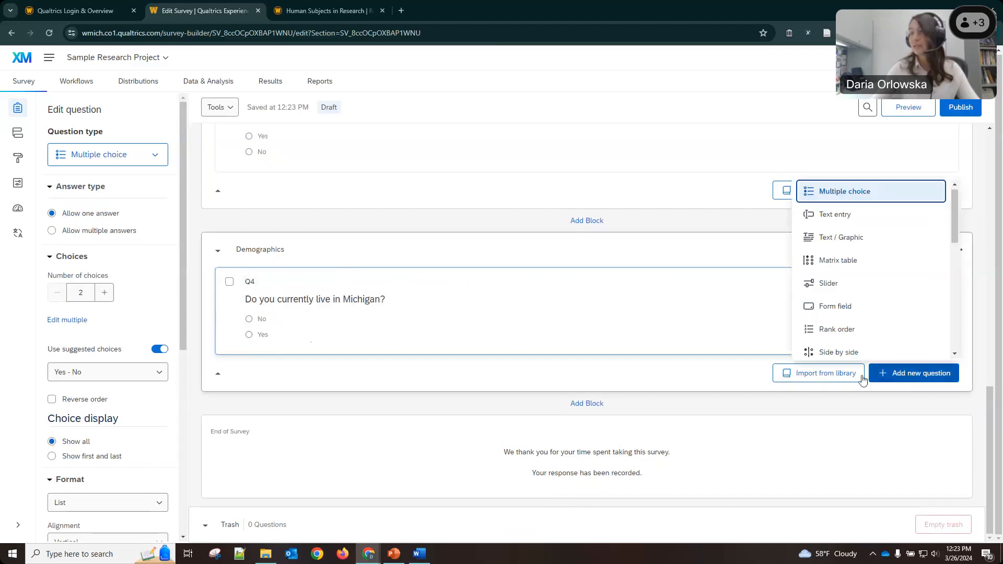
pyautogui.click(832, 194)
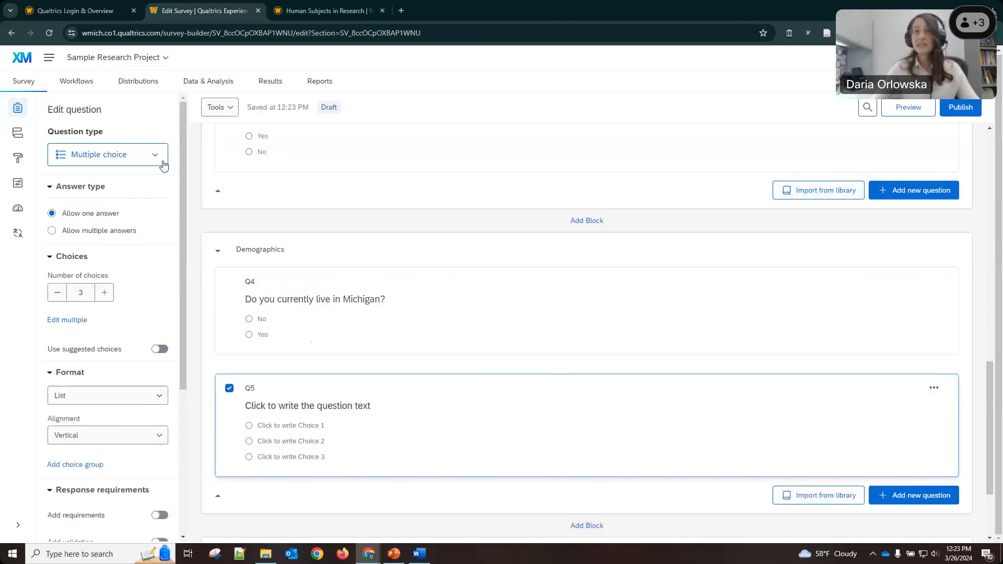
# Switch Q5 to Text entry and word it 'Where do you currently live?'.
pyautogui.click(135, 155)
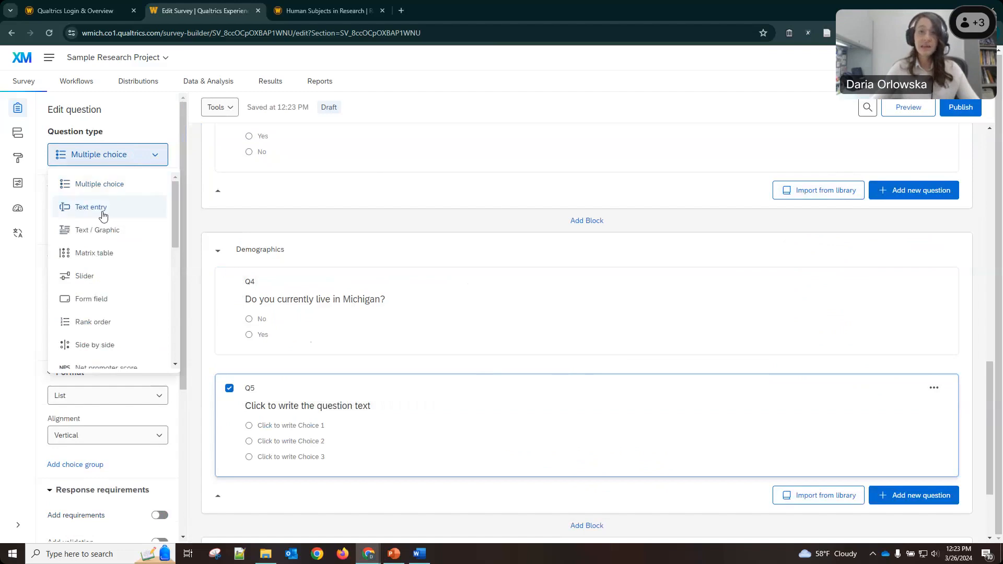
pyautogui.click(103, 209)
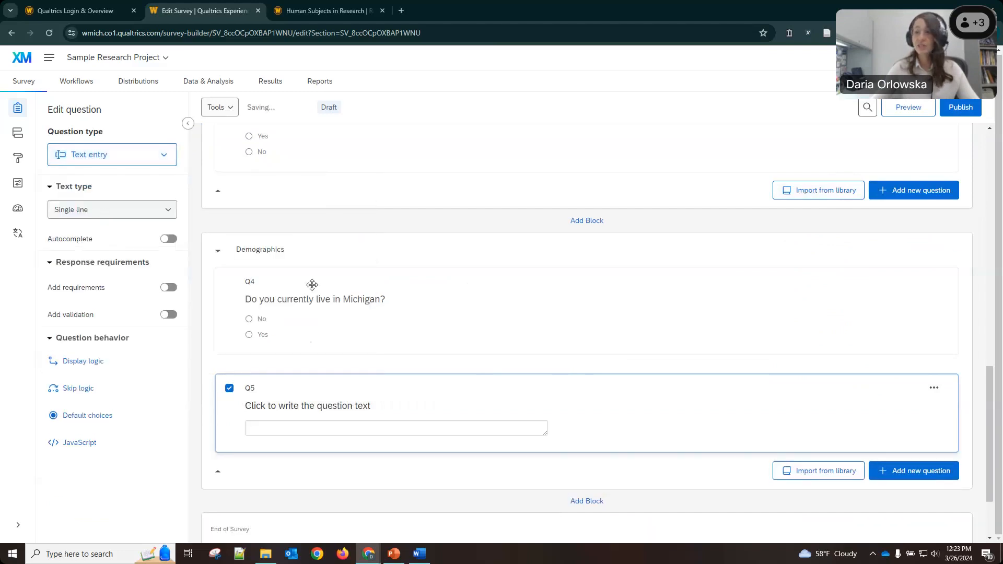
pyautogui.click(278, 405)
pyautogui.write('Where do ')
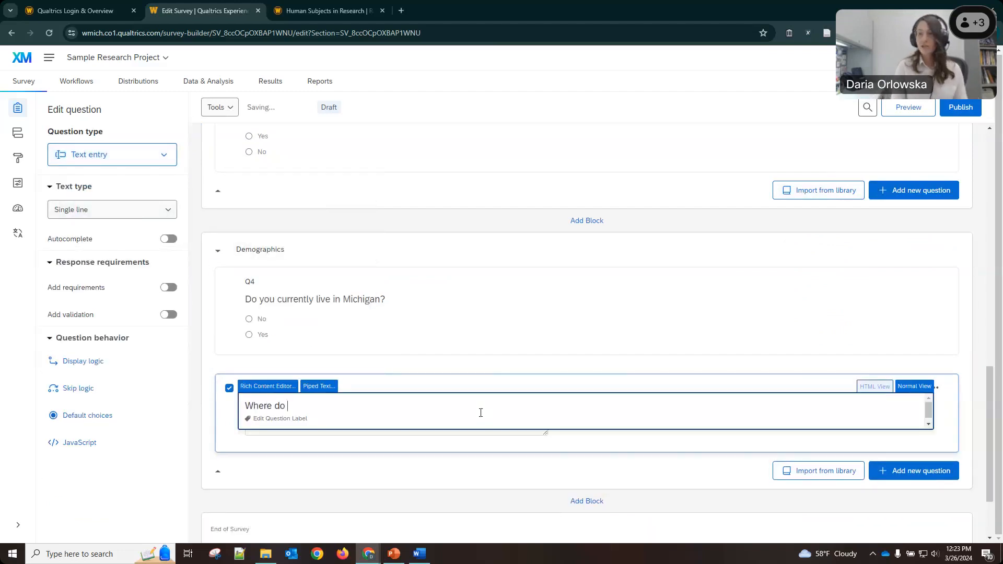
pyautogui.write('you currently l')
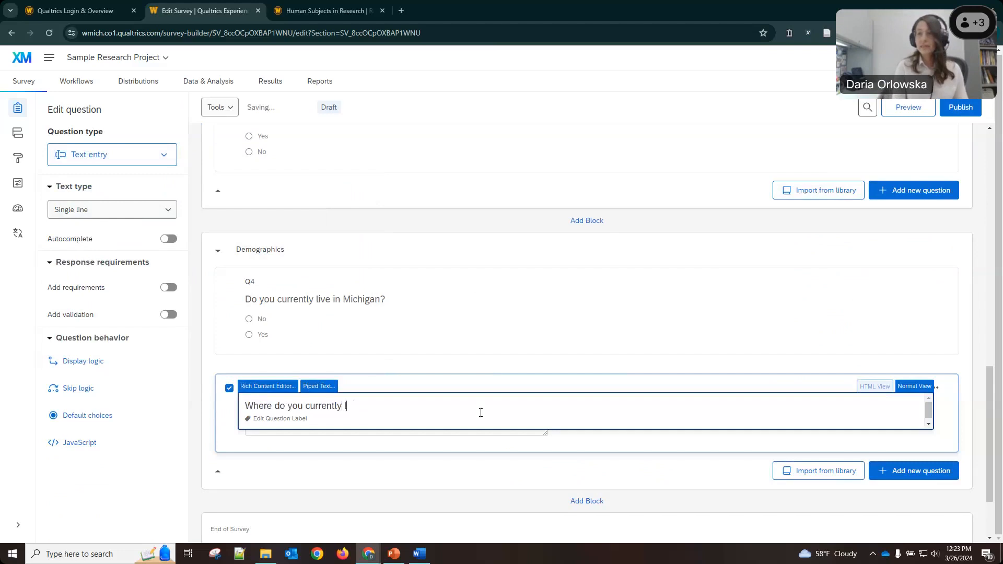
pyautogui.write('ive?')
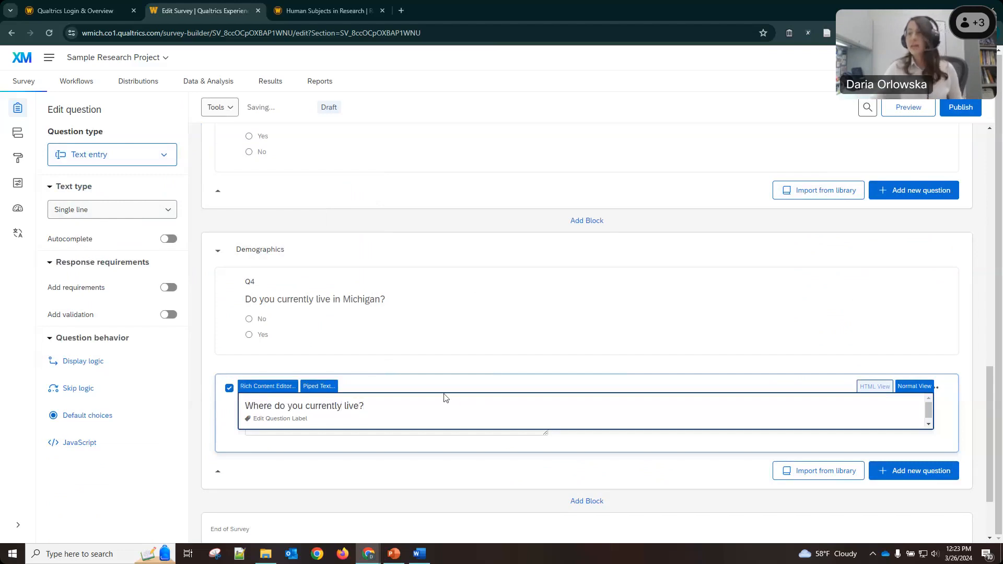
pyautogui.click(430, 378)
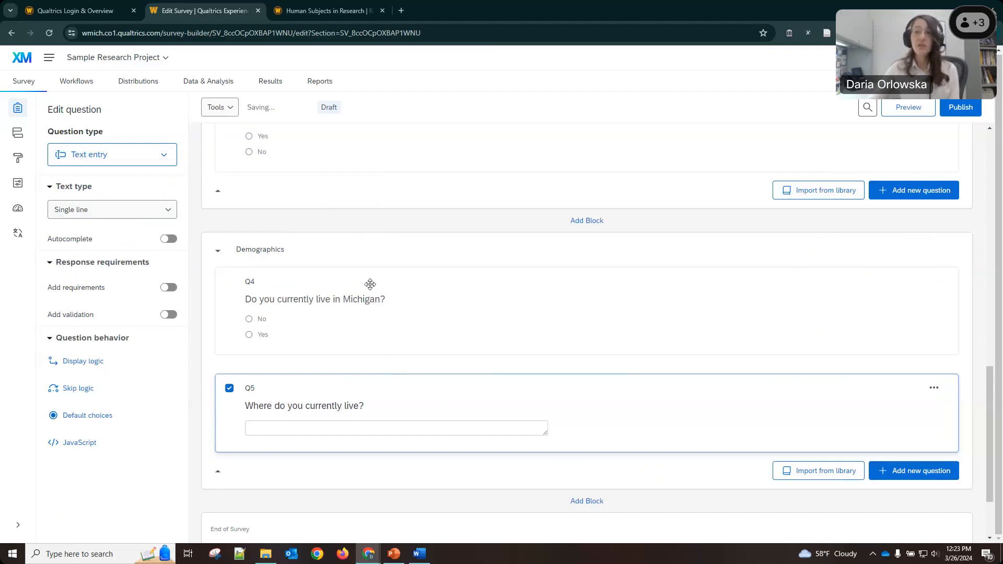
pyautogui.click(347, 274)
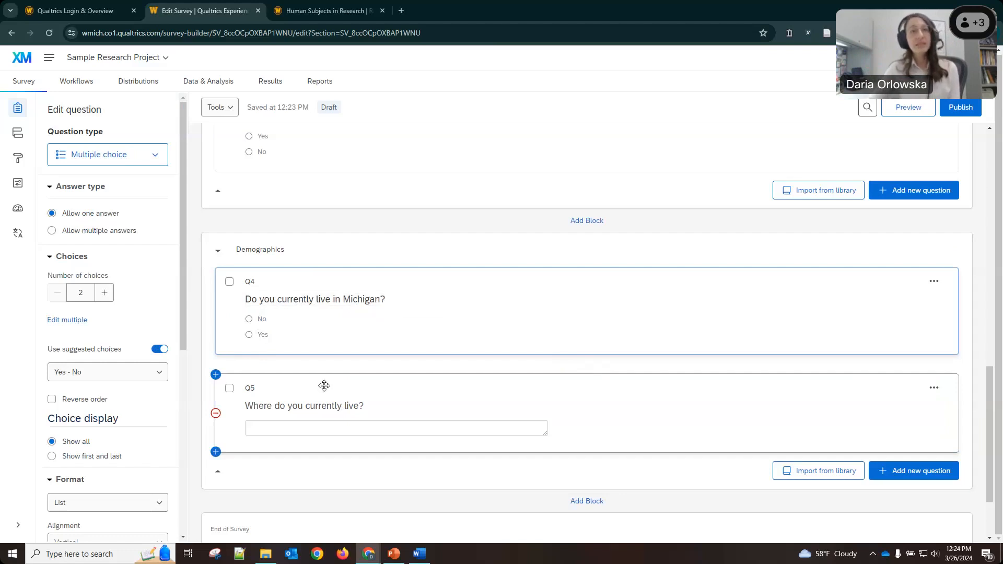
pyautogui.click(266, 387)
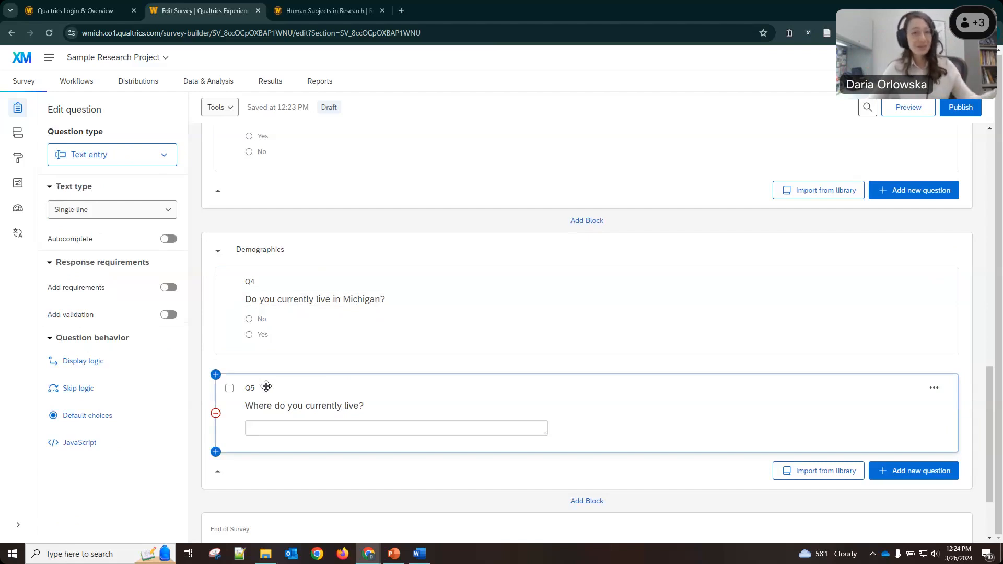
# Open the Display Logic editor for Q5.
pyautogui.rightClick(267, 386)
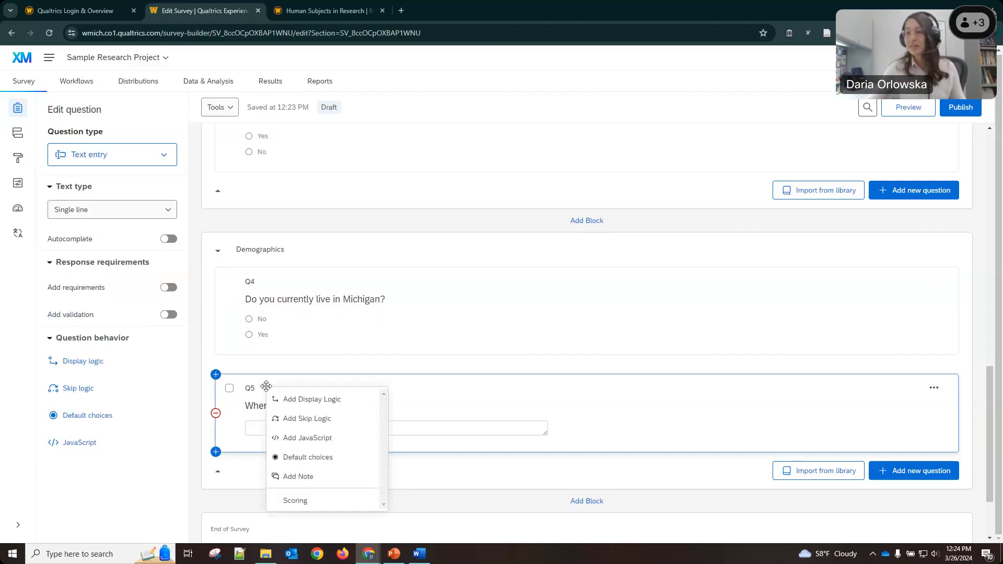
pyautogui.click(269, 382)
pyautogui.rightClick(275, 387)
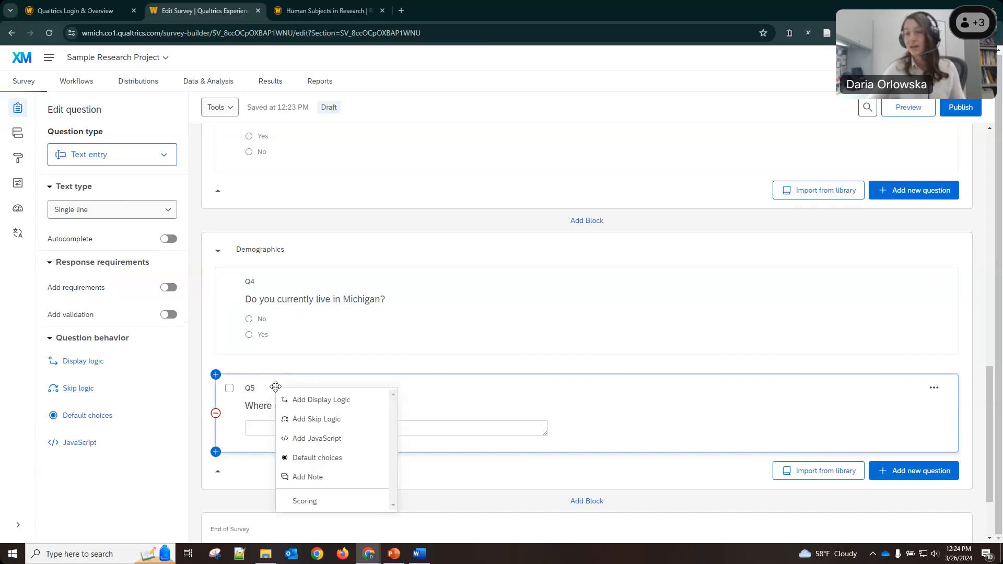
pyautogui.click(303, 403)
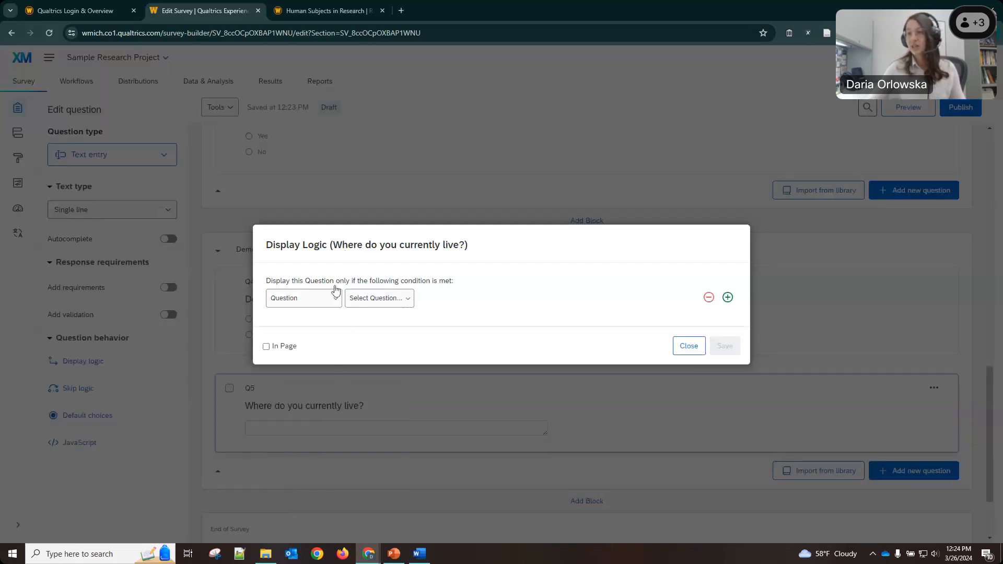
pyautogui.moveTo(348, 243); pyautogui.dragTo(465, 249)
pyautogui.click(360, 246)
pyautogui.click(464, 250)
# Set the condition to Q4, choice No, Is Selected, and save it.
pyautogui.click(377, 304)
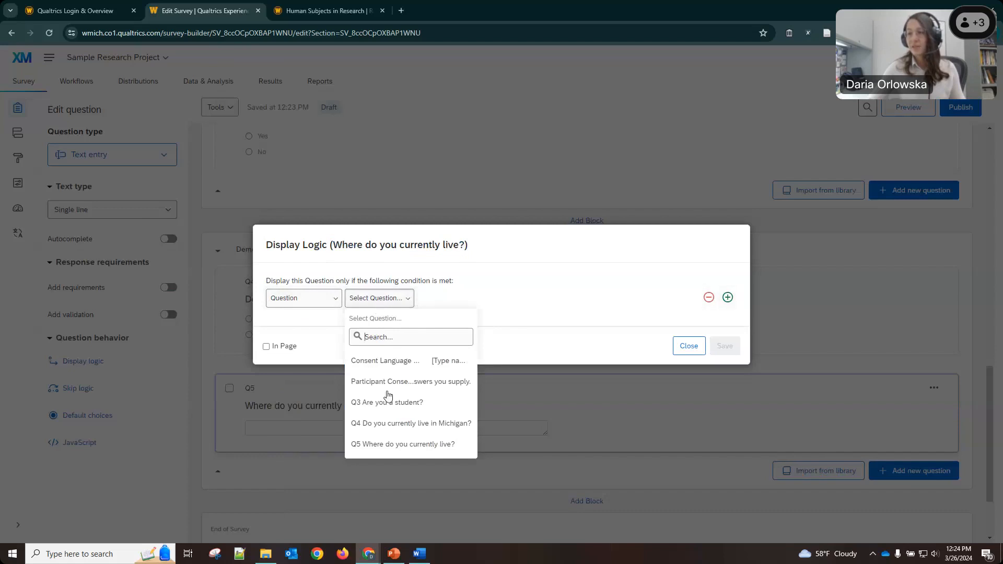
pyautogui.click(395, 427)
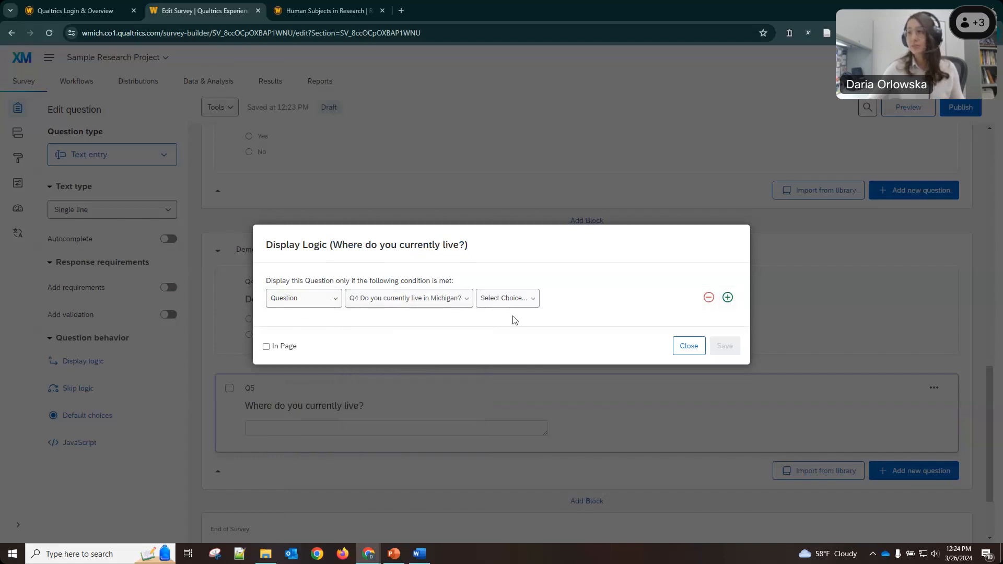
pyautogui.click(505, 300)
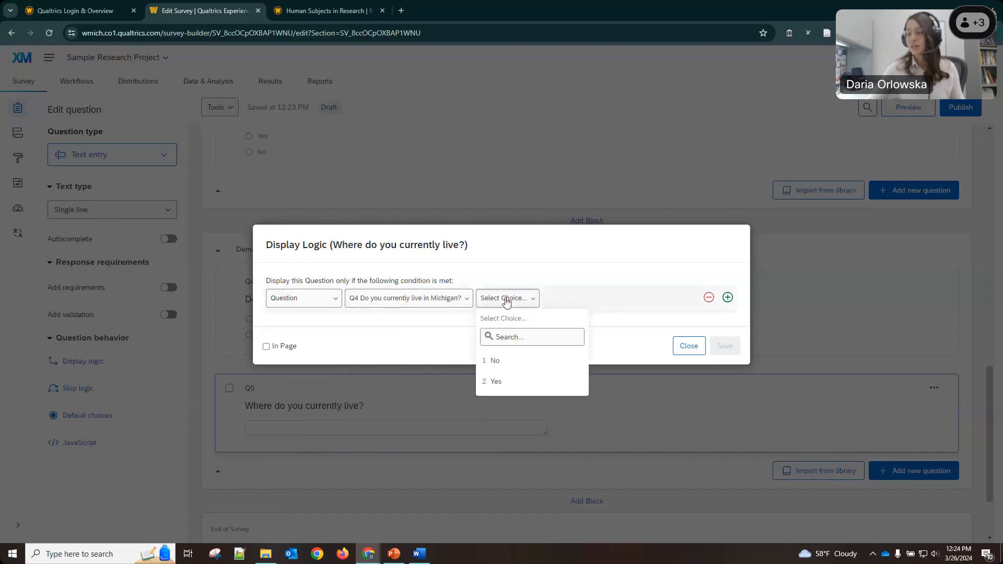
pyautogui.click(491, 362)
pyautogui.click(729, 347)
pyautogui.scroll(-2, 448, 460)
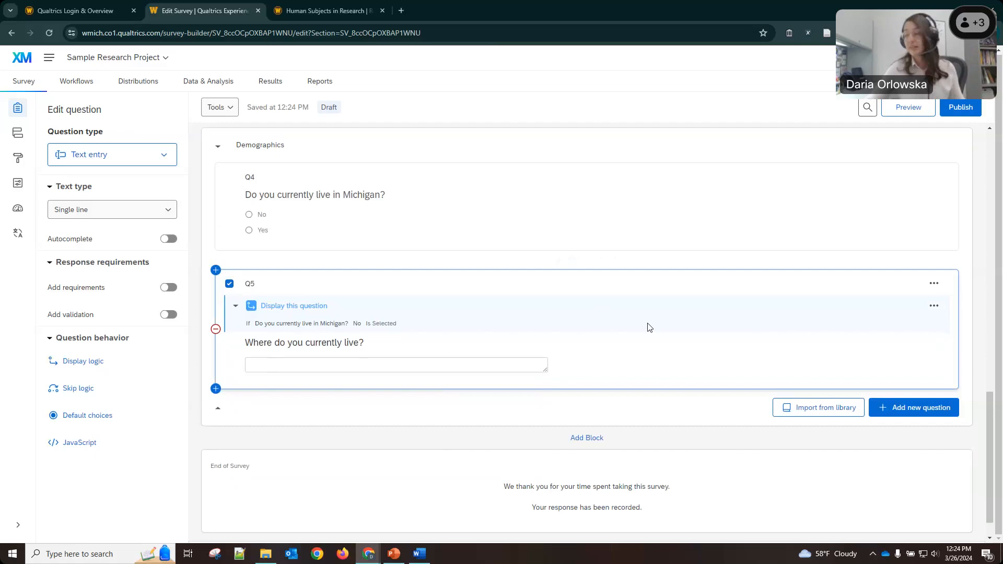
pyautogui.scroll(-1, 620, 331)
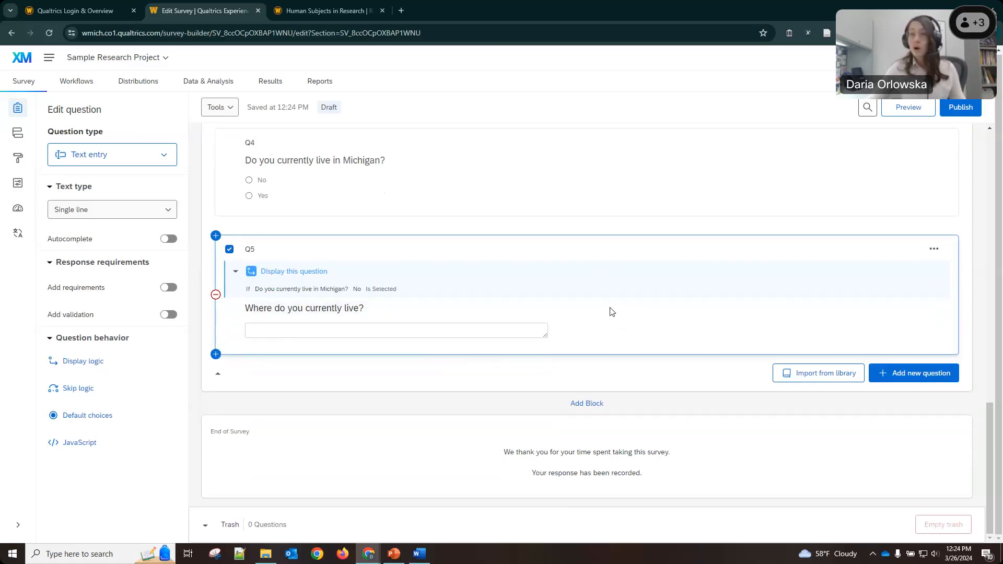
# Add a multiple-choice question below Q5 titled 'Where do you currently live?'.
pyautogui.scroll(1, 612, 312)
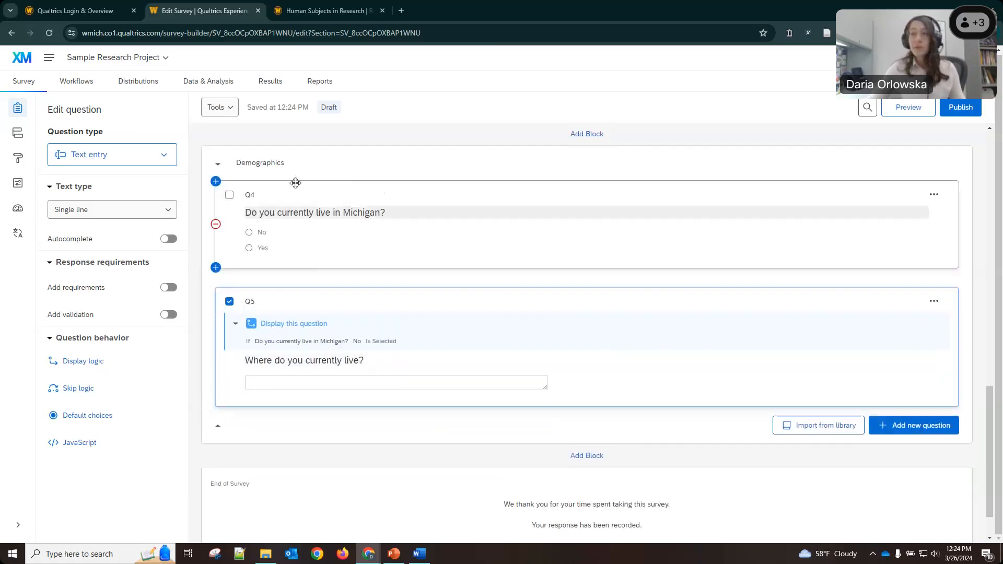
pyautogui.click(928, 427)
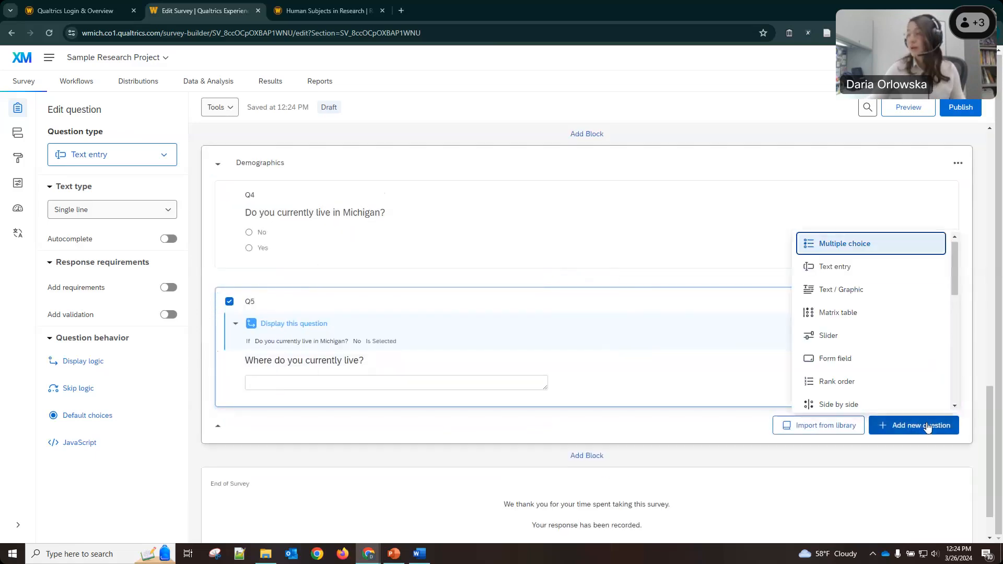
pyautogui.click(812, 247)
pyautogui.click(302, 406)
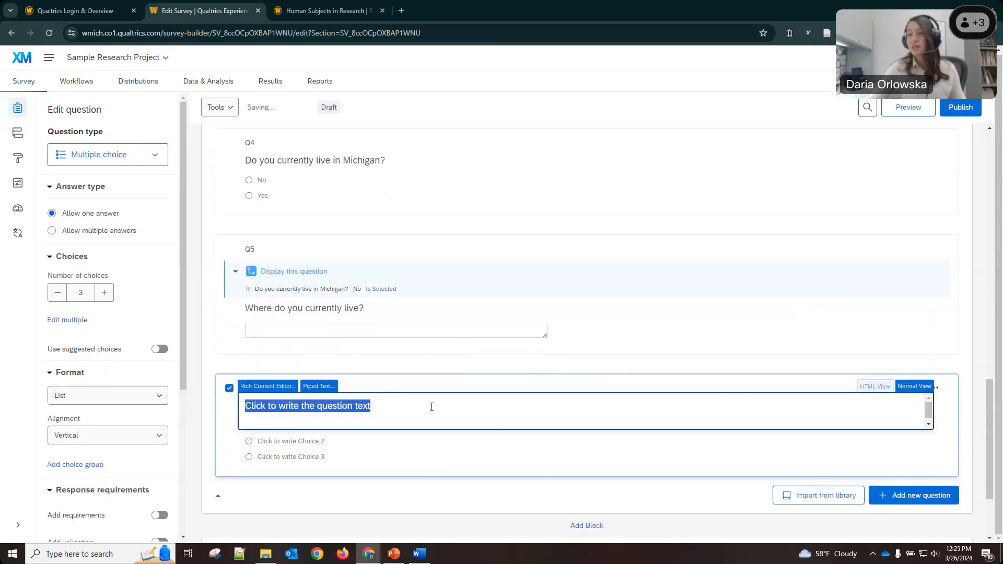
pyautogui.write('Where do you')
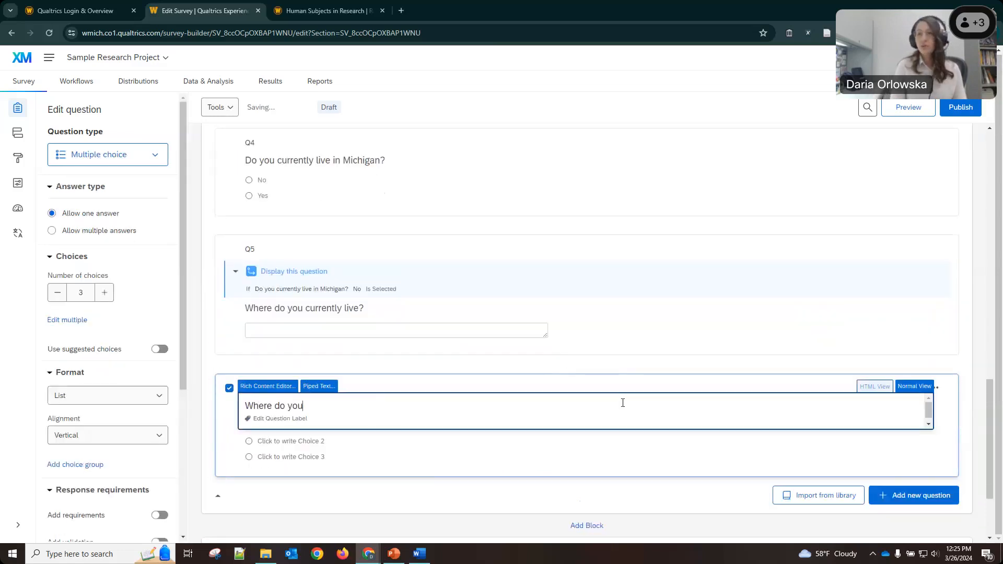
pyautogui.write(' currently live?')
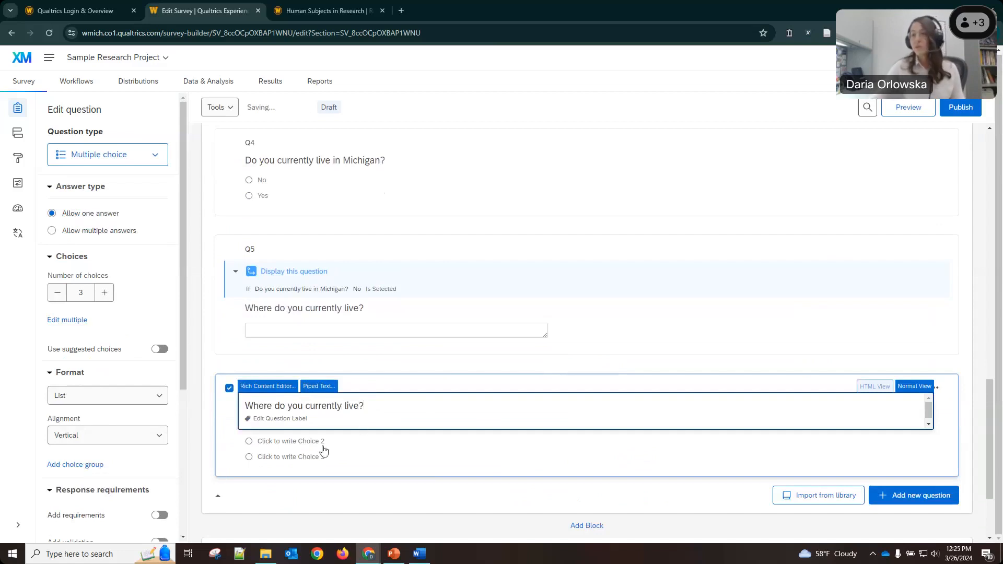
# Fill in the answer choices Michigan, indiana and Other, and bring up Other's options.
pyautogui.click(325, 447)
pyautogui.click(324, 425)
pyautogui.write('Michigan')
pyautogui.click(283, 440)
pyautogui.write('indiana')
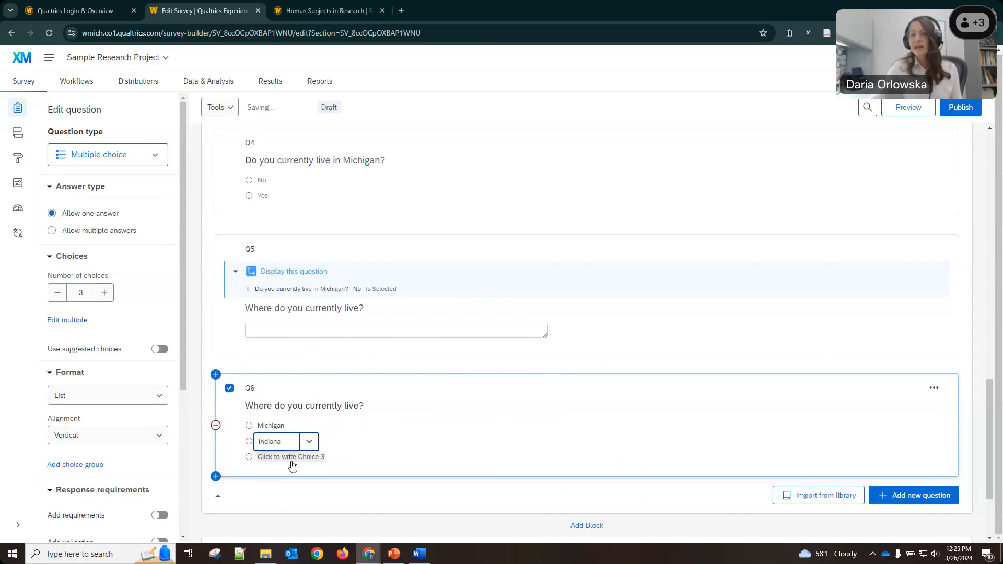
pyautogui.click(302, 459)
pyautogui.write('Other')
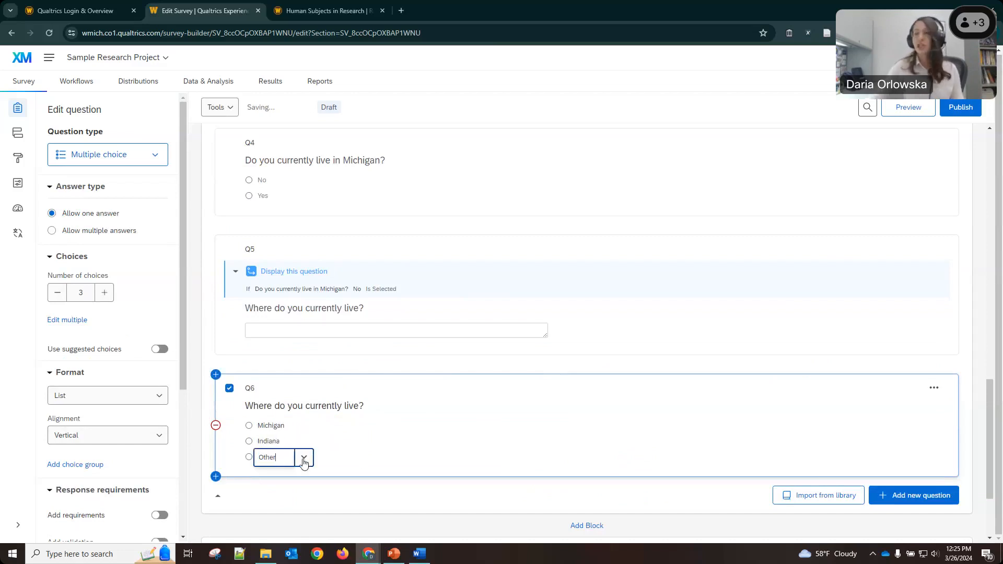
pyautogui.click(412, 445)
pyautogui.click(269, 460)
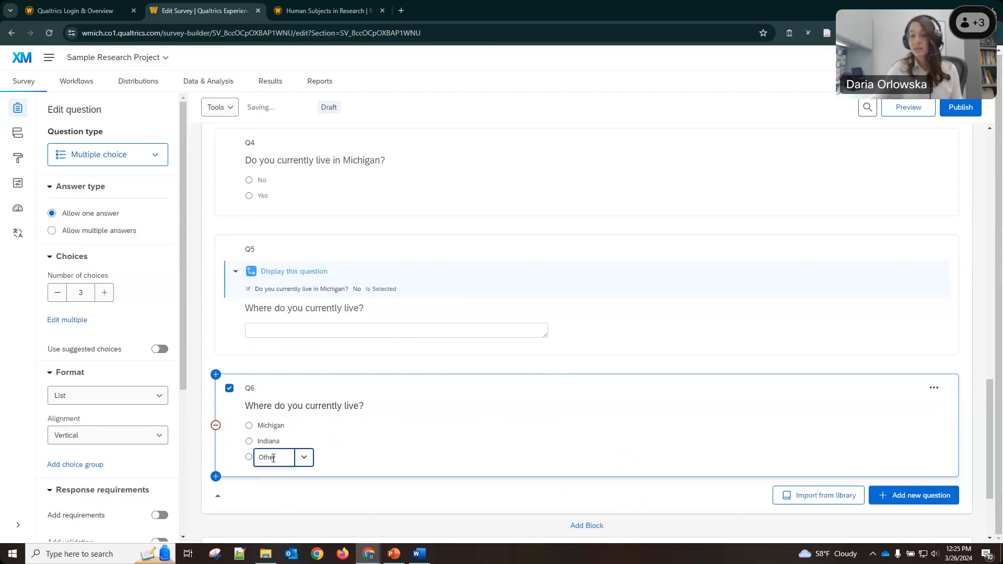
pyautogui.click(300, 462)
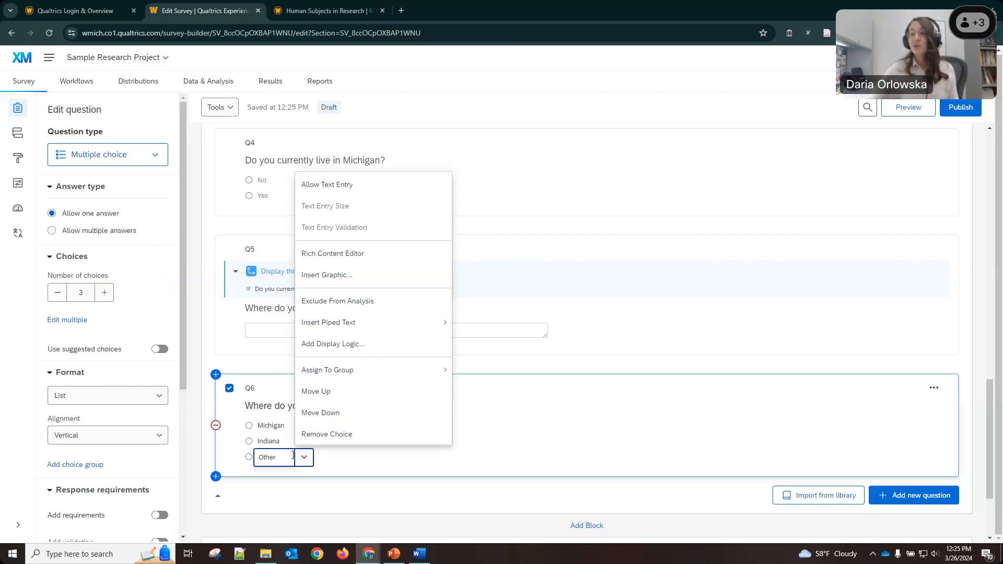
# Enable Allow Text Entry on Q6's Other choice so respondents can type their location.
pyautogui.click(323, 461)
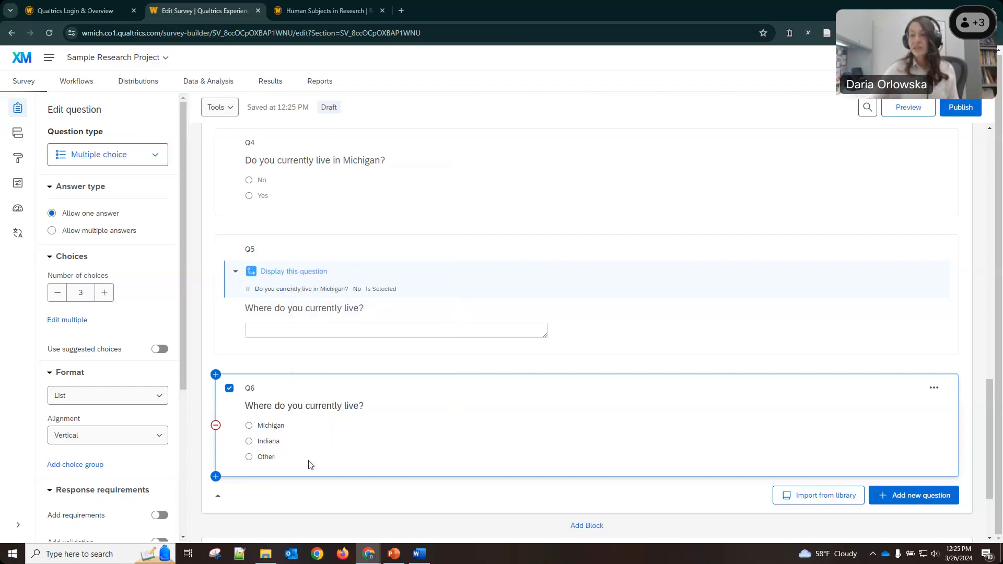
pyautogui.click(270, 458)
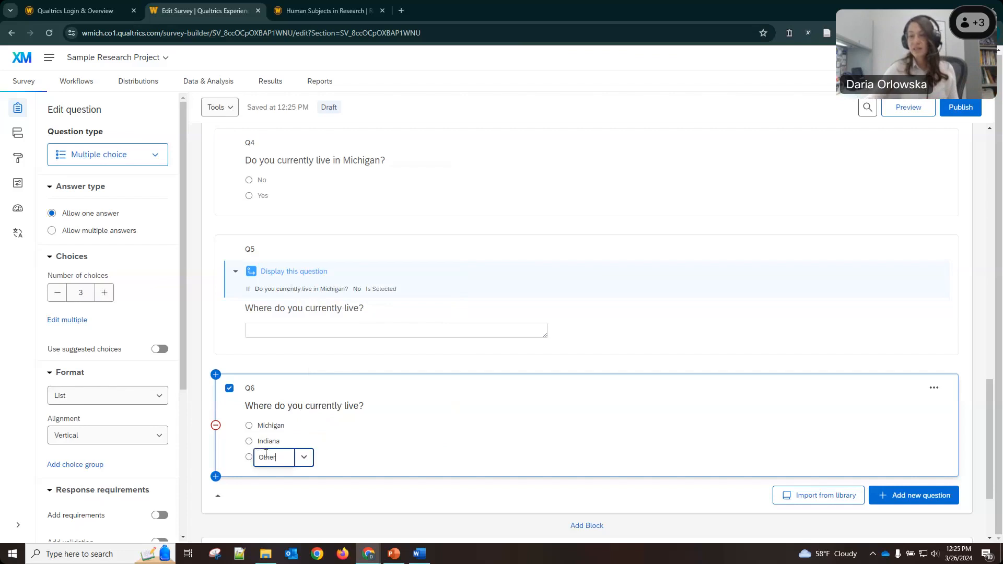
pyautogui.click(303, 458)
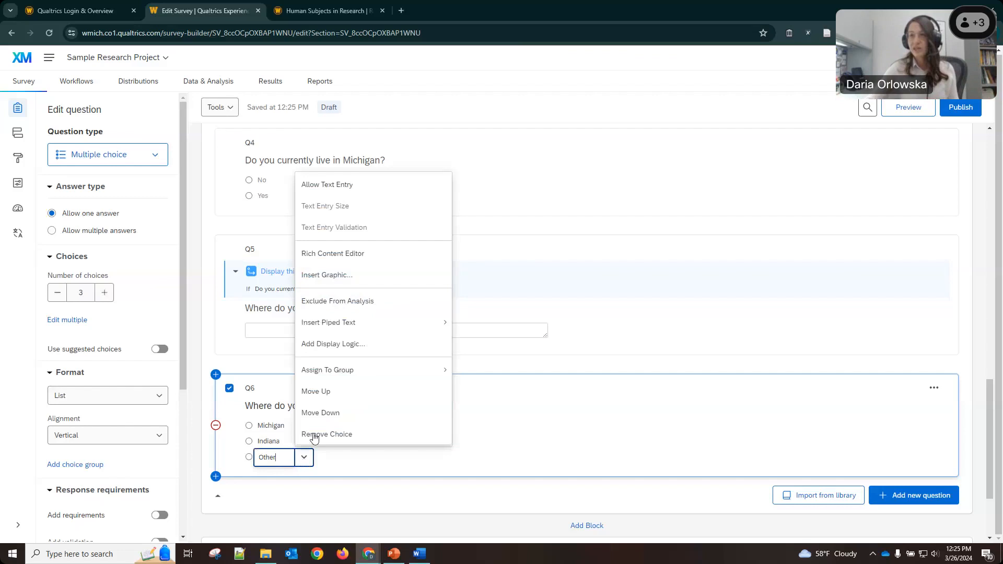
pyautogui.click(335, 185)
pyautogui.click(430, 455)
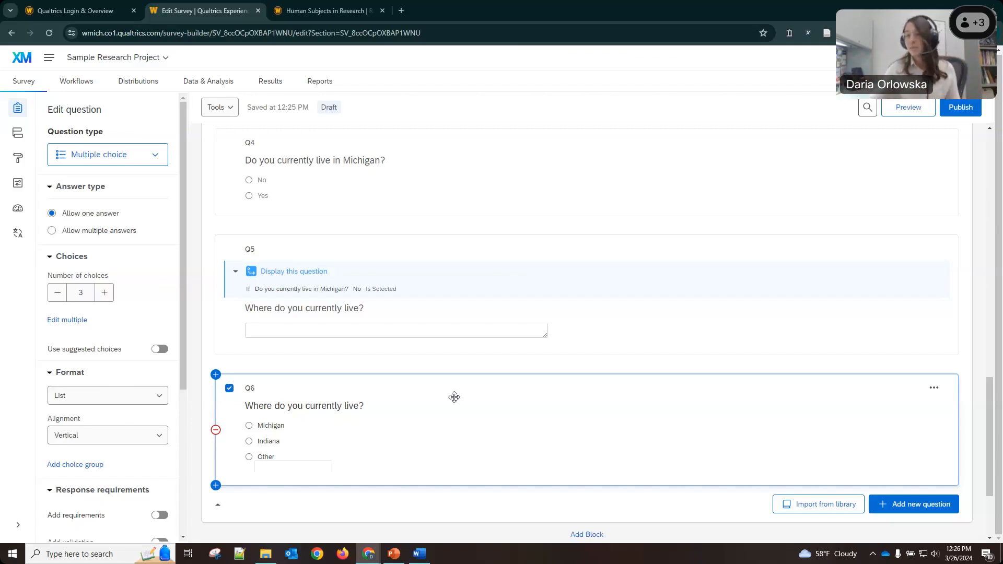
pyautogui.scroll(6, 453, 397)
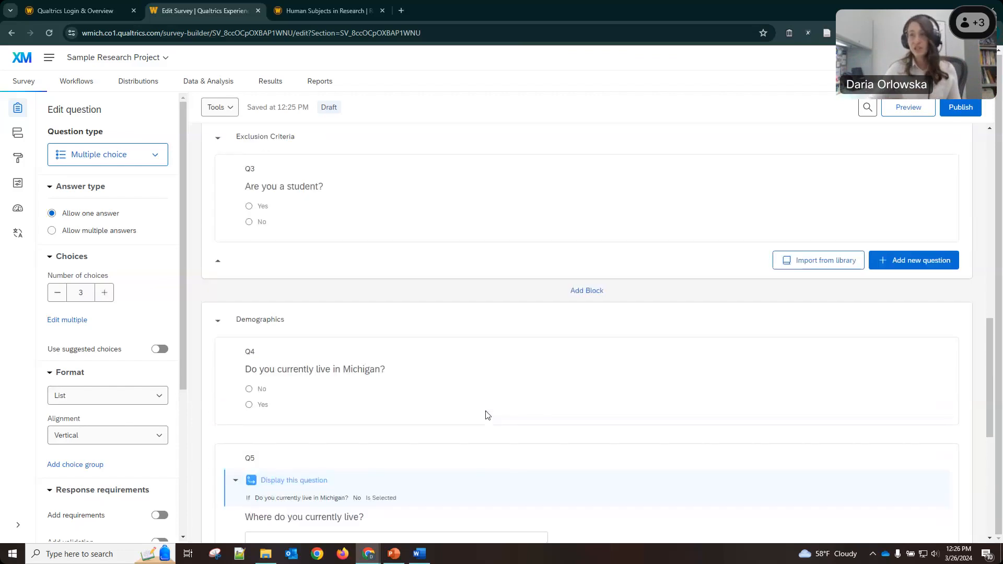
pyautogui.scroll(6, 486, 411)
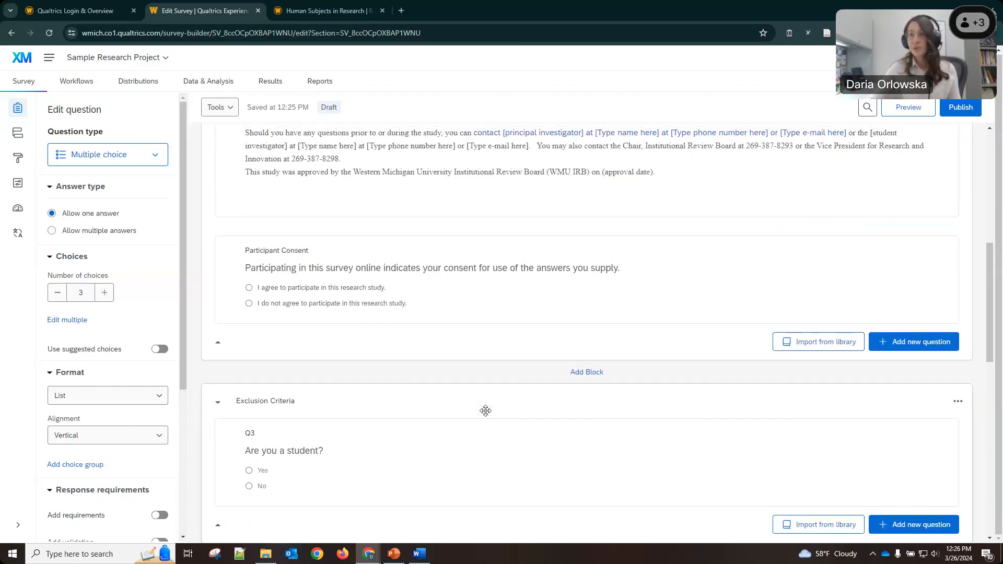
pyautogui.scroll(-5, 413, 391)
pyautogui.scroll(-8, 413, 391)
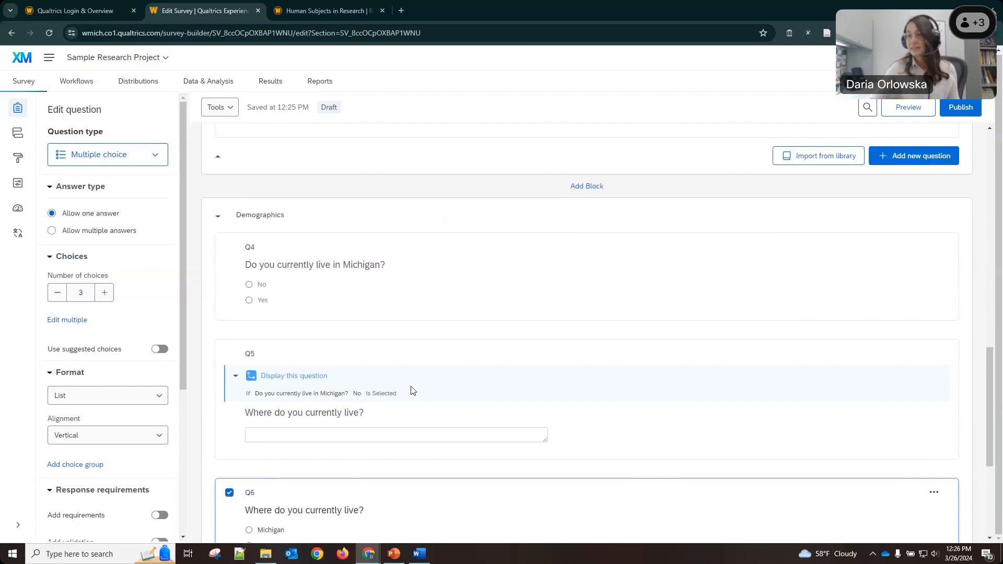
pyautogui.scroll(-2, 424, 391)
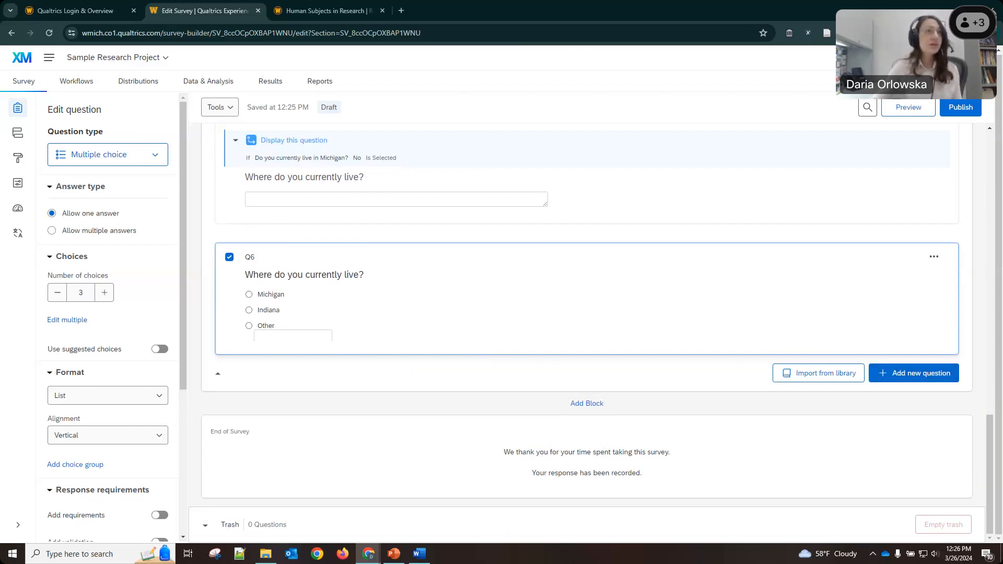
pyautogui.hotkey('alt', 'Tab')
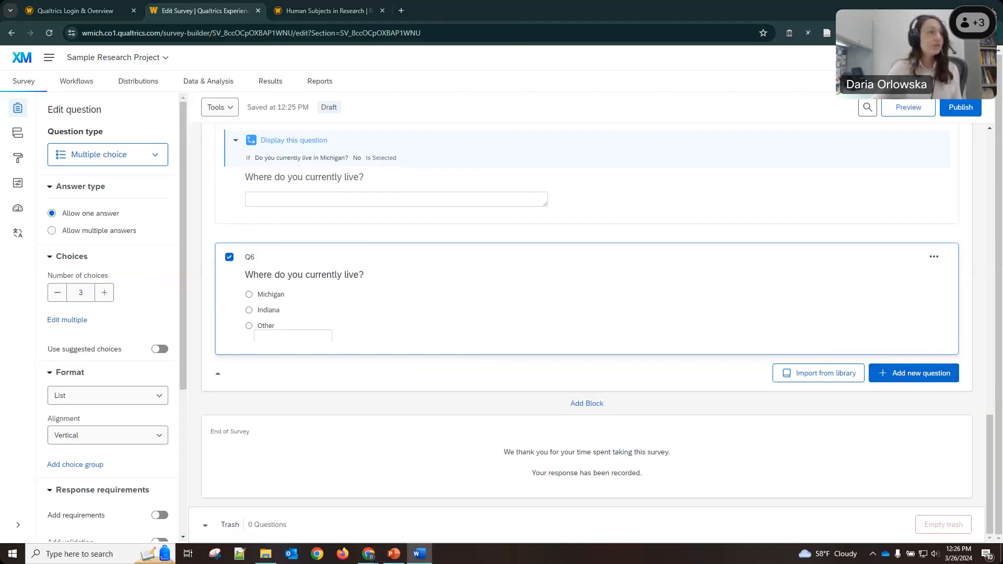
pyautogui.hotkey('alt', 'Tab')
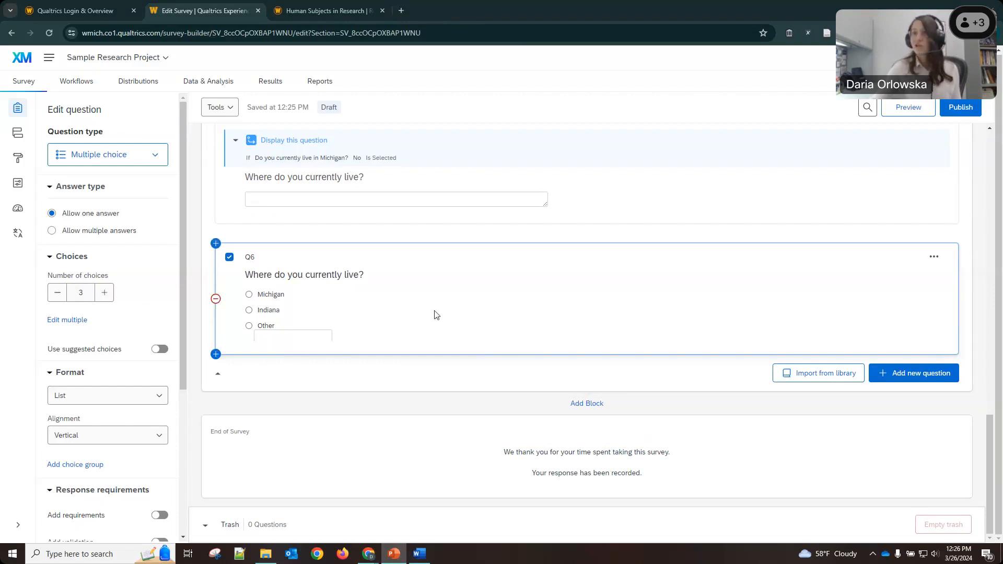
pyautogui.scroll(1, 396, 251)
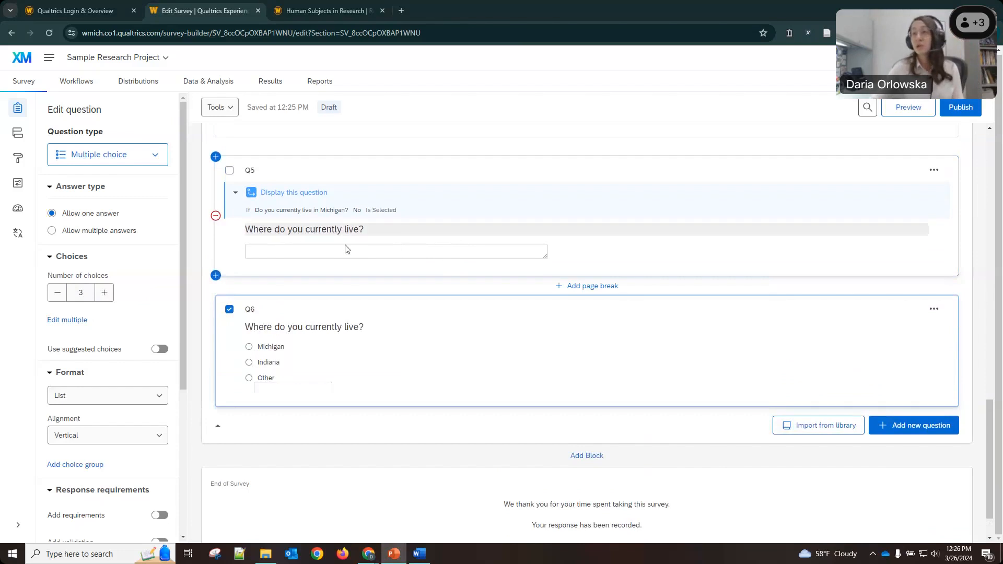
# Review Q5's answer box size options without changing them, then bring up the question-type list below Q6.
pyautogui.click(499, 228)
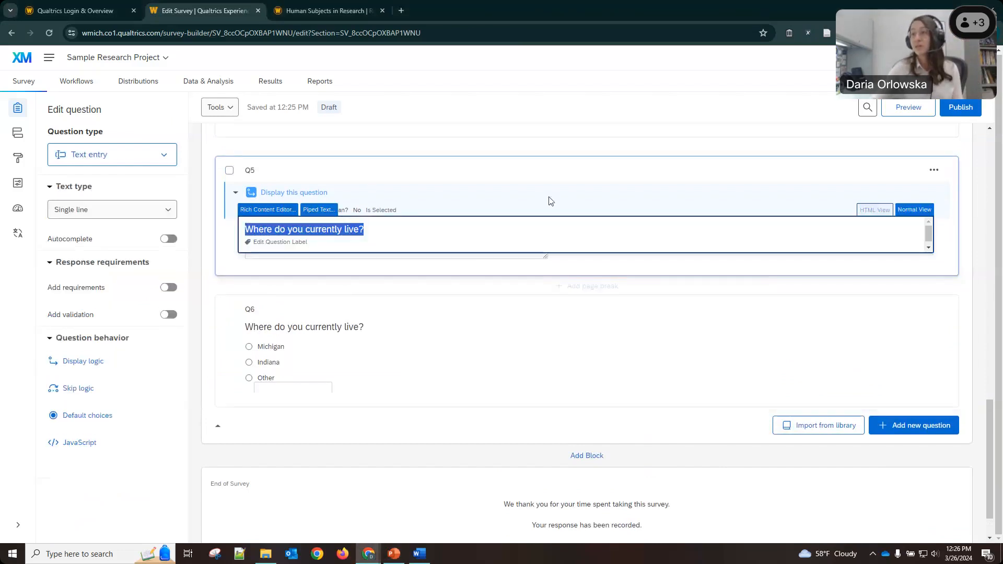
pyautogui.click(549, 170)
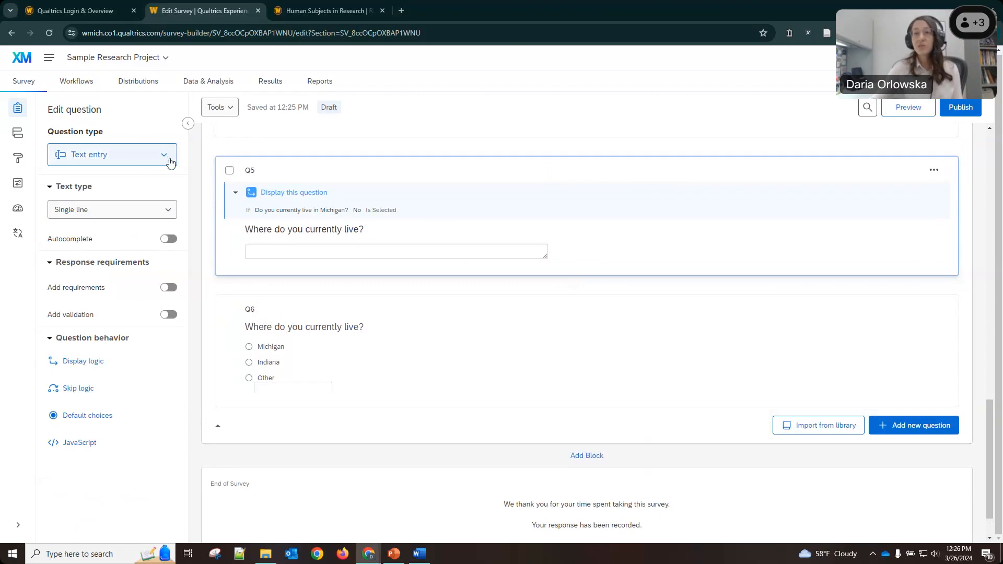
pyautogui.click(172, 215)
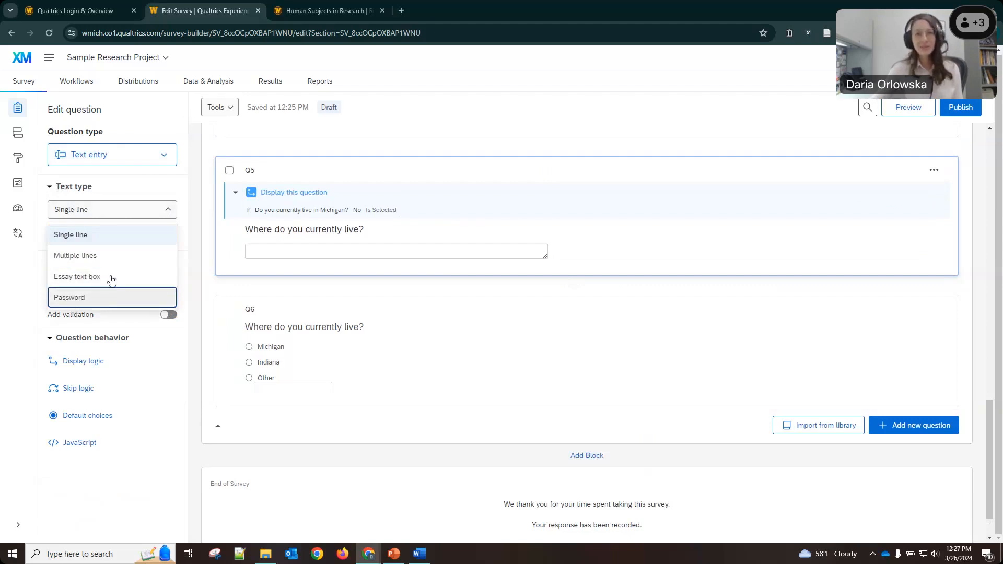
pyautogui.click(195, 178)
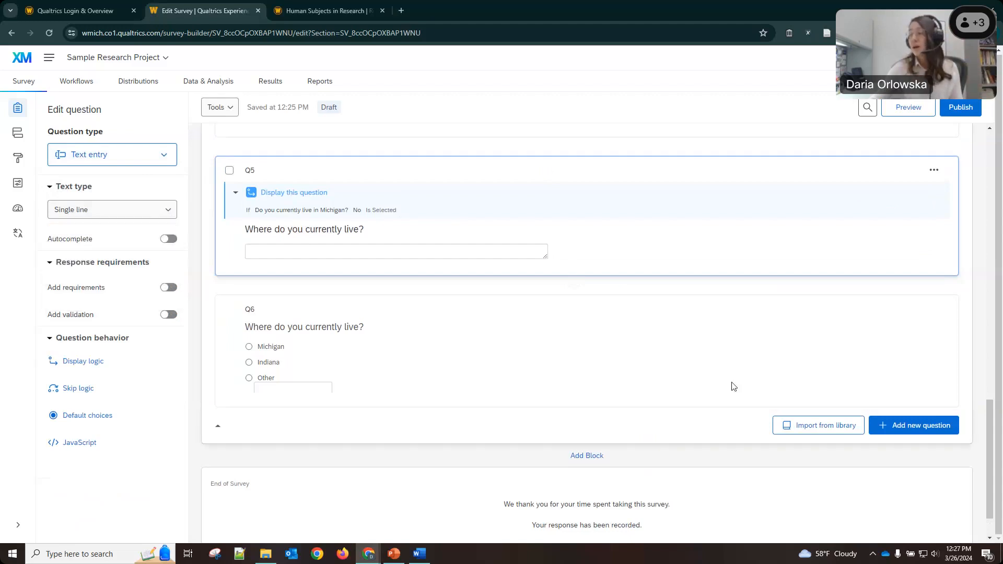
pyautogui.scroll(-1, 939, 406)
pyautogui.click(942, 379)
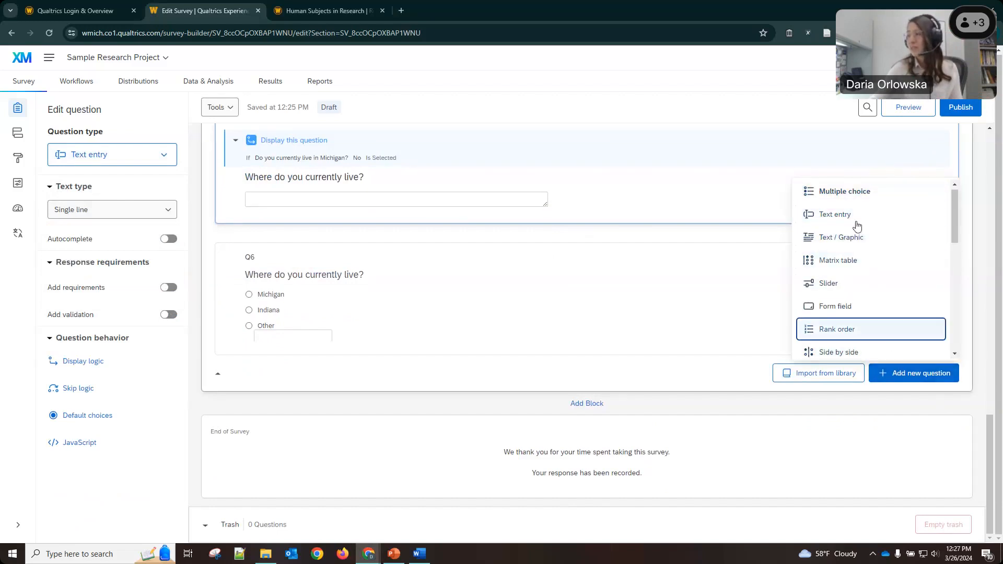
# Add Q7 as a matrix table, trying Rank order before settling on Likert.
pyautogui.click(851, 201)
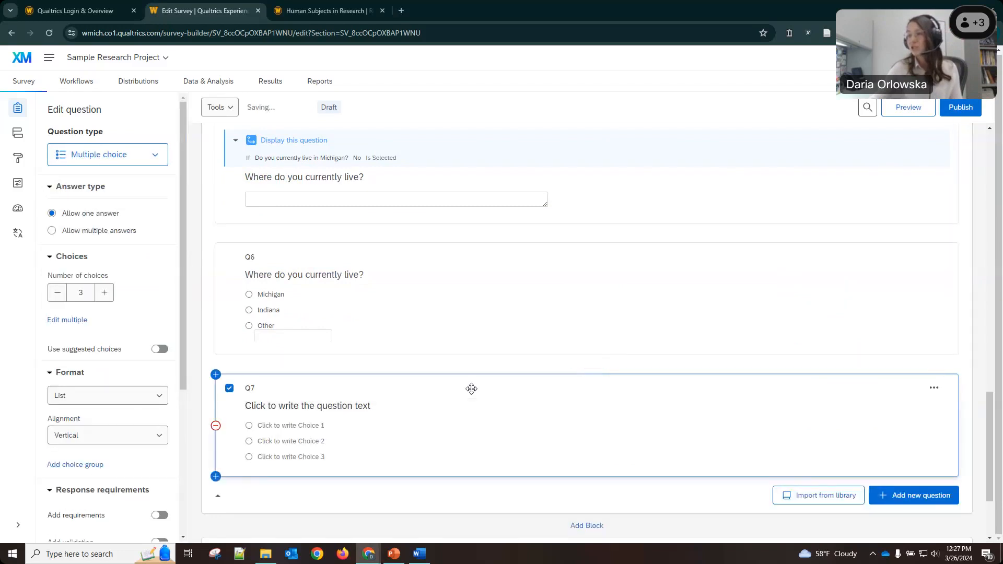
pyautogui.click(83, 155)
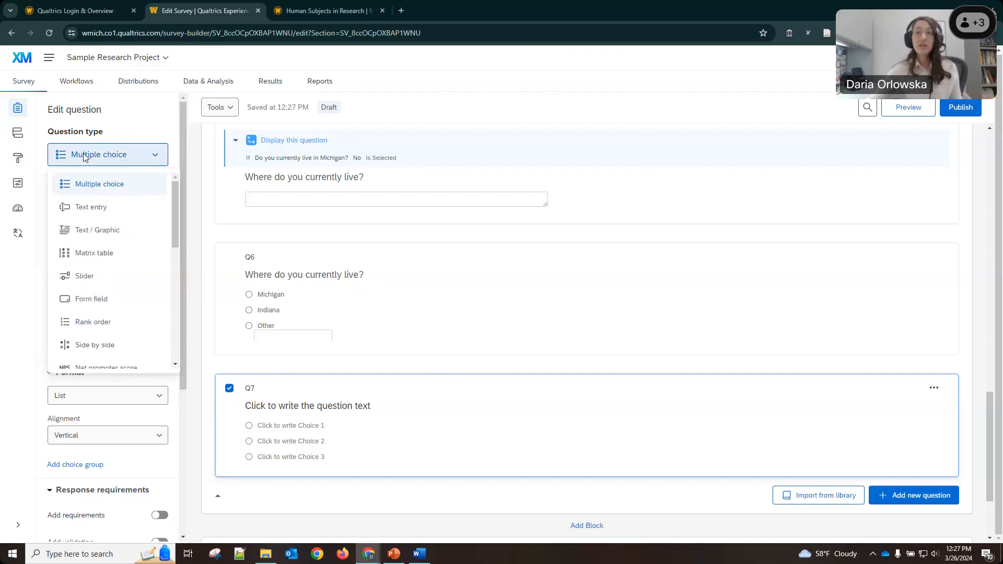
pyautogui.click(72, 261)
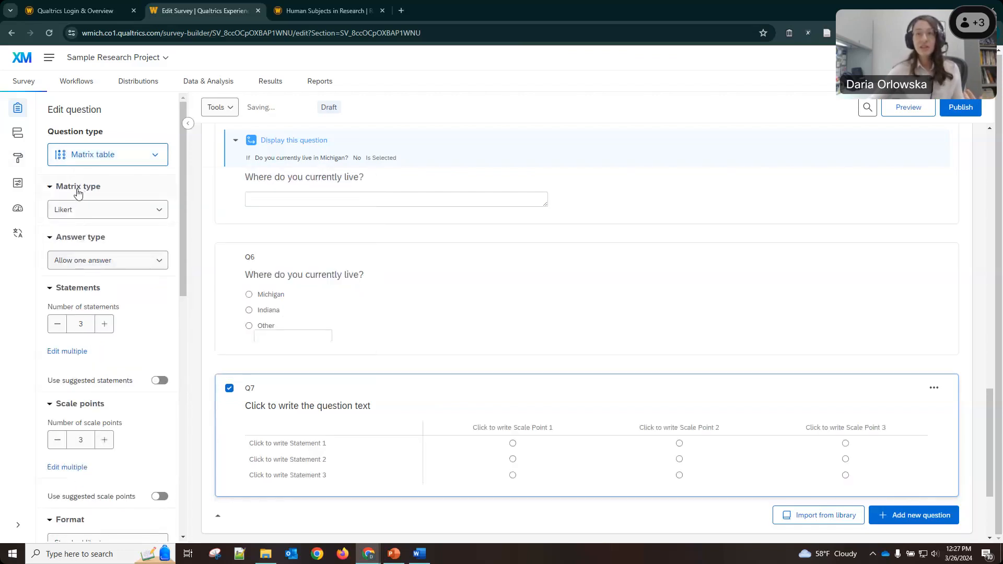
pyautogui.click(101, 218)
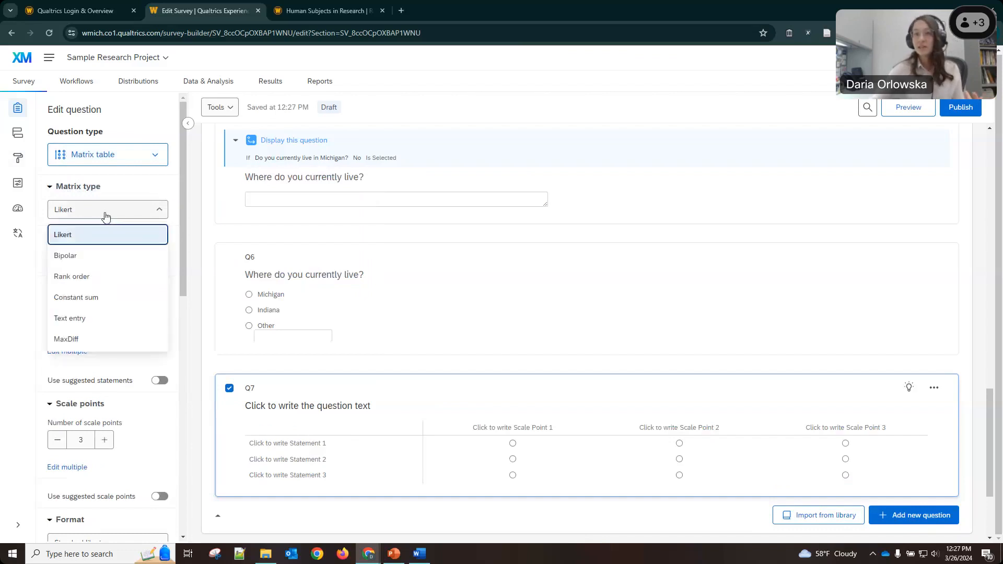
pyautogui.click(84, 277)
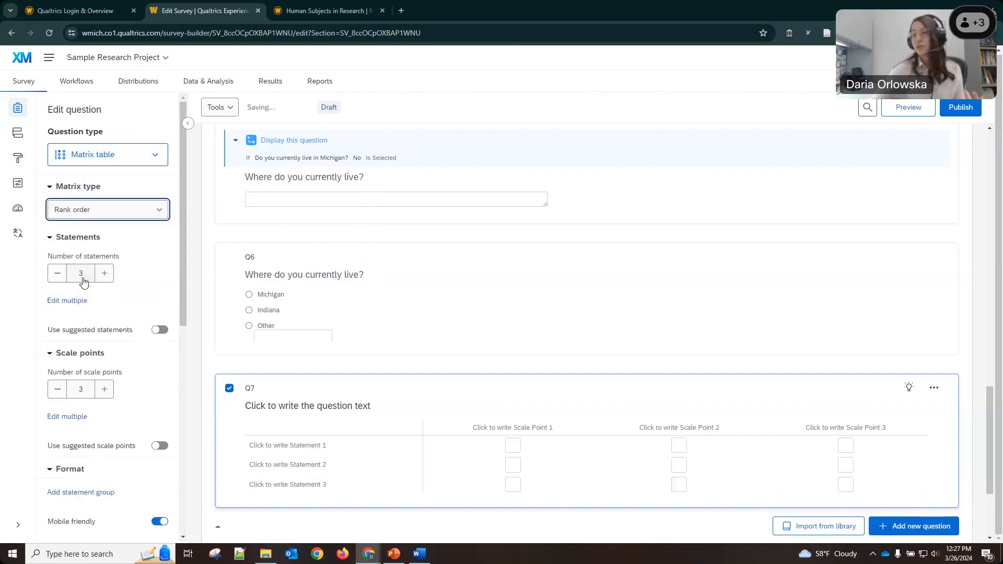
pyautogui.click(125, 213)
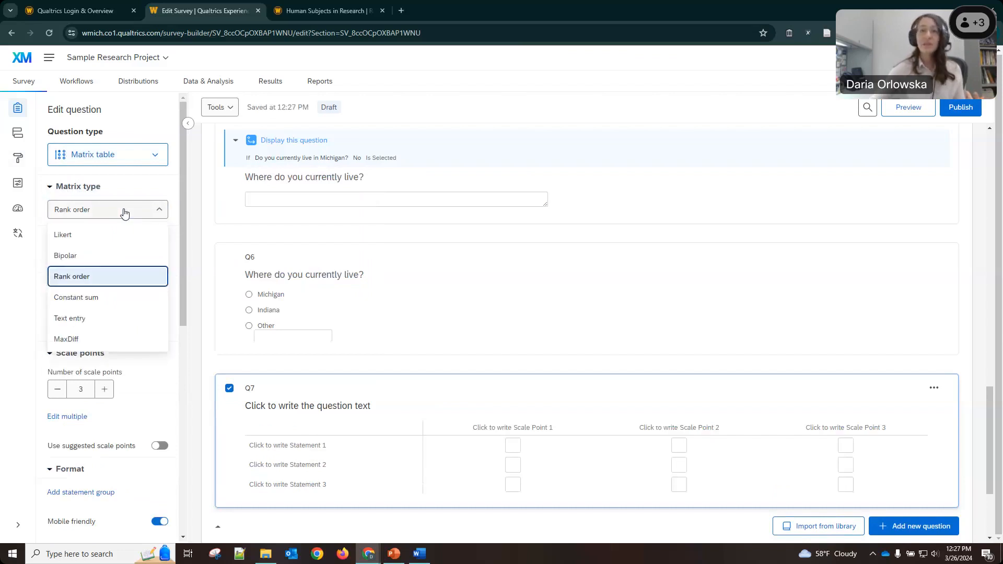
pyautogui.click(90, 238)
pyautogui.scroll(-3, 615, 420)
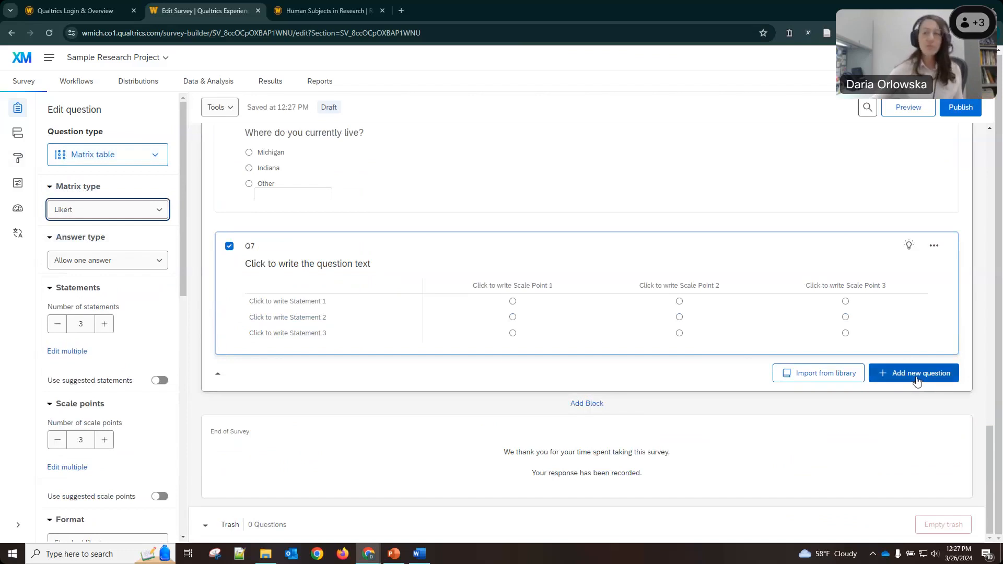
pyautogui.click(917, 381)
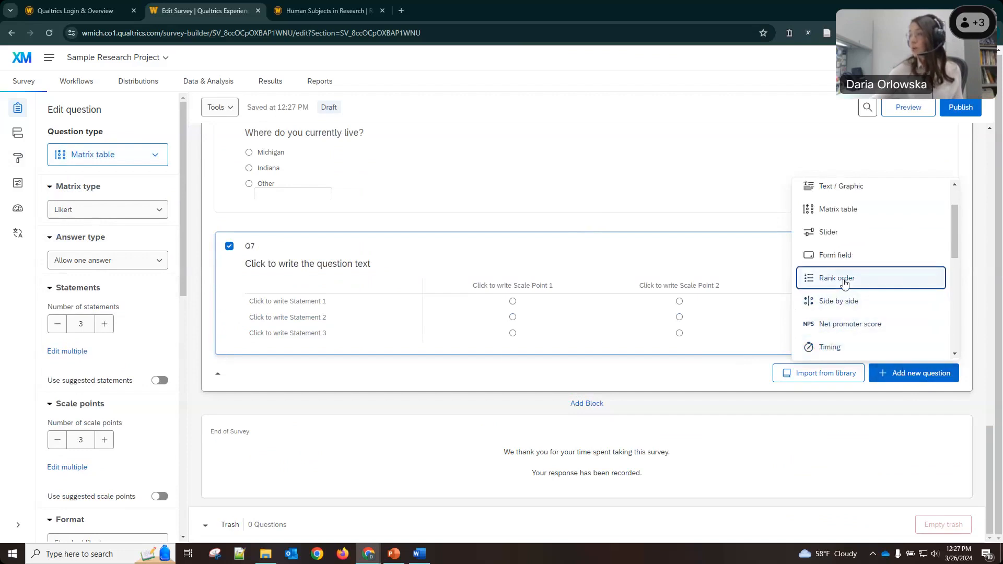
# Add rank-order question Q8 below Q7, keeping Drag and drop as its ranking format.
pyautogui.click(845, 284)
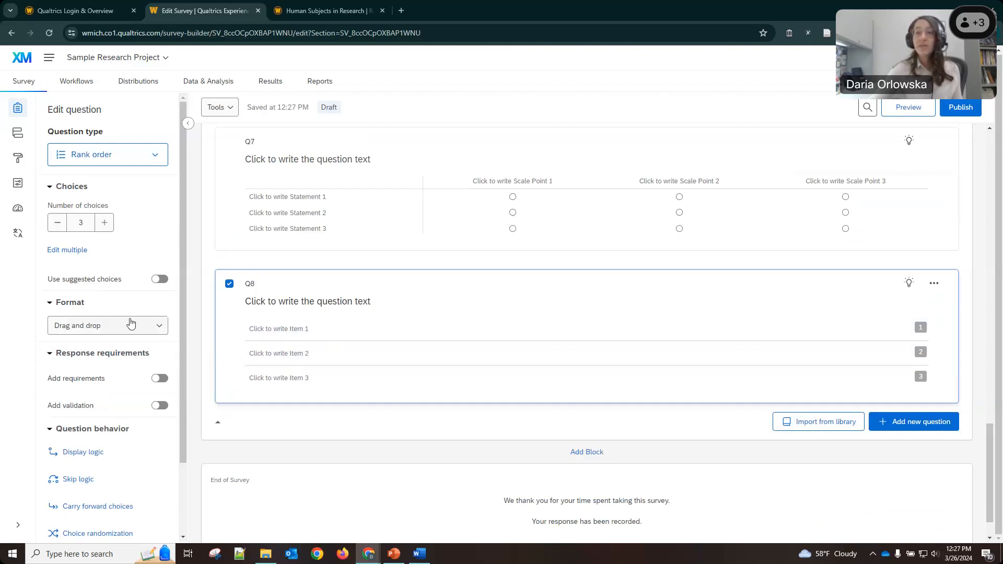
pyautogui.click(82, 332)
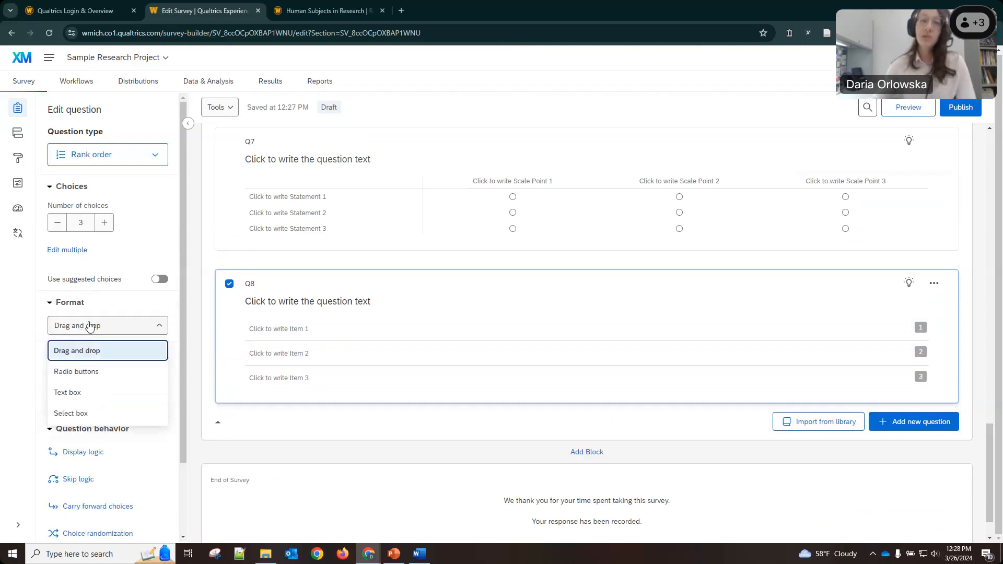
pyautogui.click(90, 326)
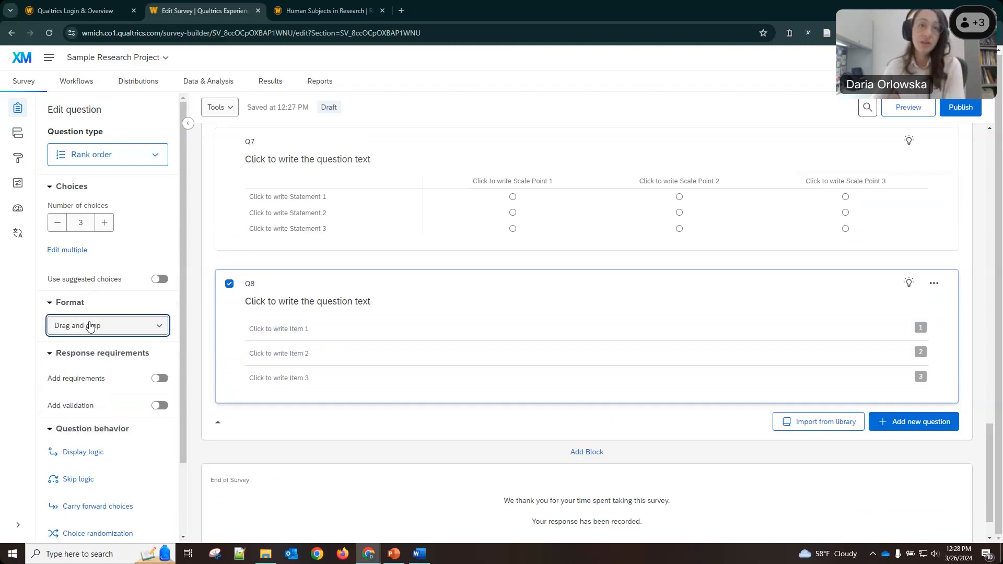
pyautogui.click(90, 326)
pyautogui.click(120, 307)
pyautogui.click(65, 305)
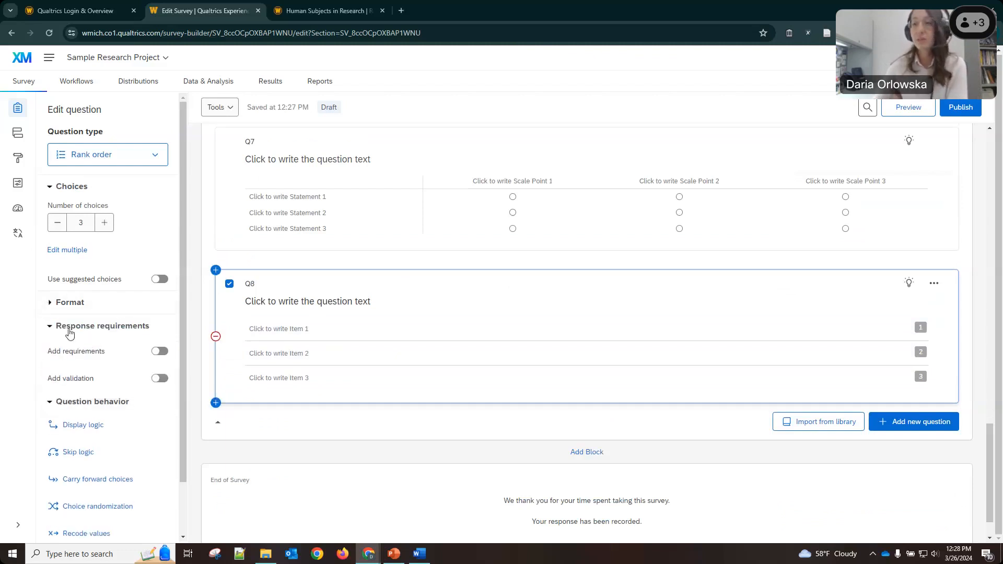
pyautogui.click(50, 305)
pyautogui.scroll(2, 407, 365)
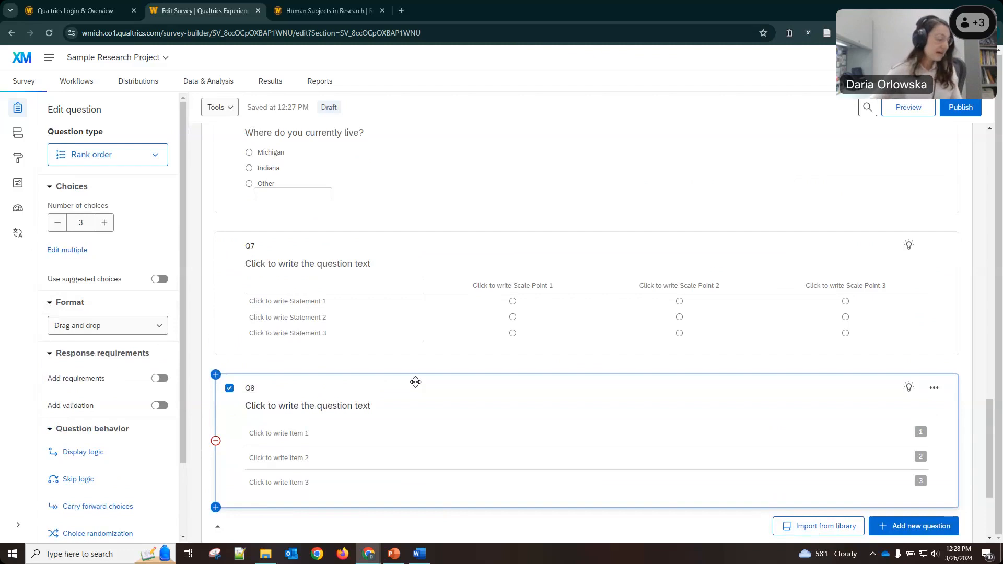
# Scroll back up and select the Participant Consent question for editing.
pyautogui.click(394, 553)
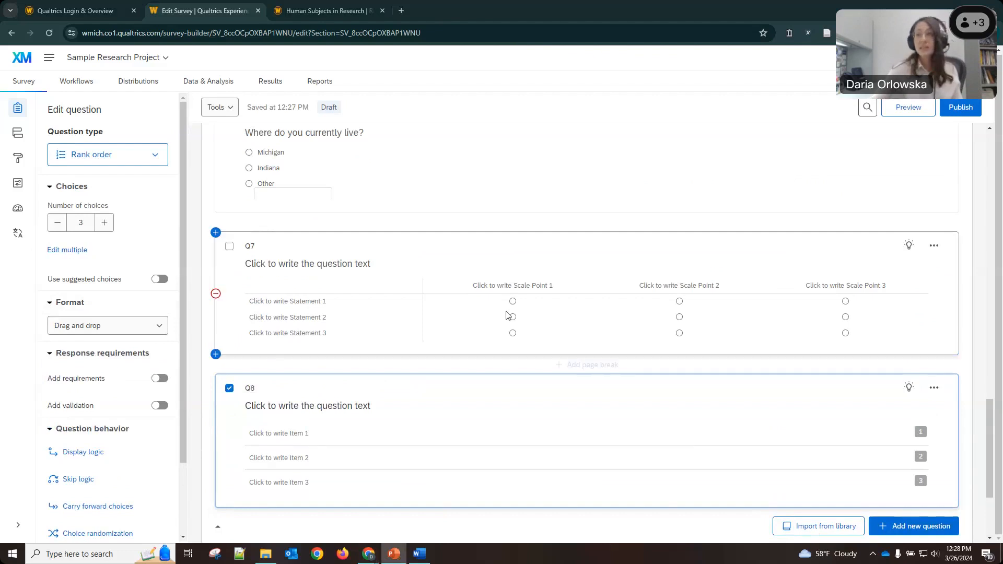
pyautogui.scroll(8, 506, 315)
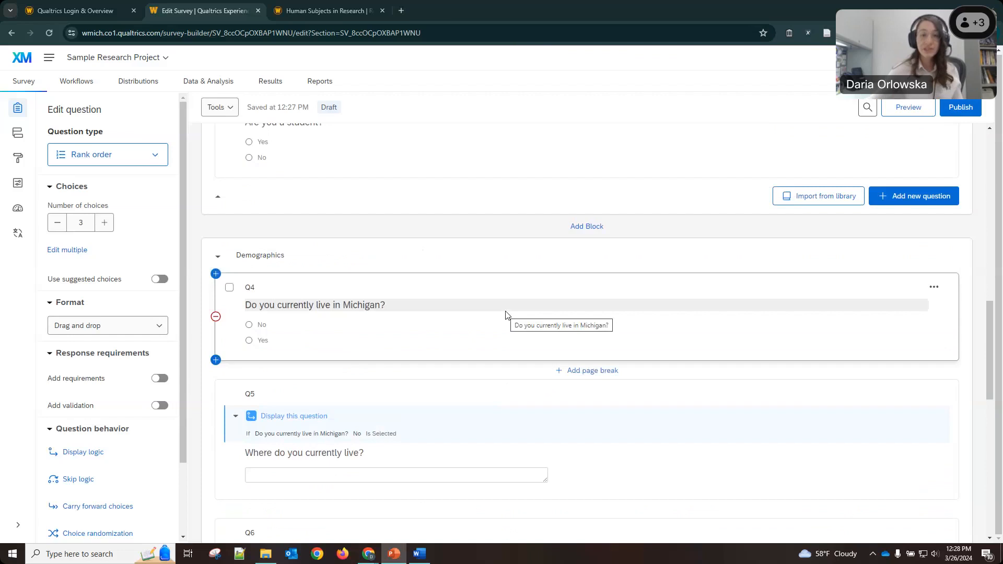
pyautogui.scroll(6, 505, 315)
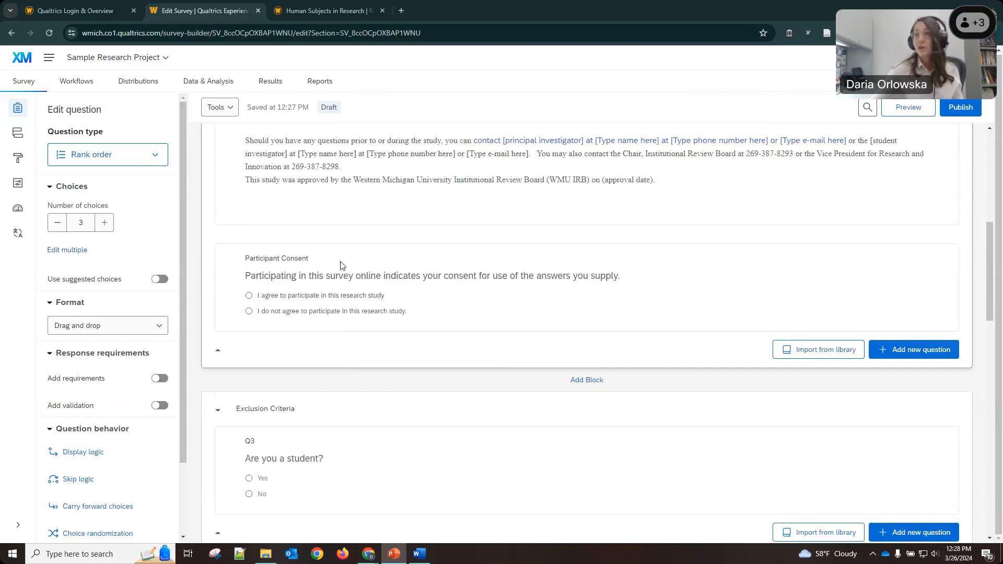
pyautogui.click(383, 224)
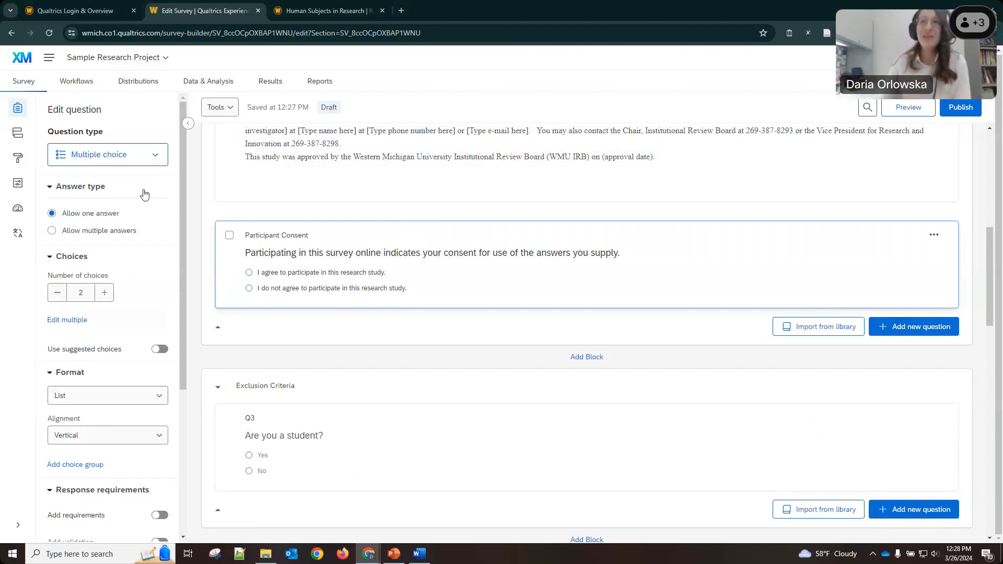
# Switch on Add requirements with Force response for the Participant Consent question.
pyautogui.scroll(-2, 144, 196)
pyautogui.scroll(-4, 144, 196)
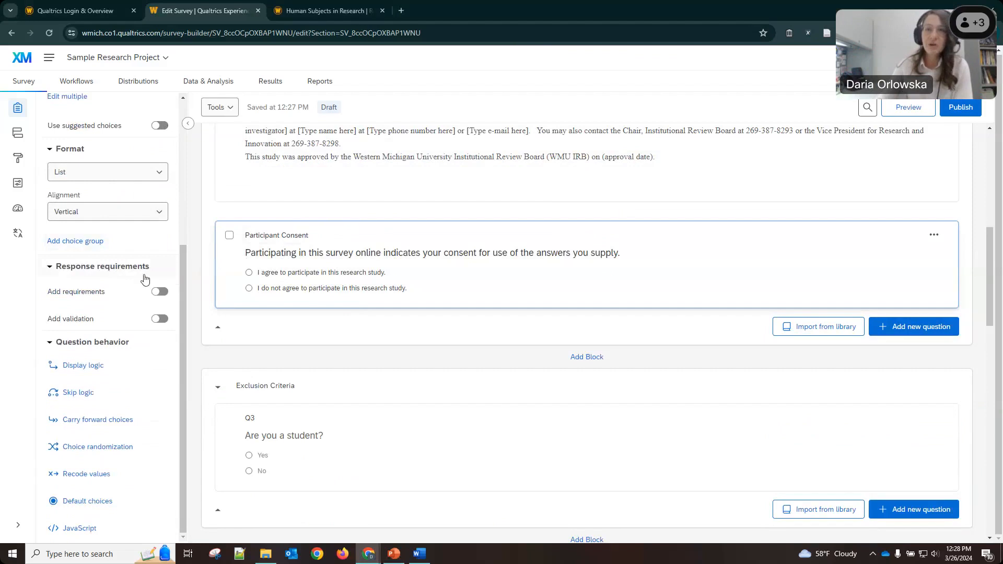
pyautogui.click(158, 292)
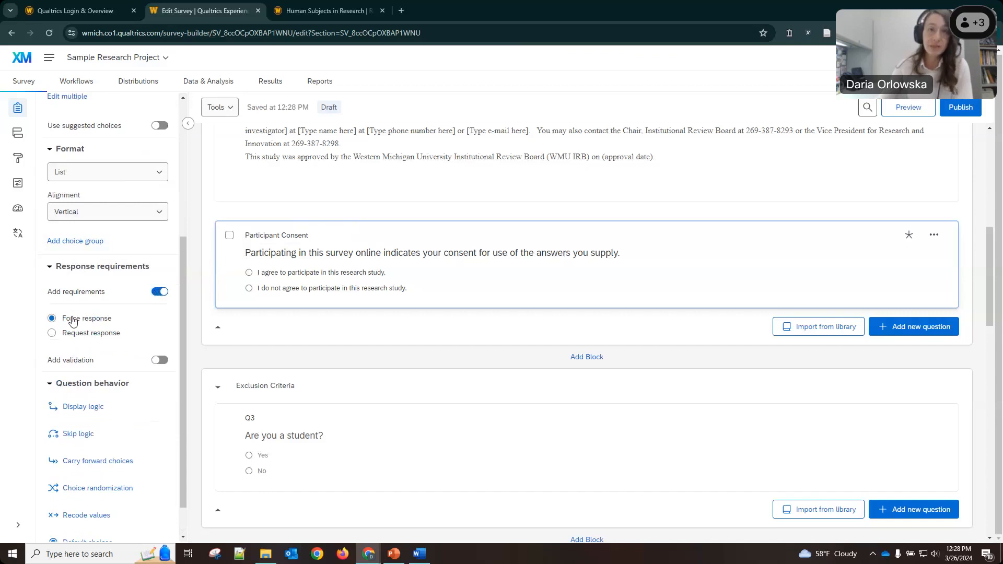
pyautogui.click(159, 291)
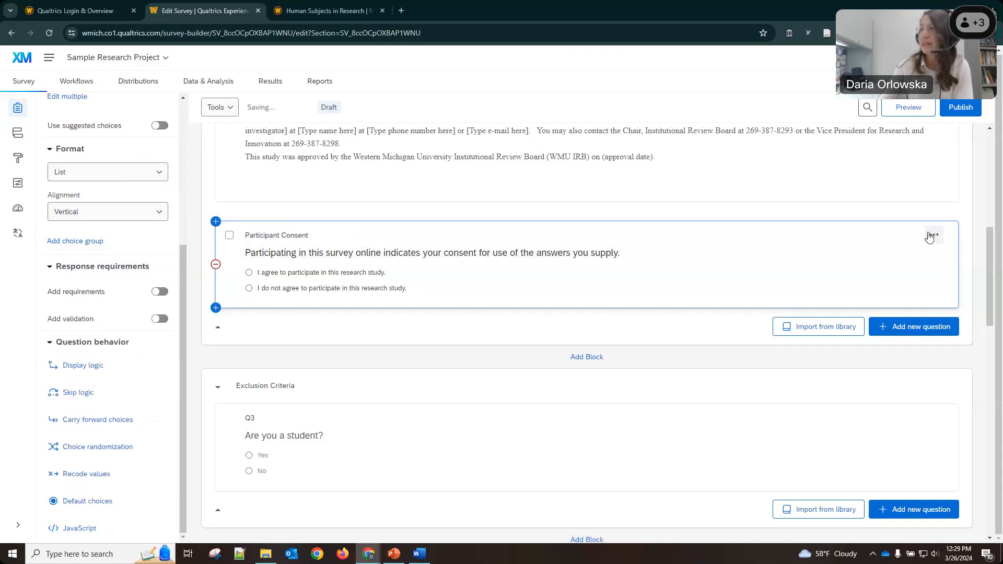
pyautogui.click(161, 292)
pyautogui.moveTo(911, 242)
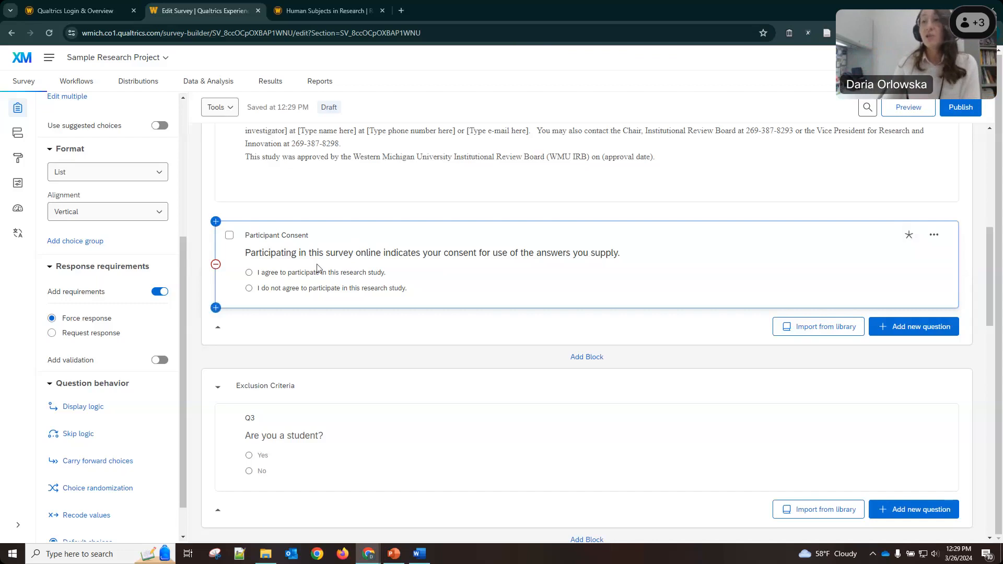
pyautogui.scroll(-3, 347, 290)
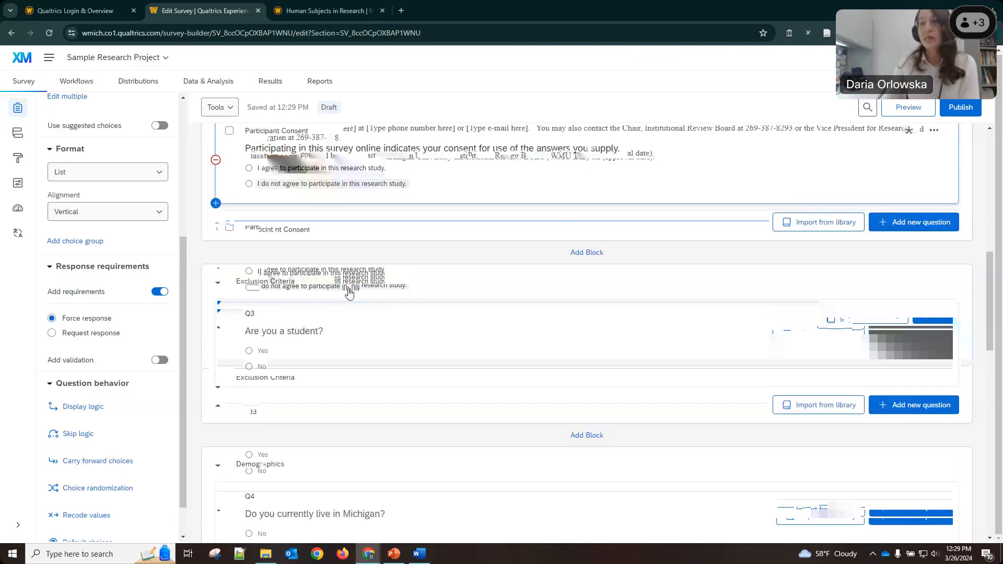
# Force a response on Q3 'Are you a student?'.
pyautogui.click(352, 259)
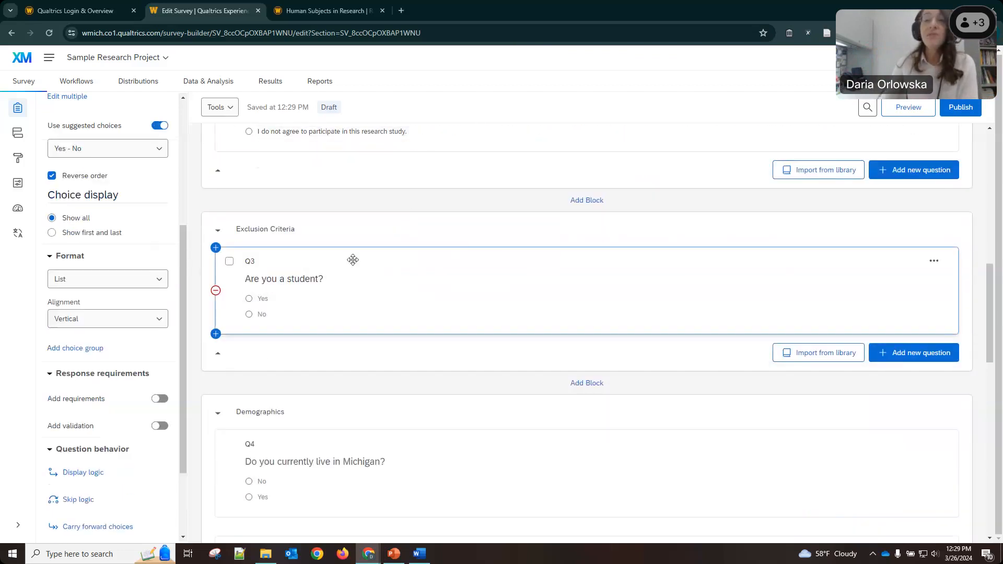
pyautogui.scroll(-2, 147, 295)
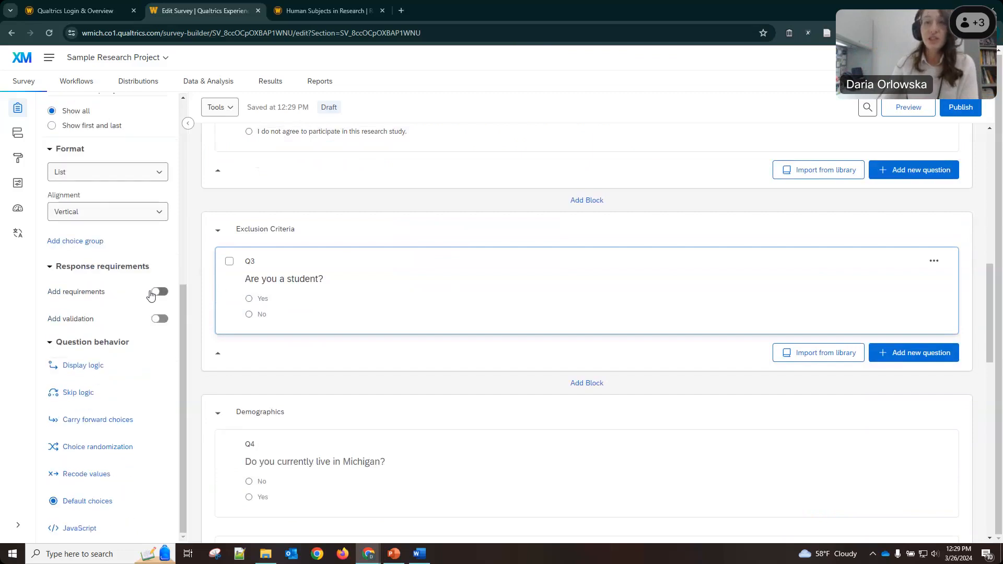
pyautogui.click(159, 291)
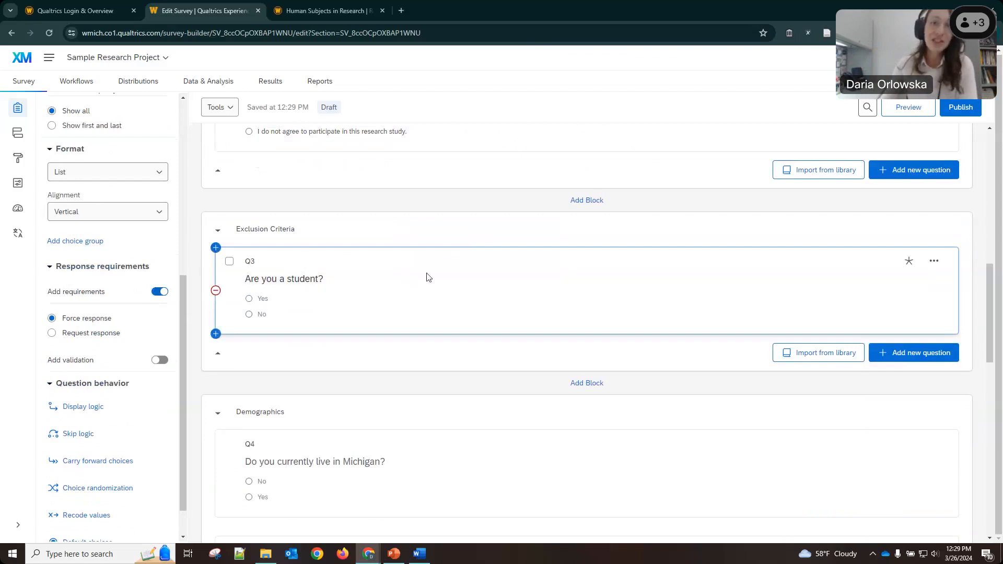
# Set Q4 'Do you currently live in Michigan?' to Request response.
pyautogui.scroll(-4, 476, 248)
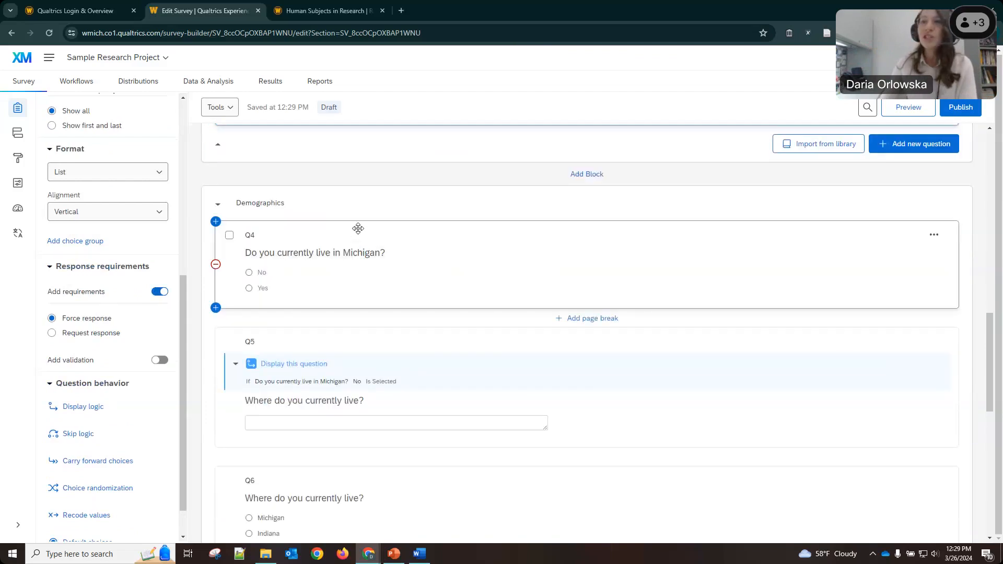
pyautogui.click(357, 229)
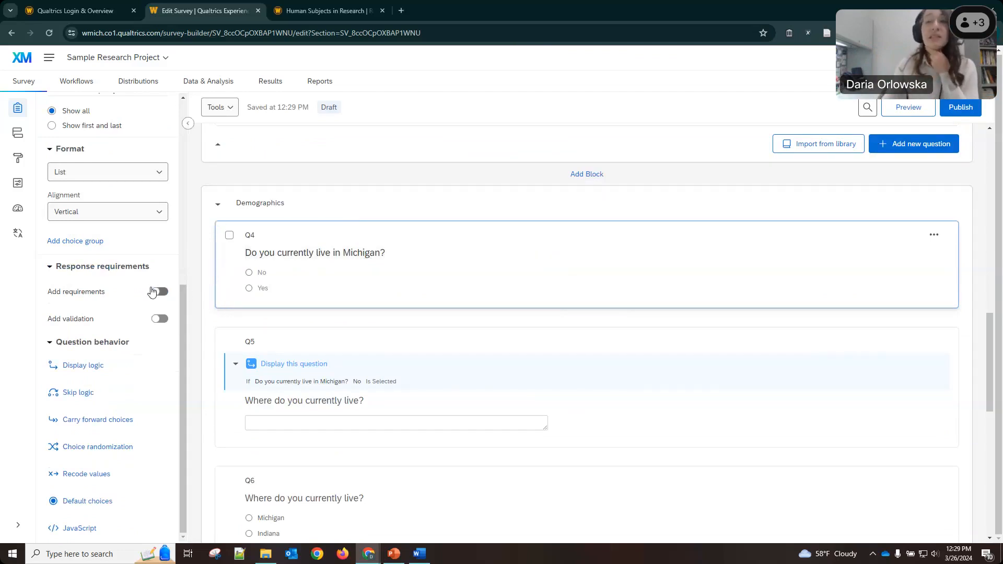
pyautogui.click(159, 291)
pyautogui.click(75, 295)
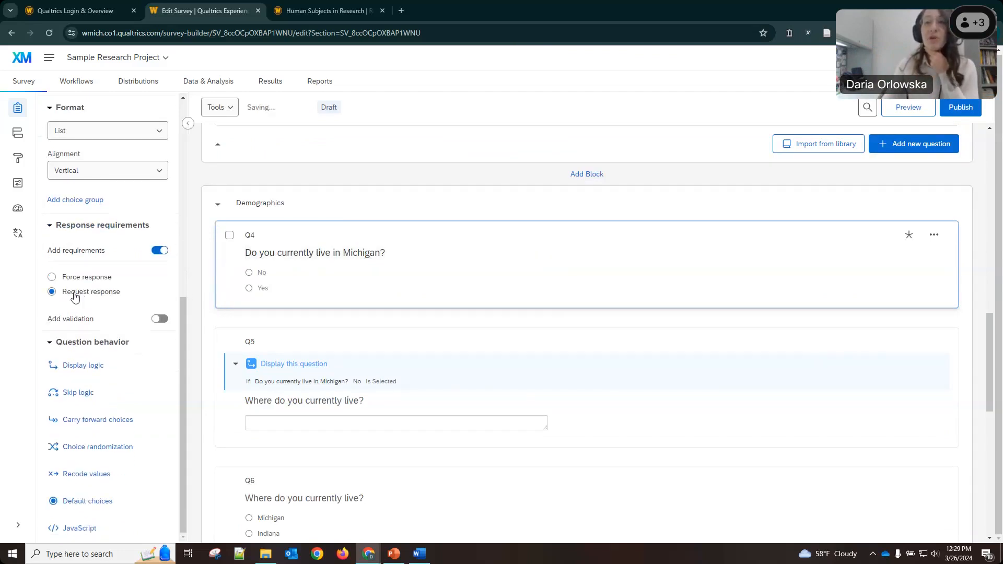
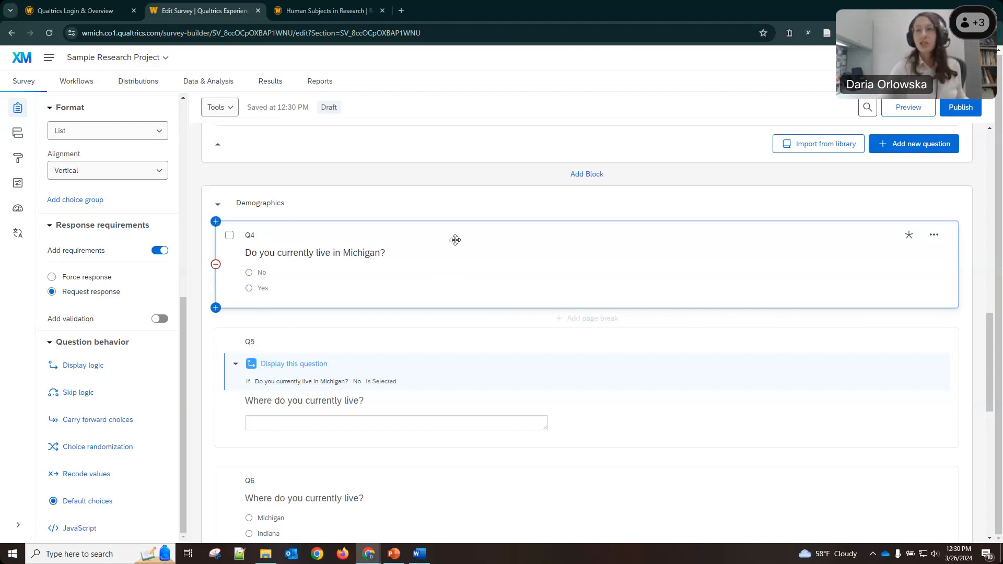
# Set Q5 and Q6 to Request response under Add requirements.
pyautogui.scroll(-3, 454, 237)
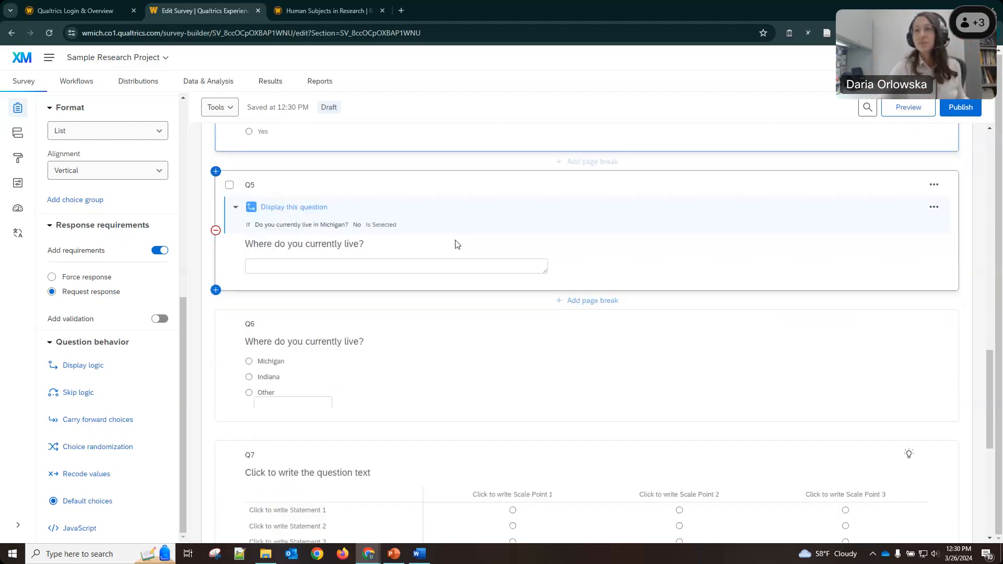
pyautogui.click(397, 186)
pyautogui.click(168, 288)
pyautogui.click(99, 329)
pyautogui.scroll(-2, 342, 226)
pyautogui.click(341, 226)
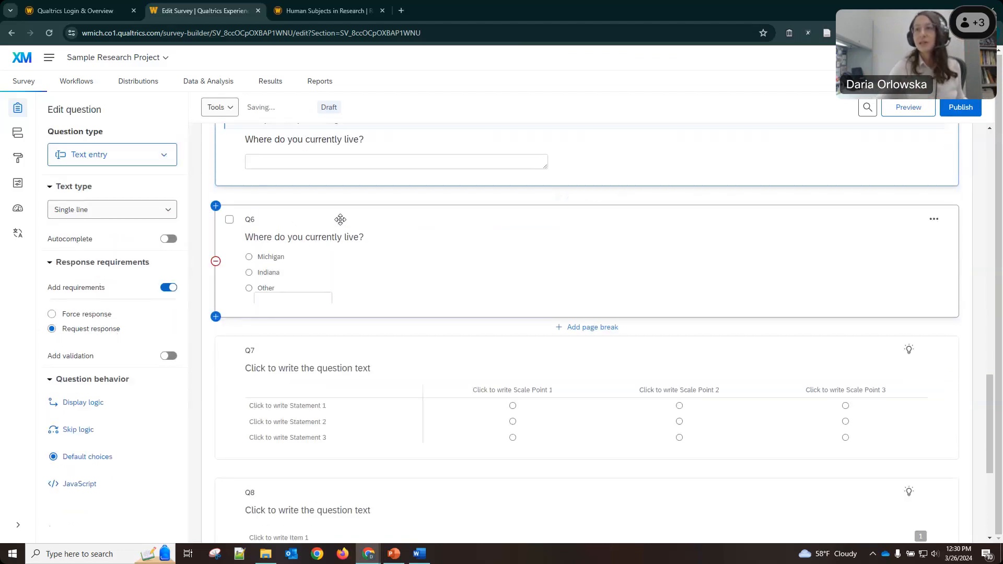
pyautogui.scroll(-3, 58, 309)
pyautogui.scroll(-2, 99, 279)
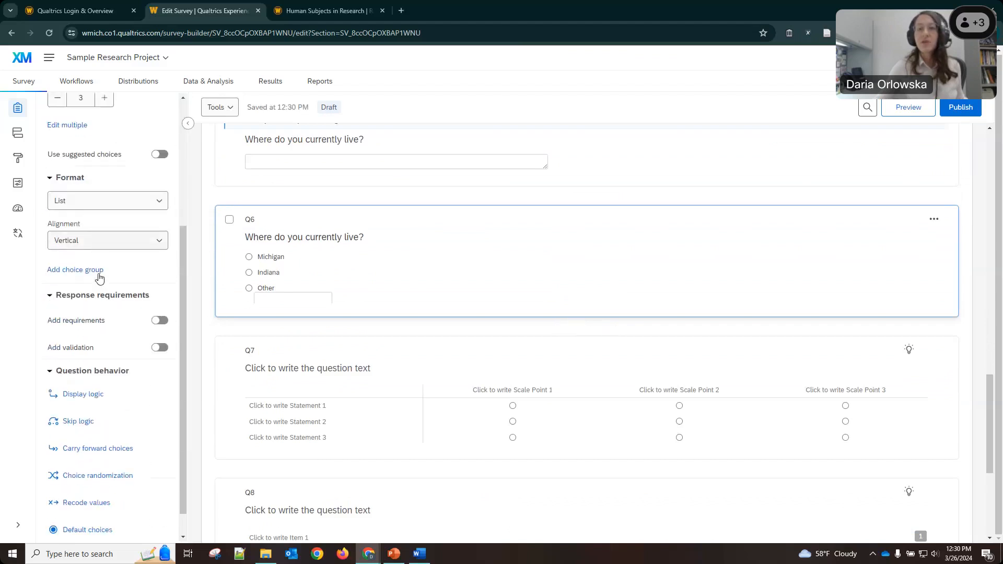
pyautogui.click(149, 292)
pyautogui.click(55, 333)
# Set Q7 (matrix) and Q8 (ranking) to Request response as well.
pyautogui.scroll(-3, 436, 331)
pyautogui.click(362, 245)
pyautogui.click(327, 246)
pyautogui.scroll(-5, 87, 300)
pyautogui.scroll(-2, 87, 299)
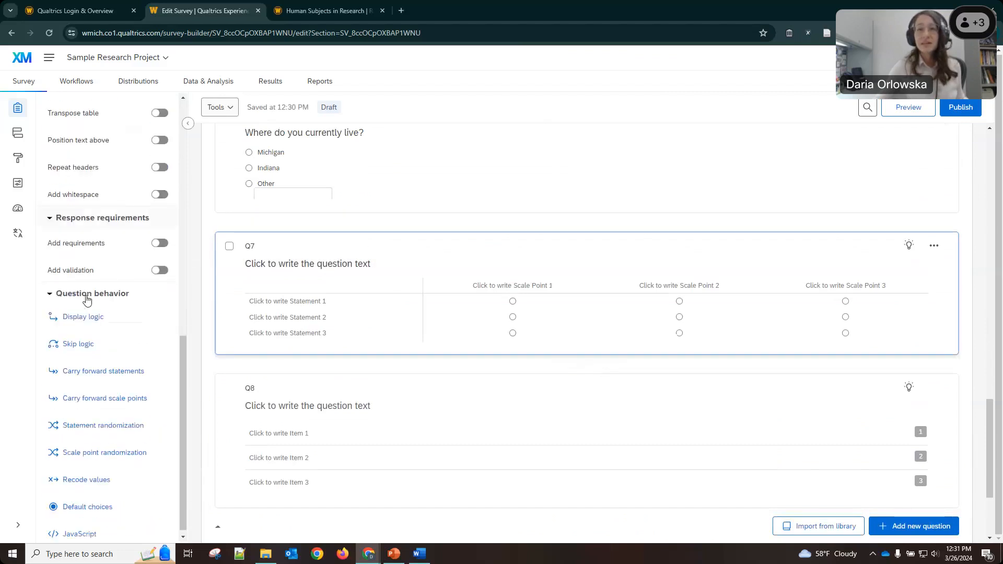
pyautogui.click(84, 237)
pyautogui.click(55, 280)
pyautogui.scroll(-2, 383, 316)
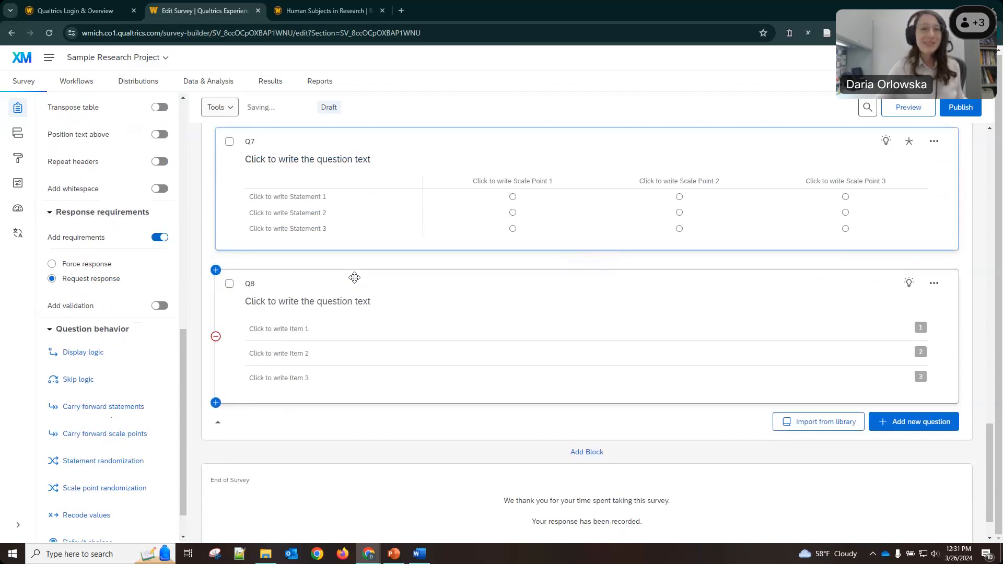
pyautogui.click(354, 277)
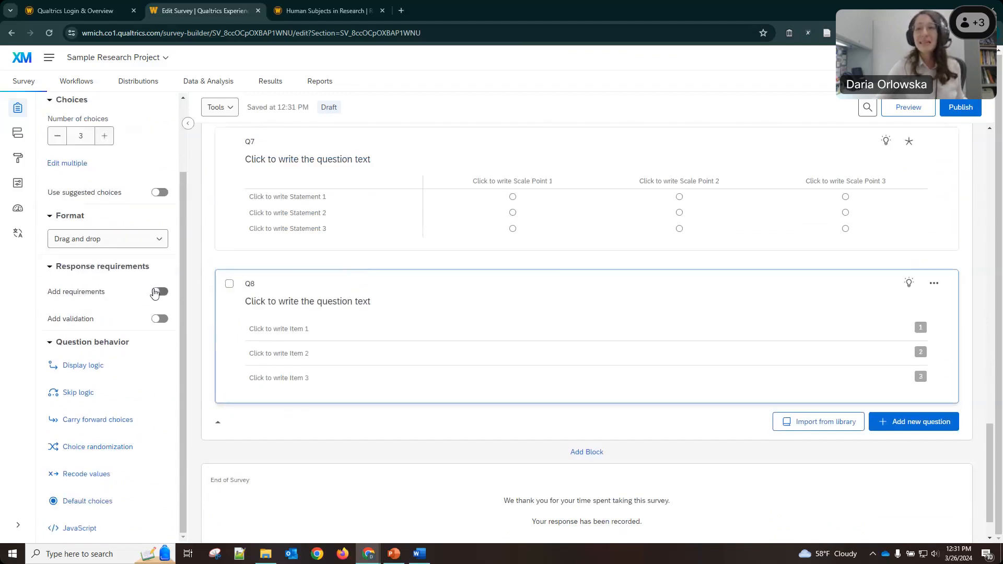
pyautogui.click(158, 291)
pyautogui.click(78, 334)
pyautogui.scroll(1, 435, 330)
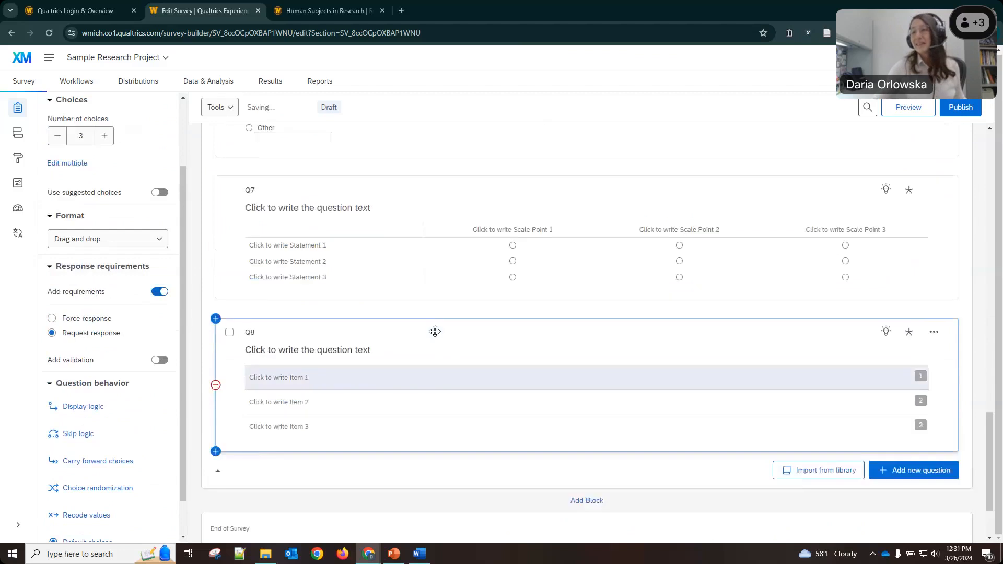
pyautogui.scroll(1, 434, 331)
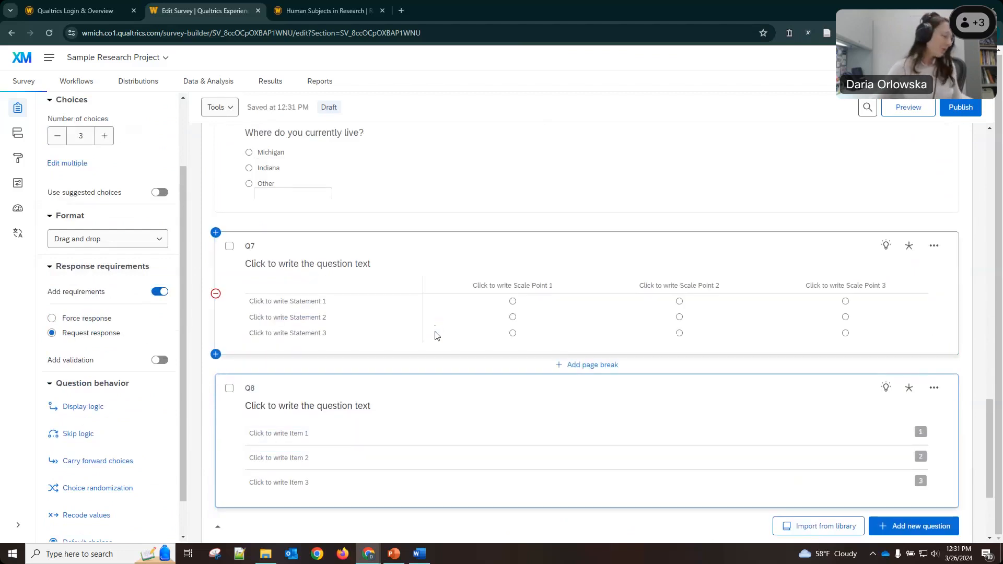
pyautogui.hotkey('alt', 'Tab')
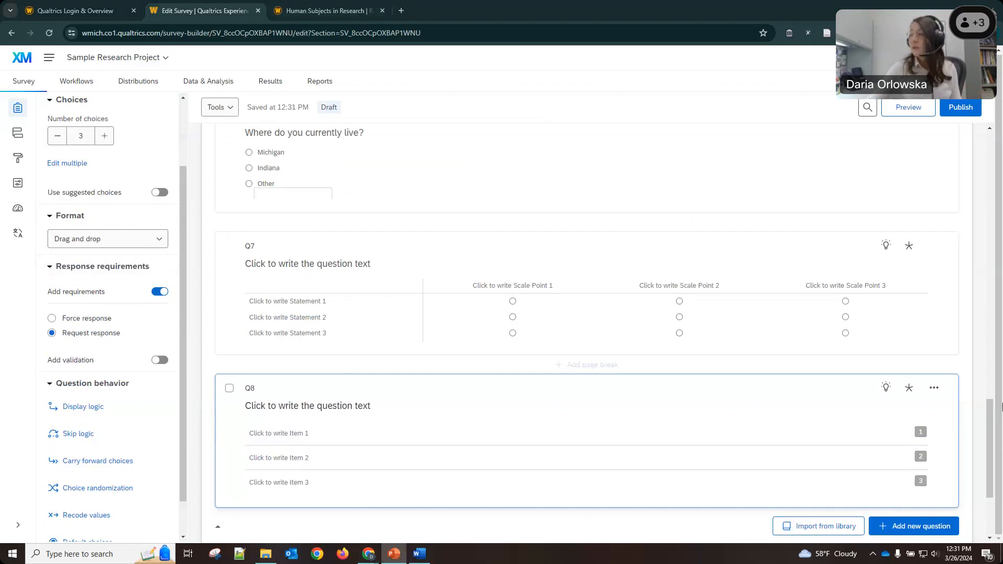
# Return to the top, select Participant Consent and Consent Language, then open Survey Flow.
pyautogui.moveTo(989, 449); pyautogui.dragTo(996, 88)
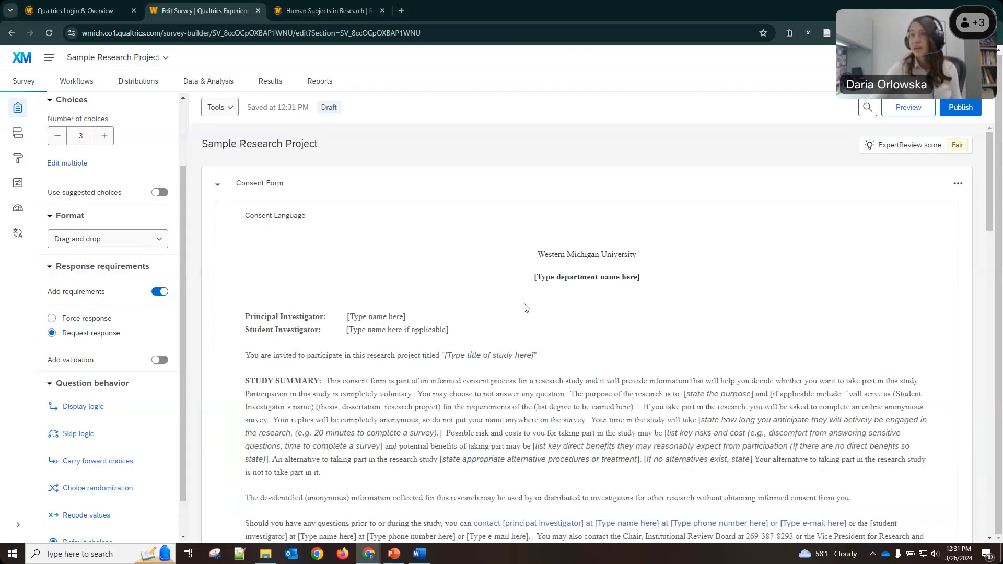
pyautogui.scroll(-3, 527, 308)
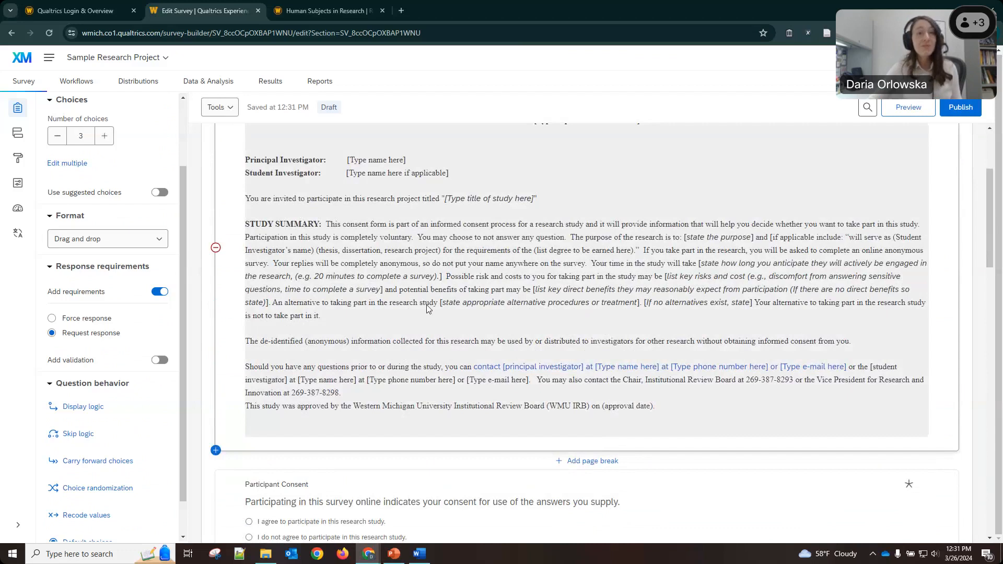
pyautogui.scroll(-3, 426, 308)
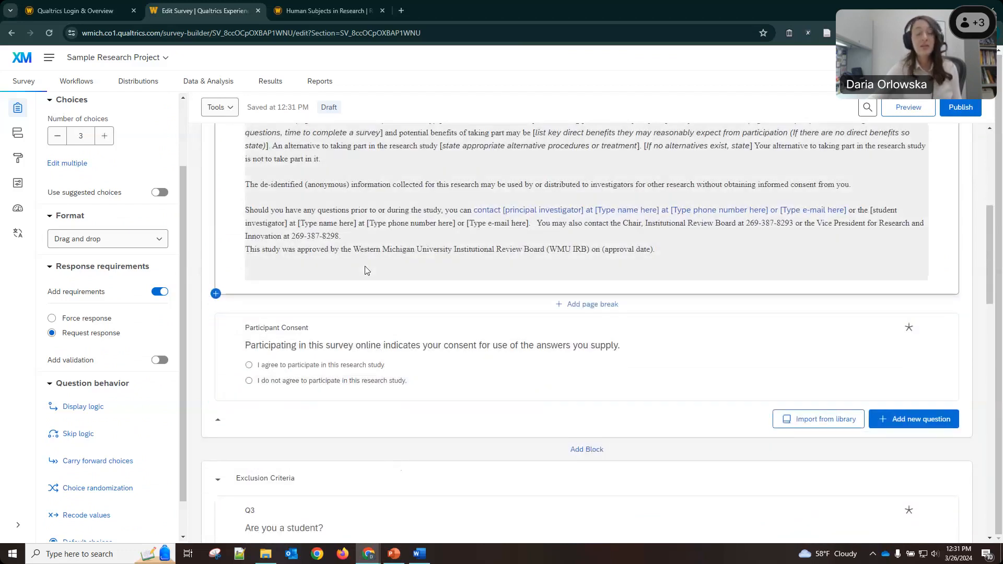
pyautogui.click(291, 365)
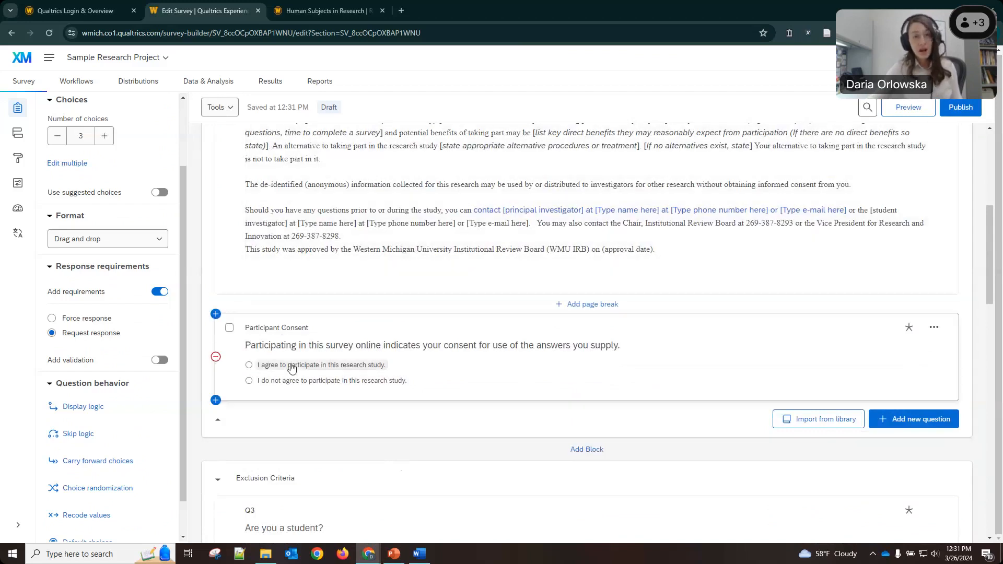
pyautogui.click(361, 245)
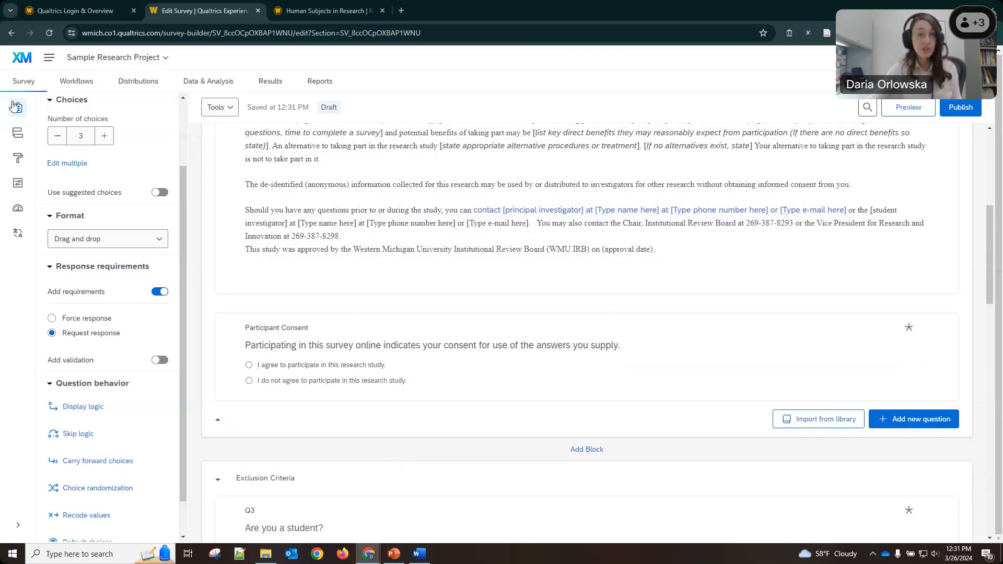
pyautogui.click(18, 136)
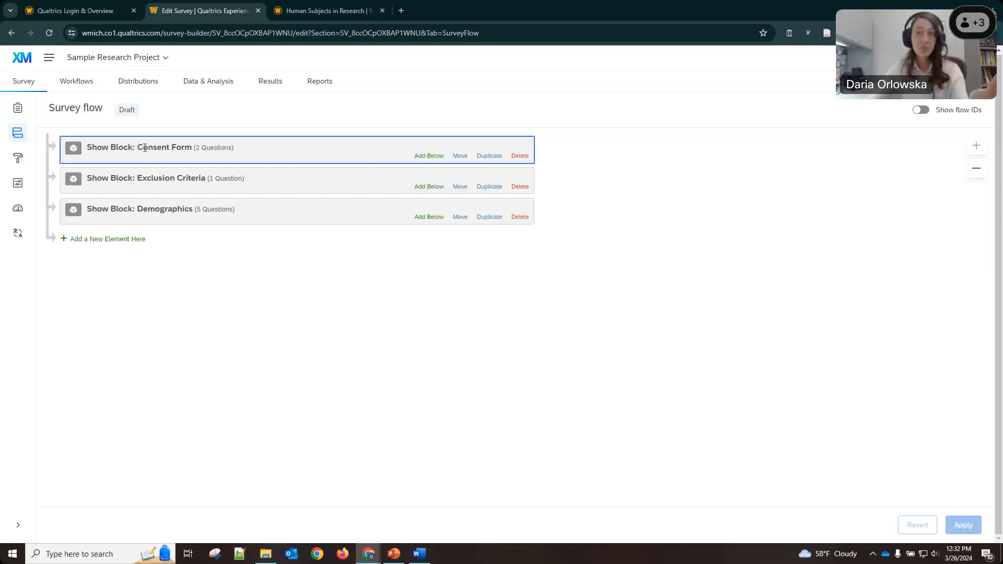
# Add a new flow element below the Consent Form block.
pyautogui.click(428, 157)
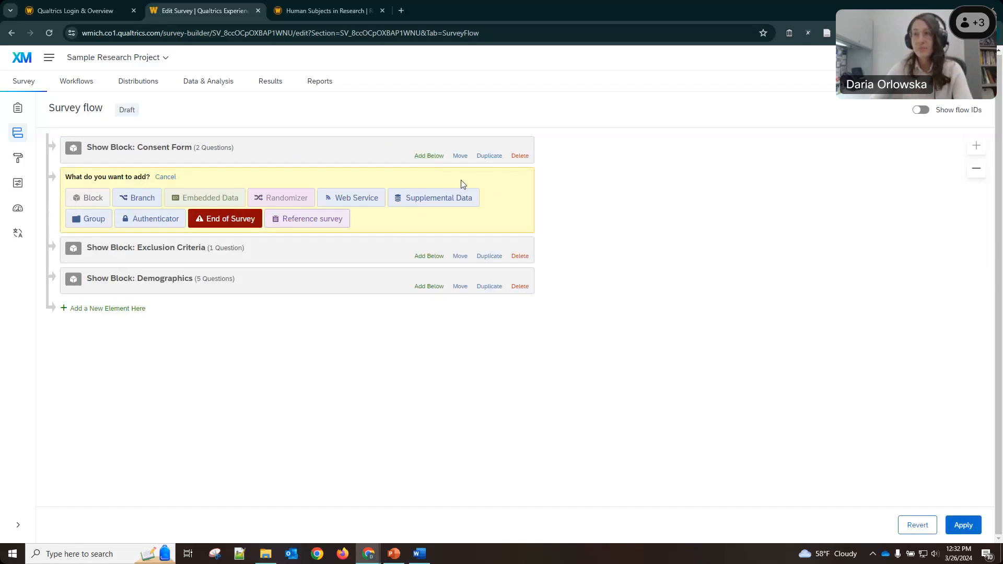
# Insert a Branch after Consent Form and move Exclusion Criteria inside it.
pyautogui.click(134, 200)
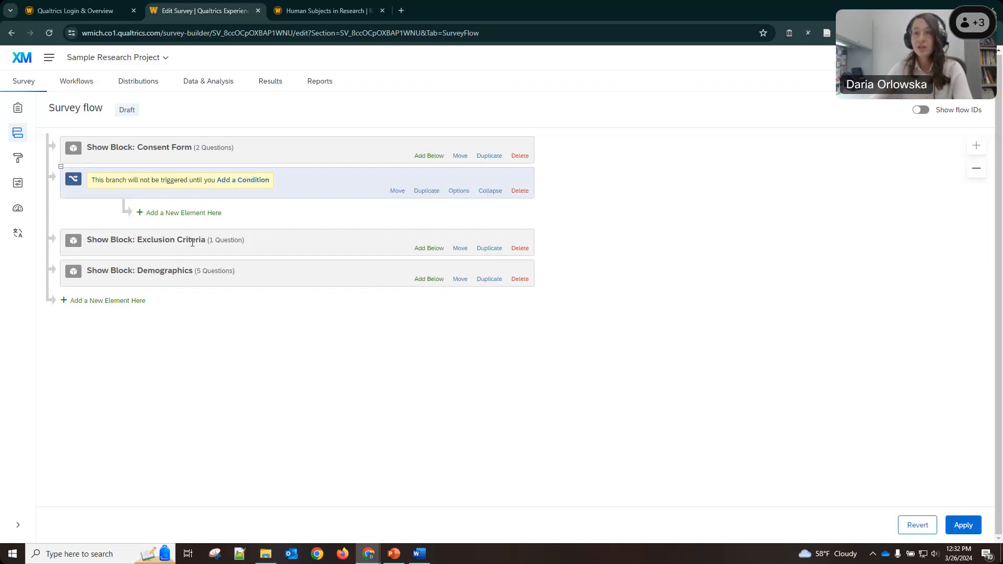
pyautogui.moveTo(462, 249)
pyautogui.mouseDown()
pyautogui.moveTo(454, 235)
pyautogui.moveTo(465, 258)
pyautogui.mouseUp()
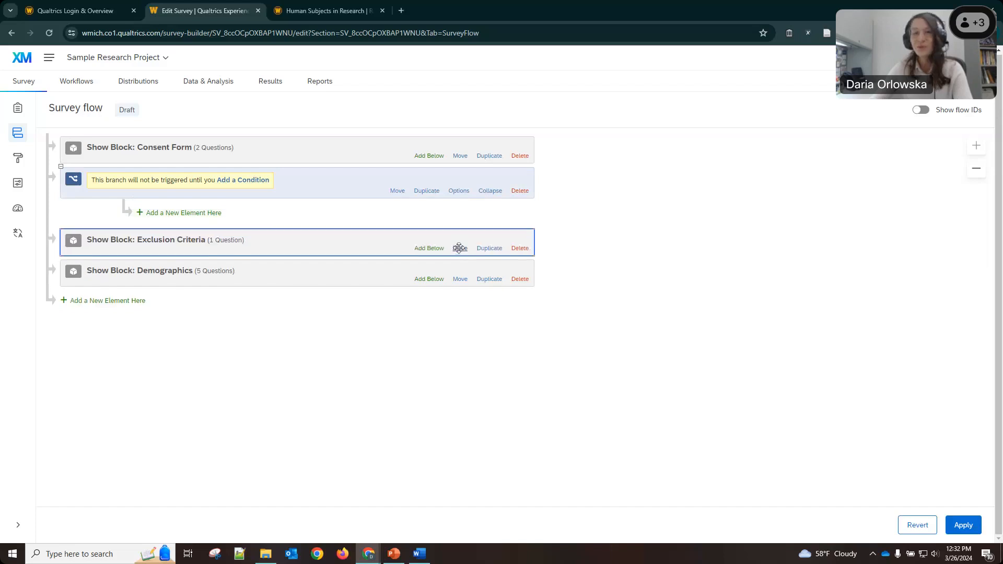
pyautogui.moveTo(461, 246); pyautogui.dragTo(363, 214)
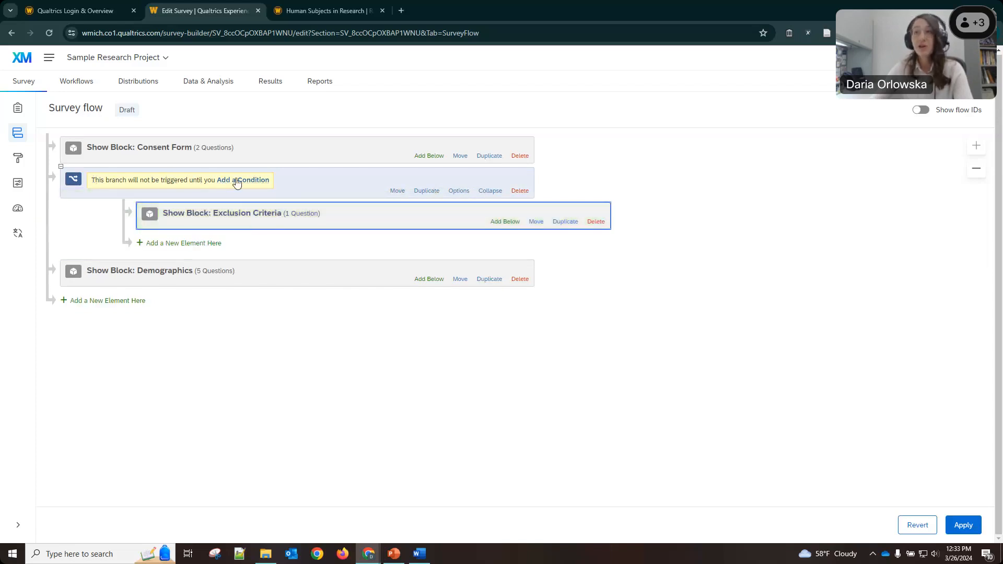
# Set the branch condition: Participant Consent 'I agree to participate in this research study' Is Selected.
pyautogui.click(236, 180)
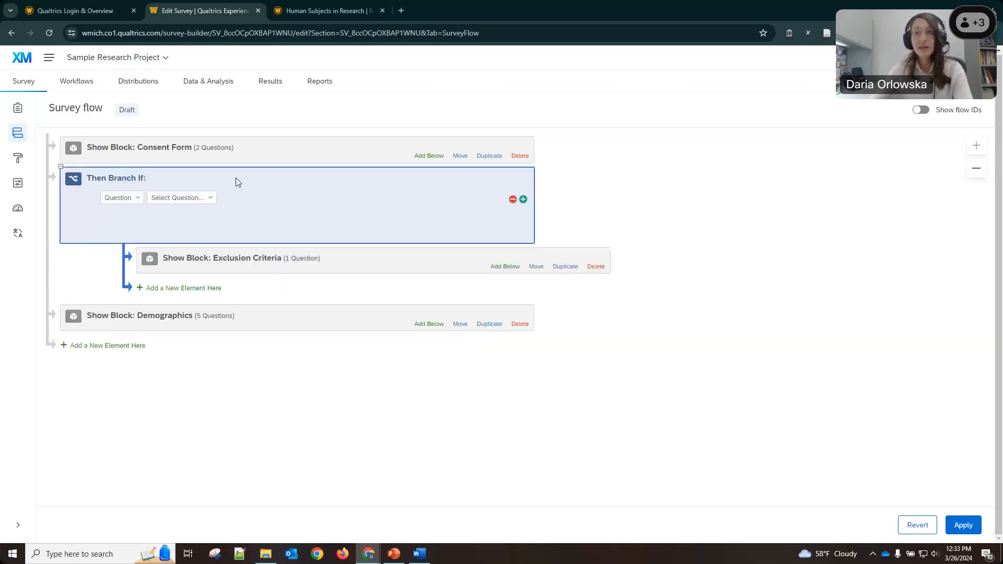
pyautogui.click(179, 197)
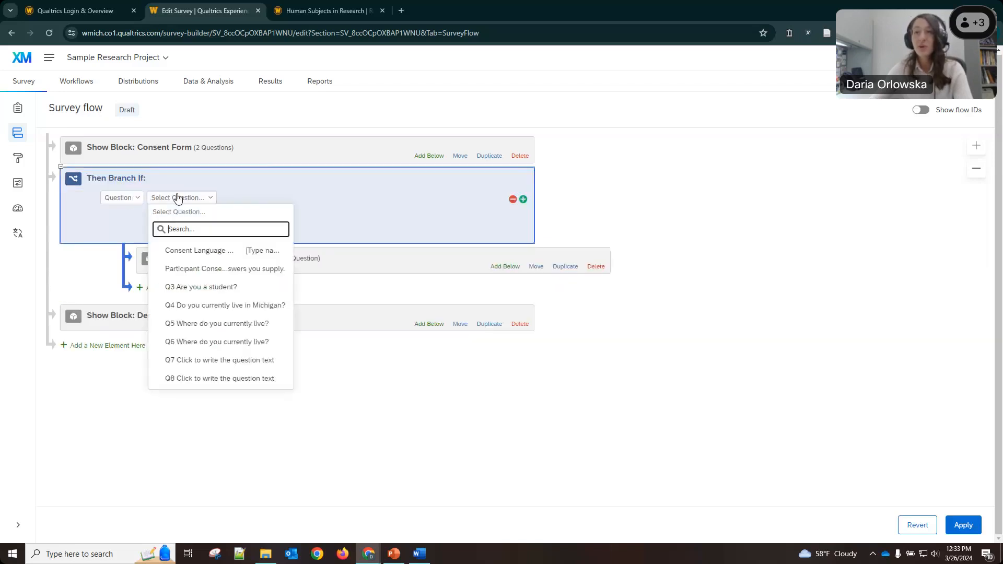
pyautogui.click(200, 269)
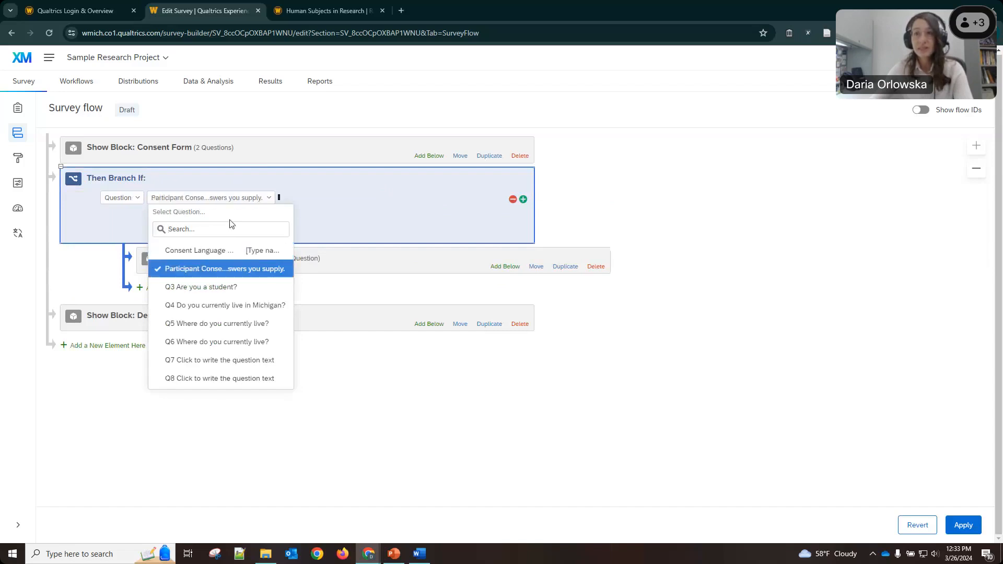
pyautogui.click(309, 199)
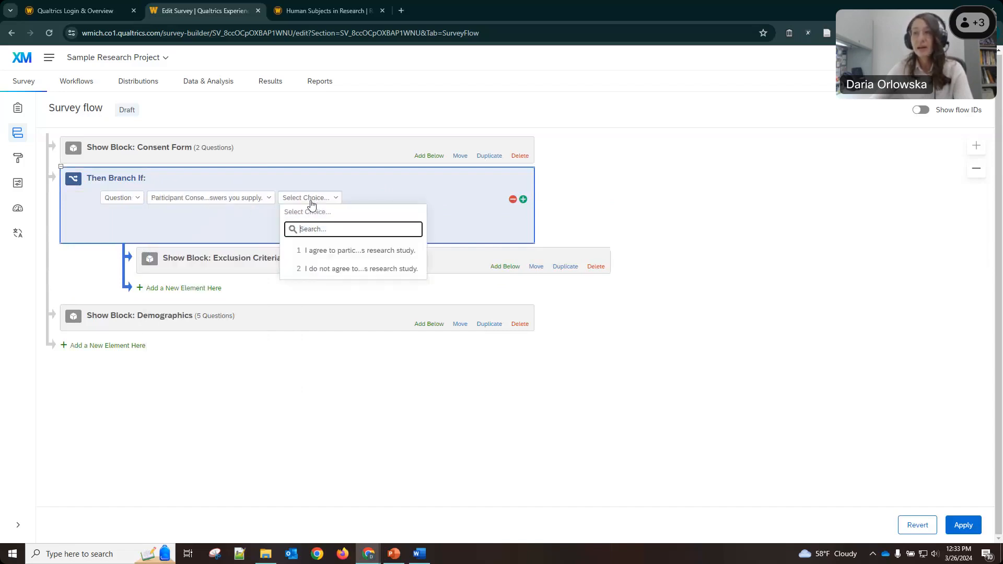
pyautogui.click(322, 253)
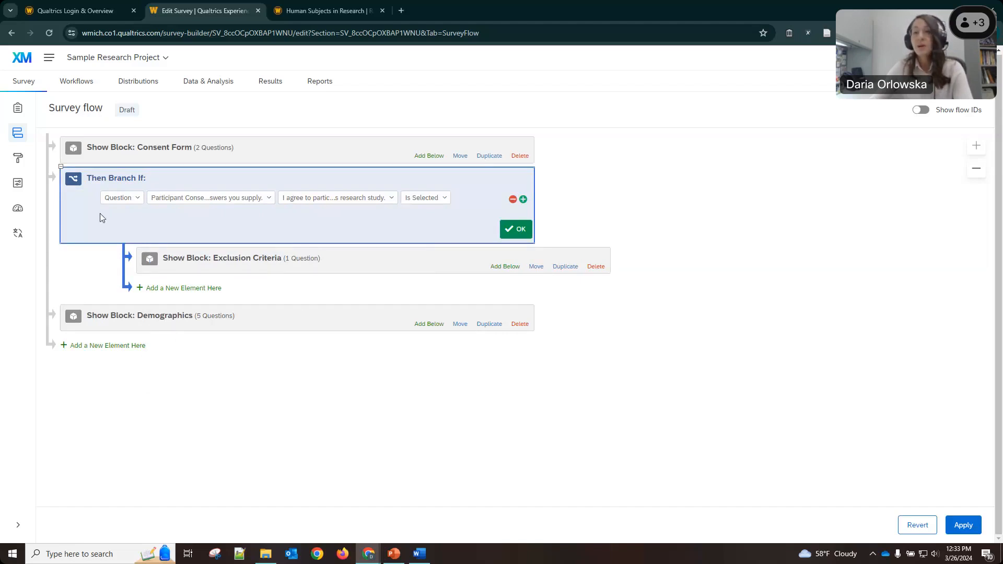
pyautogui.click(264, 263)
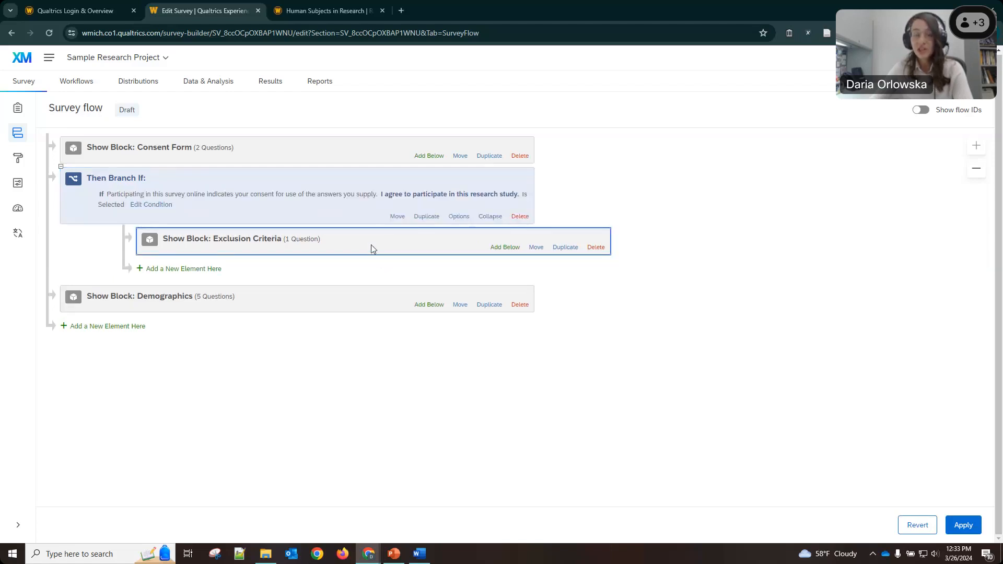
# Add a nested Branch after Exclusion Criteria with condition Q3 'Are you a student?' Yes Is Selected.
pyautogui.click(509, 248)
pyautogui.click(233, 290)
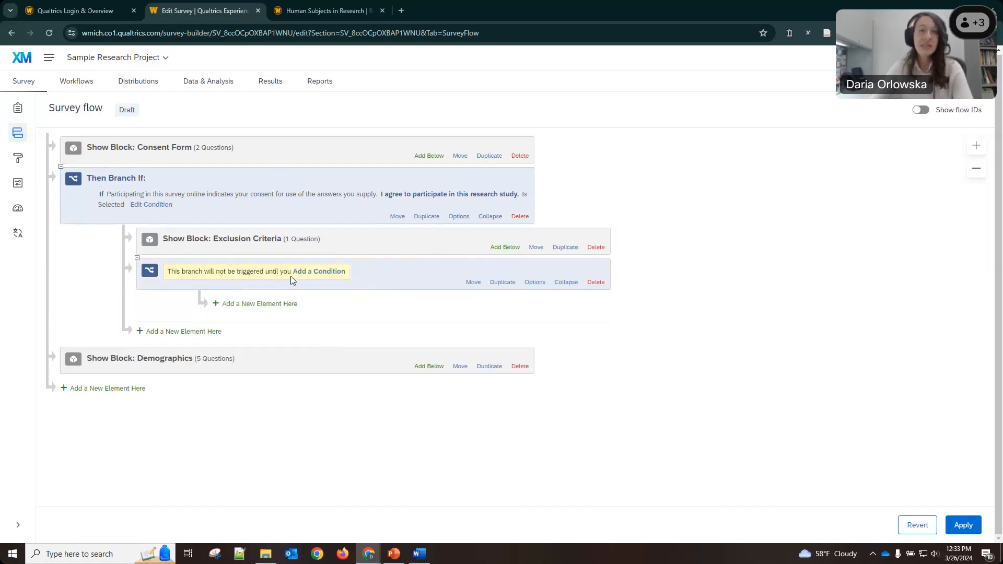
pyautogui.click(332, 272)
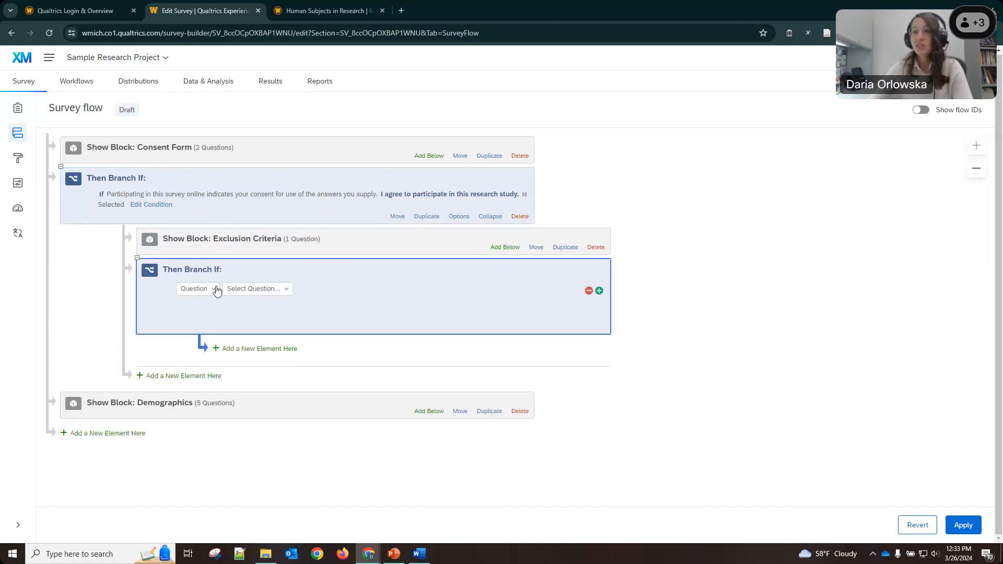
pyautogui.click(251, 291)
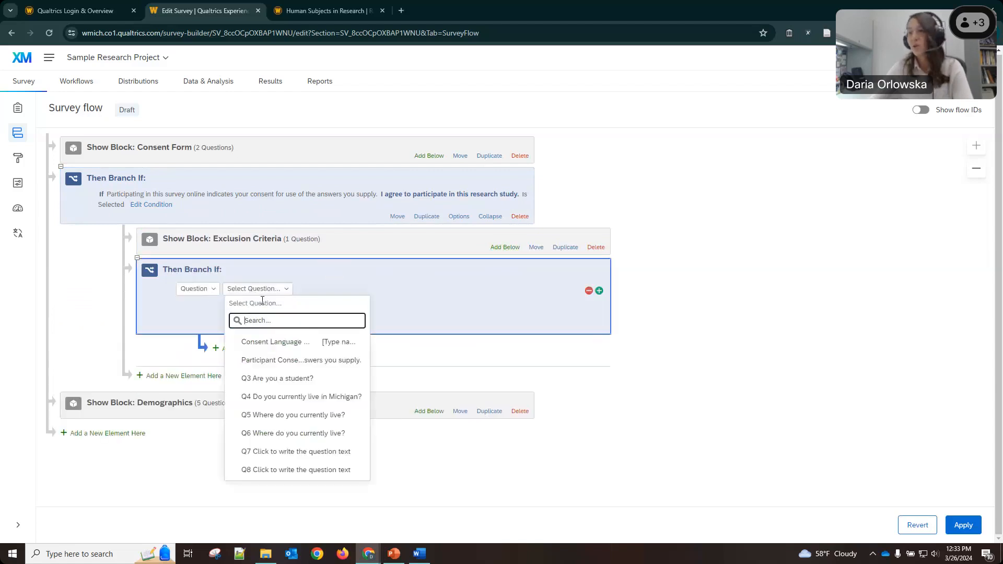
pyautogui.click(266, 378)
pyautogui.click(327, 290)
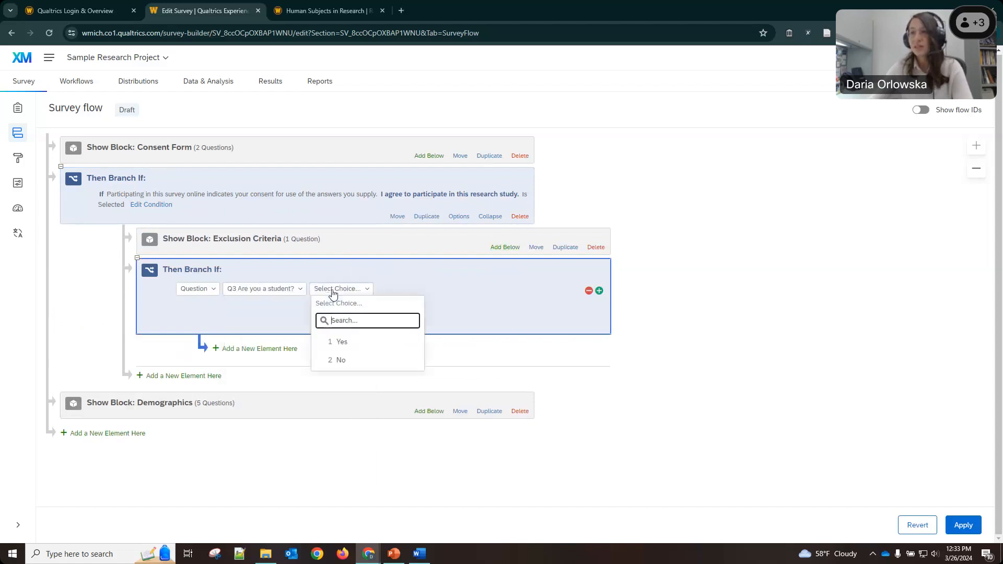
pyautogui.click(340, 342)
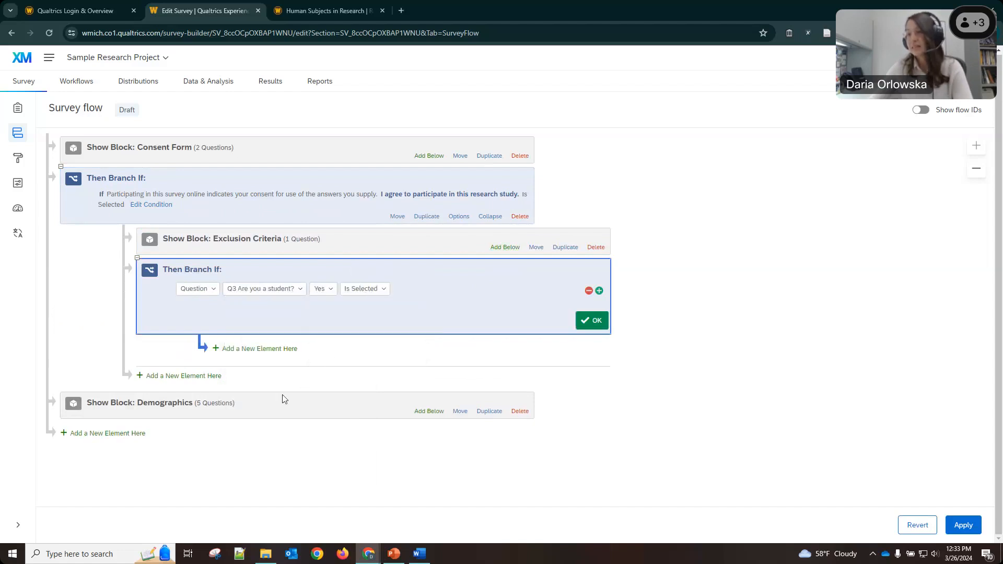
# Move the Demographics block into the student Yes branch.
pyautogui.click(261, 410)
pyautogui.moveTo(460, 381); pyautogui.dragTo(584, 330)
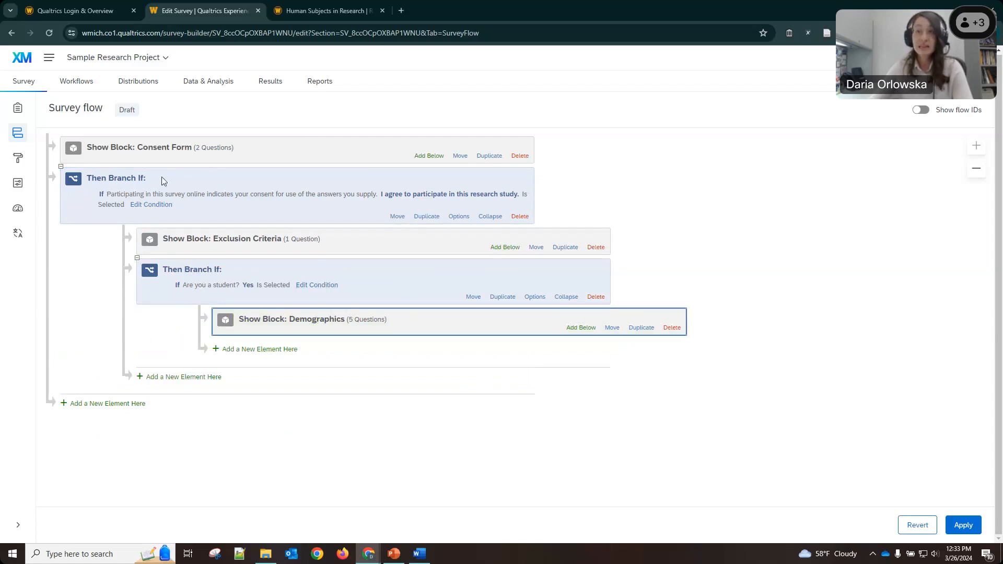
pyautogui.click(163, 147)
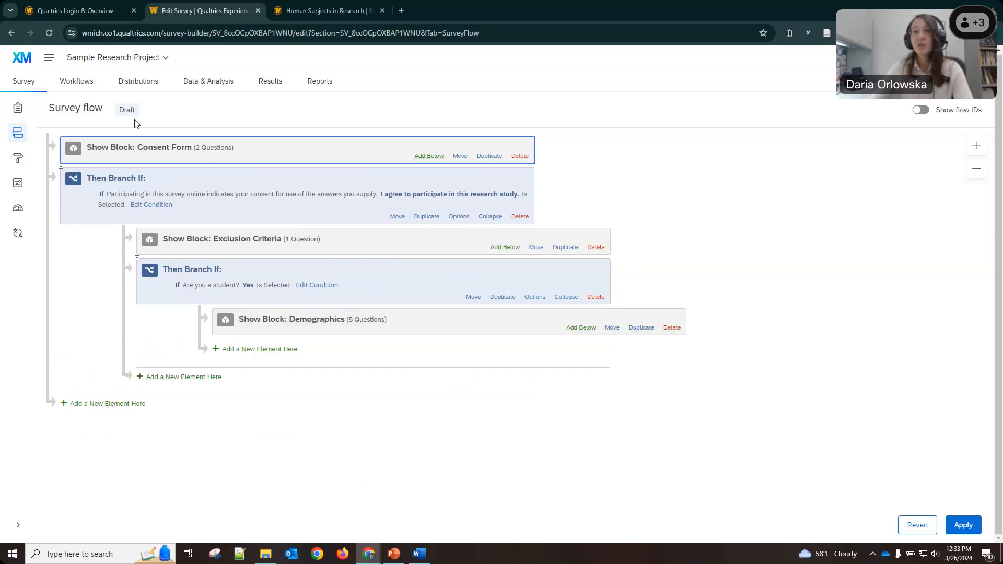
# Add a Branch below Consent Form triggered by 'I do not agree to participate' Is Selected.
pyautogui.click(426, 157)
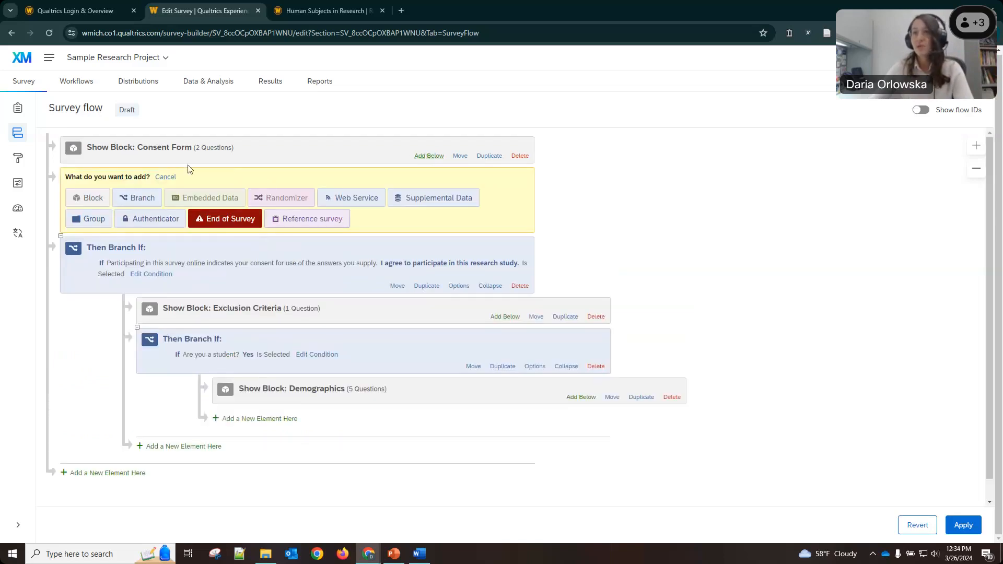
pyautogui.scroll(-1, 157, 190)
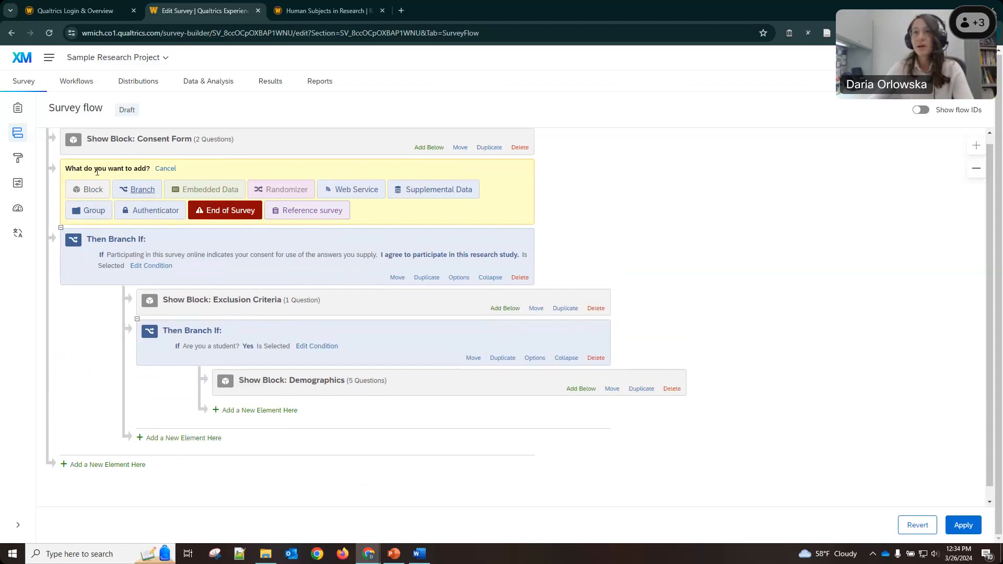
pyautogui.click(141, 191)
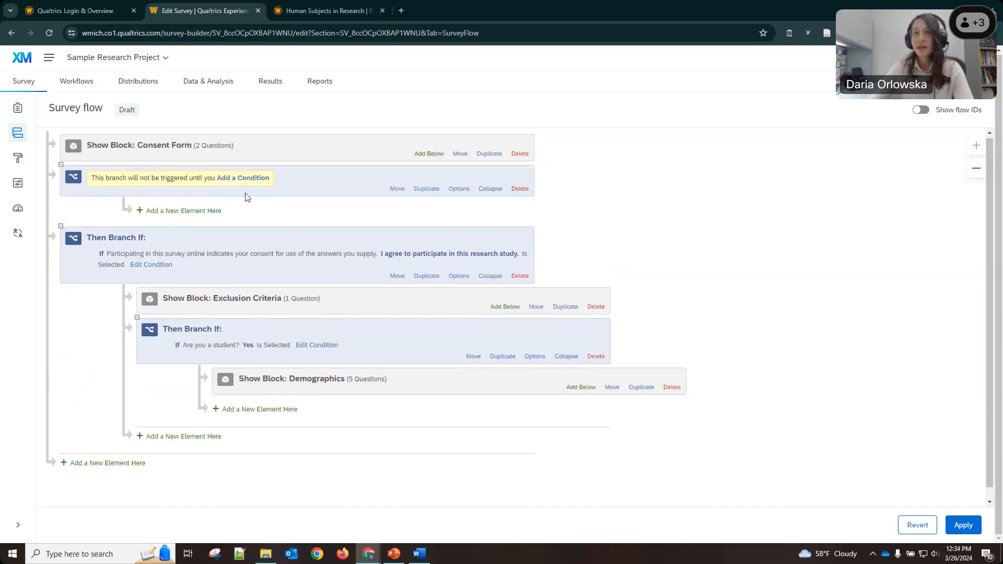
pyautogui.click(242, 178)
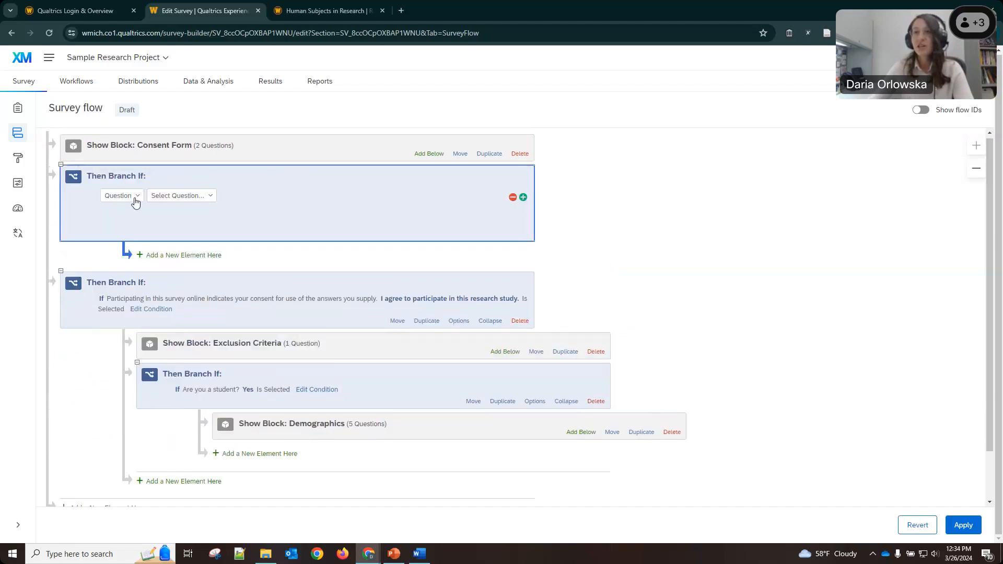
pyautogui.click(158, 197)
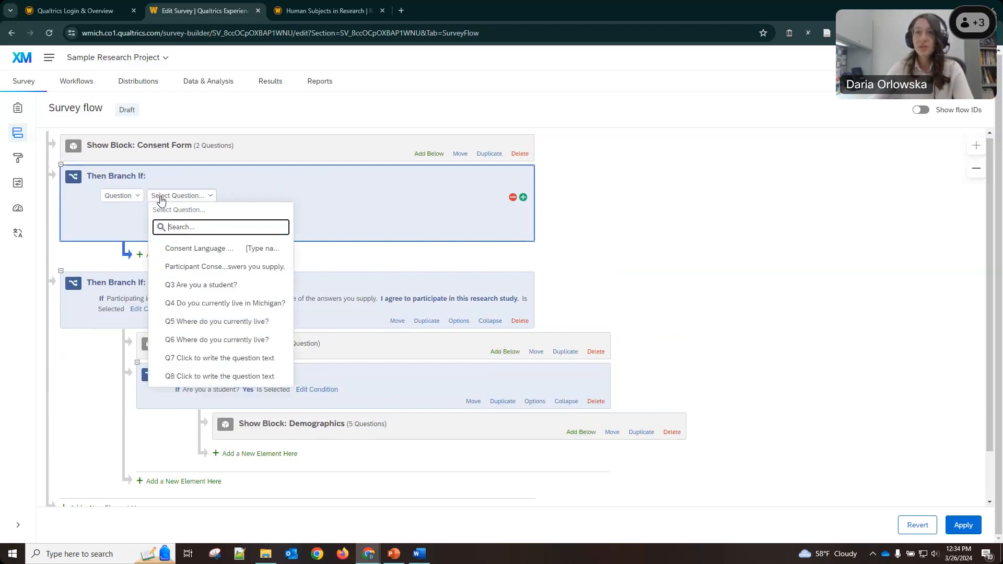
pyautogui.click(201, 268)
pyautogui.click(290, 195)
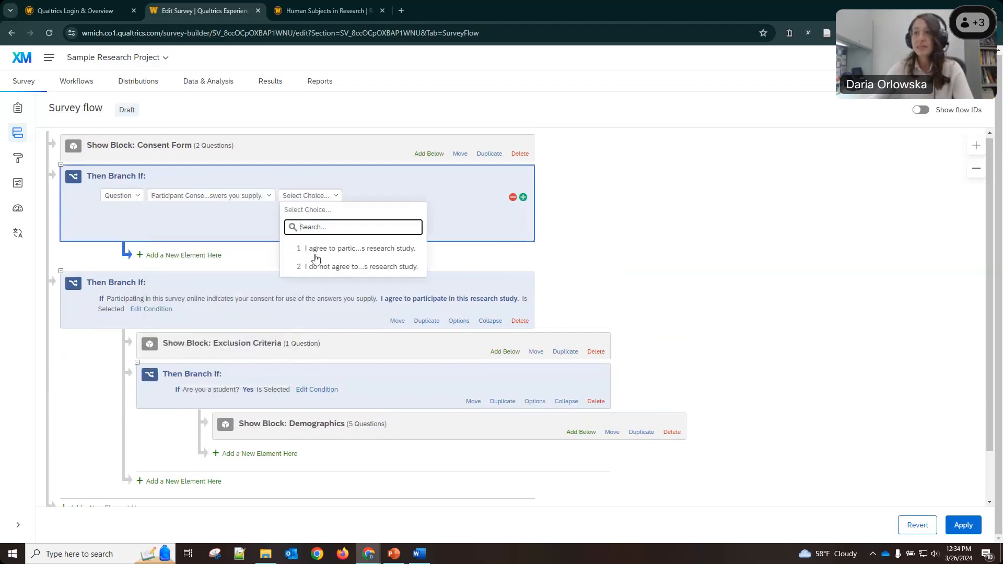
pyautogui.click(337, 268)
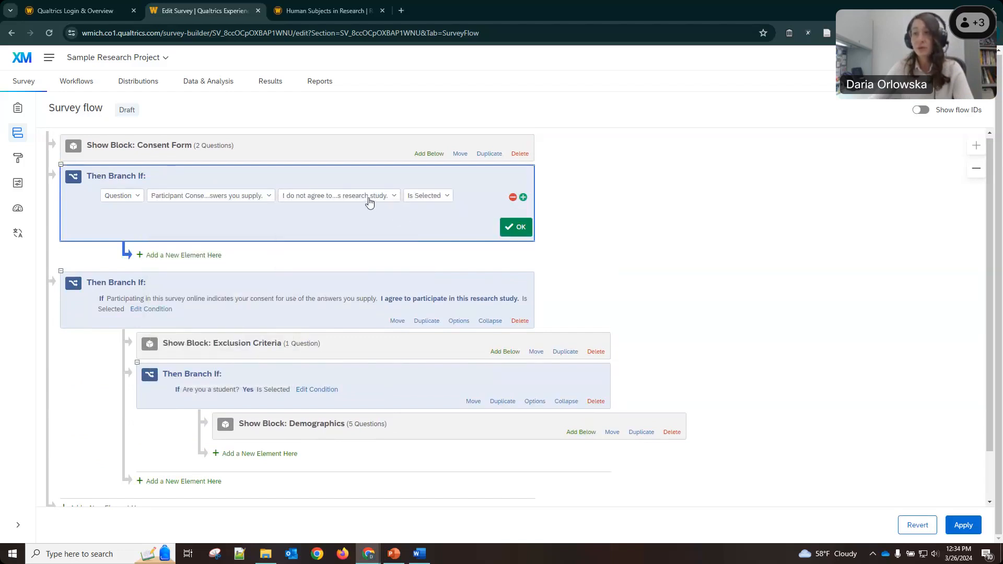
# Place an End of Survey element inside the non-consent branch.
pyautogui.click(152, 258)
pyautogui.click(288, 278)
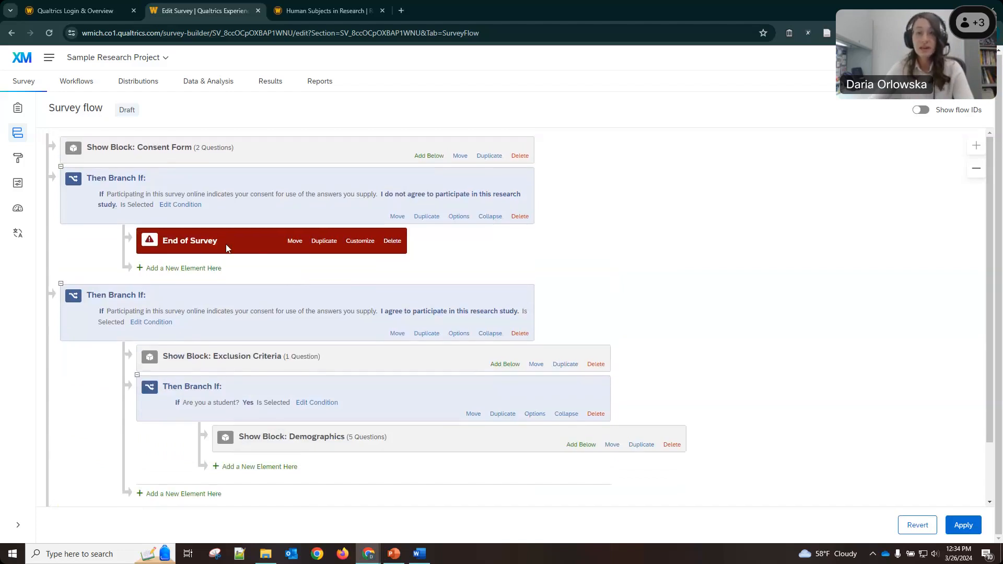
pyautogui.scroll(-2, 260, 255)
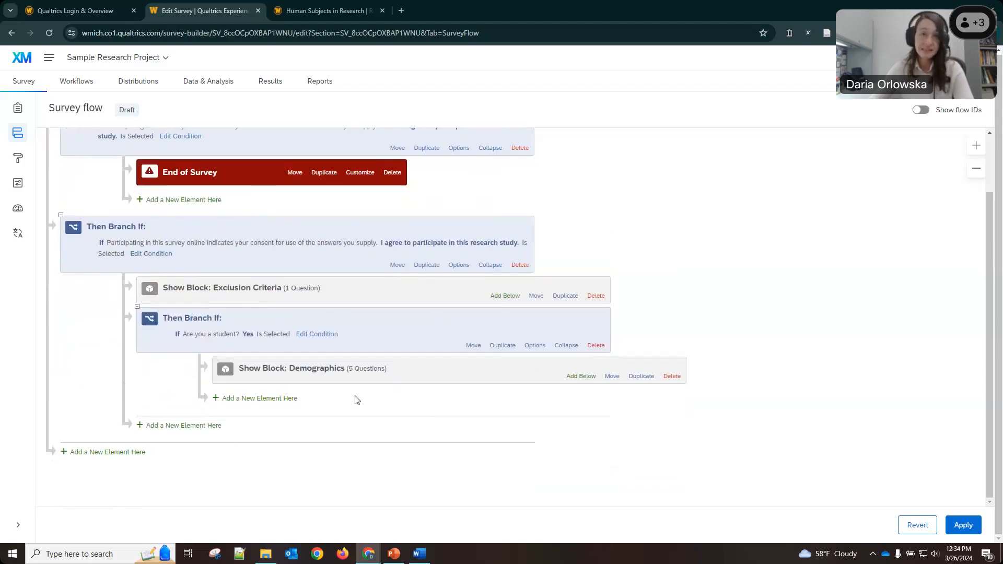
pyautogui.scroll(2, 348, 376)
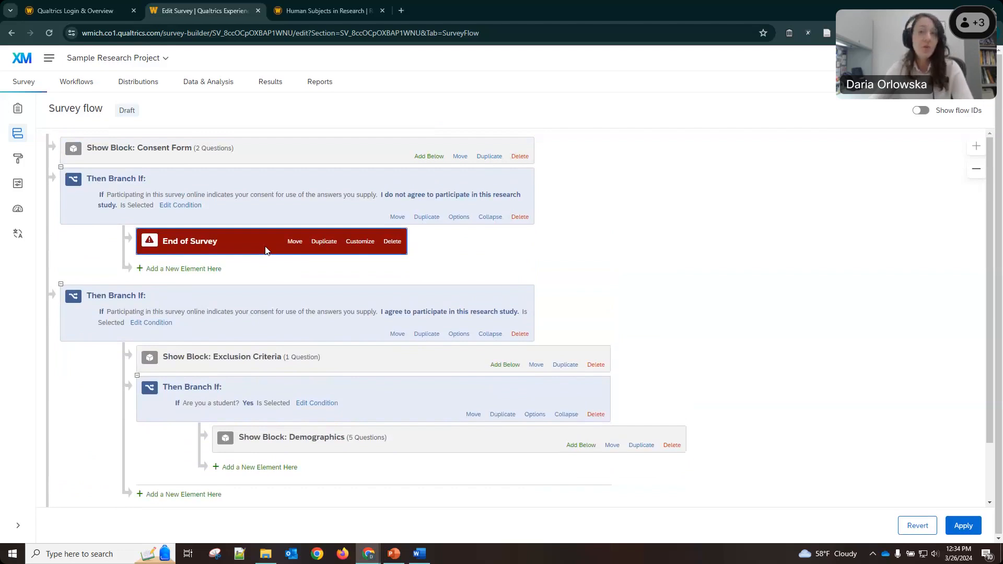
pyautogui.click(358, 242)
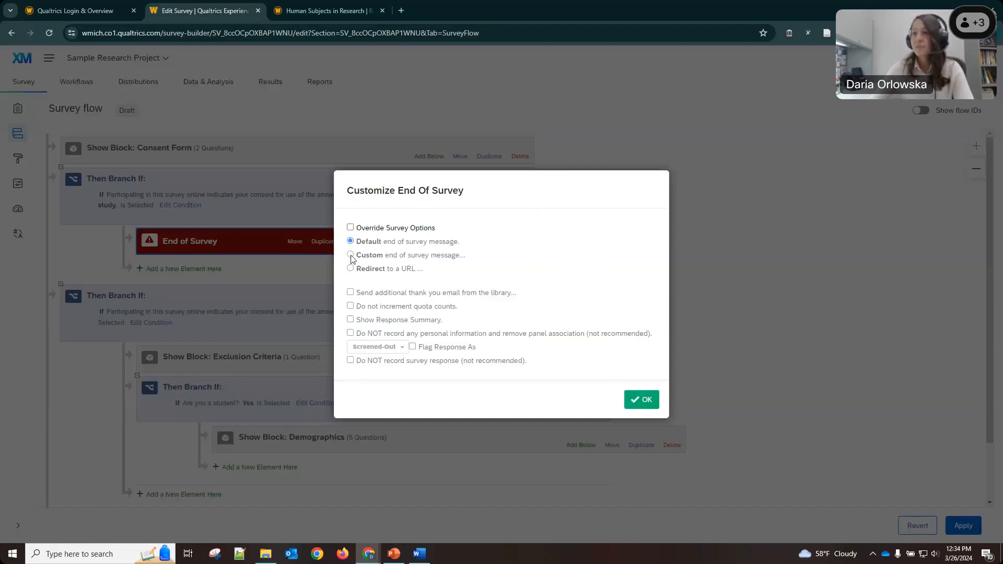
pyautogui.click(349, 227)
pyautogui.click(350, 254)
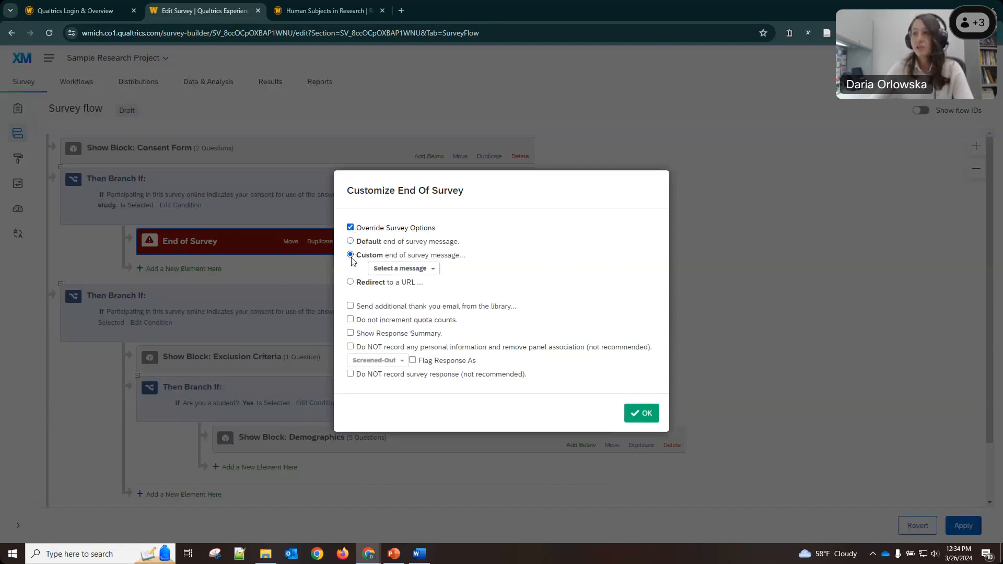
pyautogui.click(402, 270)
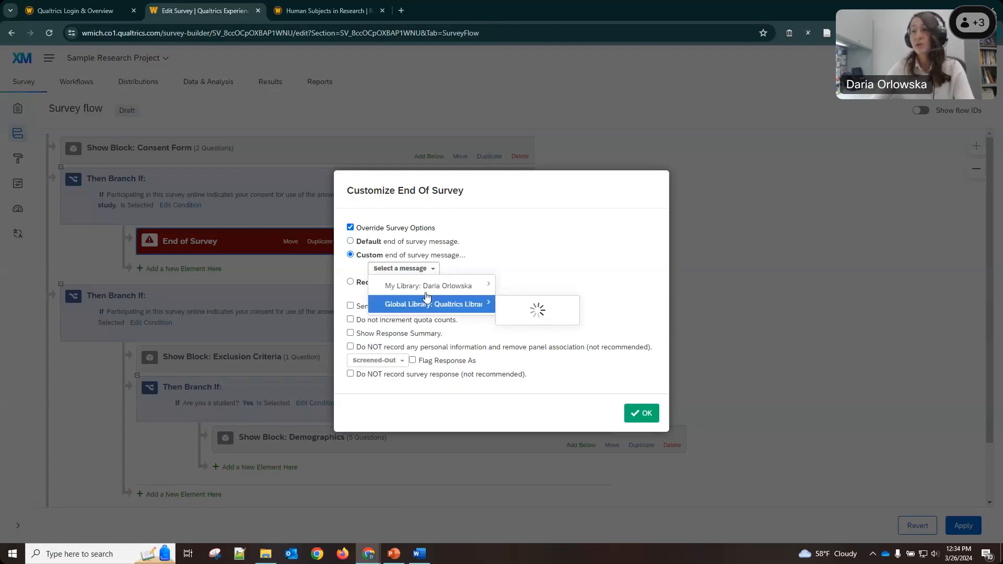
pyautogui.moveTo(428, 287)
pyautogui.click(510, 206)
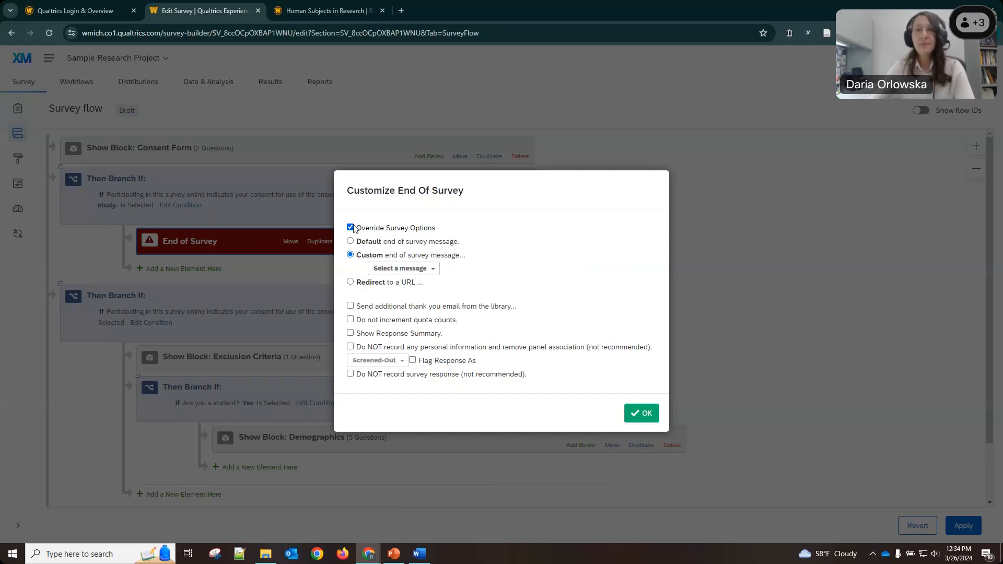
pyautogui.click(350, 227)
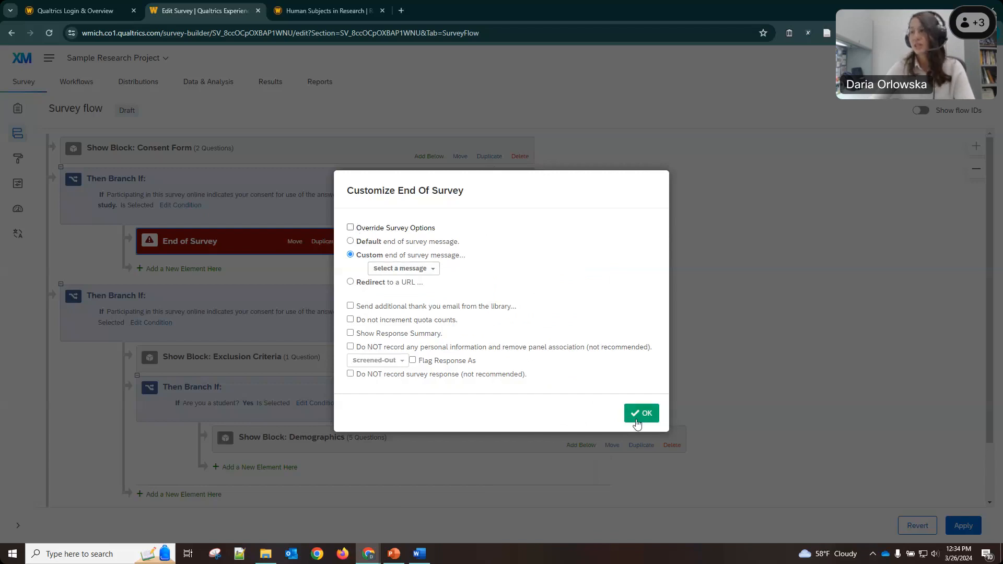
pyautogui.click(638, 419)
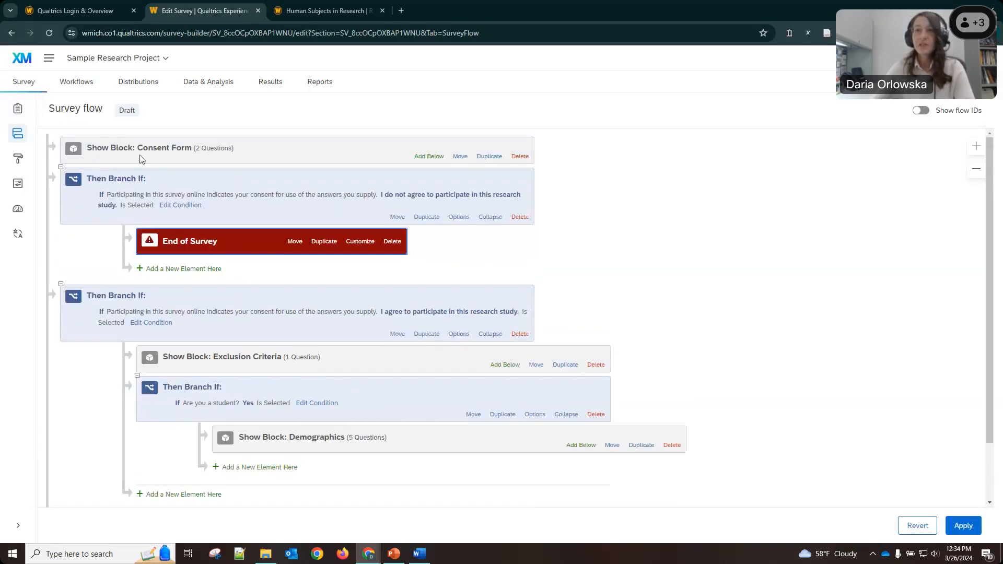
pyautogui.scroll(-2, 253, 282)
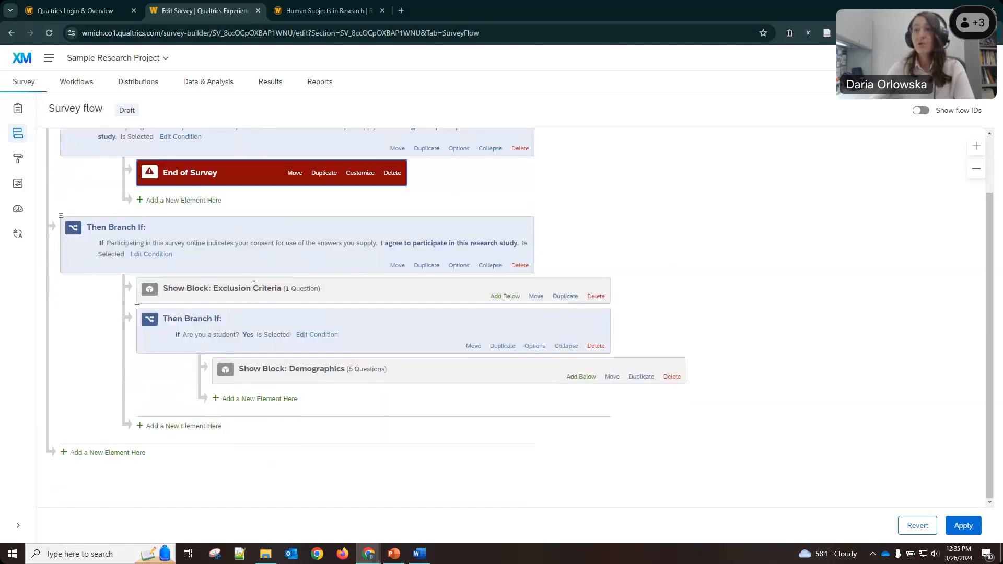
pyautogui.click(254, 294)
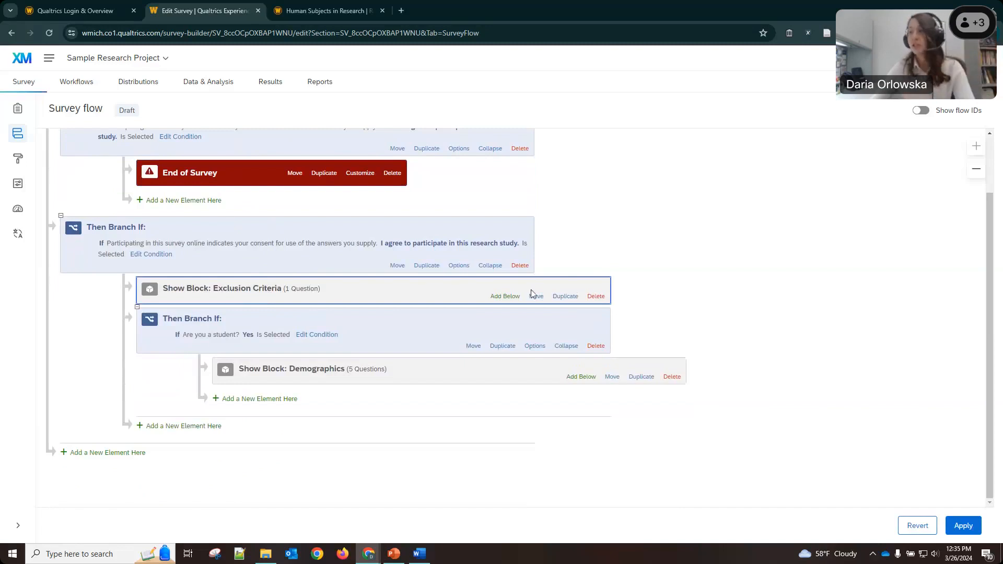
# Add a Branch below Exclusion Criteria with condition Q3 'Are you a student?' No Is Selected.
pyautogui.click(504, 296)
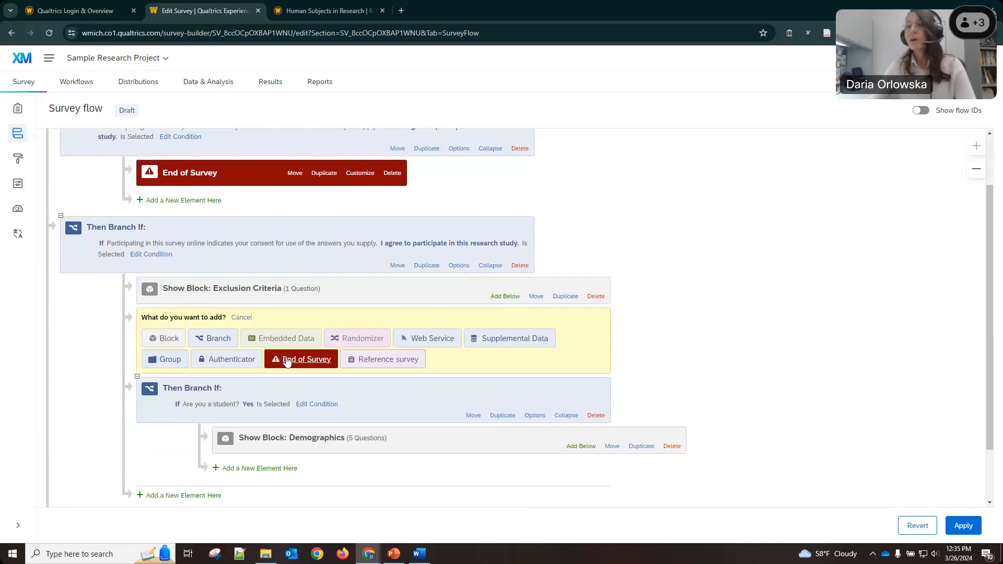
pyautogui.click(202, 338)
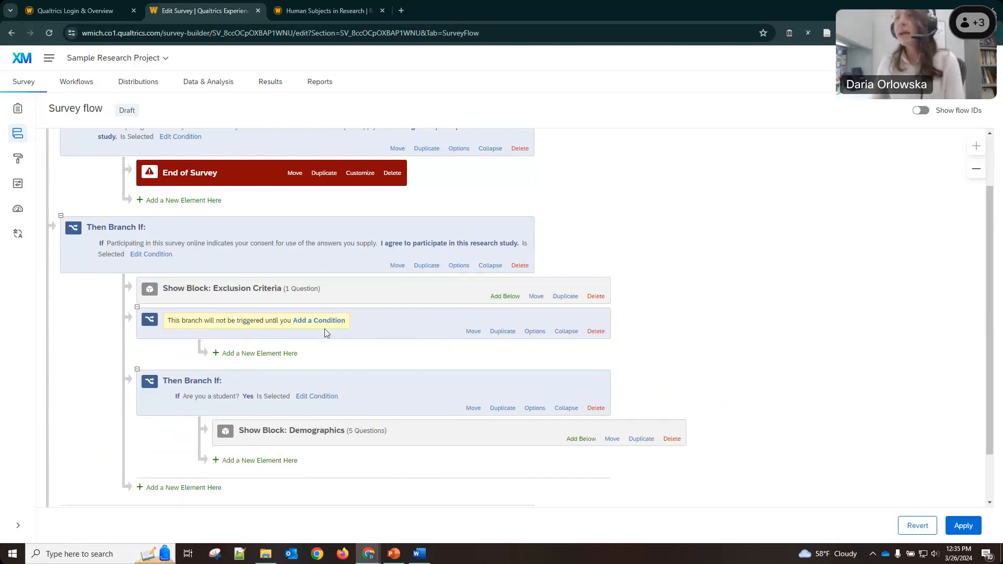
pyautogui.click(327, 321)
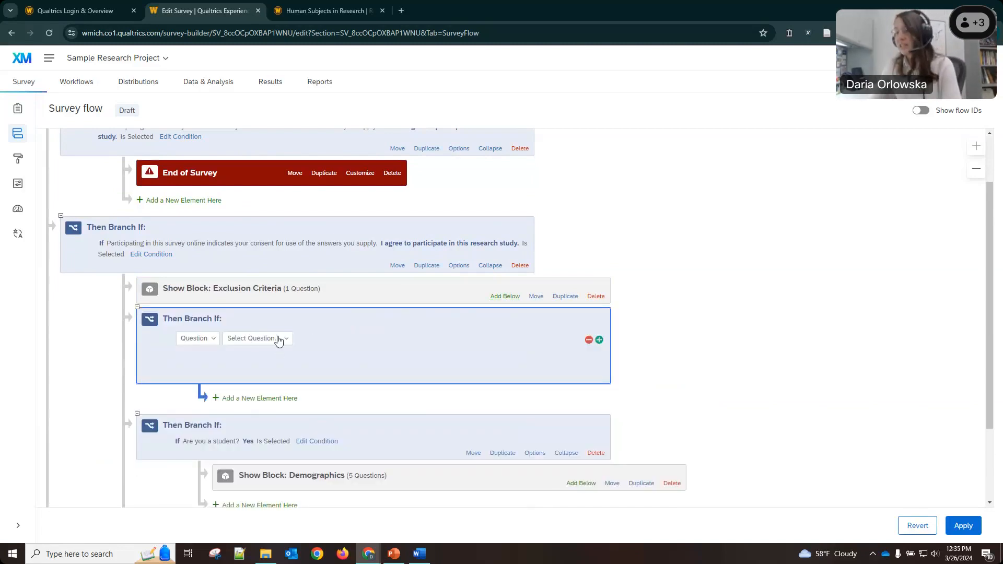
pyautogui.click(278, 340)
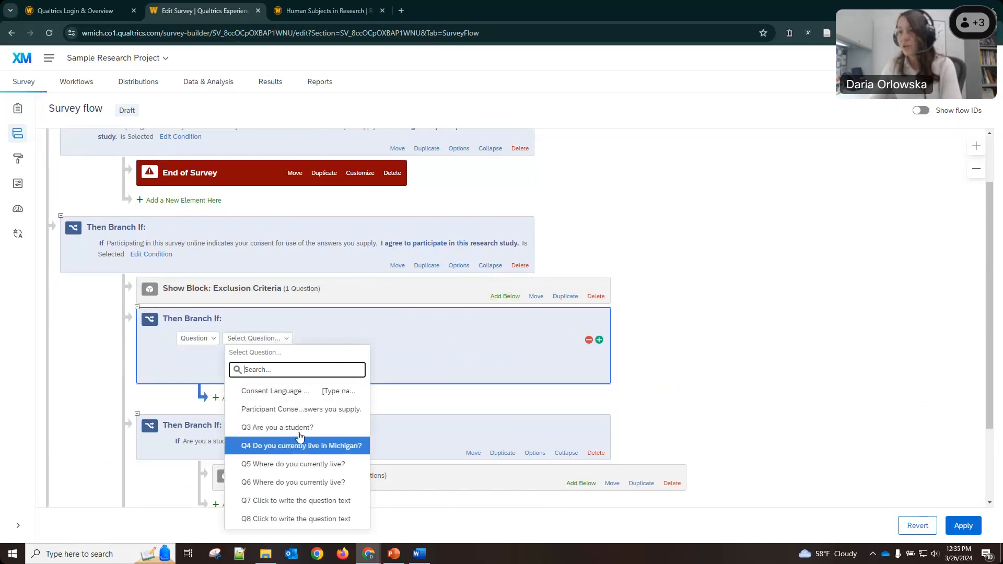
pyautogui.click(282, 428)
pyautogui.click(360, 339)
pyautogui.click(342, 409)
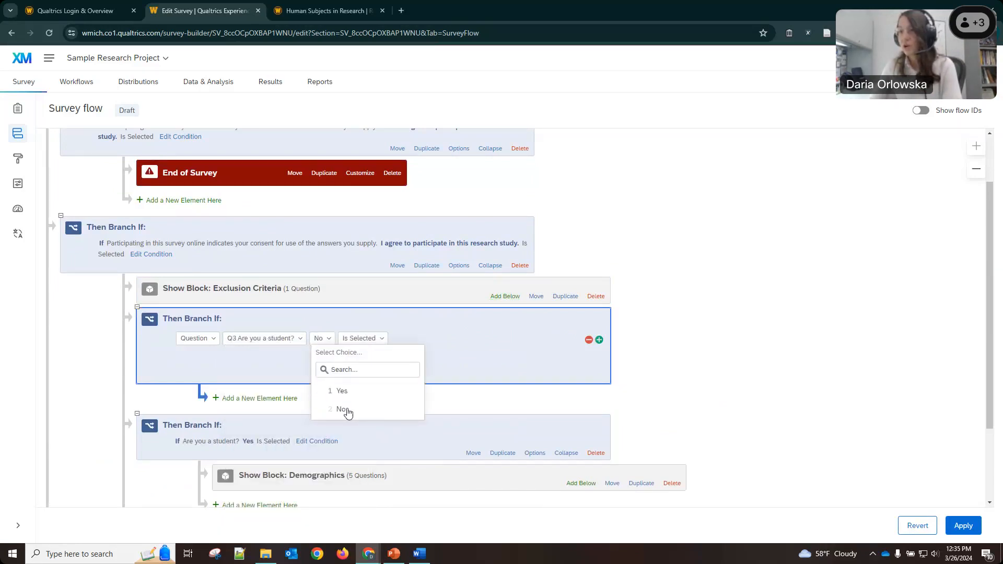
pyautogui.click(589, 374)
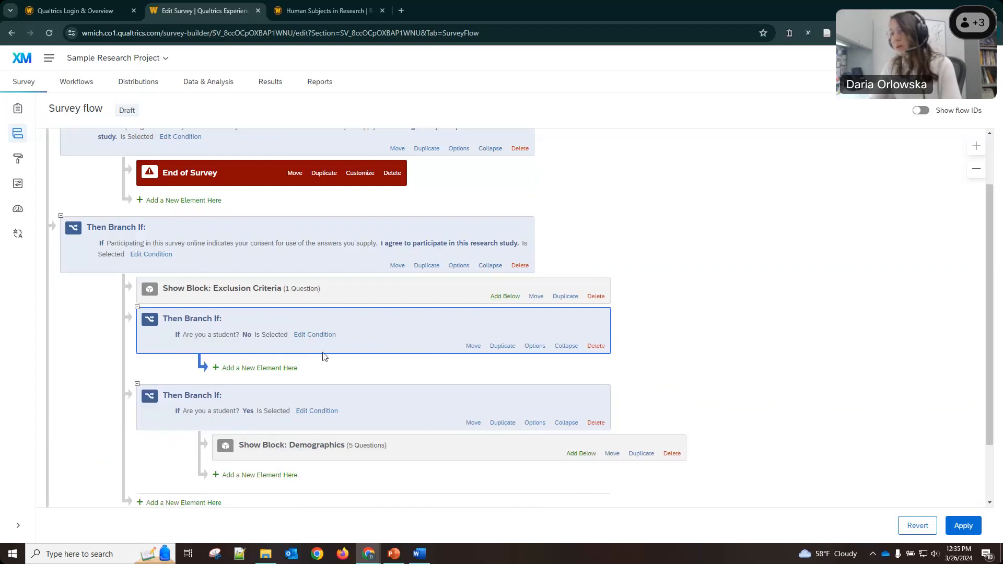
# Place an End of Survey element inside the student No branch.
pyautogui.scroll(-1, 323, 357)
pyautogui.click(233, 315)
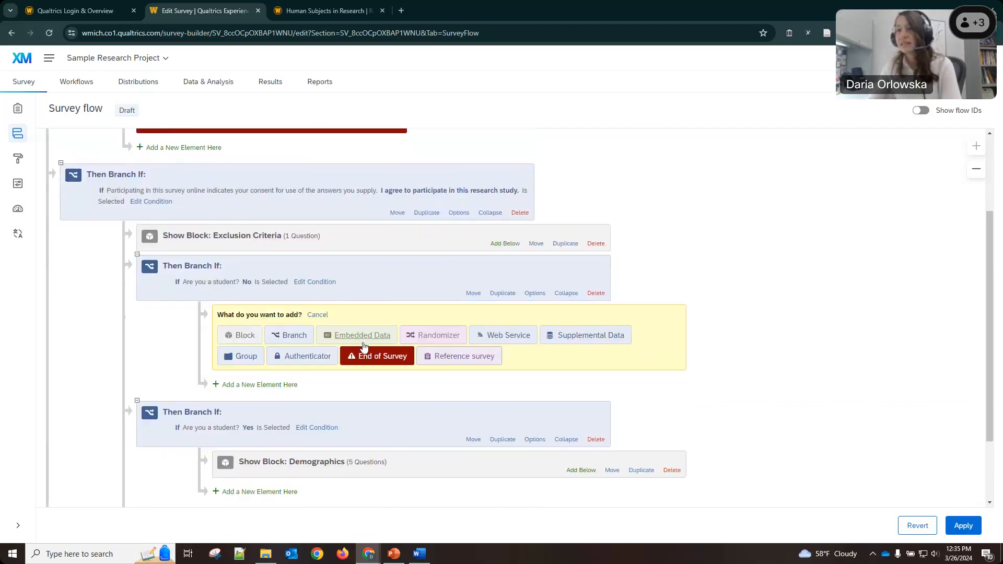
pyautogui.scroll(-1, 364, 346)
pyautogui.click(376, 304)
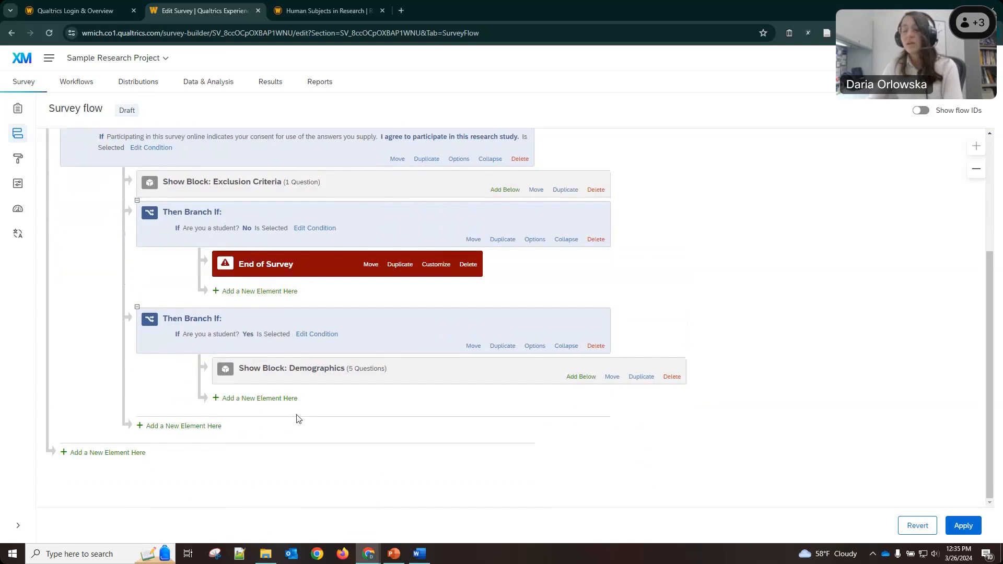
pyautogui.scroll(2, 298, 417)
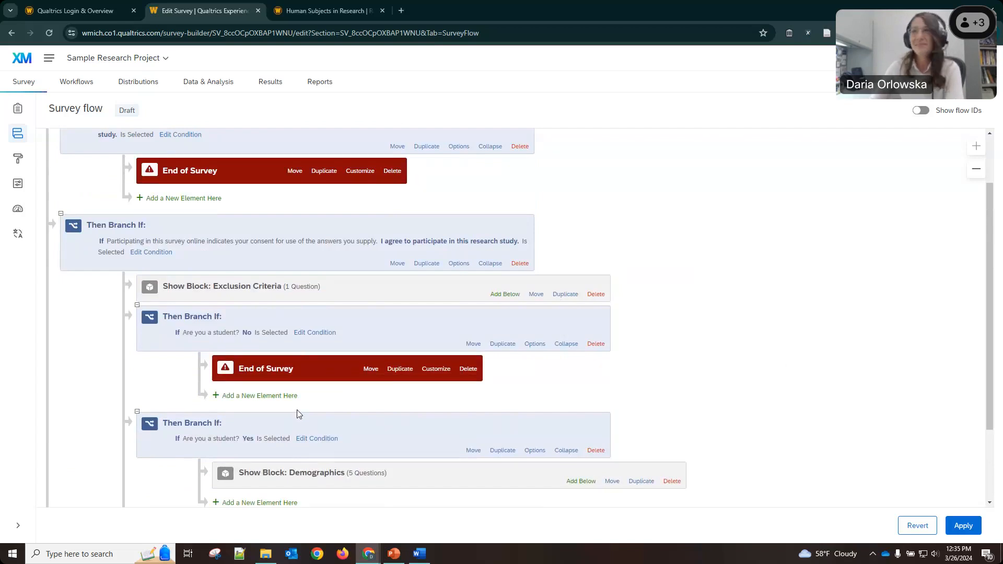
pyautogui.scroll(1, 297, 413)
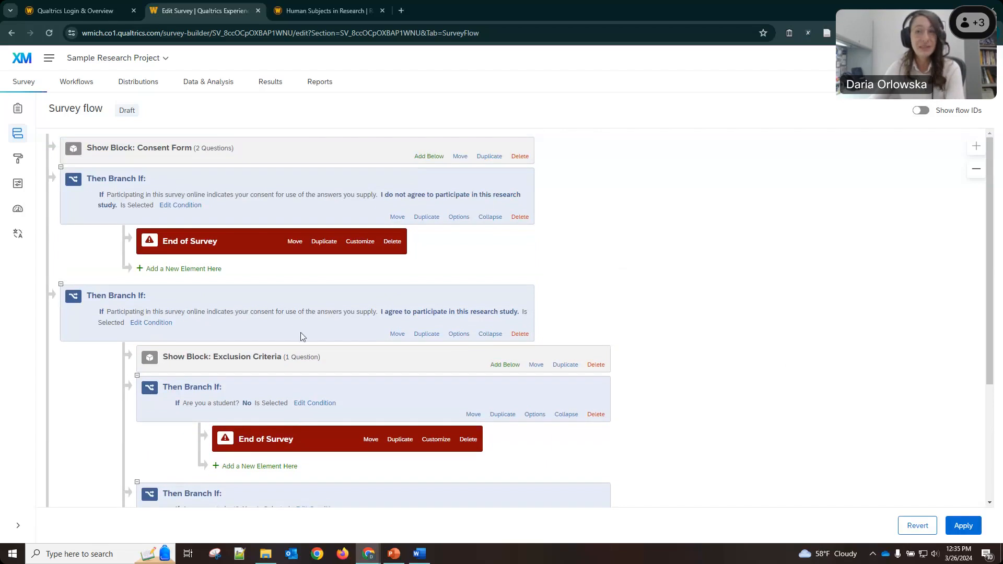
pyautogui.scroll(-1, 156, 149)
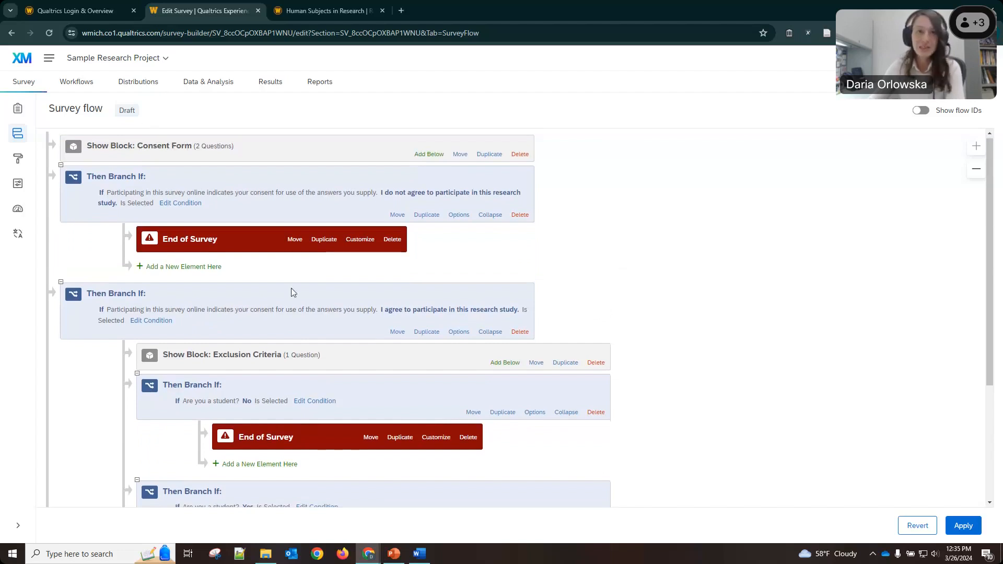
pyautogui.scroll(-2, 437, 445)
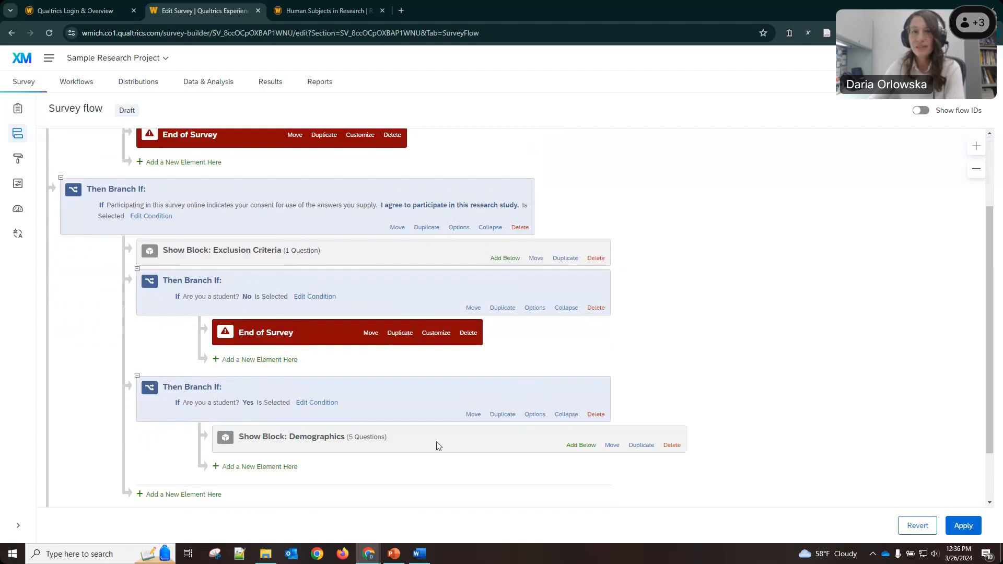
pyautogui.scroll(2, 458, 329)
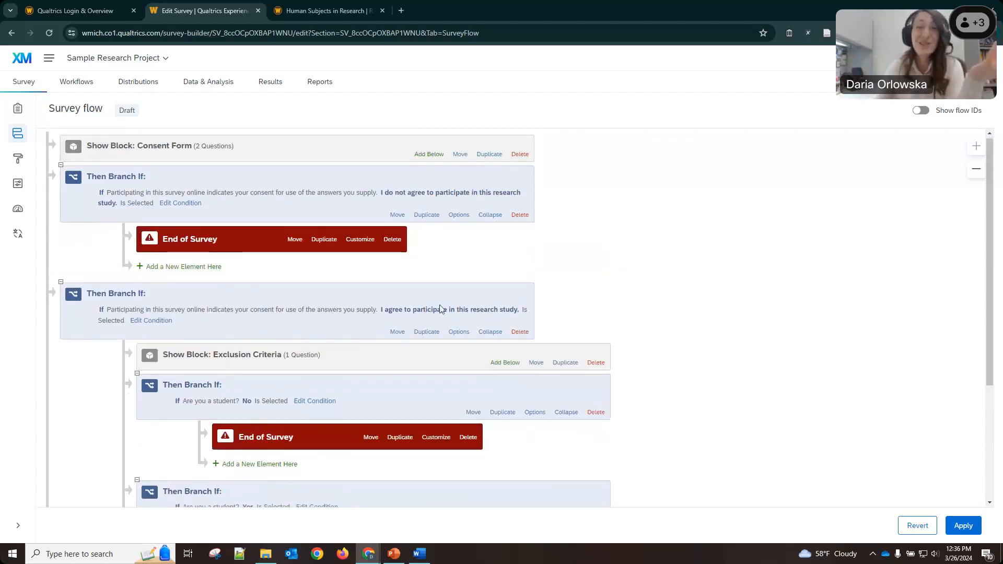
pyautogui.scroll(-1, 535, 337)
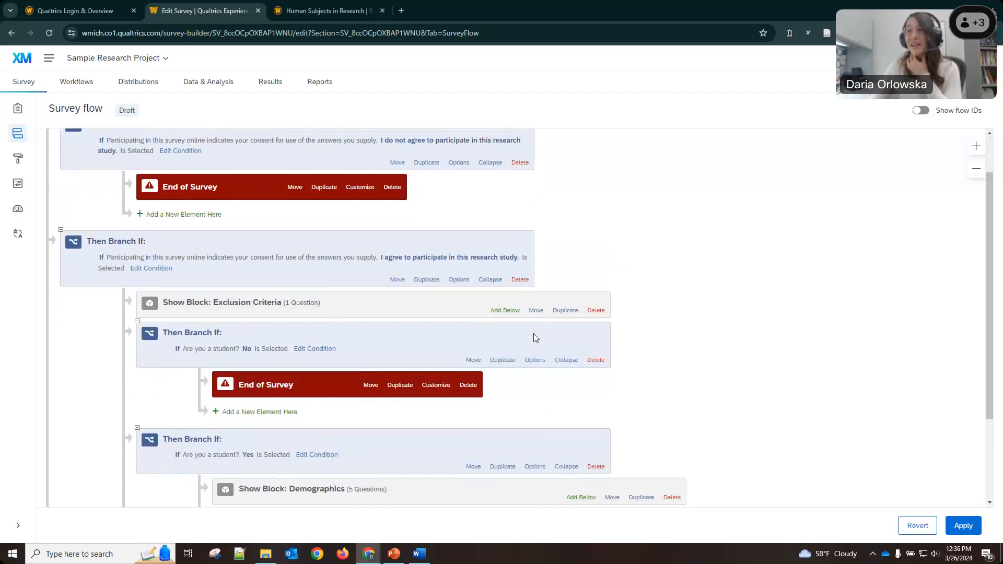
pyautogui.scroll(-2, 533, 338)
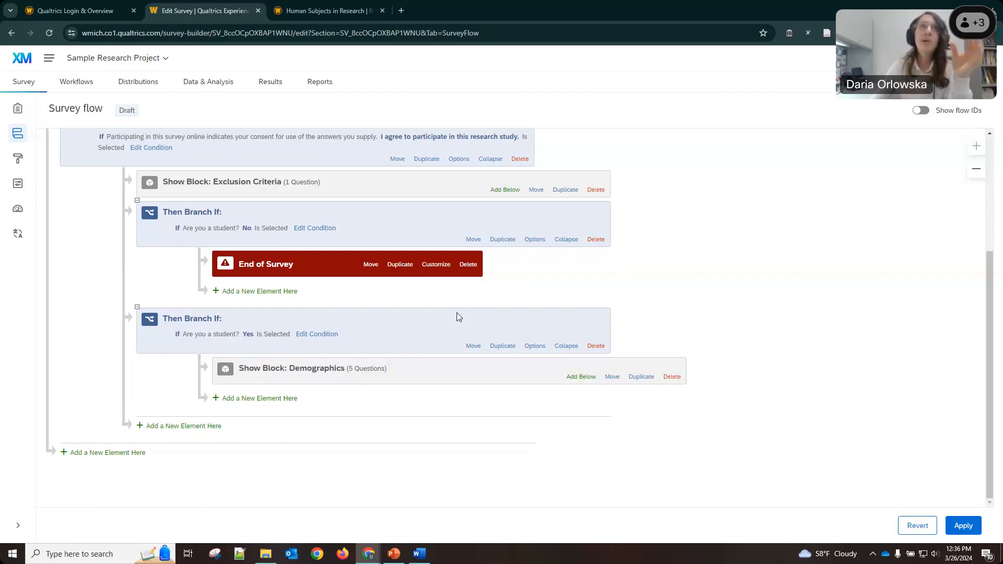
pyautogui.scroll(2, 429, 358)
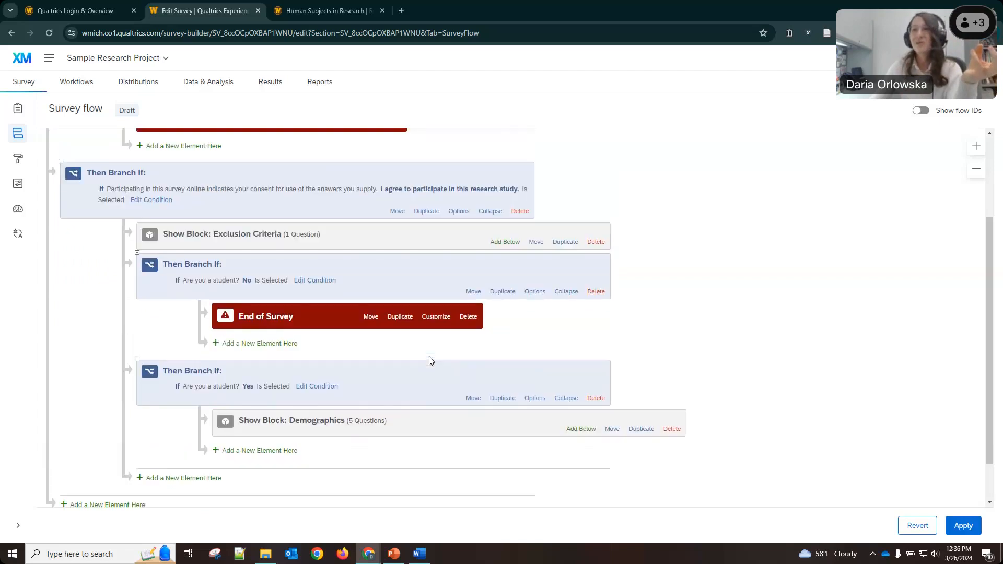
pyautogui.scroll(2, 428, 356)
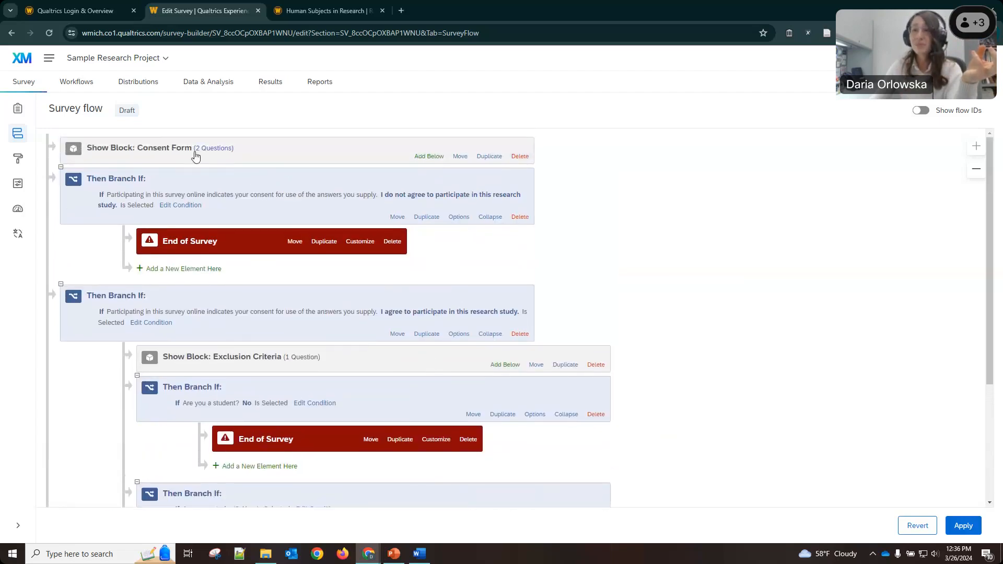
pyautogui.scroll(-4, 331, 366)
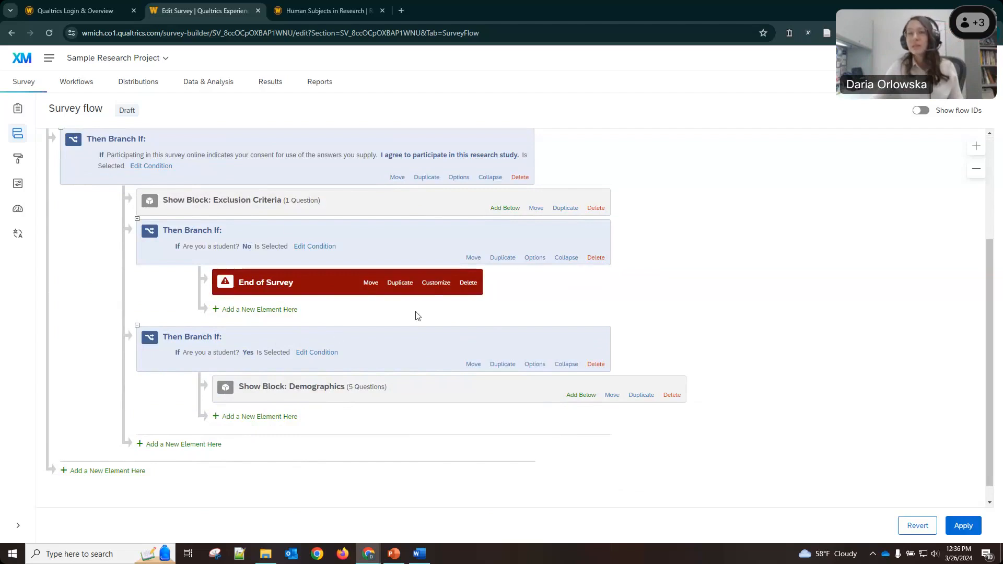
pyautogui.click(961, 525)
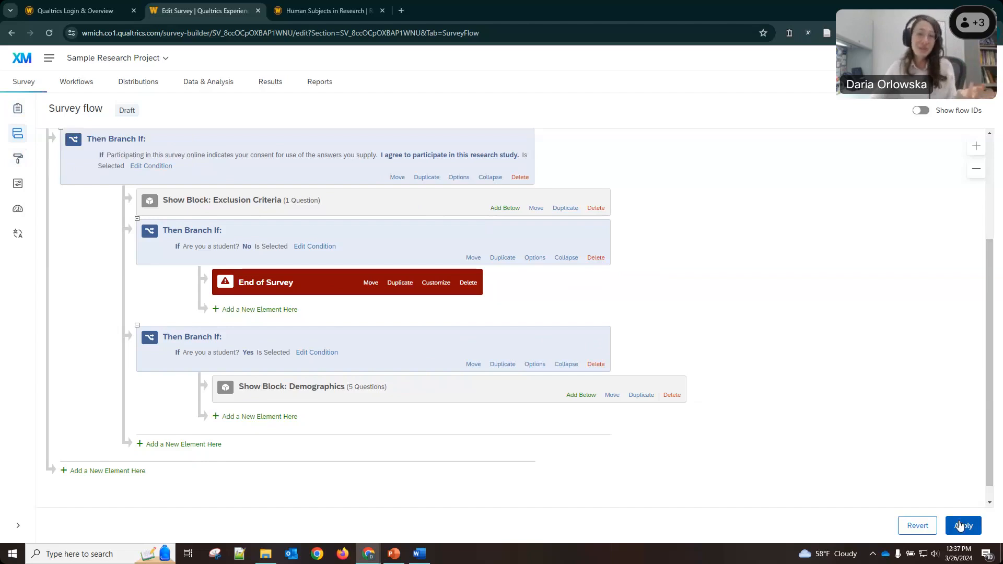
# Apply the flow, collapse the student Yes branch holding Demographics, and apply again.
pyautogui.click(959, 526)
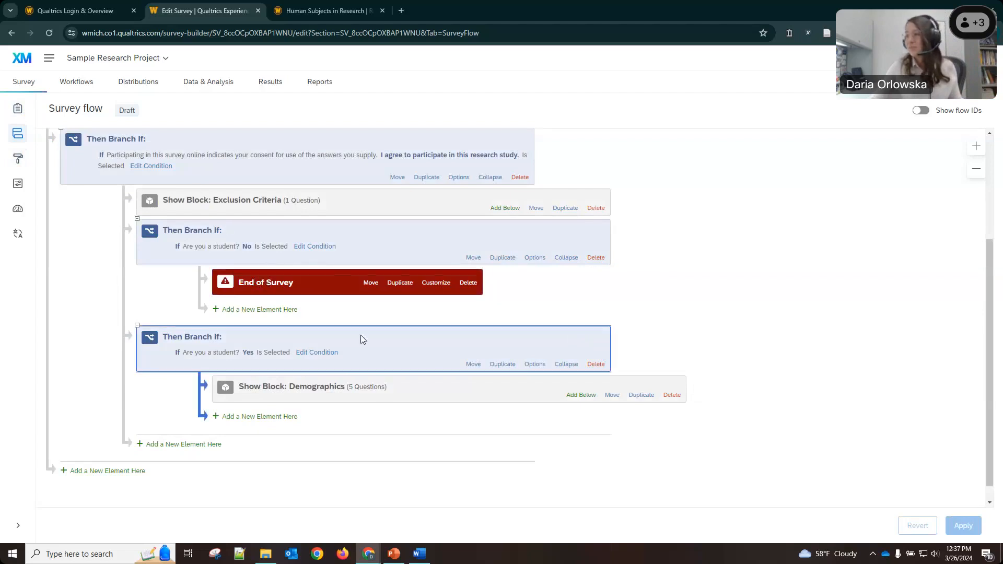
pyautogui.click(379, 387)
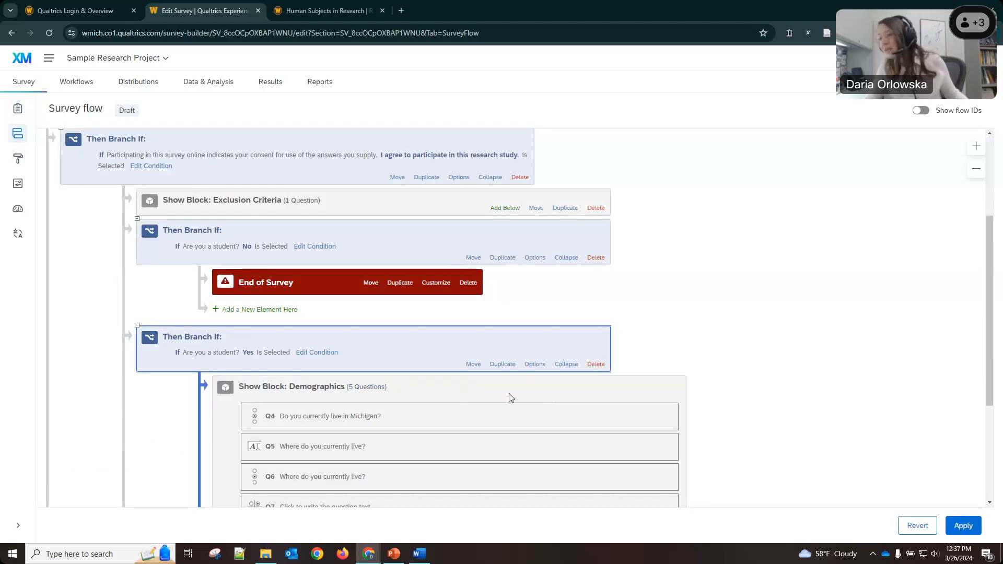
pyautogui.scroll(-4, 510, 398)
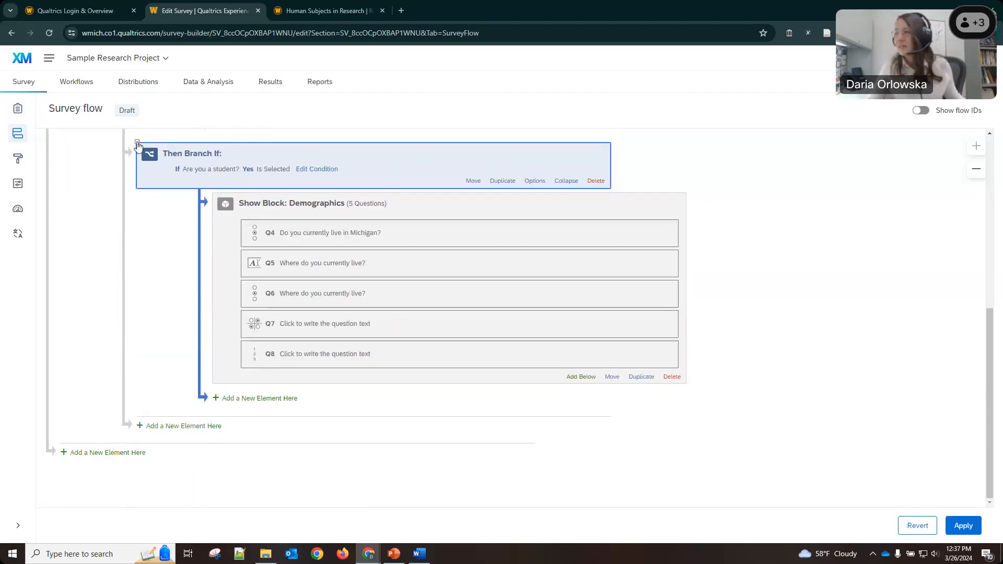
pyautogui.click(137, 142)
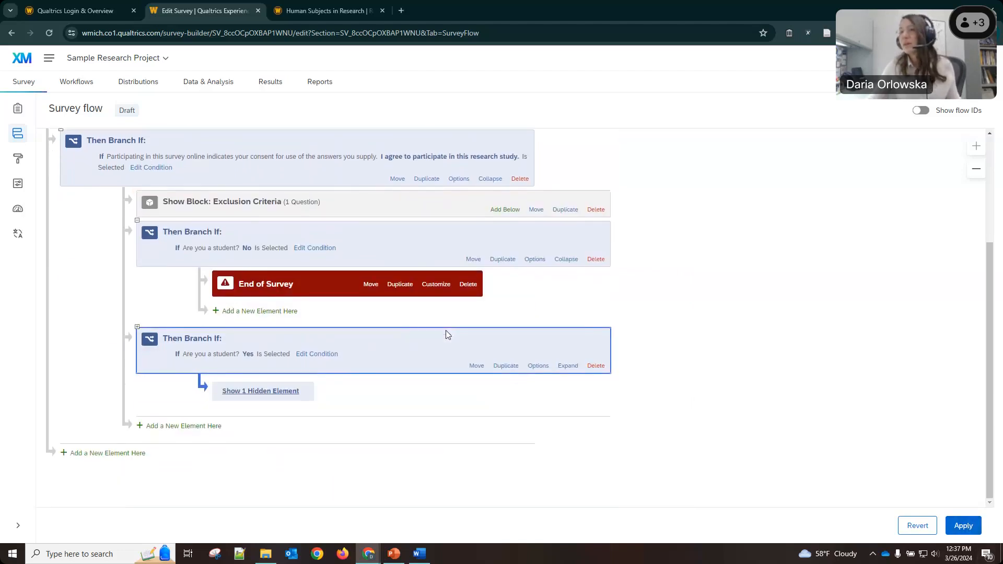
pyautogui.click(963, 525)
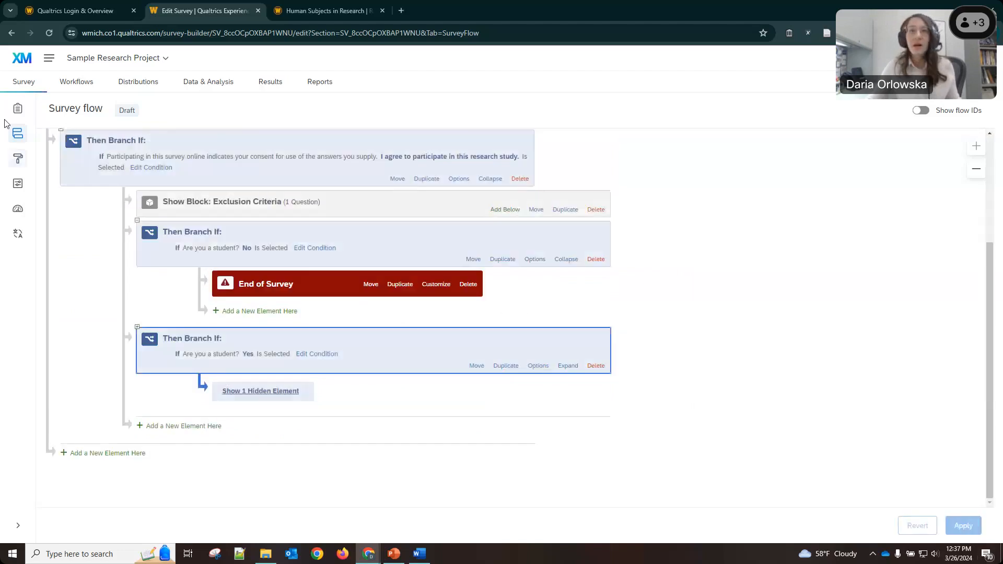
pyautogui.scroll(1, 293, 269)
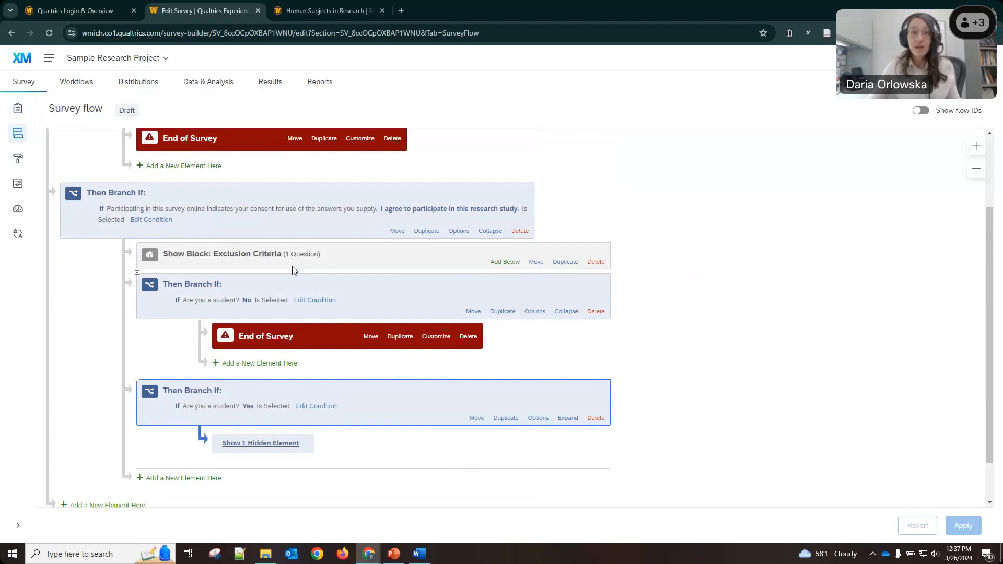
pyautogui.scroll(1, 292, 270)
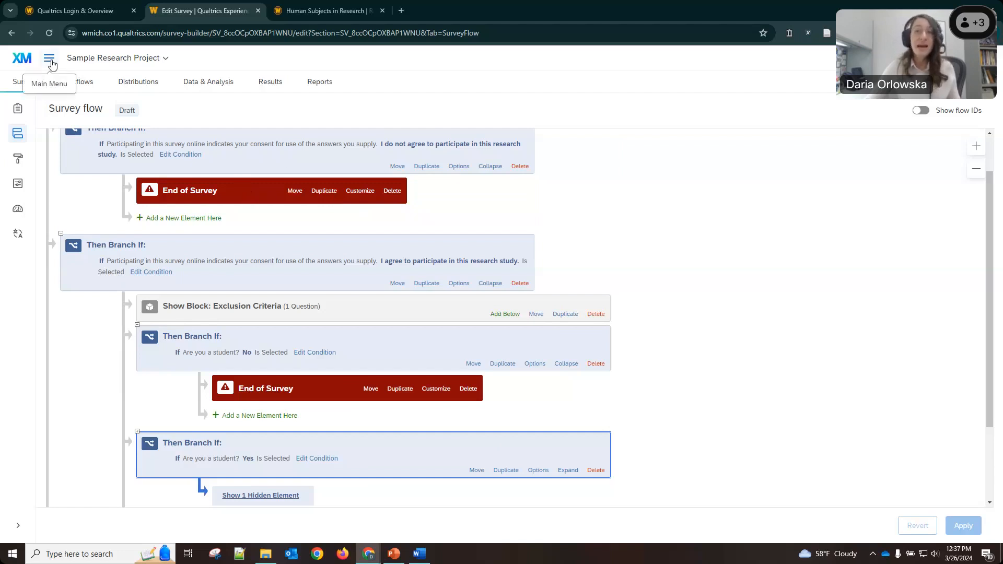
# In the Library, create a folder named 'Sample Research Project'.
pyautogui.click(50, 60)
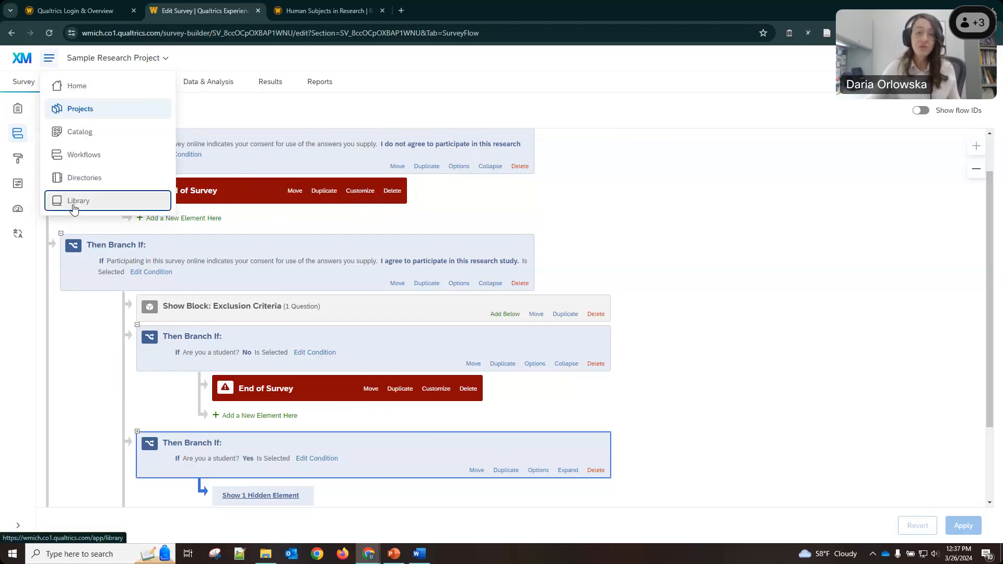
pyautogui.click(73, 201)
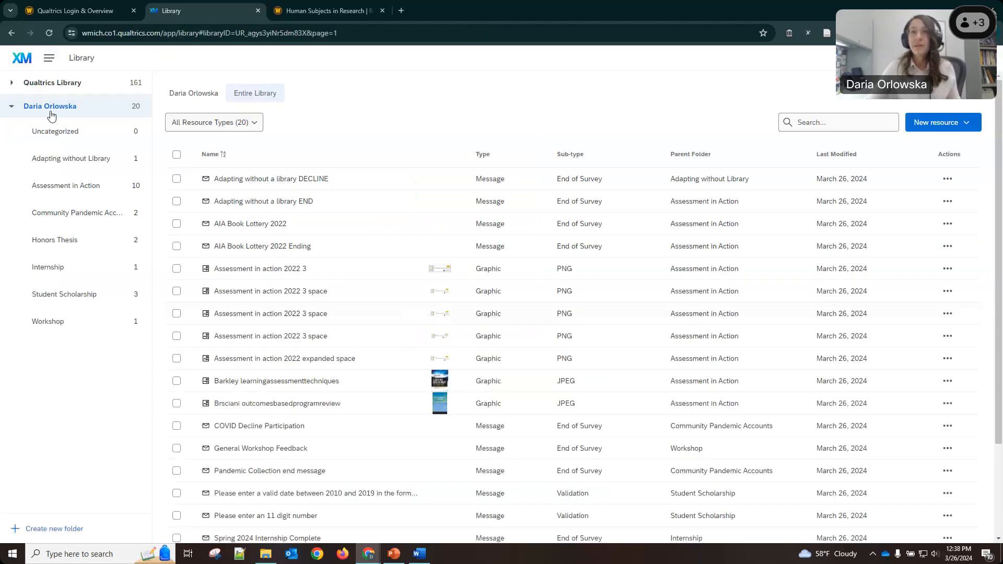
pyautogui.click(51, 132)
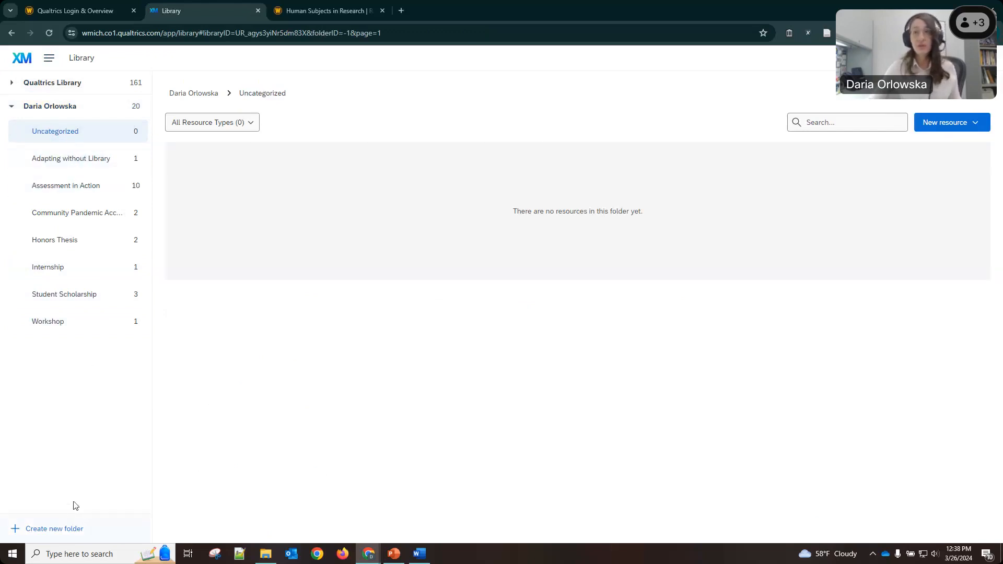
pyautogui.click(85, 530)
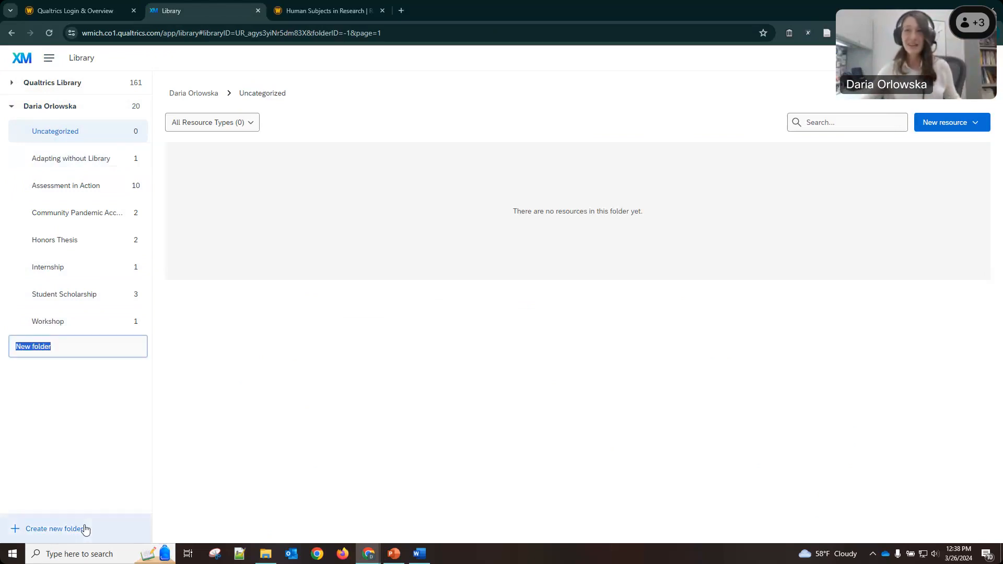
pyautogui.write('Sample Research Project')
pyautogui.press('Return')
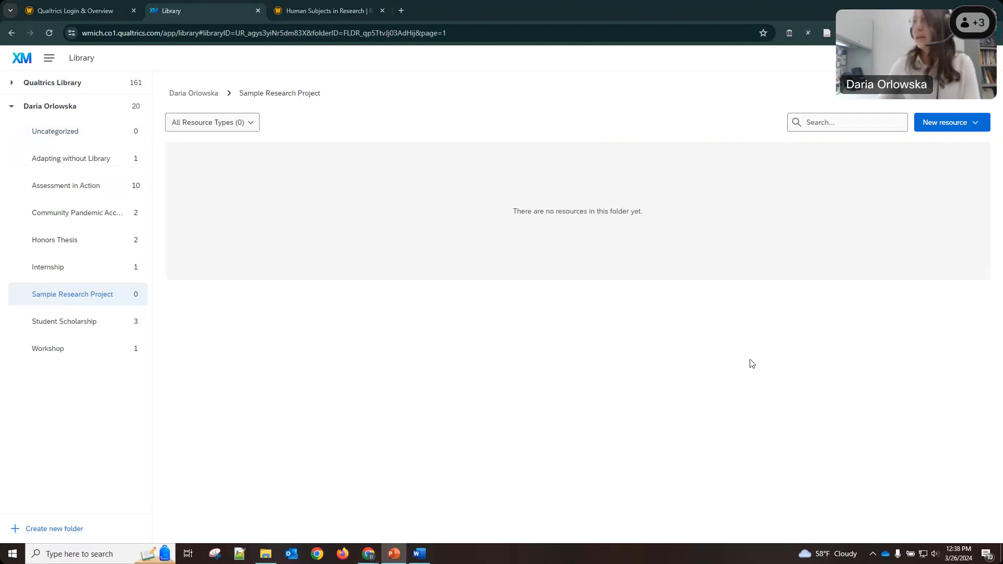
pyautogui.click(679, 325)
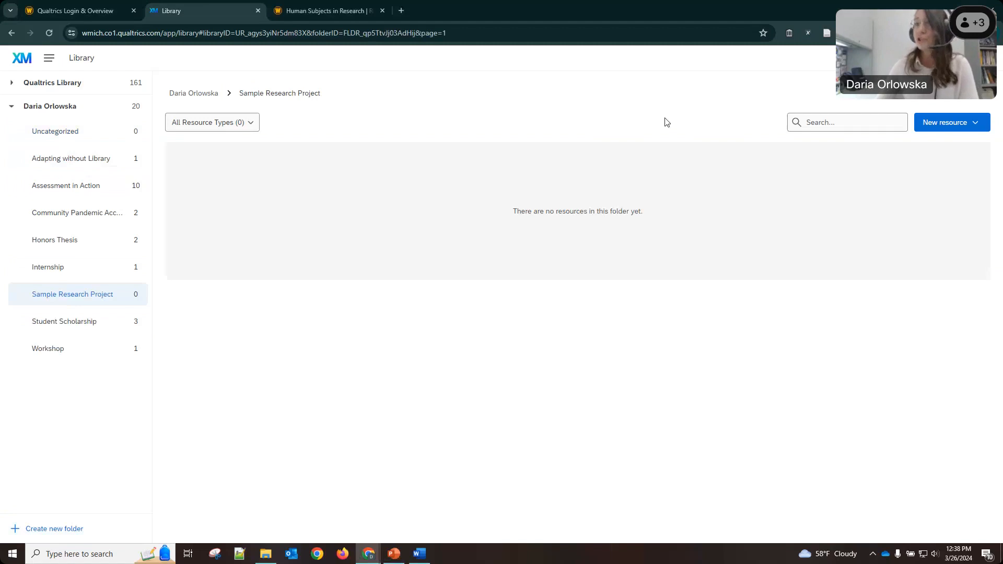
# Create an End of Survey message named 'Sample Research Project - finished'.
pyautogui.click(947, 129)
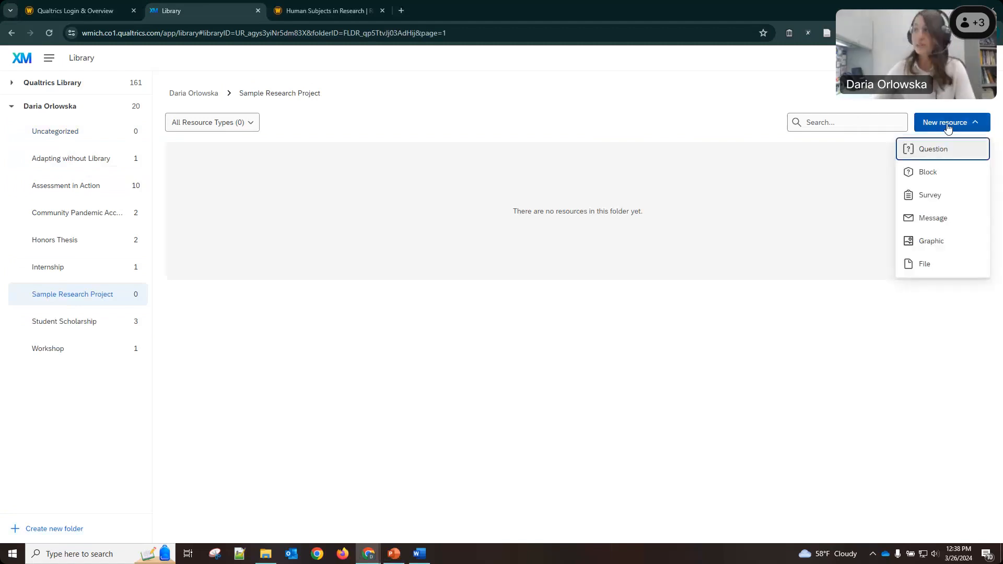
pyautogui.click(929, 223)
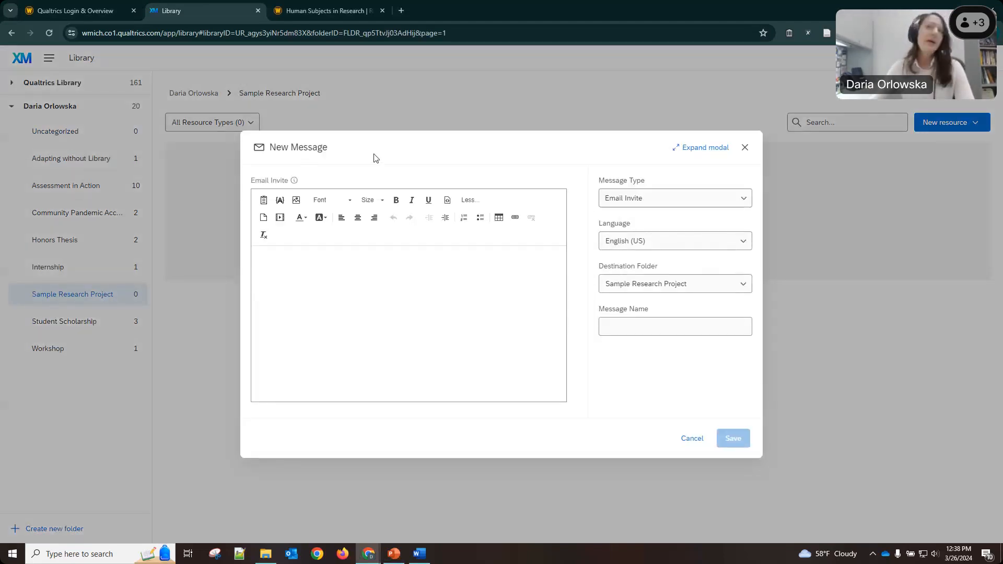
pyautogui.click(666, 201)
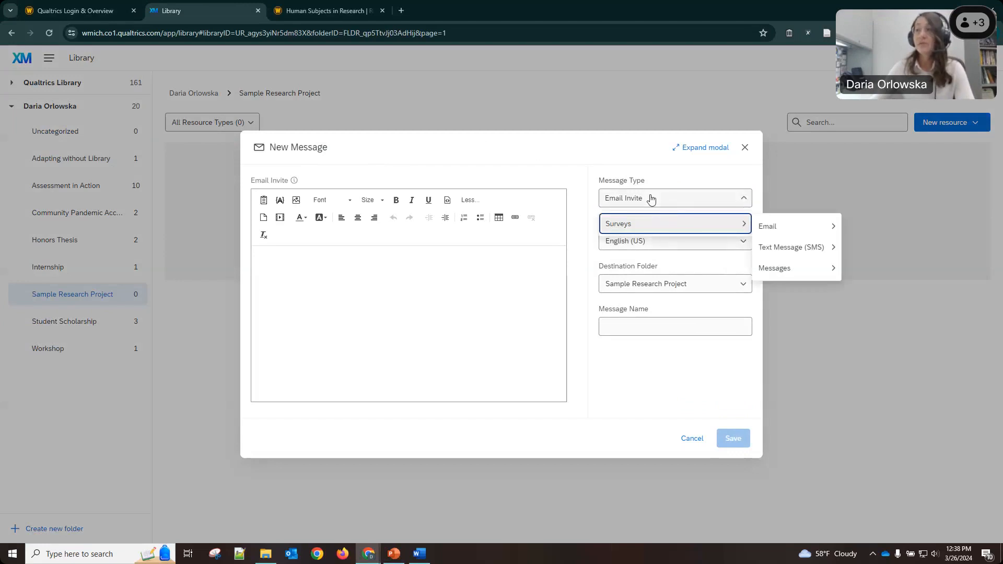
pyautogui.moveTo(788, 267)
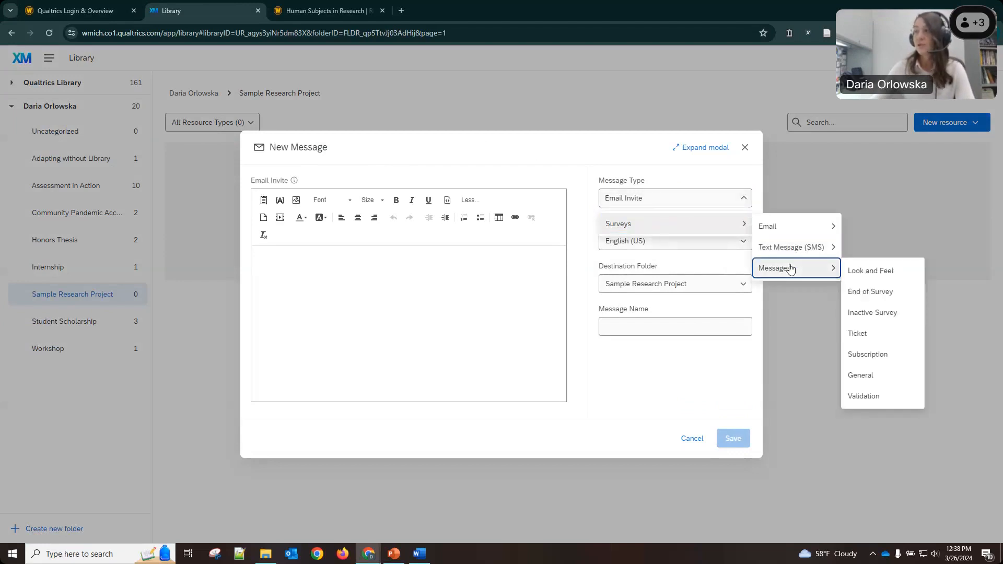
pyautogui.click(871, 293)
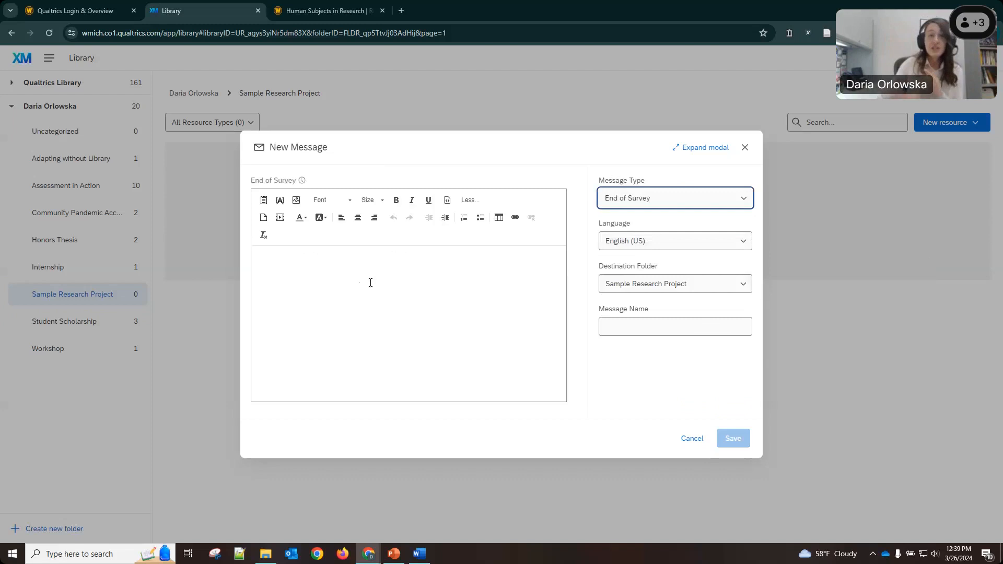
pyautogui.click(636, 327)
pyautogui.write('Sample Re')
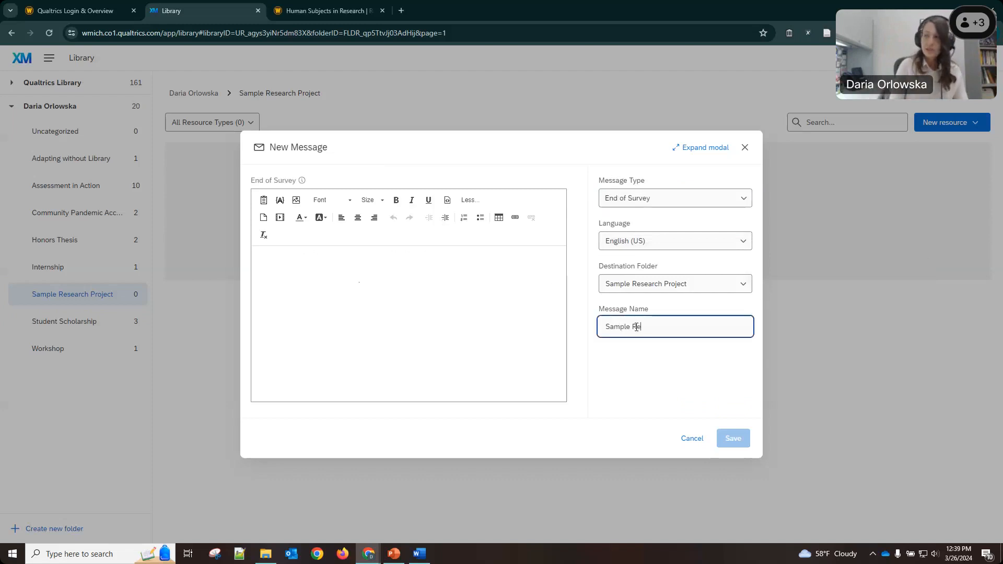
pyautogui.write('search Project')
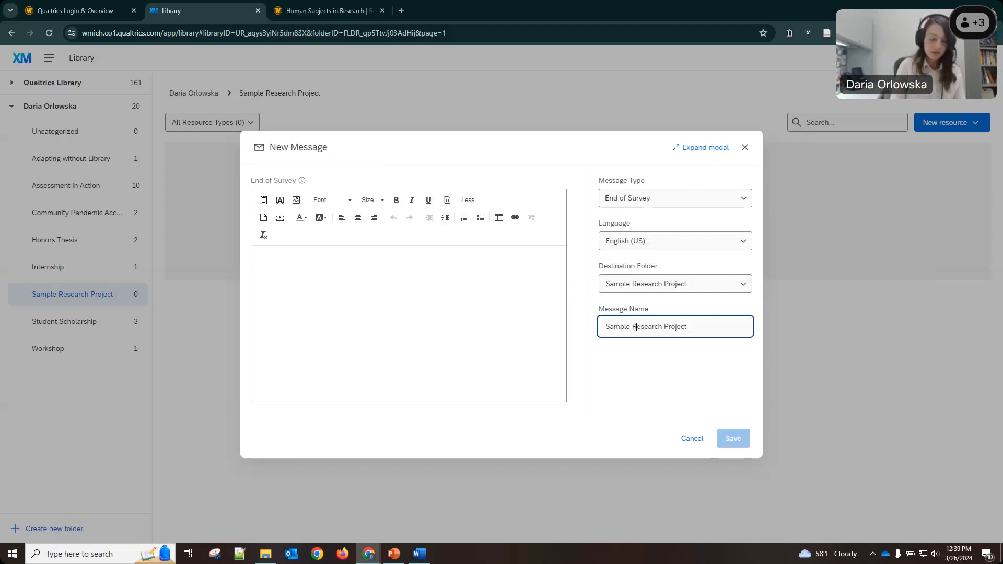
pyautogui.write(' - end survey')
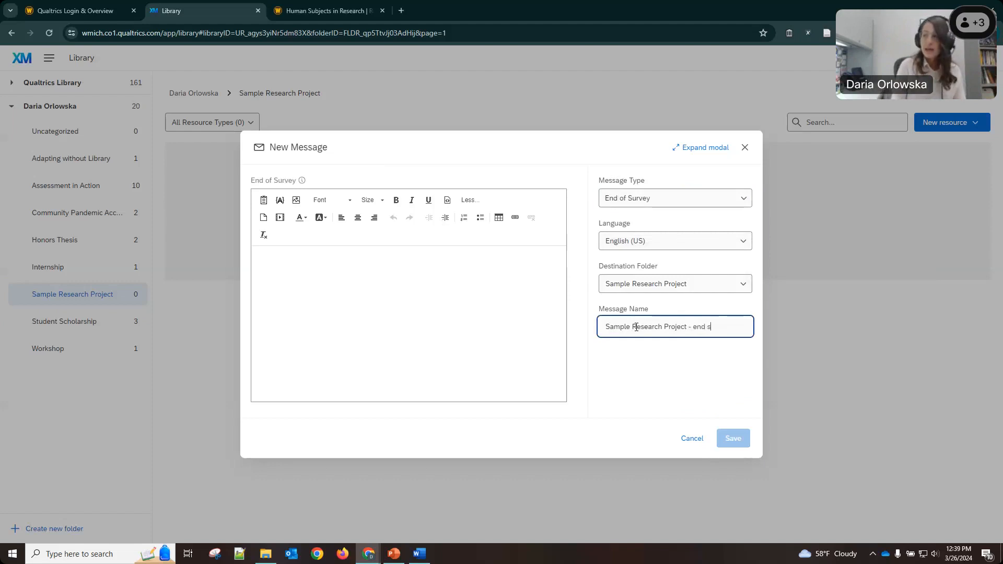
pyautogui.press('BackSpace')
pyautogui.press('BackSpace')
pyautogui.press('BackSpace')
pyautogui.press('BackSpace')
pyautogui.press('BackSpace')
pyautogui.press('BackSpace')
pyautogui.press('BackSpace')
pyautogui.press('BackSpace')
pyautogui.press('BackSpace')
pyautogui.press('BackSpace')
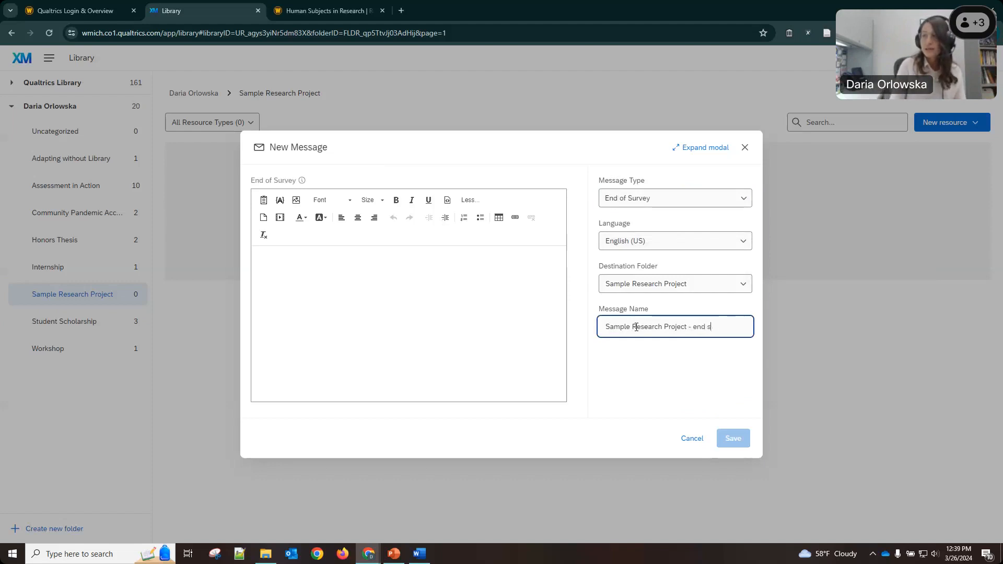
pyautogui.write('finished')
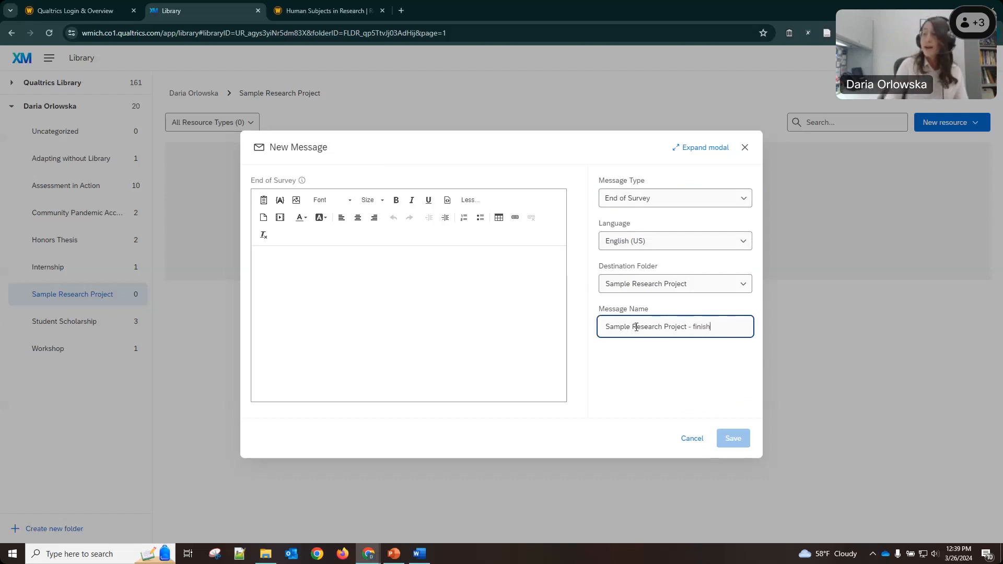
# Write the thank-you and raffle-link message body, noting responses stay unlinked, and save it.
pyautogui.click(362, 303)
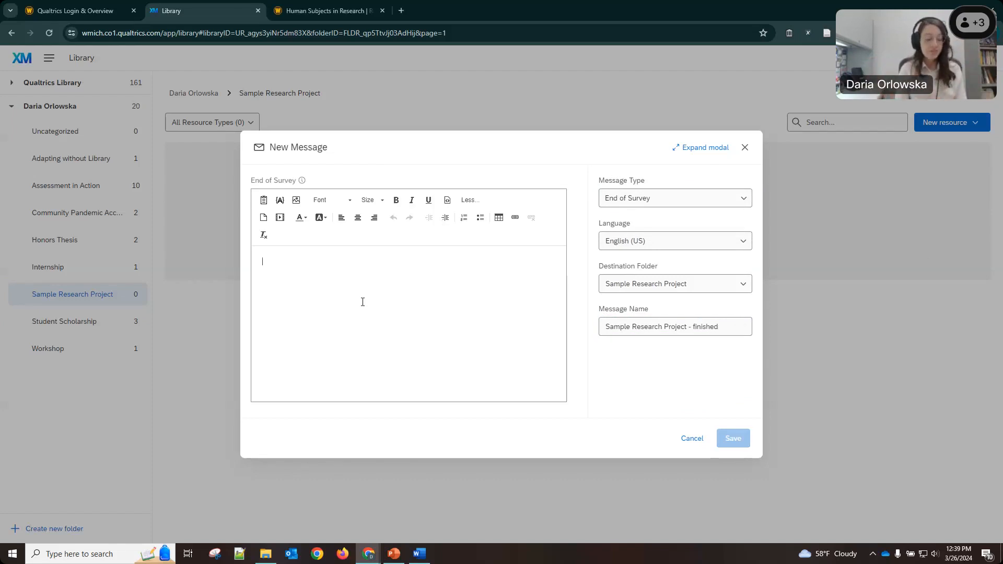
pyautogui.write('THank you for your time. Your res')
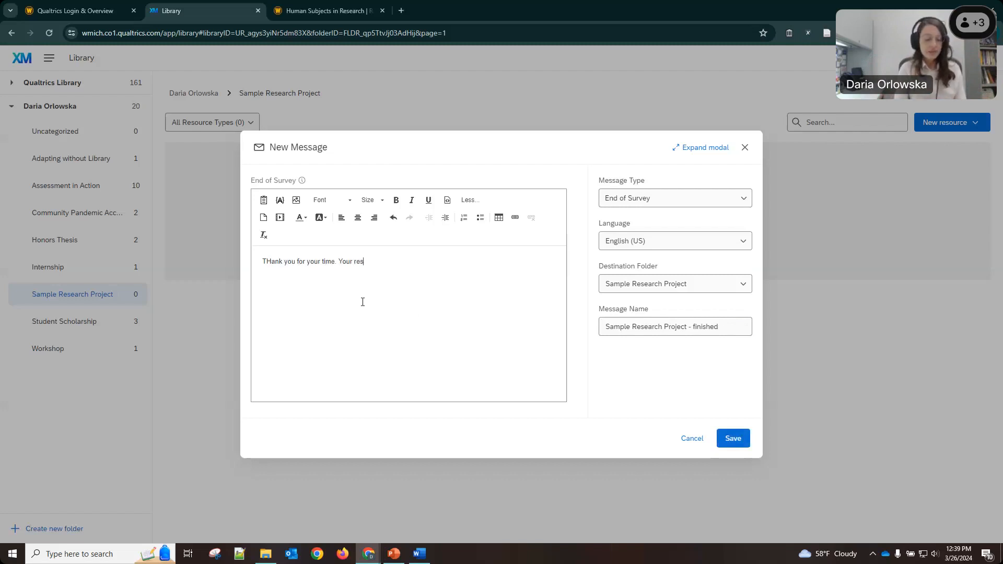
pyautogui.write('ponse has been re')
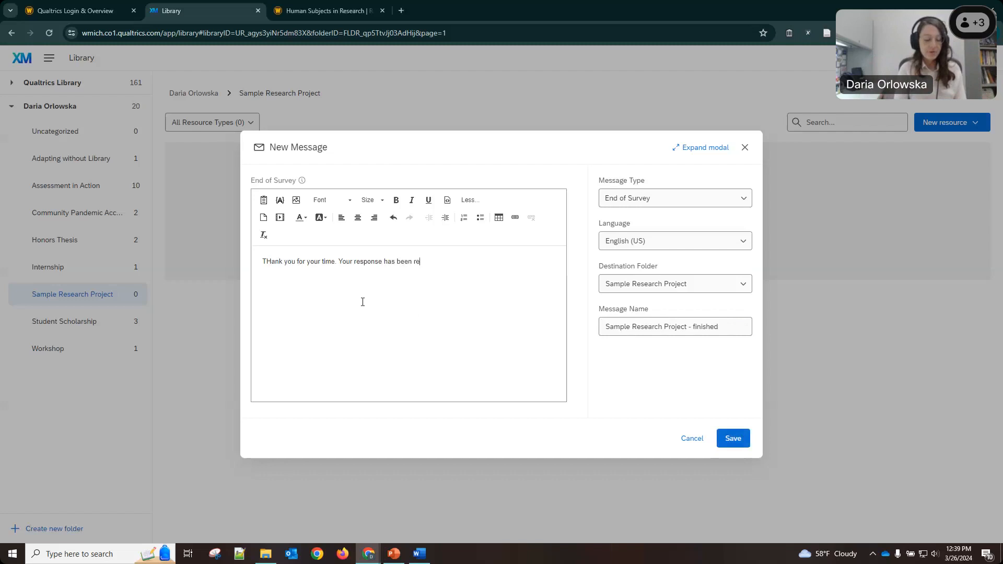
pyautogui.write('corded. If you ')
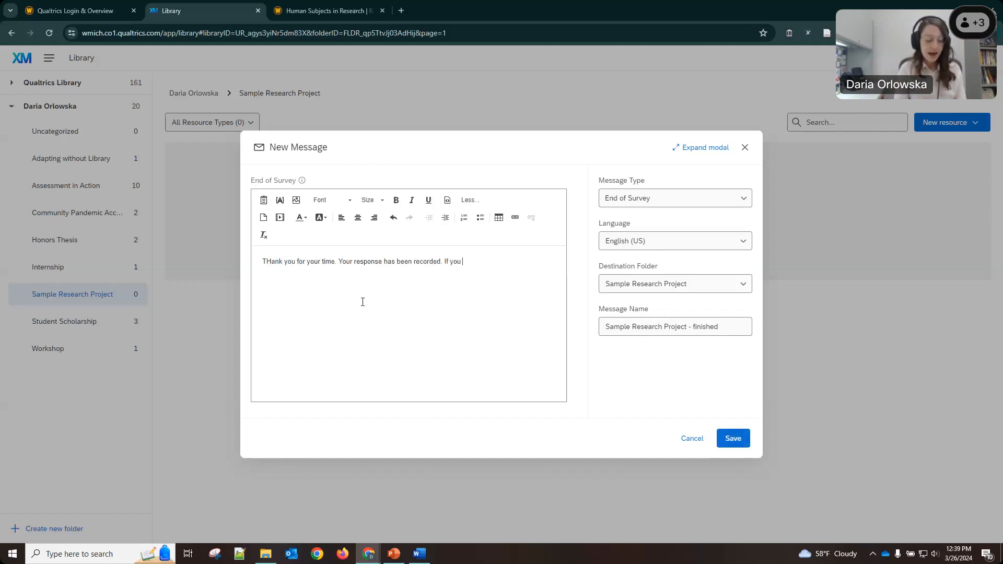
pyautogui.write('hvae any questions contact the PI at XXX')
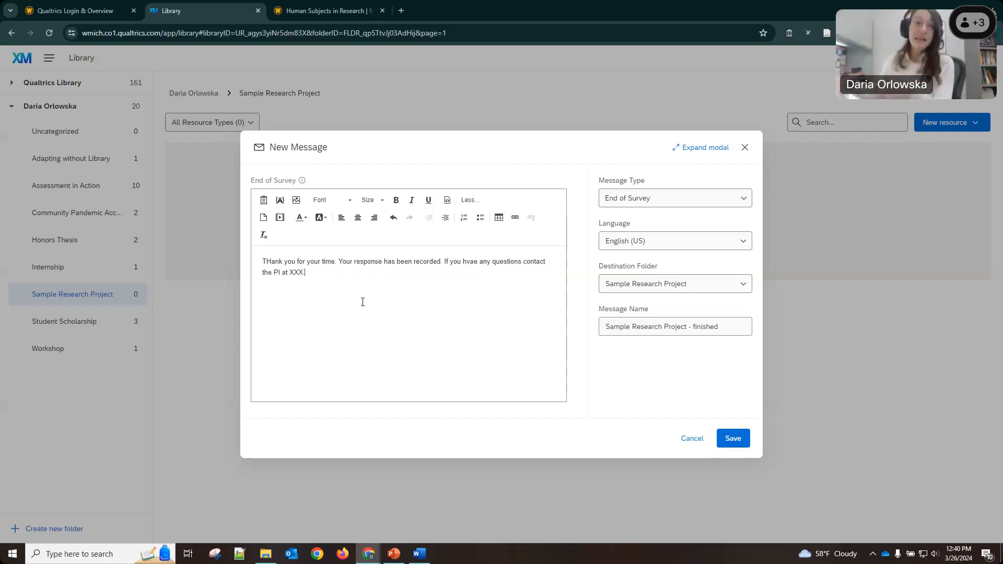
pyautogui.write('.')
pyautogui.press('Return')
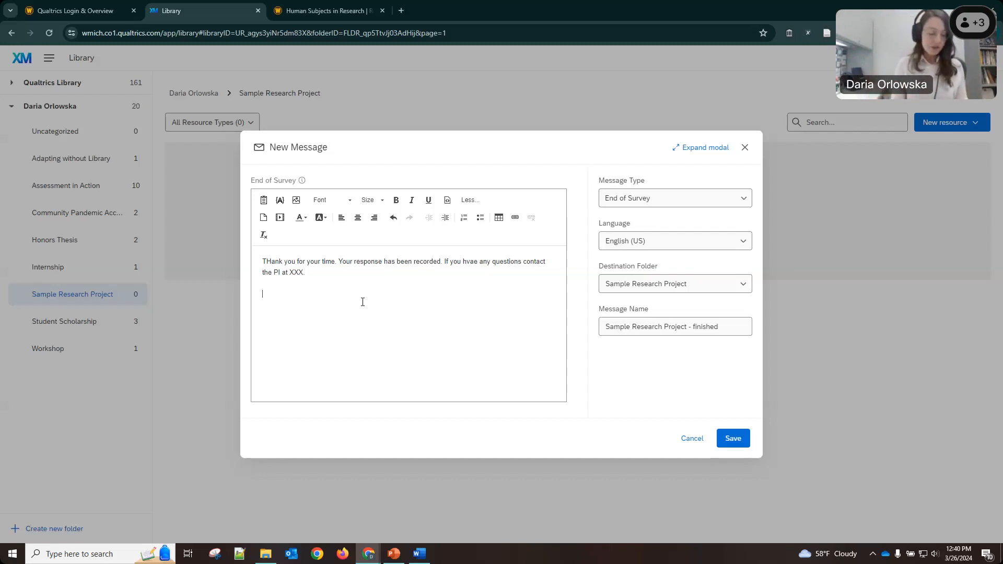
pyautogui.write('If you would')
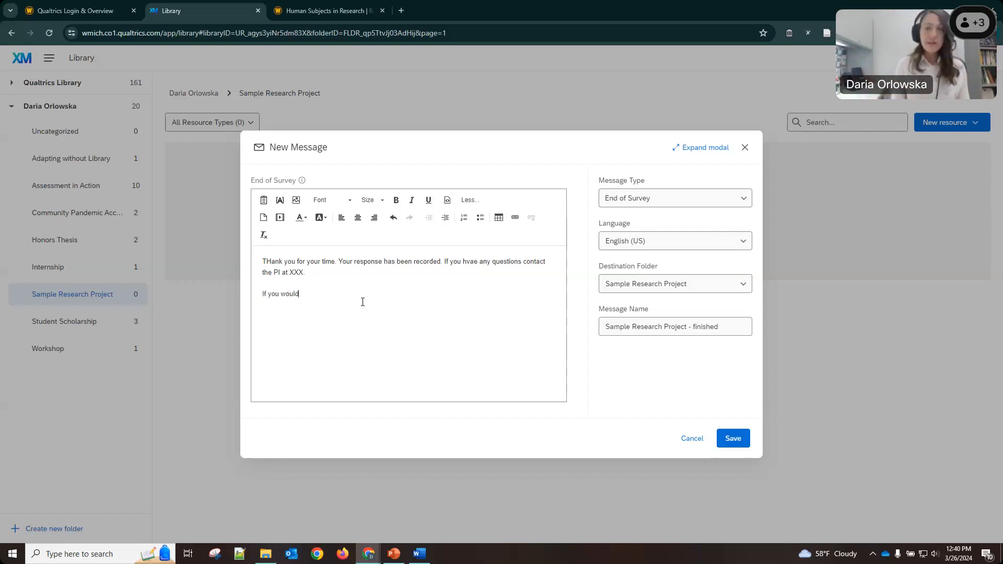
pyautogui.write(' like to par')
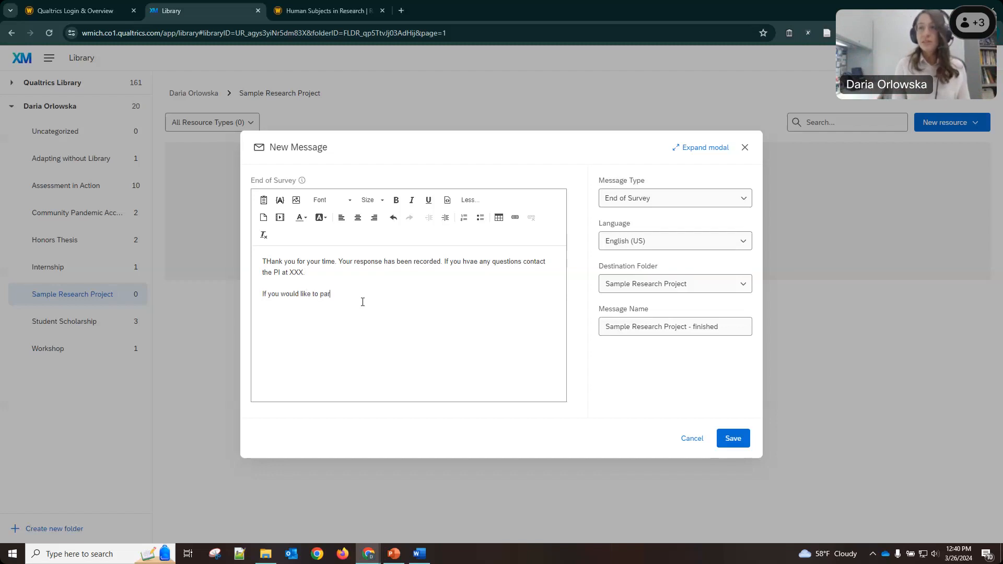
pyautogui.write('ticipate in a raffle as part')
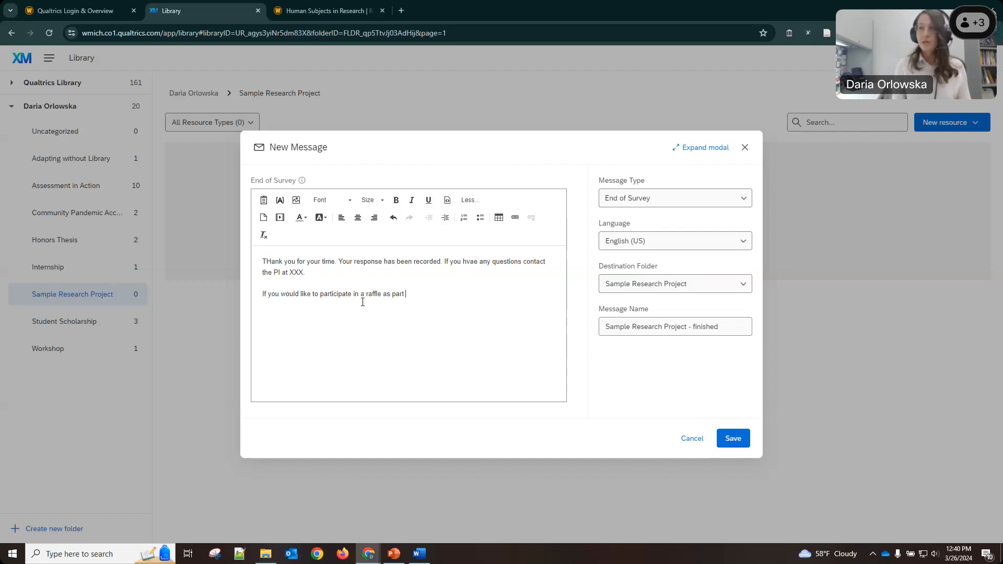
pyautogui.press('BackSpace')
pyautogui.press('BackSpace')
pyautogui.press('BackSpace')
pyautogui.press('BackSpace')
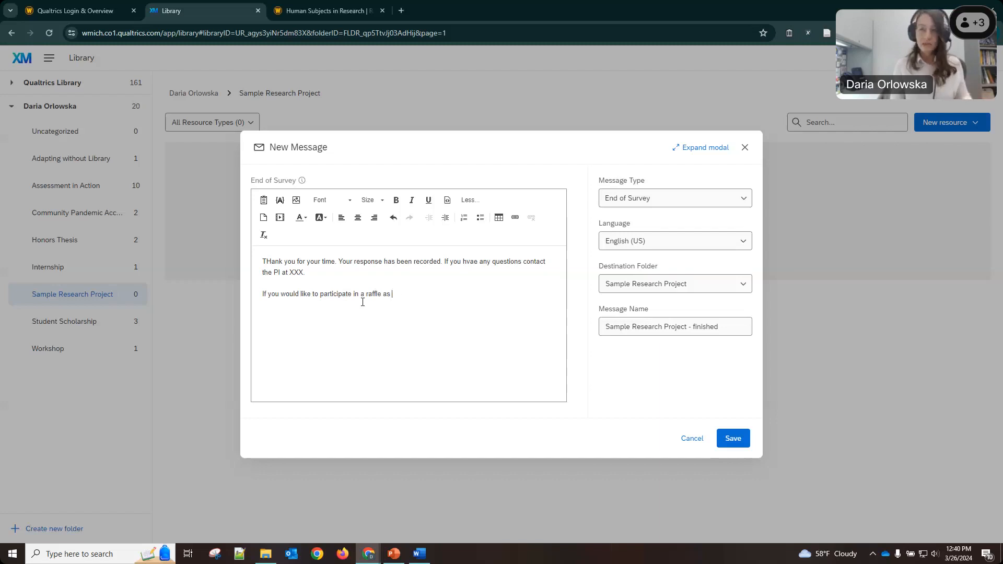
pyautogui.write('as a th')
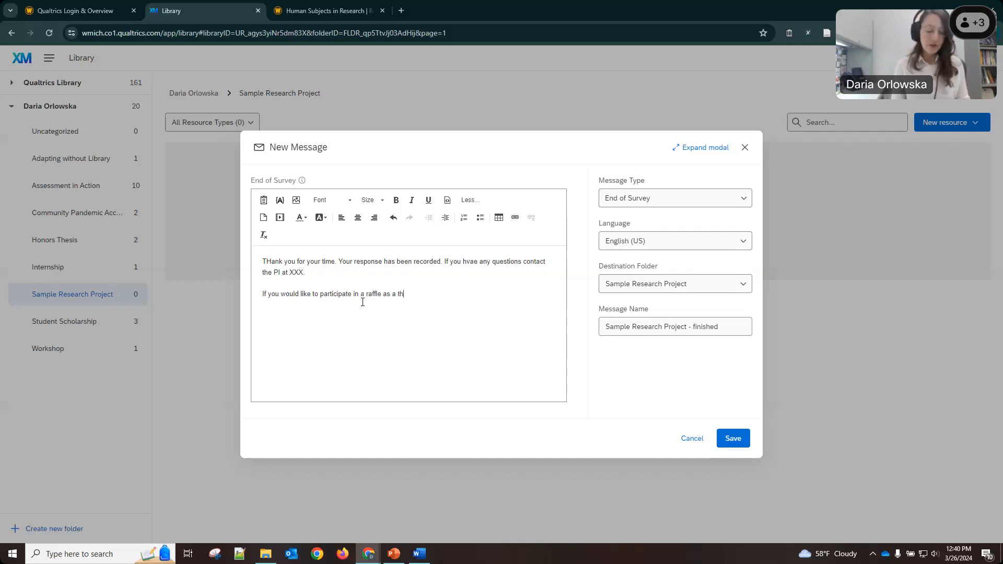
pyautogui.write('ank you, please click this link.')
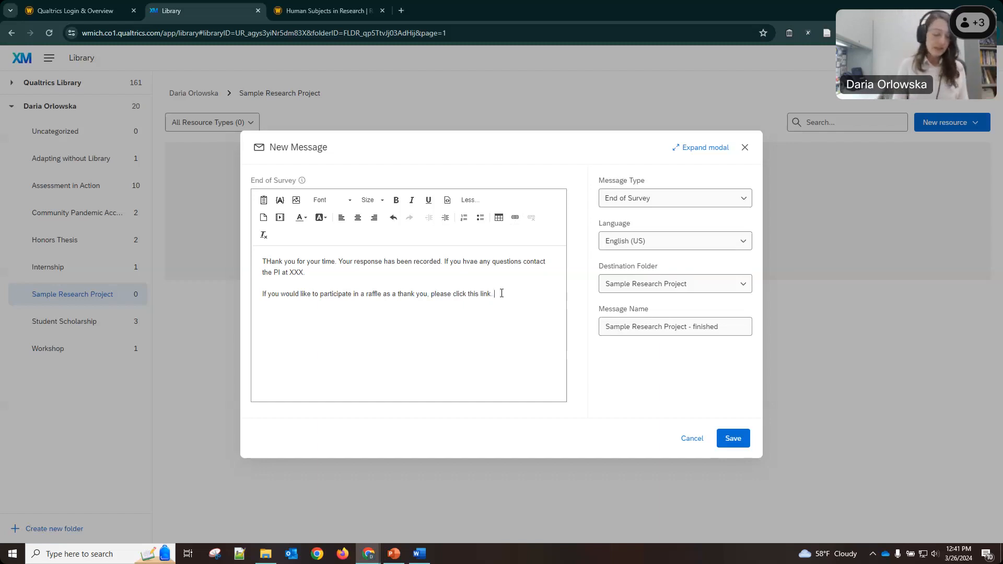
pyautogui.write('Your survey responses will not be associated with your raffle entry.')
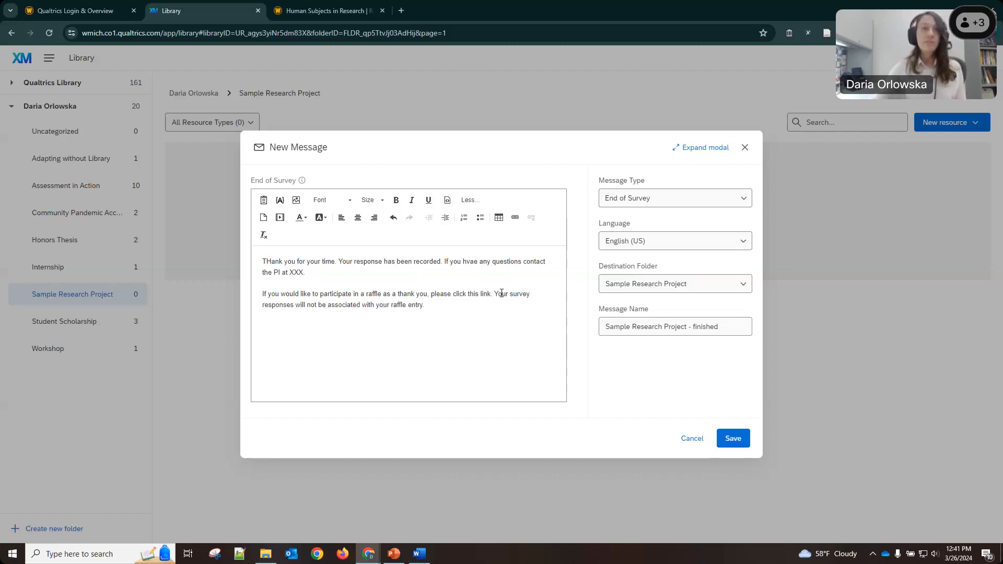
pyautogui.click(732, 440)
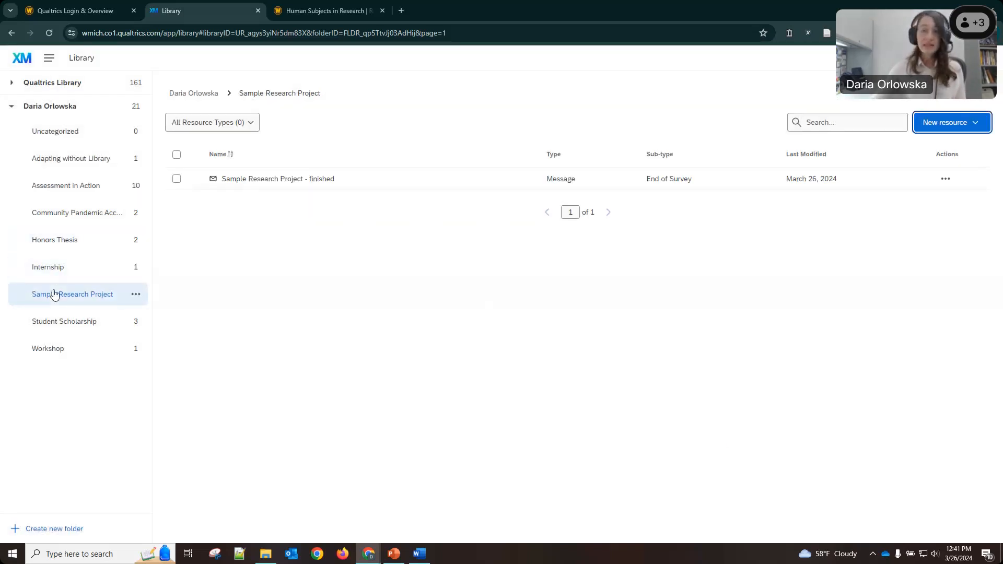
# Create a new End of Survey message named 'Sample Research Project - no consent'.
pyautogui.click(953, 123)
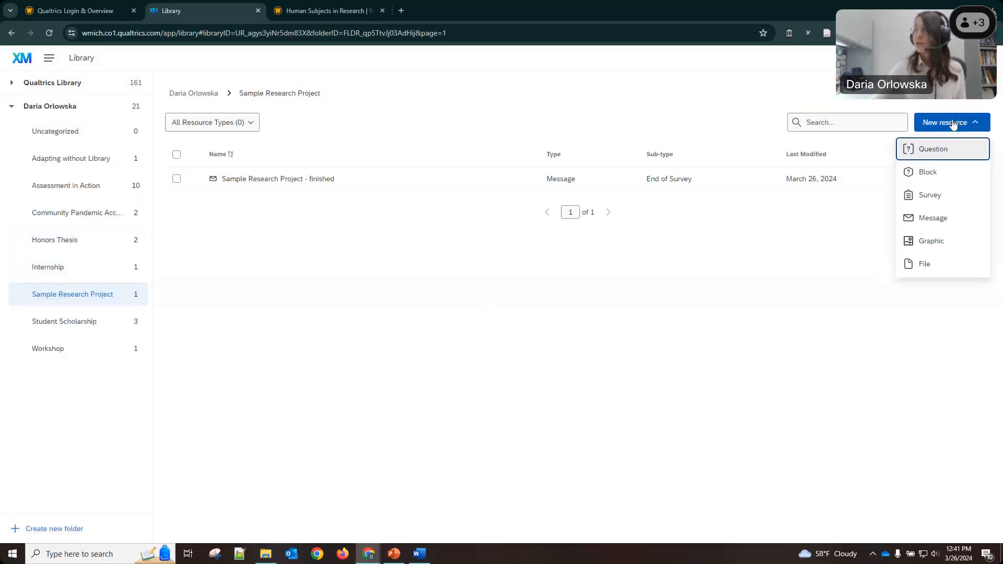
pyautogui.click(932, 218)
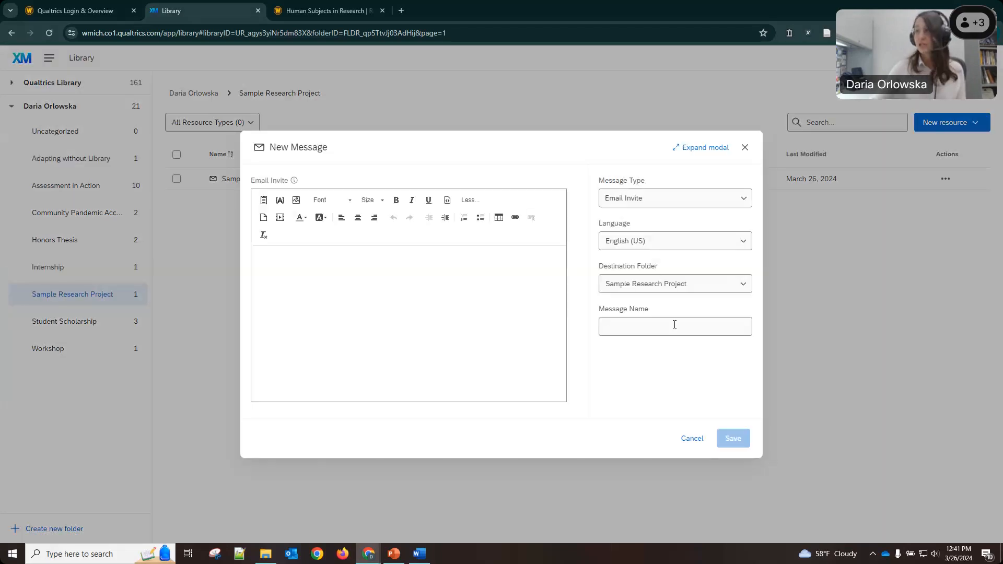
pyautogui.click(671, 198)
pyautogui.moveTo(792, 269)
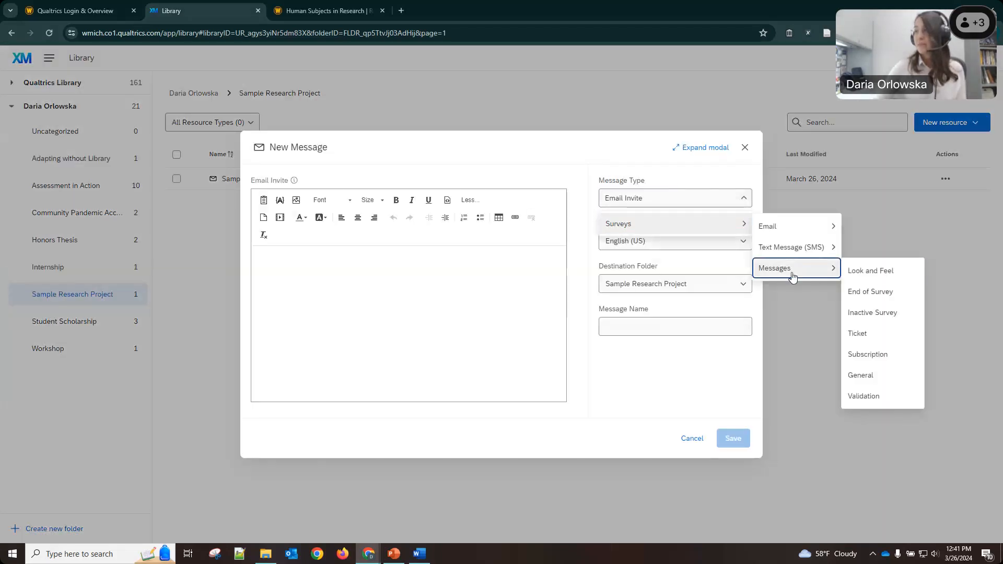
pyautogui.click(870, 291)
pyautogui.click(615, 328)
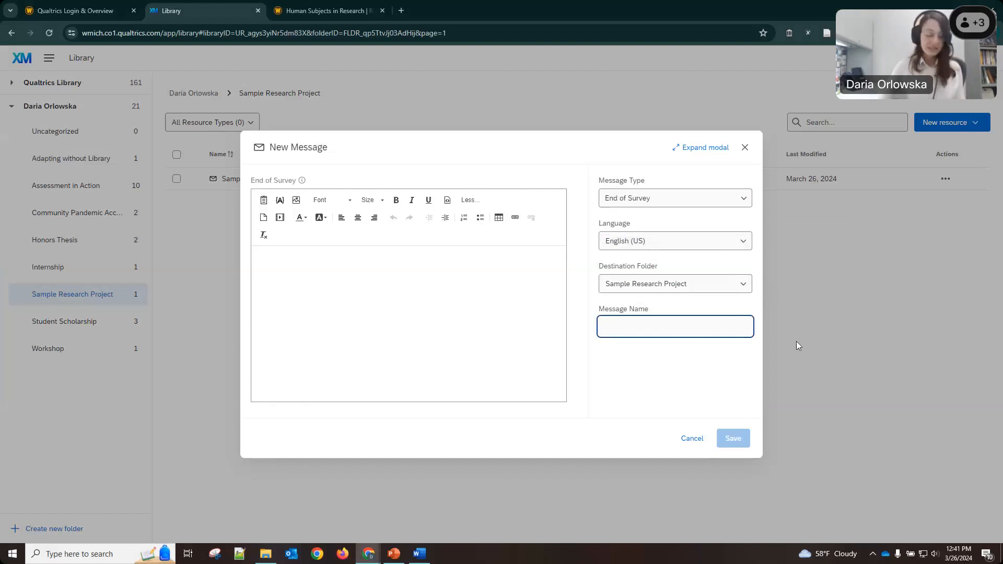
pyautogui.write('Sample Re')
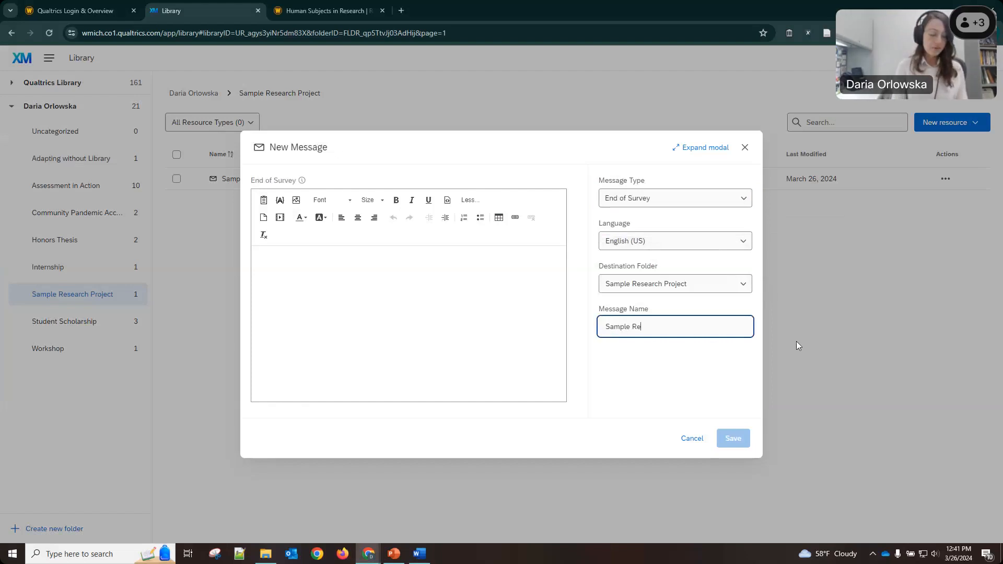
pyautogui.write('search Project -')
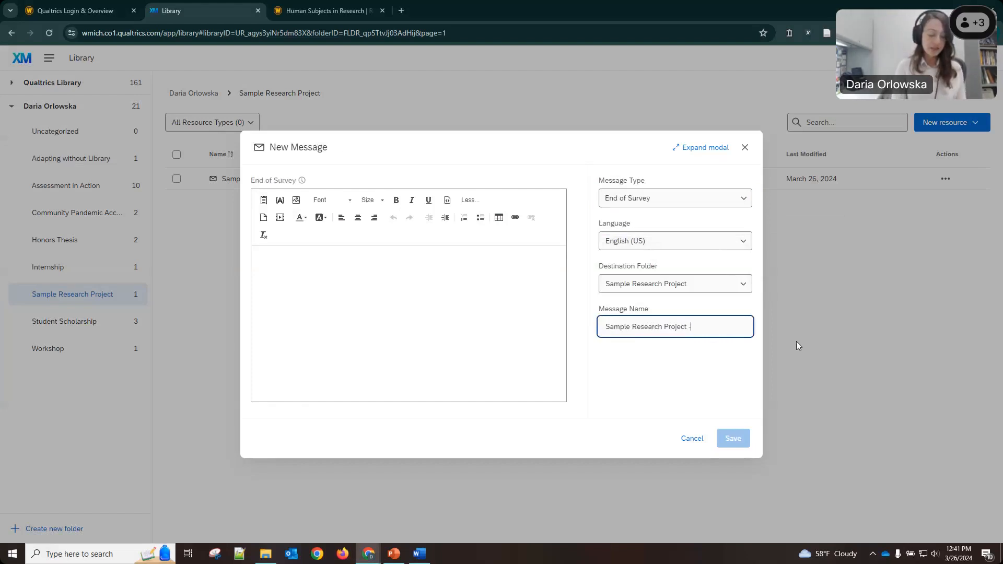
pyautogui.write(' no son')
pyautogui.press('BackSpace')
pyautogui.press('BackSpace')
pyautogui.press('BackSpace')
pyautogui.write('consent')
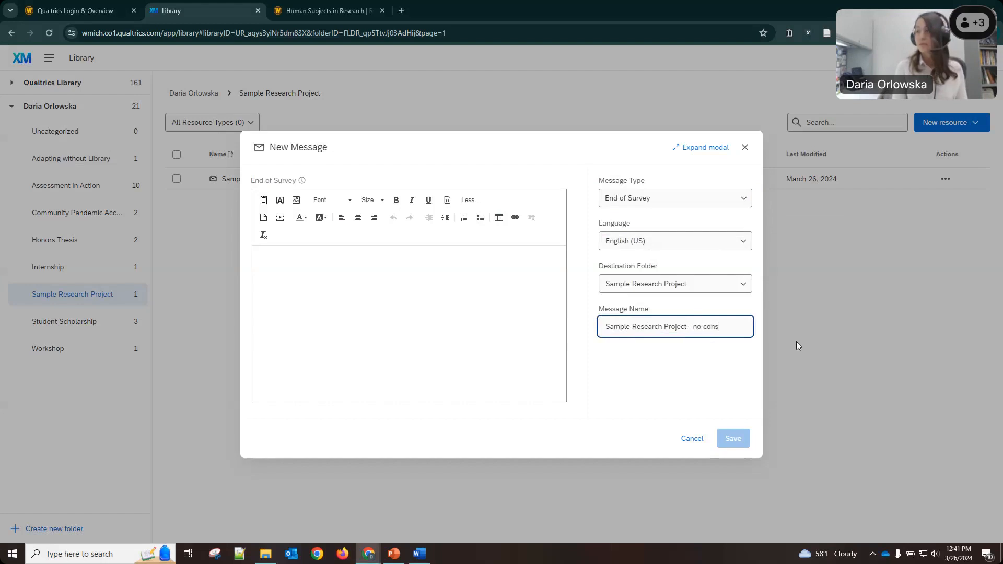
# Write the body 'Thank you for your interest in X.' and save the message.
pyautogui.click(325, 320)
pyautogui.write('T')
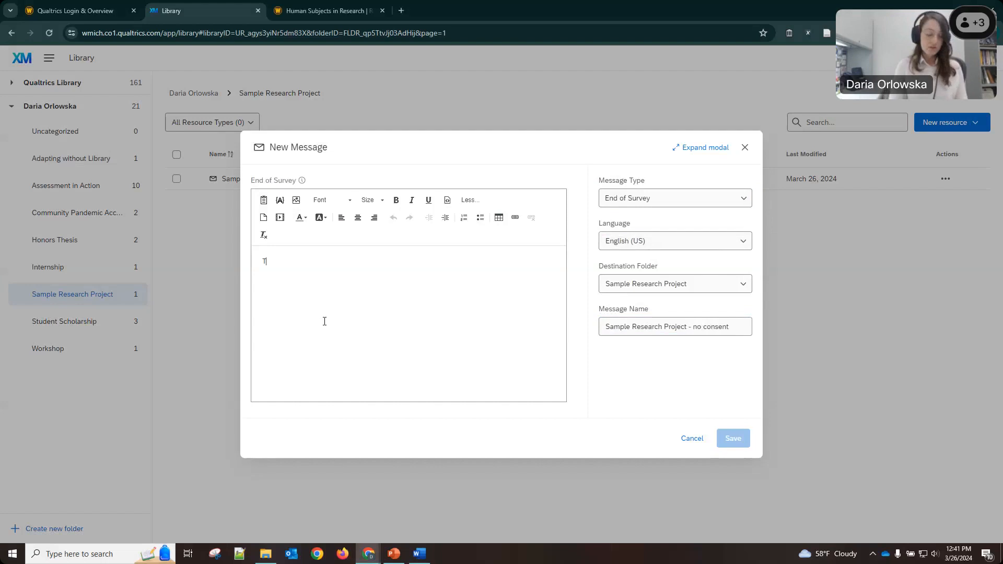
pyautogui.write('hank you for')
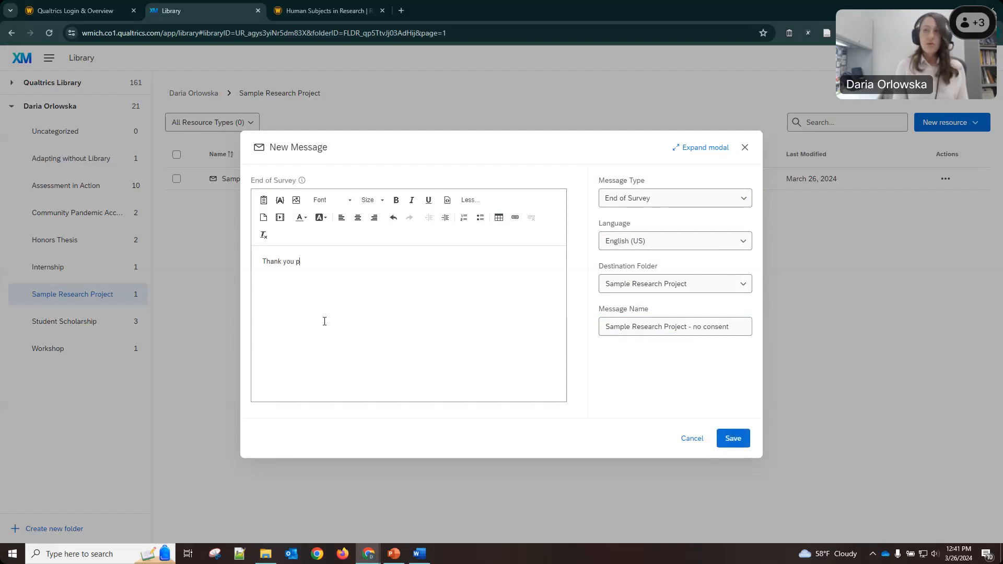
pyautogui.write(' your inter')
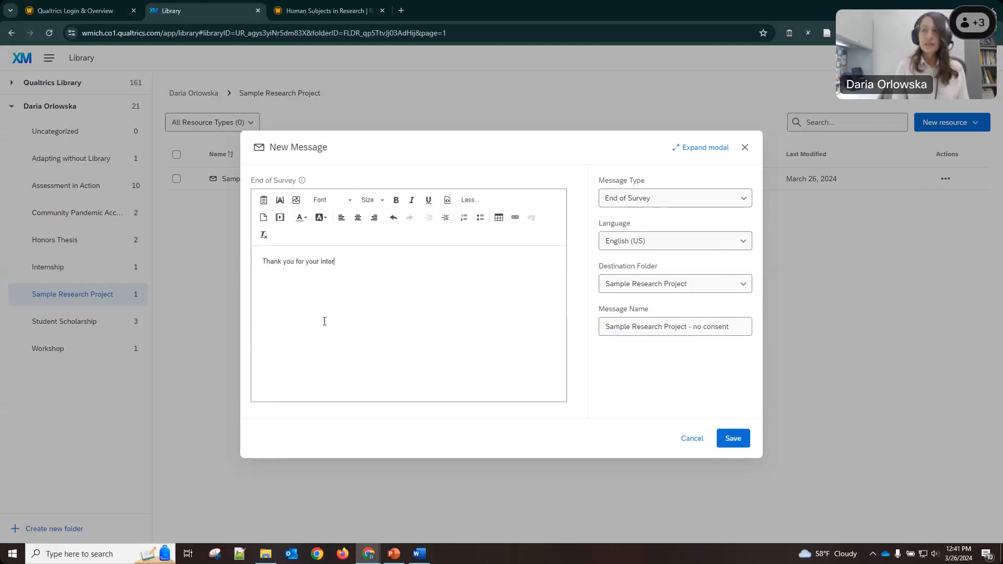
pyautogui.write('est in X. ')
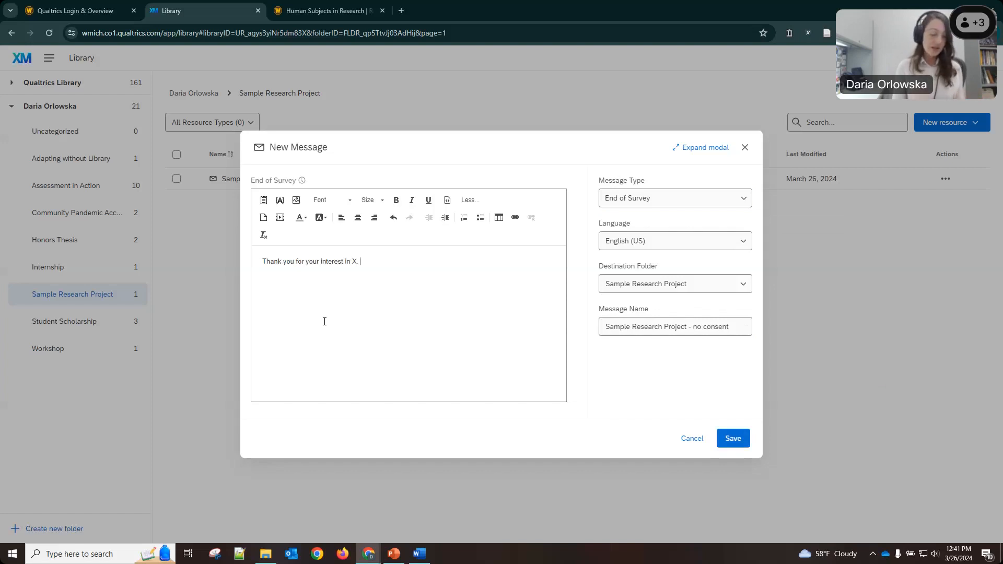
pyautogui.write('Not')
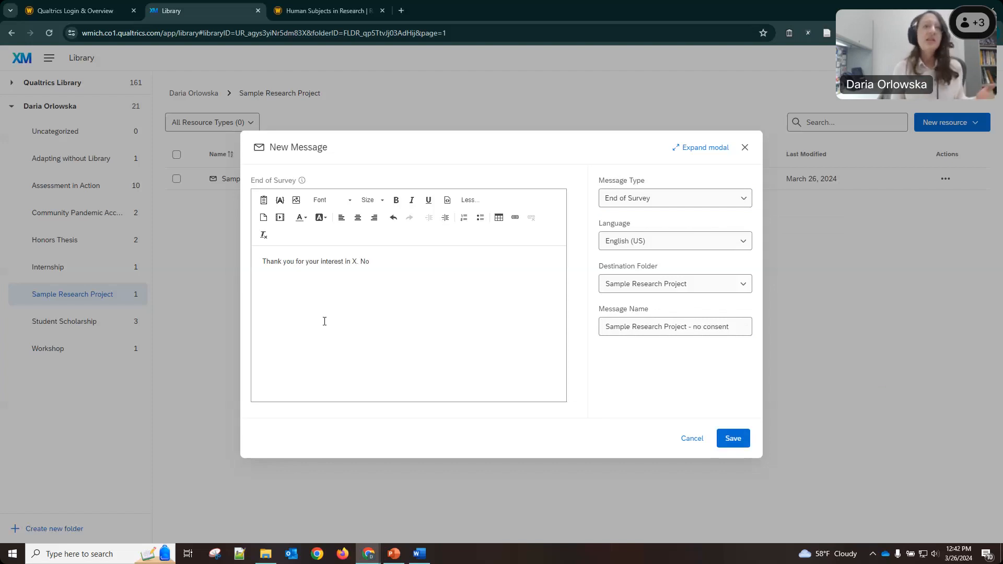
pyautogui.press('BackSpace')
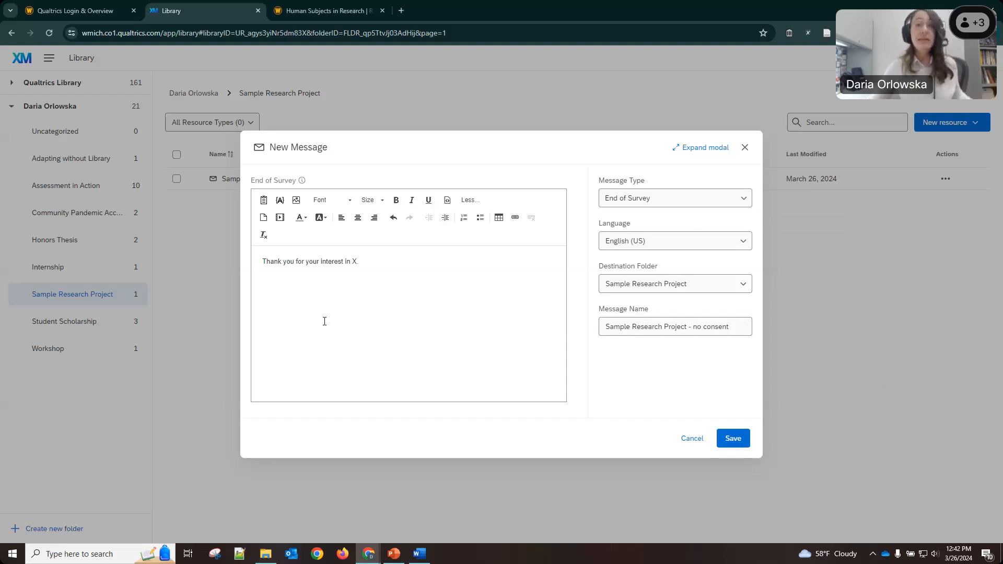
pyautogui.click(731, 438)
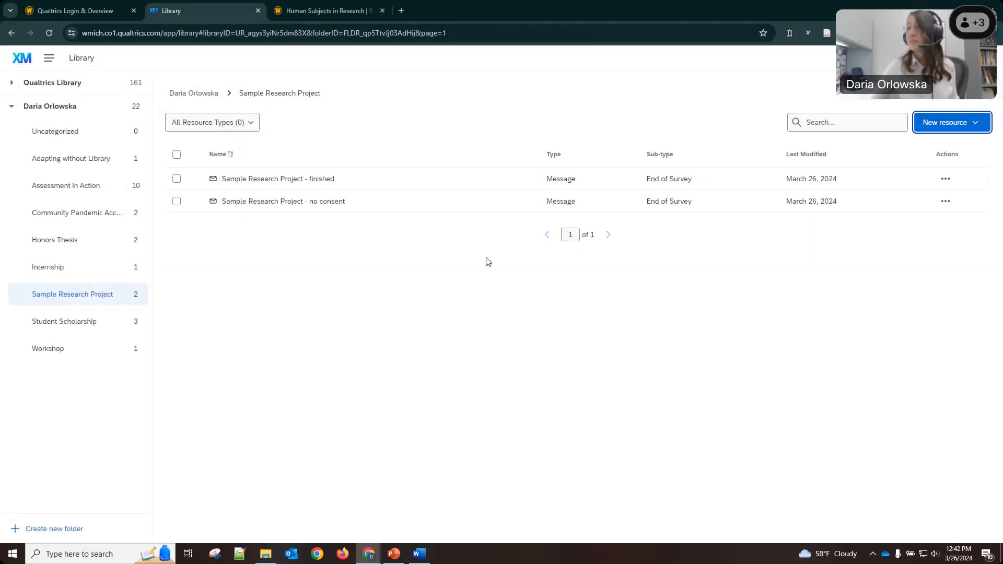
# Create a new End of Survey message named 'Project - excluded'.
pyautogui.click(958, 130)
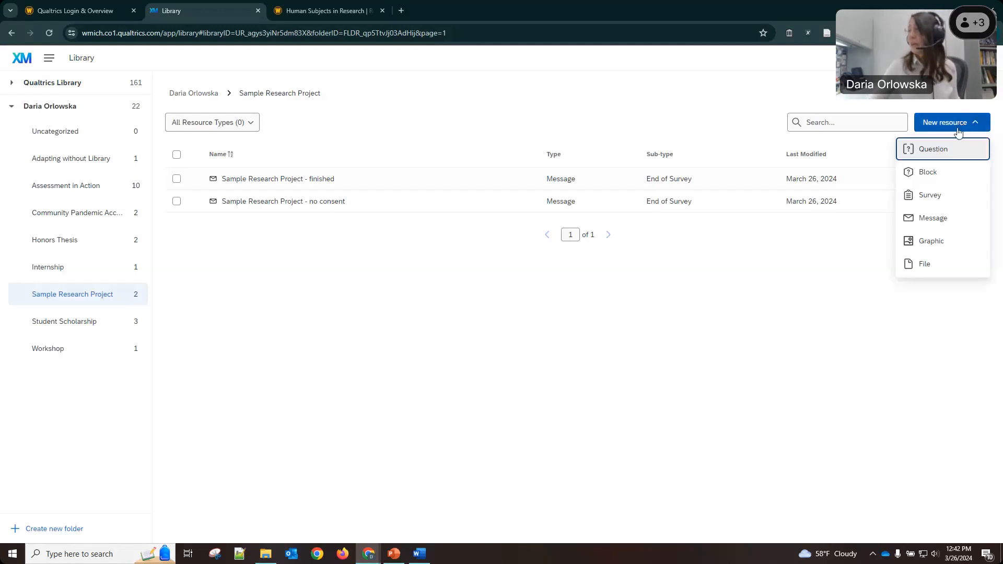
pyautogui.click(935, 219)
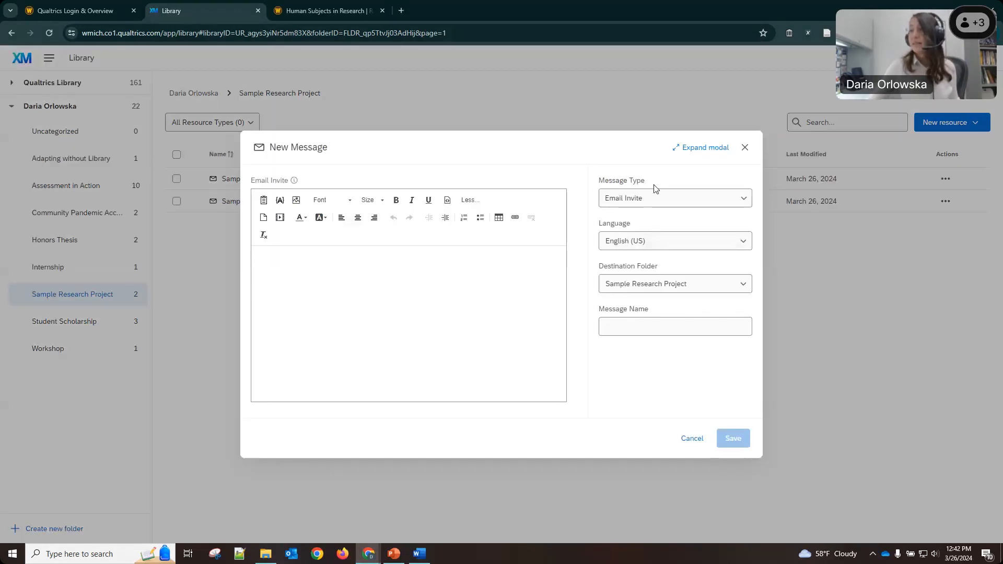
pyautogui.click(656, 198)
pyautogui.moveTo(788, 267)
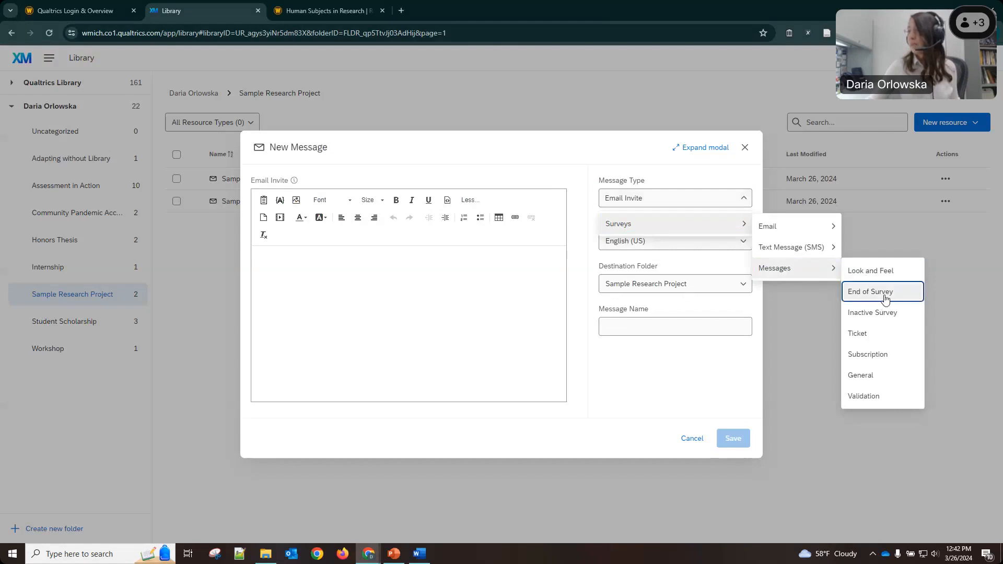
pyautogui.click(884, 298)
pyautogui.click(667, 323)
pyautogui.write('Project - excluded')
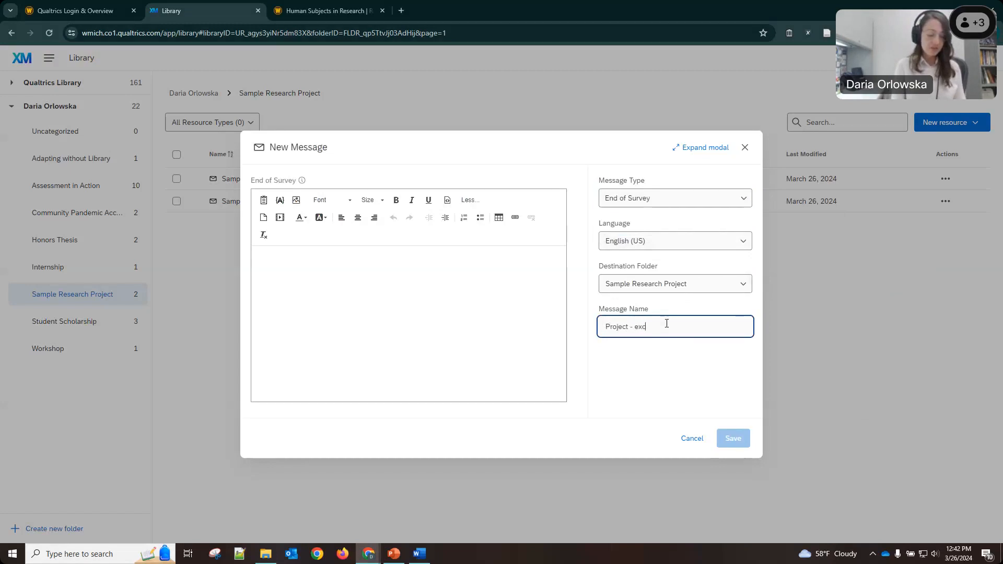
# Write the body saying respondents do not meet the inclusion criteria, and save it.
pyautogui.click(352, 298)
pyautogui.write('Thank')
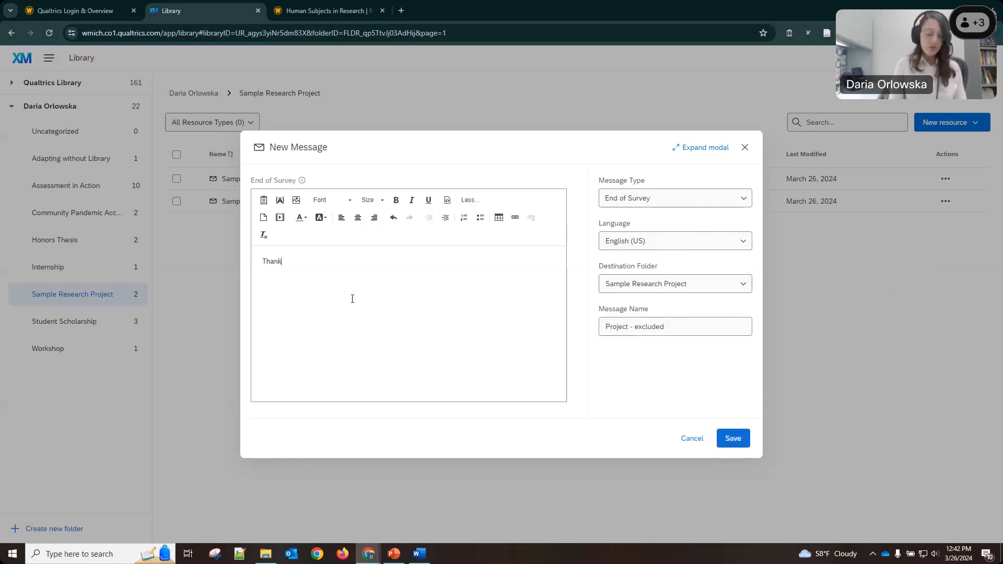
pyautogui.write(' you for interest. ')
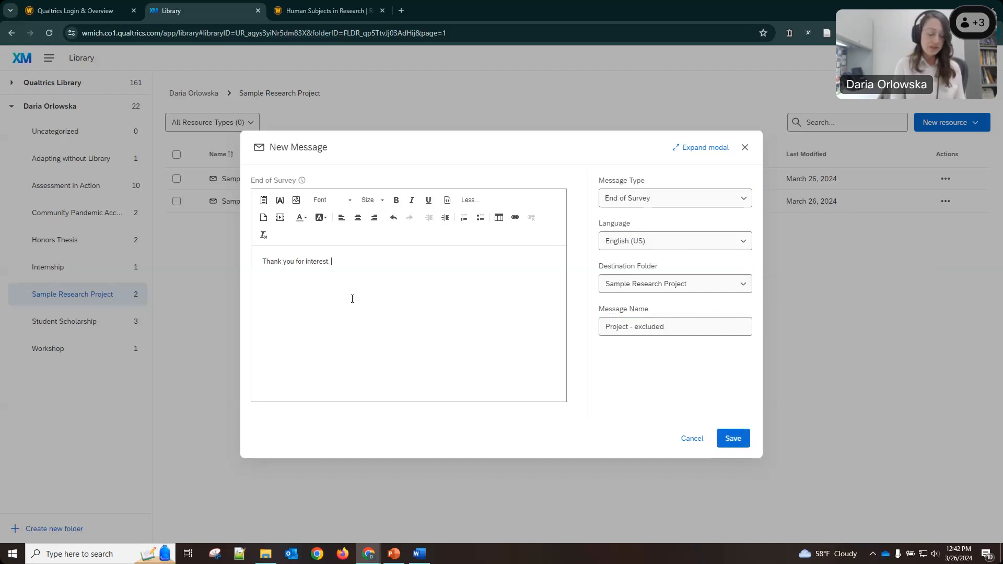
pyautogui.write('Unfortauntely')
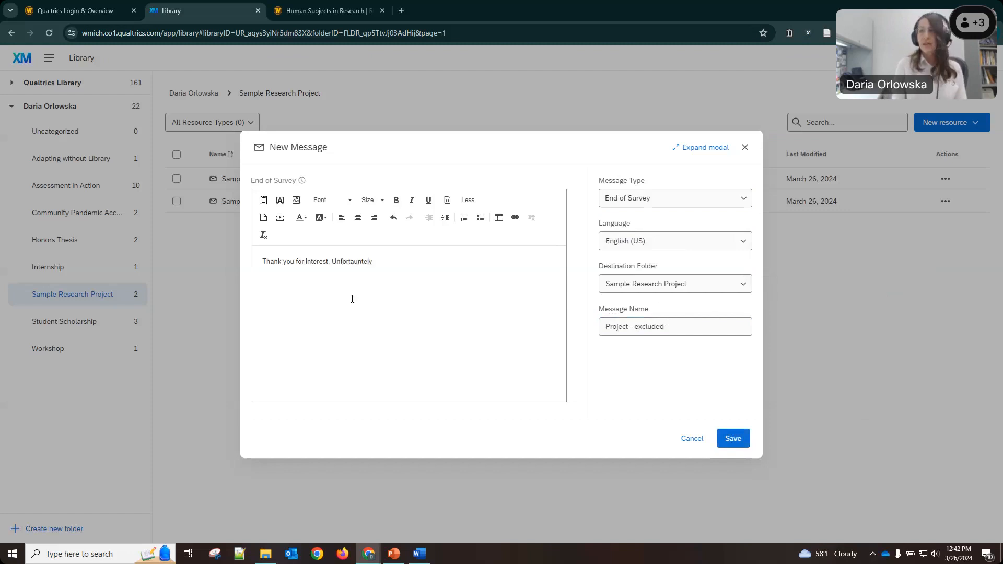
pyautogui.write(',')
pyautogui.press('BackSpace')
pyautogui.press('BackSpace')
pyautogui.press('BackSpace')
pyautogui.press('BackSpace')
pyautogui.press('BackSpace')
pyautogui.press('BackSpace')
pyautogui.press('BackSpace')
pyautogui.press('BackSpace')
pyautogui.write('unately, you do ')
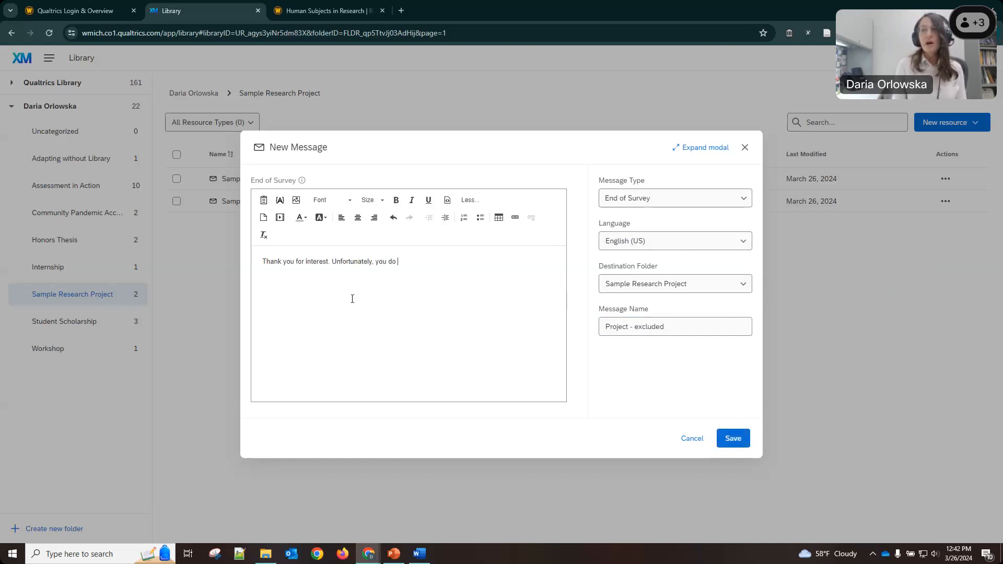
pyautogui.write('not meet the inc')
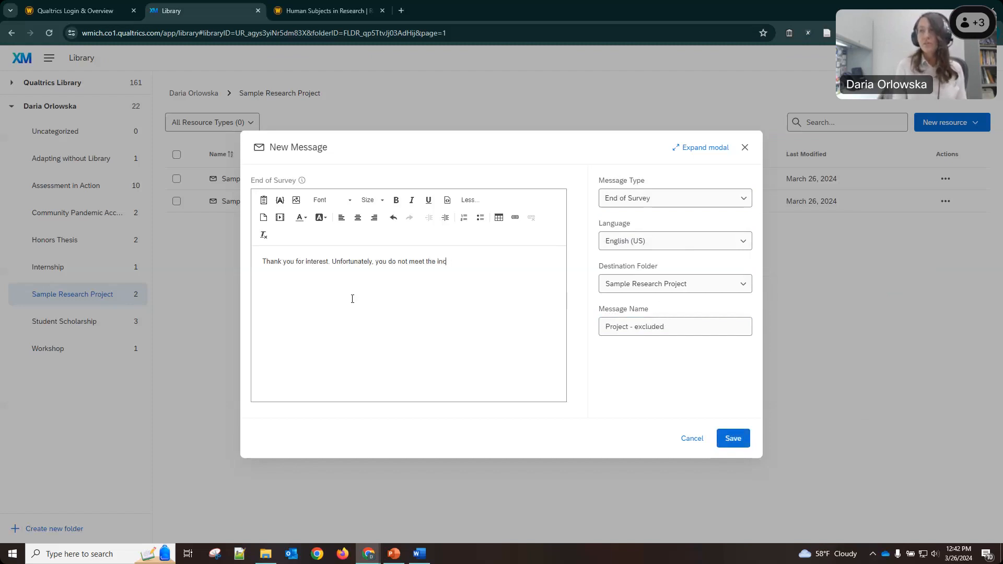
pyautogui.write('lusion criteria ')
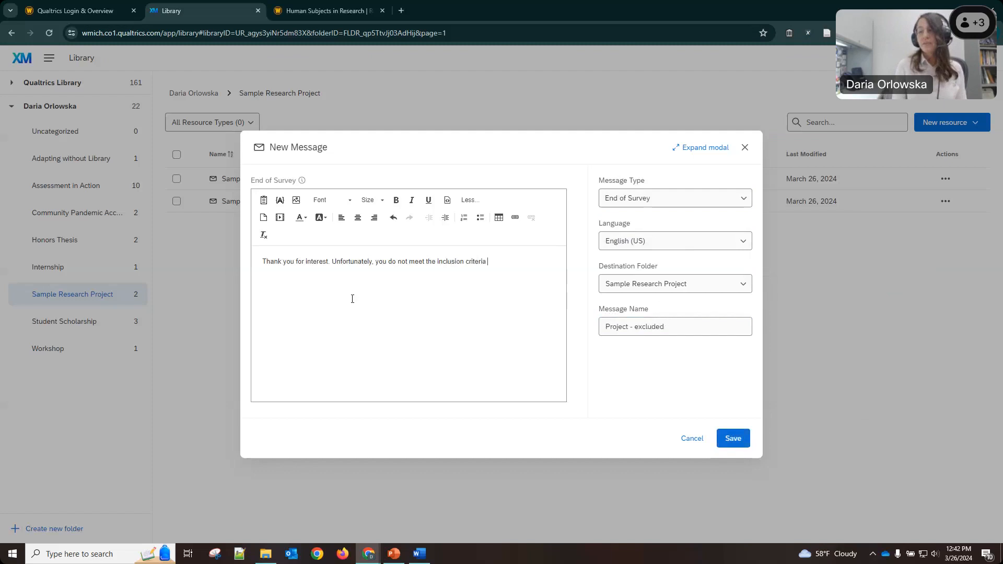
pyautogui.write('and so your responses wi')
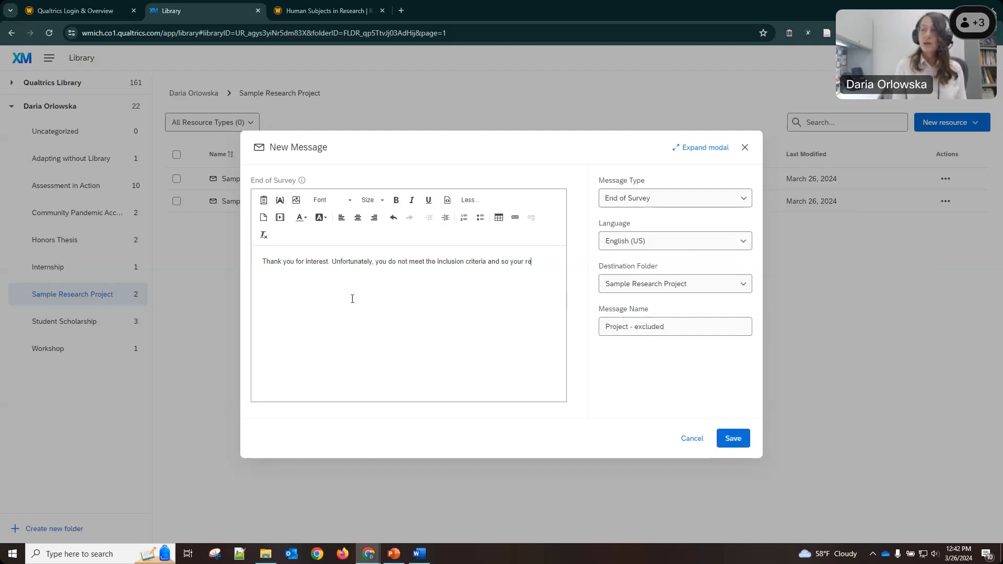
pyautogui.press('BackSpace')
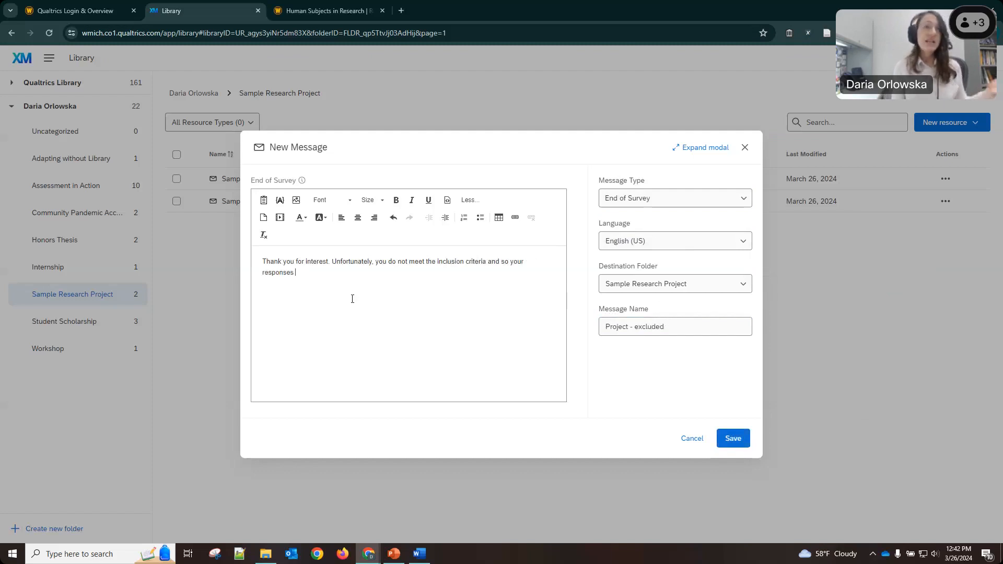
pyautogui.press('BackSpace')
pyautogui.press('BackSpace')
pyautogui.press('BackSpace')
pyautogui.press('BackSpace')
pyautogui.press('BackSpace')
pyautogui.press('BackSpace')
pyautogui.press('BackSpace')
pyautogui.press('BackSpace')
pyautogui.press('BackSpace')
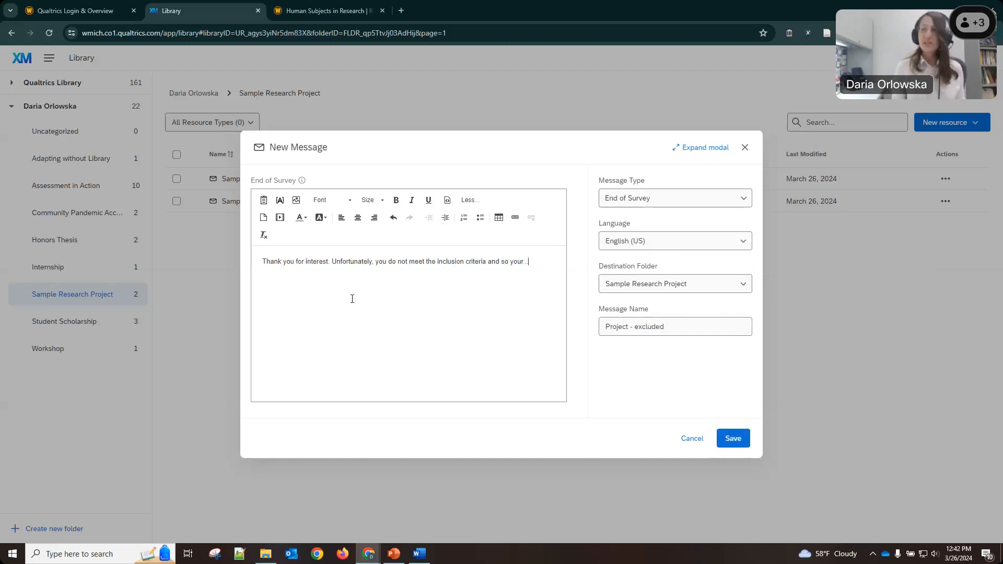
pyautogui.click(728, 438)
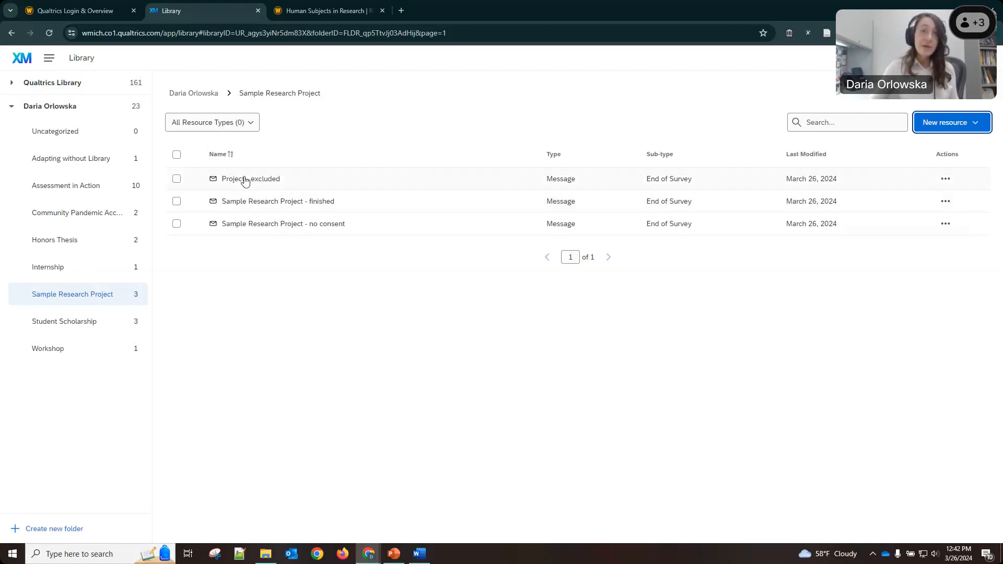
# Open Sample Research Project from the Projects list and show its Survey Flow.
pyautogui.click(49, 59)
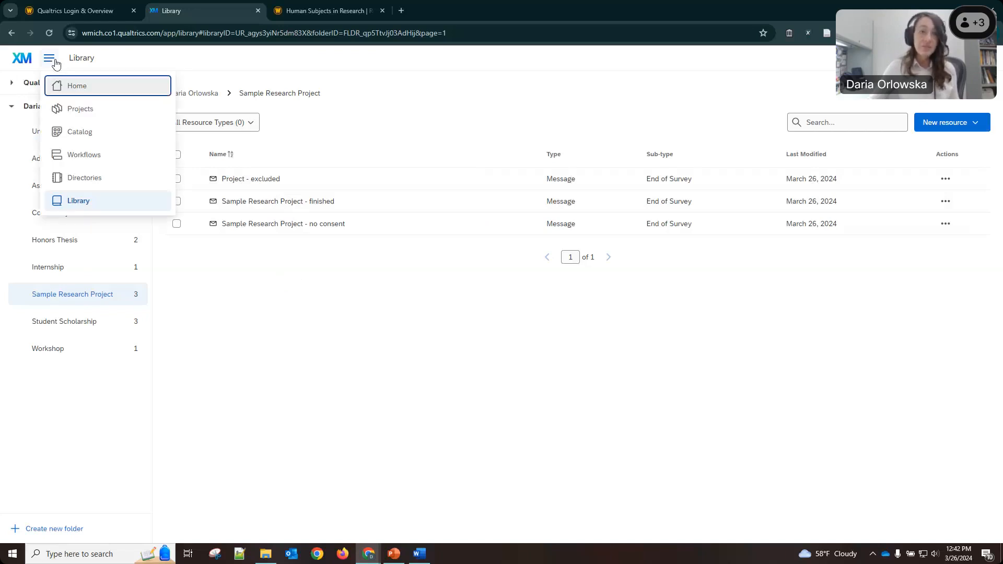
pyautogui.click(73, 110)
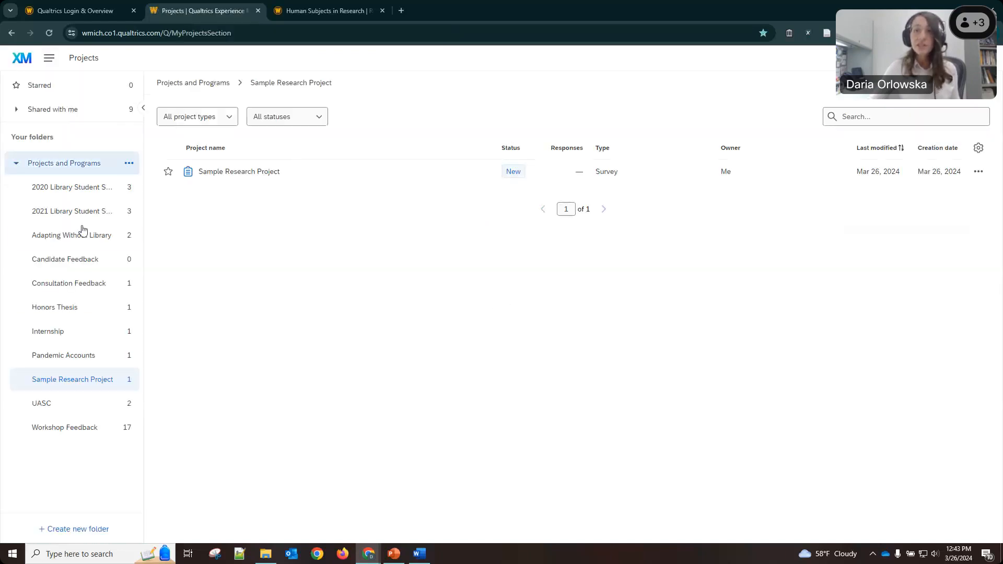
pyautogui.click(228, 172)
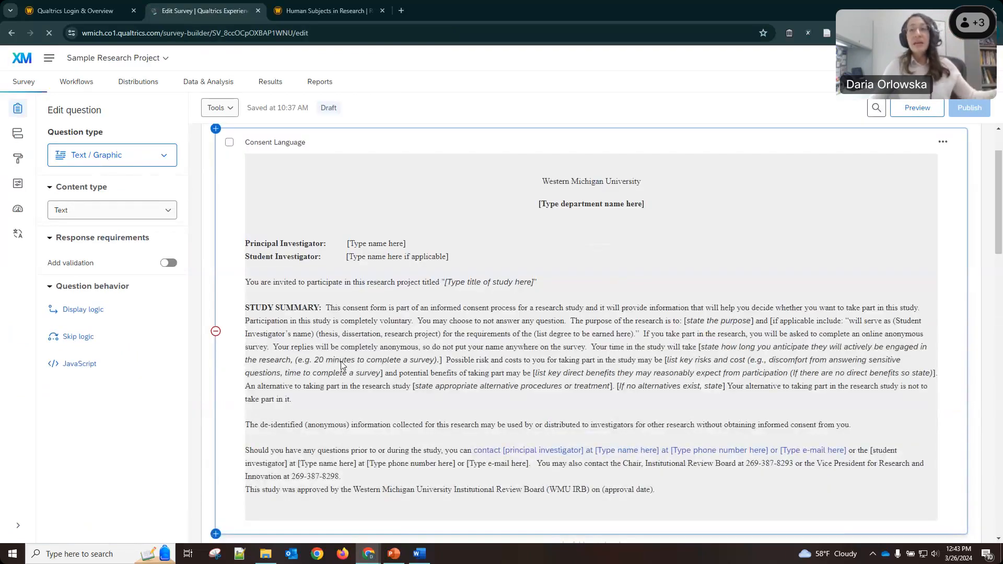
pyautogui.scroll(-3, 470, 242)
pyautogui.scroll(-1, 469, 237)
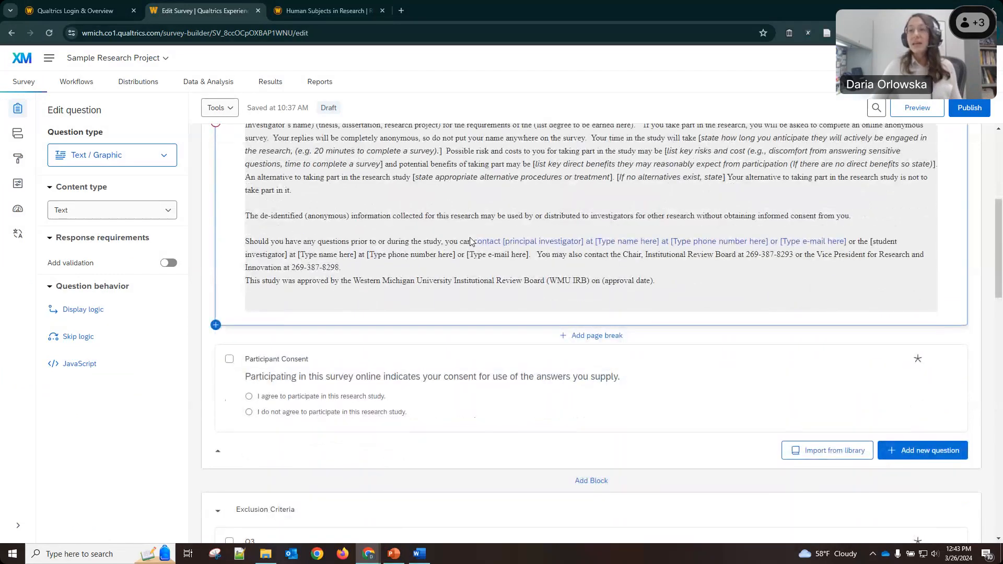
pyautogui.click(18, 135)
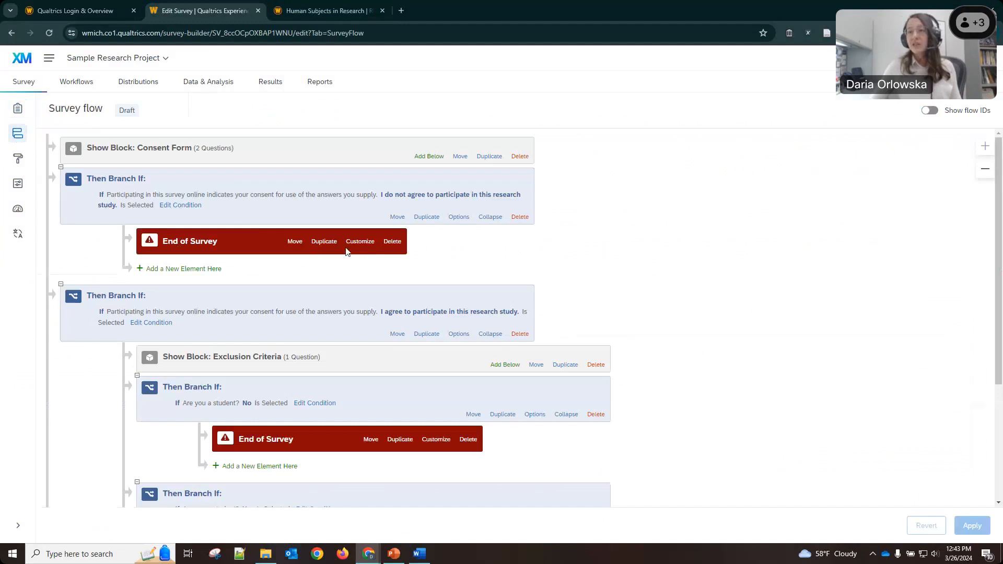
# Override the non-consent End of Survey with the custom 'Sample Research Project - no consent' message.
pyautogui.click(354, 243)
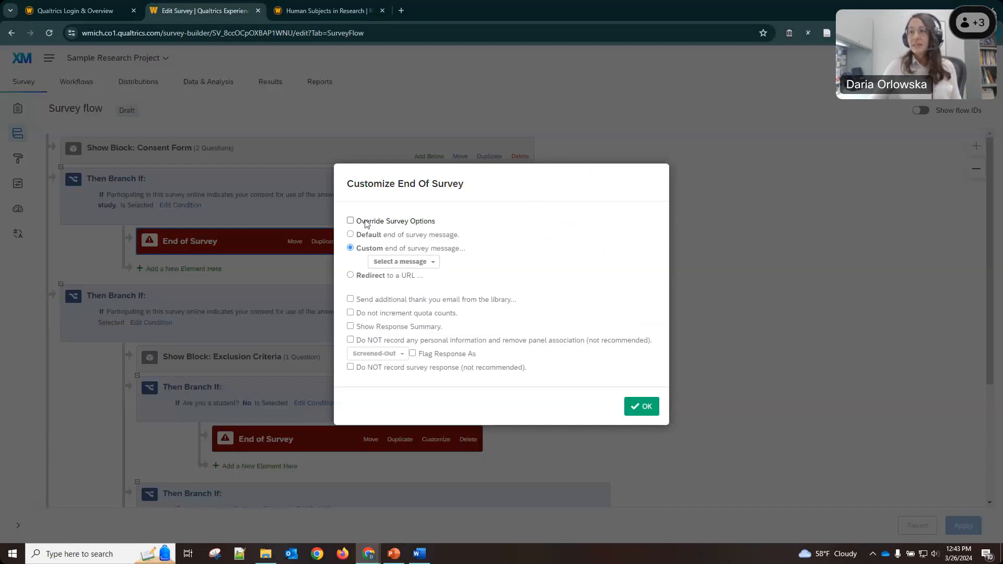
pyautogui.click(350, 221)
pyautogui.click(430, 262)
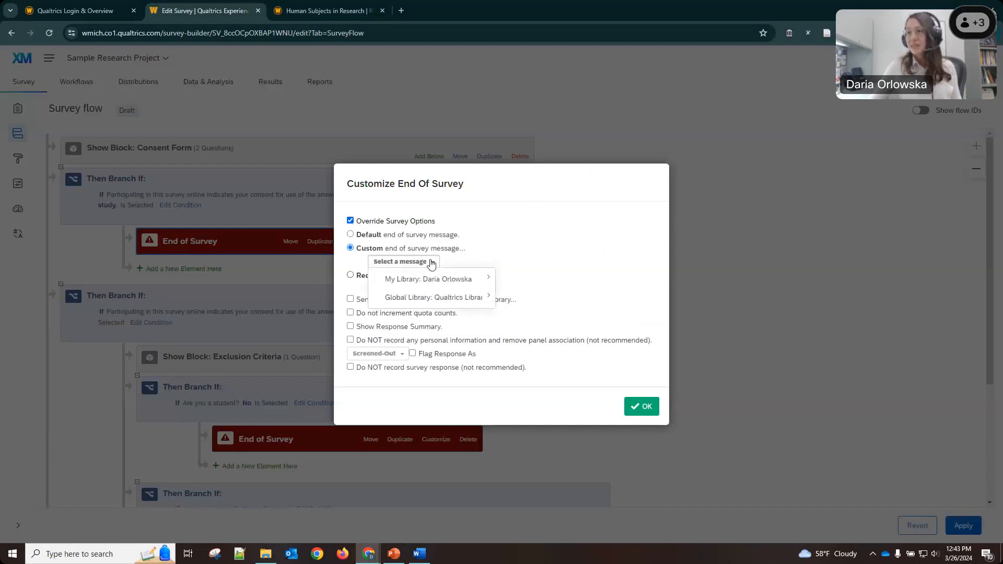
pyautogui.moveTo(462, 282)
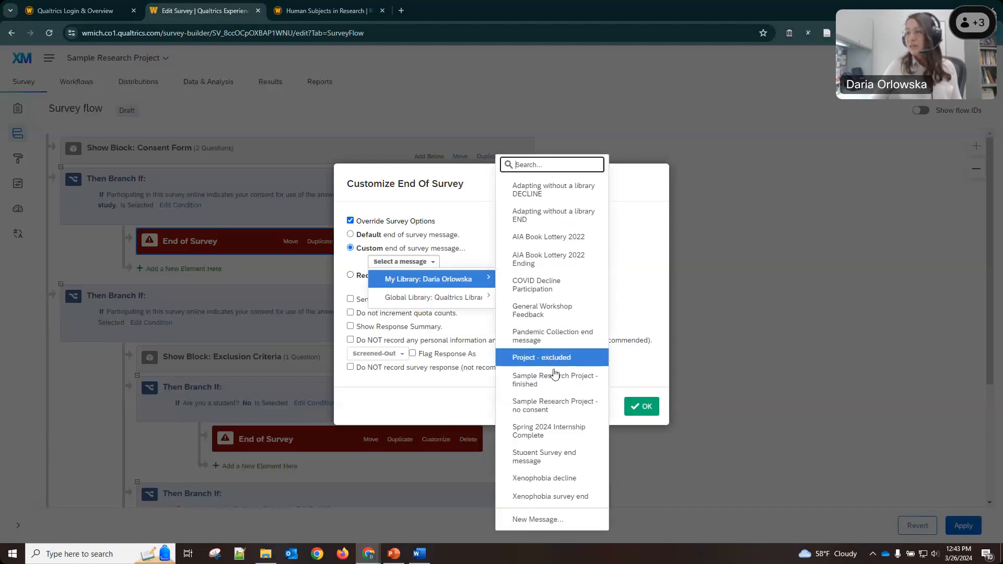
pyautogui.click(554, 405)
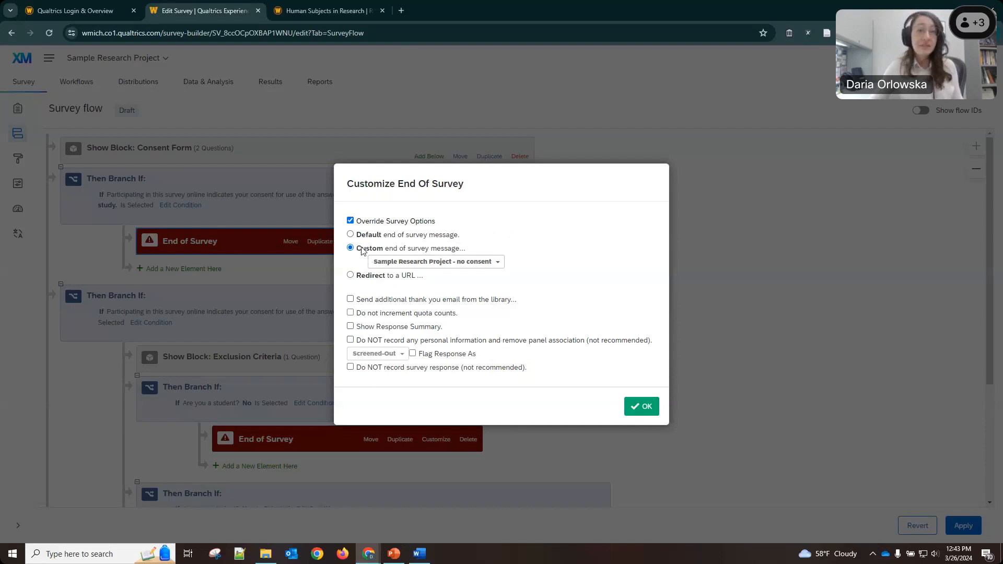
pyautogui.click(641, 407)
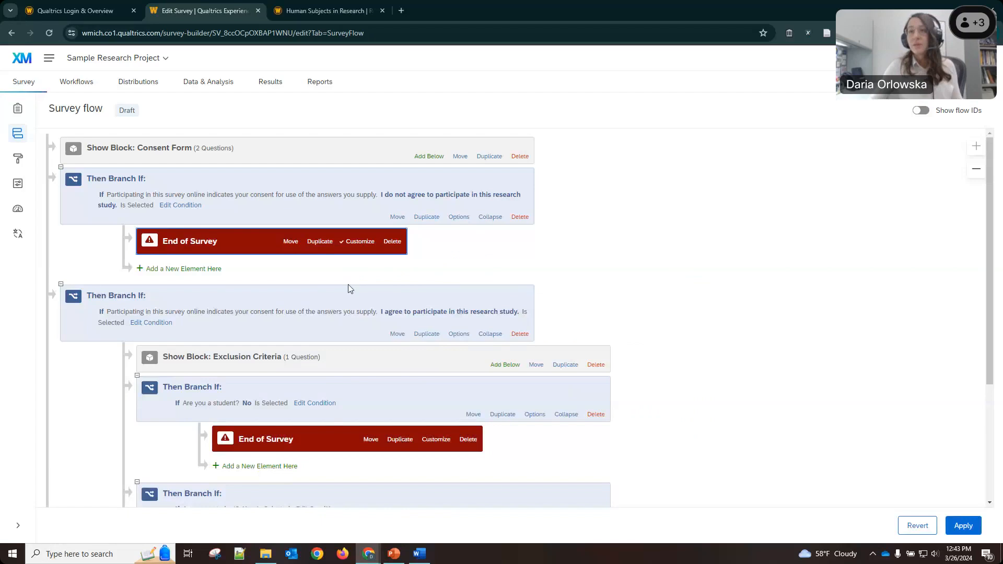
# Give the non-student ending the custom 'Project - excluded' message, apply the flow, and return to Builder.
pyautogui.scroll(-3, 348, 284)
pyautogui.click(446, 267)
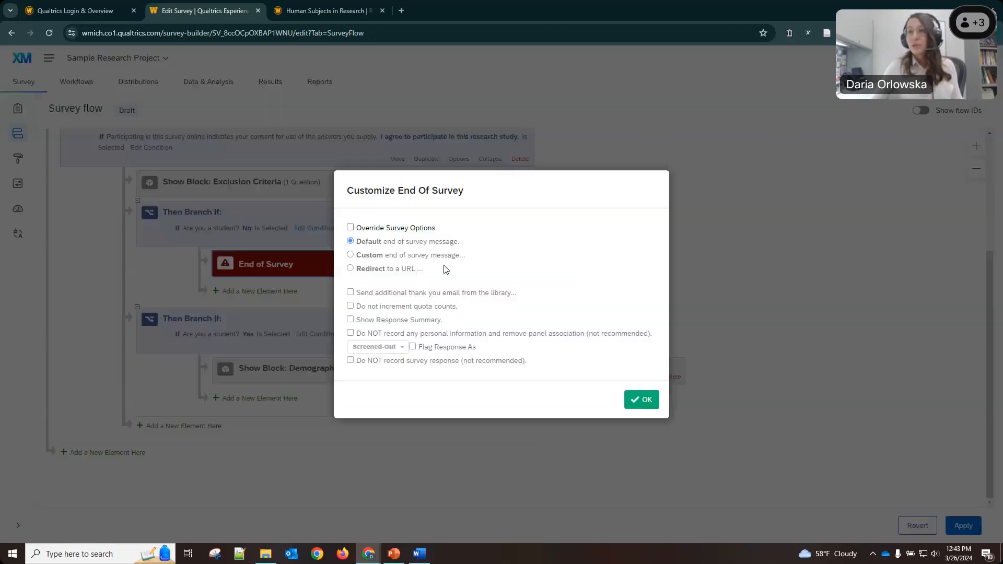
pyautogui.click(350, 227)
pyautogui.click(350, 255)
pyautogui.click(422, 275)
pyautogui.moveTo(439, 286)
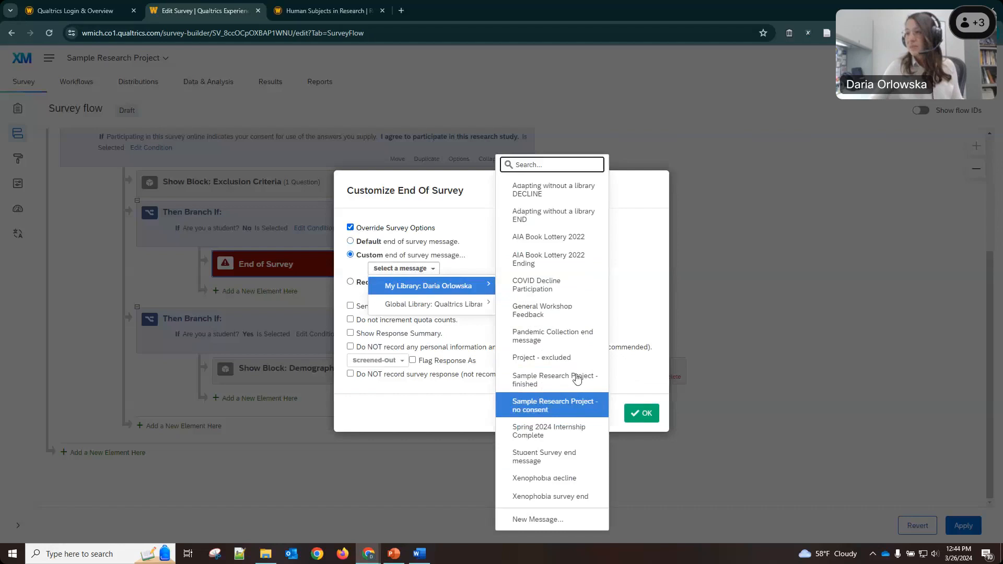
pyautogui.click(541, 357)
pyautogui.click(641, 413)
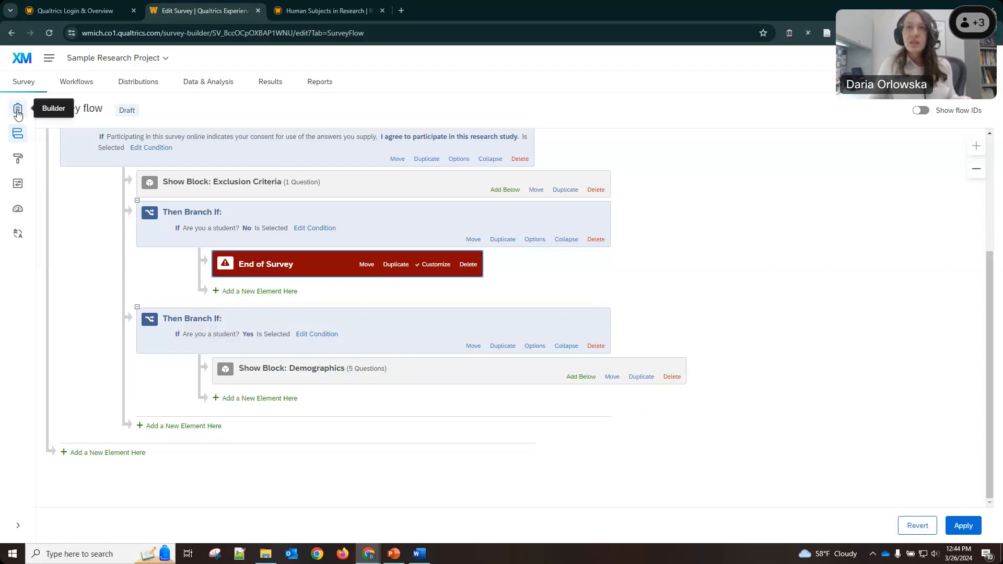
pyautogui.click(963, 526)
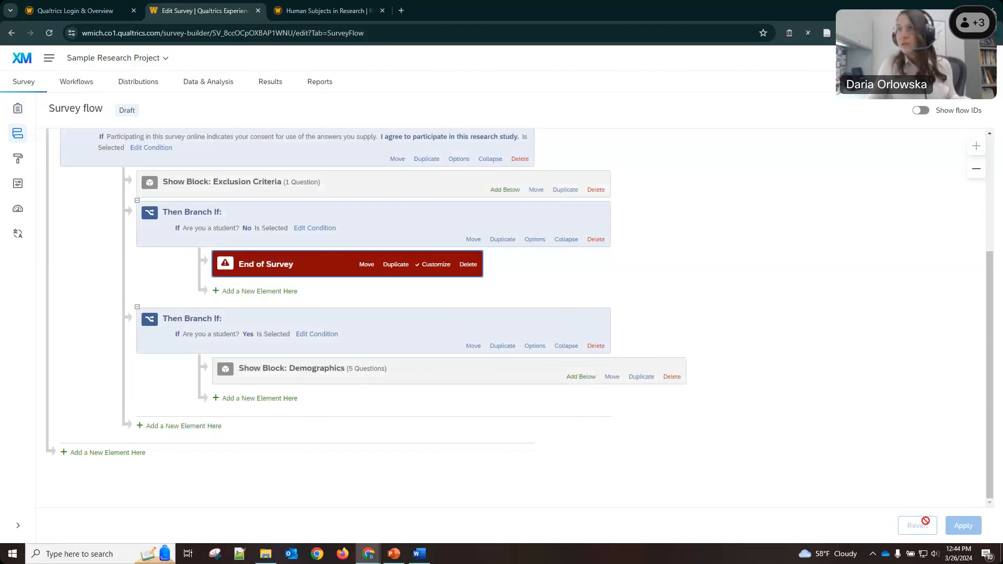
pyautogui.click(17, 108)
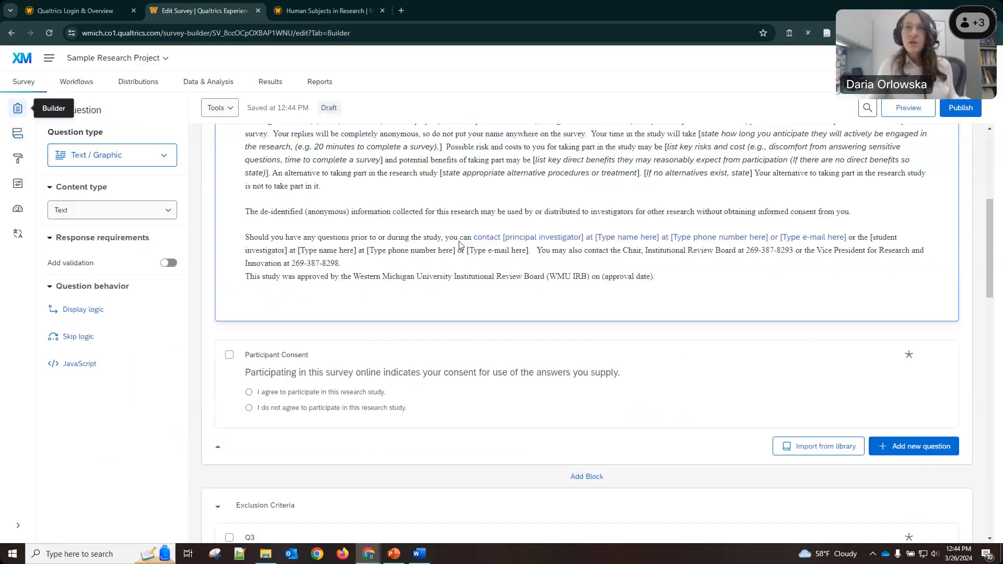
# Set the main End of Survey to the custom 'Sample Research Project - finished' library message.
pyautogui.moveTo(991, 237); pyautogui.dragTo(958, 489)
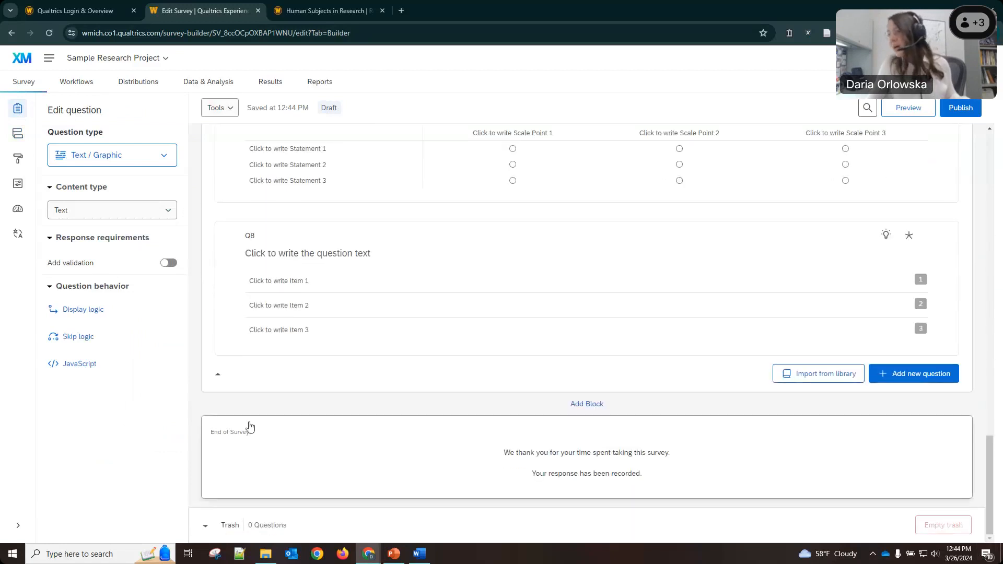
pyautogui.click(676, 465)
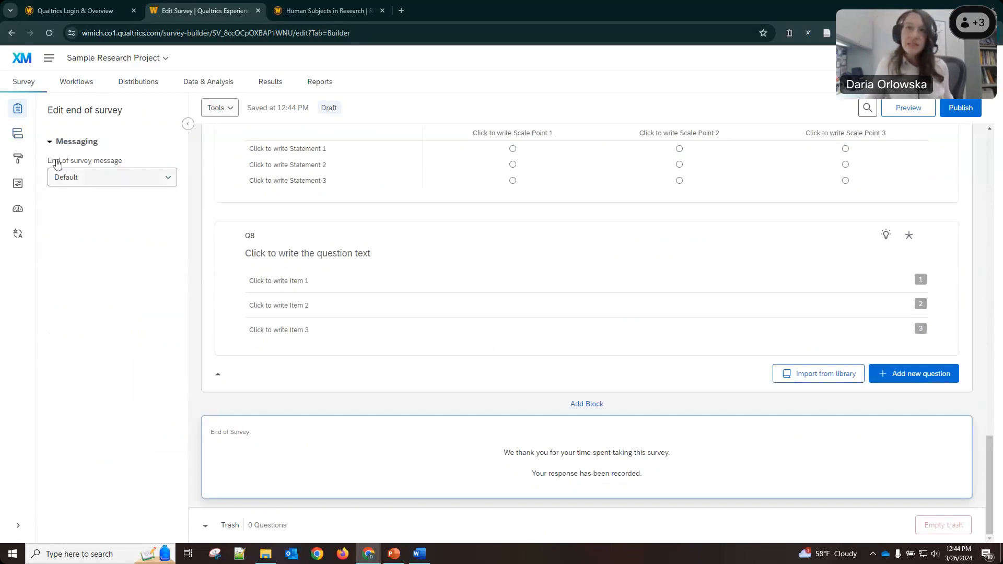
pyautogui.click(125, 180)
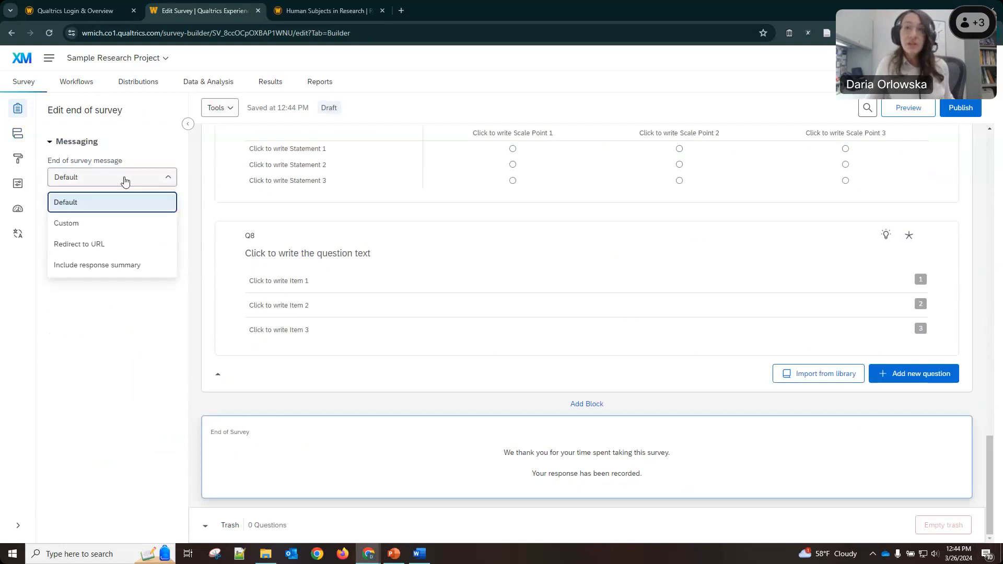
pyautogui.click(97, 225)
pyautogui.click(138, 205)
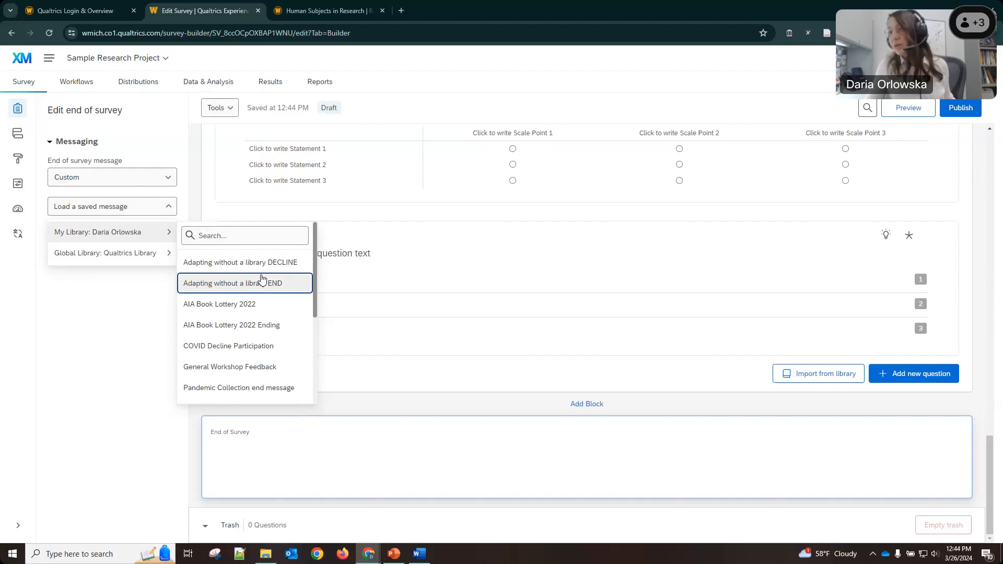
pyautogui.scroll(-4, 262, 282)
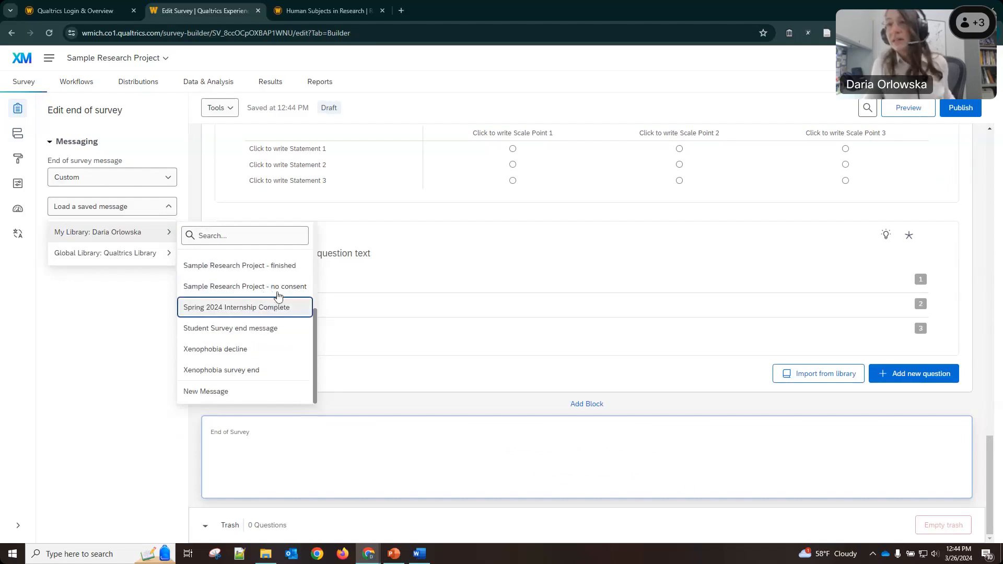
pyautogui.click(284, 267)
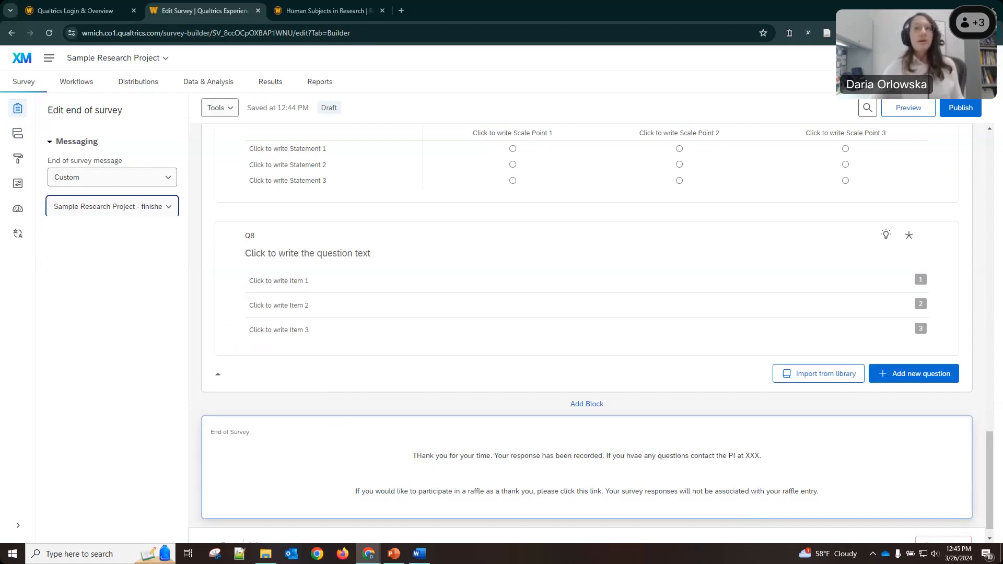
# Scroll back to the top and open the survey's Look and feel settings.
pyautogui.click(444, 83)
pyautogui.scroll(1, 563, 318)
pyautogui.scroll(5, 562, 318)
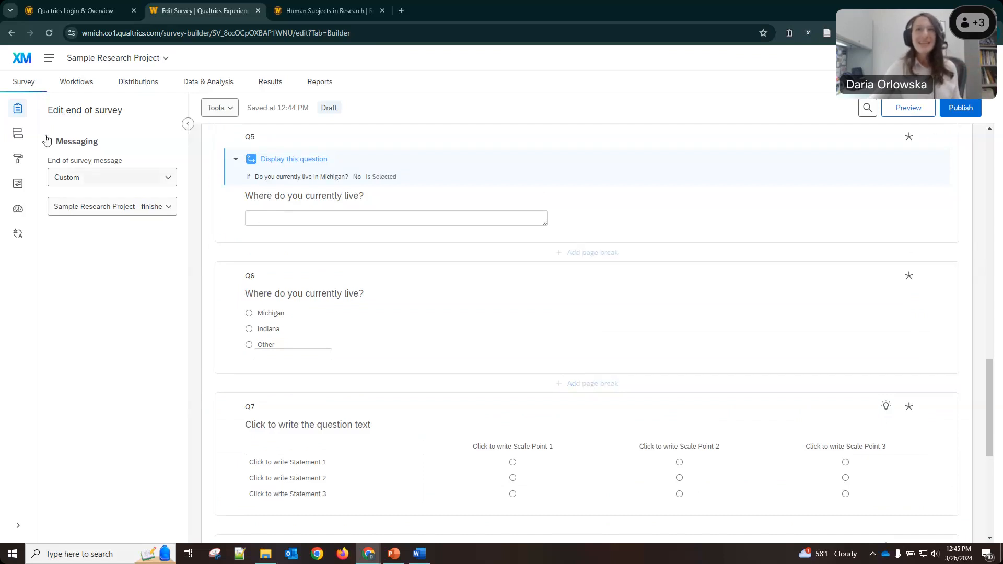
pyautogui.click(16, 163)
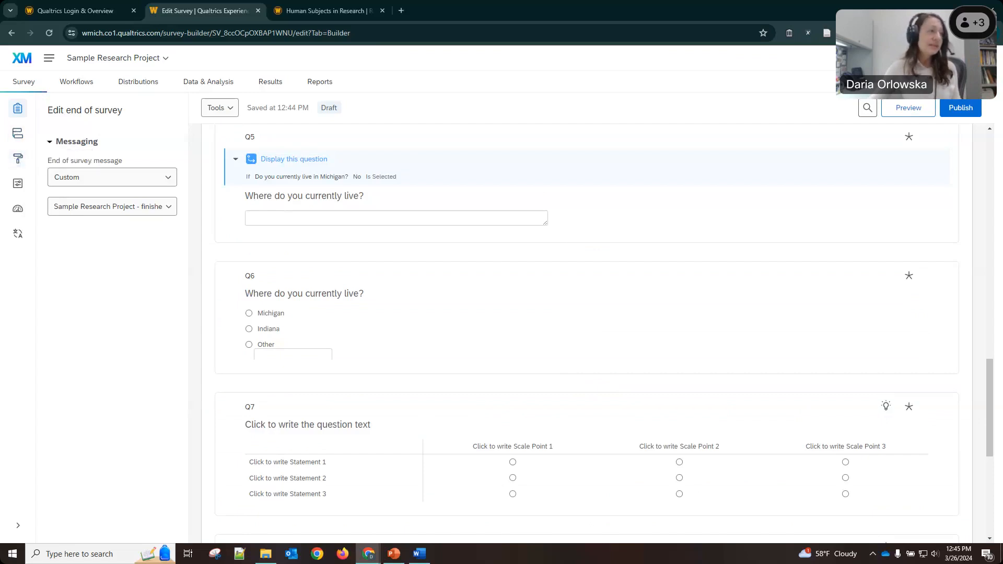
pyautogui.hotkey('alt', 'Tab')
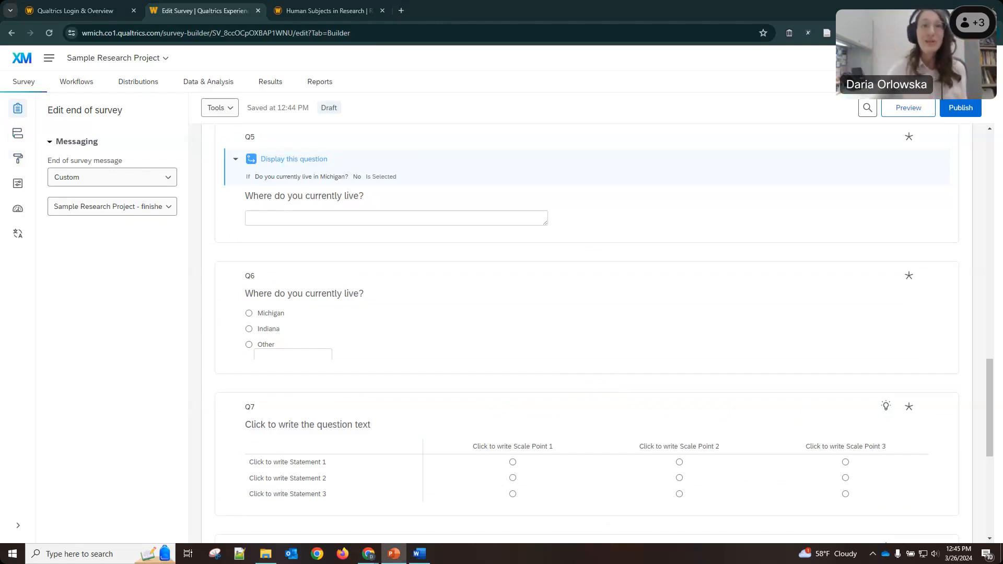
# In Look and feel > General, set the Next and Previous button text to arrow symbols.
pyautogui.click(19, 160)
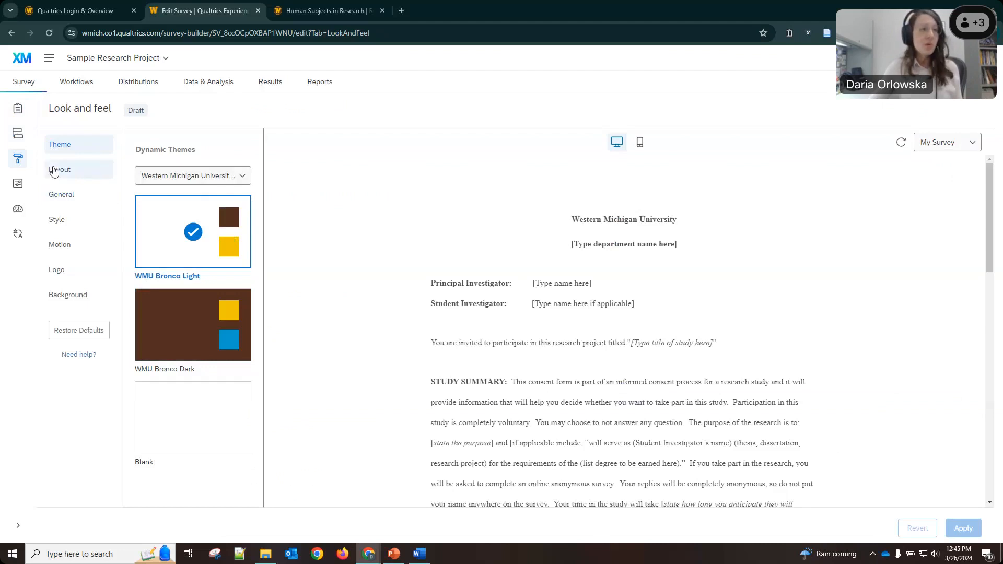
pyautogui.click(55, 199)
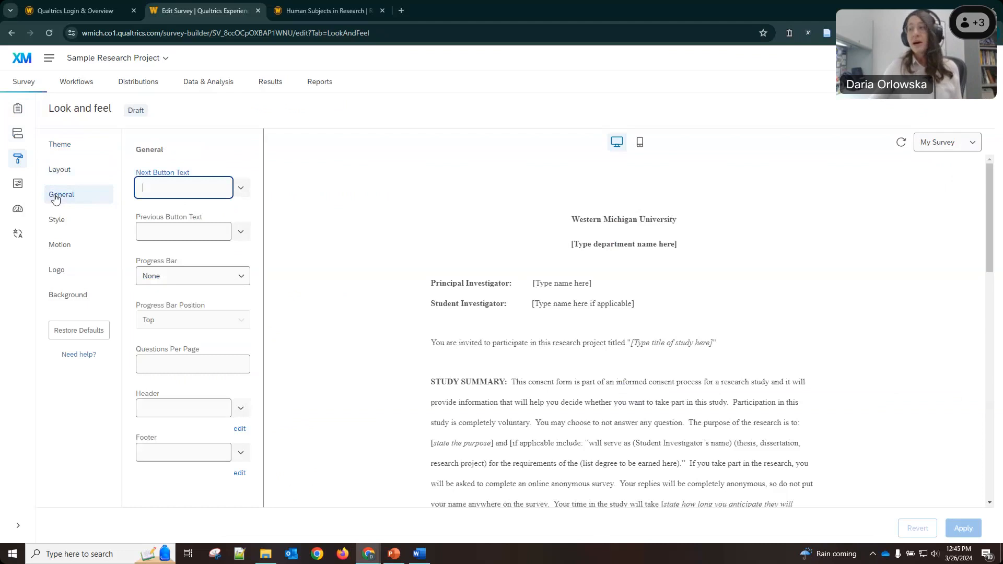
pyautogui.click(242, 197)
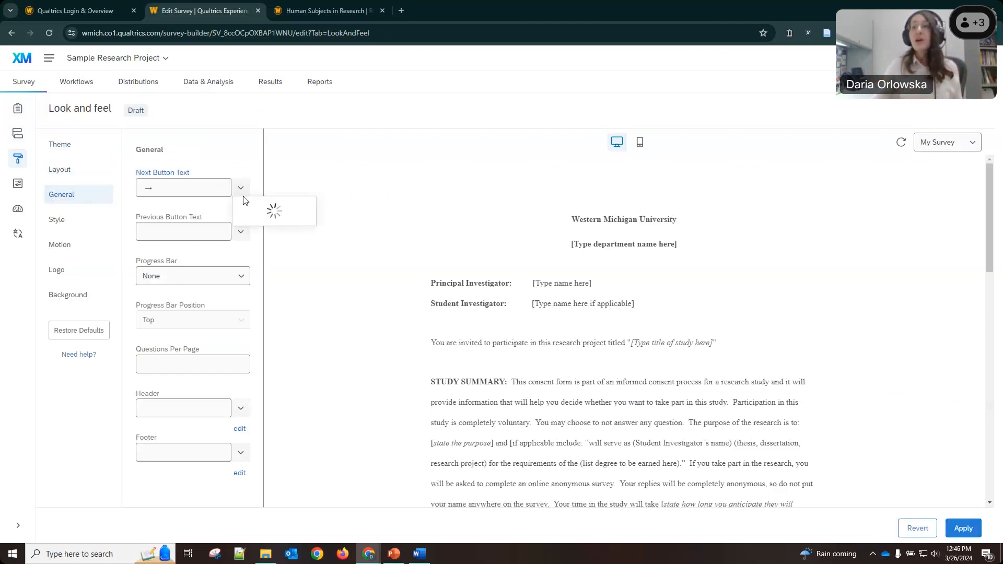
pyautogui.click(243, 164)
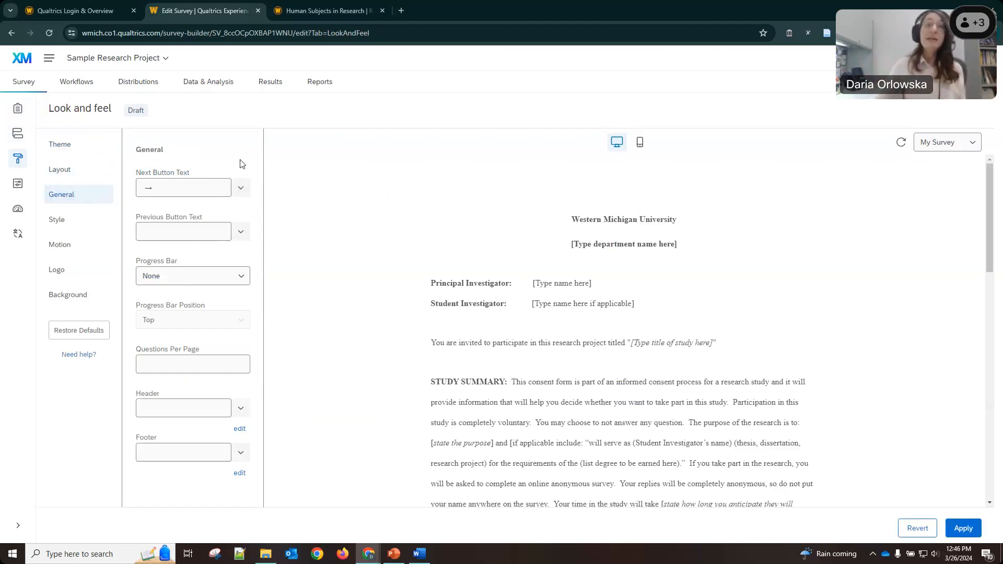
pyautogui.click(164, 233)
pyautogui.click(235, 238)
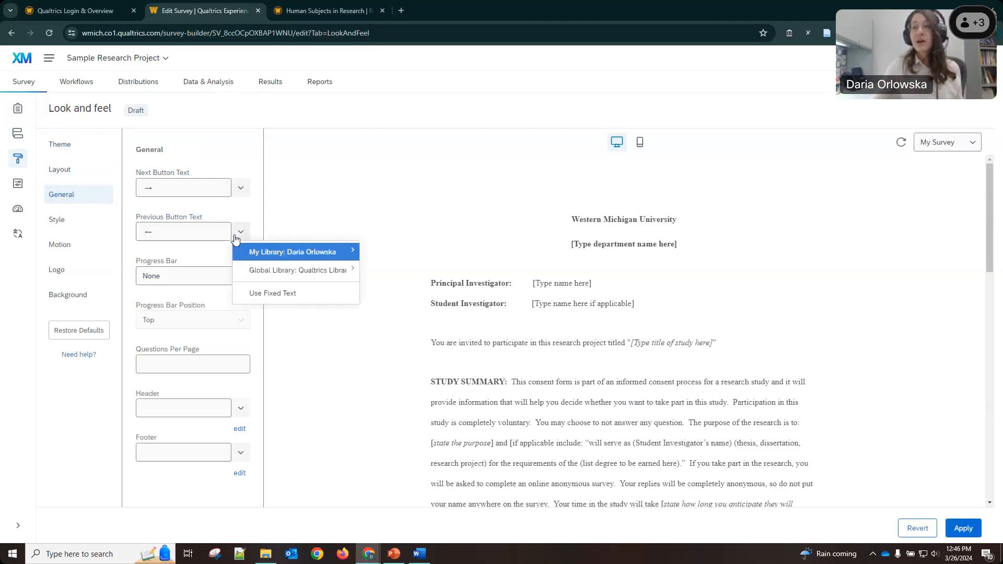
pyautogui.click(252, 212)
pyautogui.click(242, 188)
pyautogui.click(247, 163)
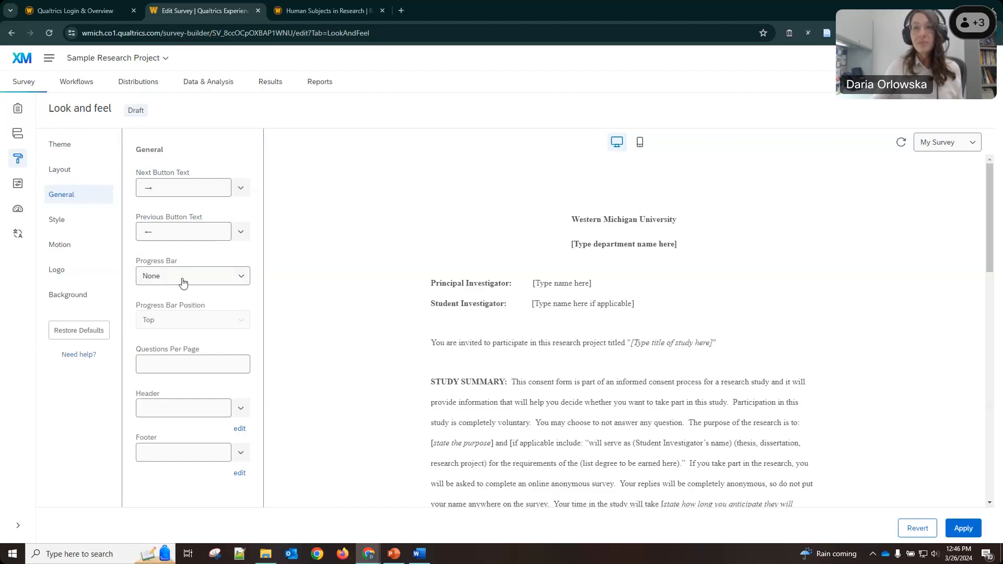
# Choose the 'With Text' progress bar style showing percentage text.
pyautogui.click(238, 278)
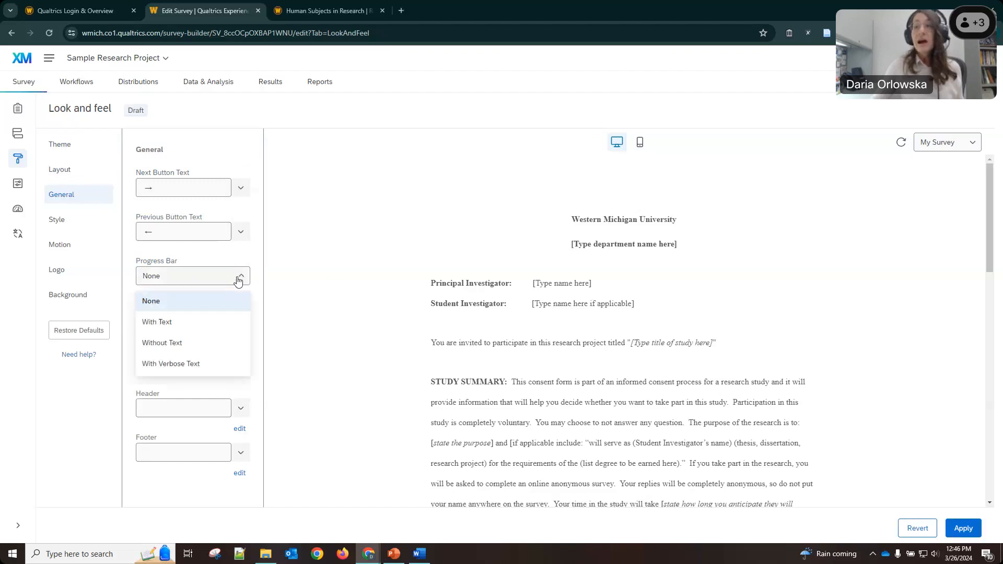
pyautogui.click(168, 343)
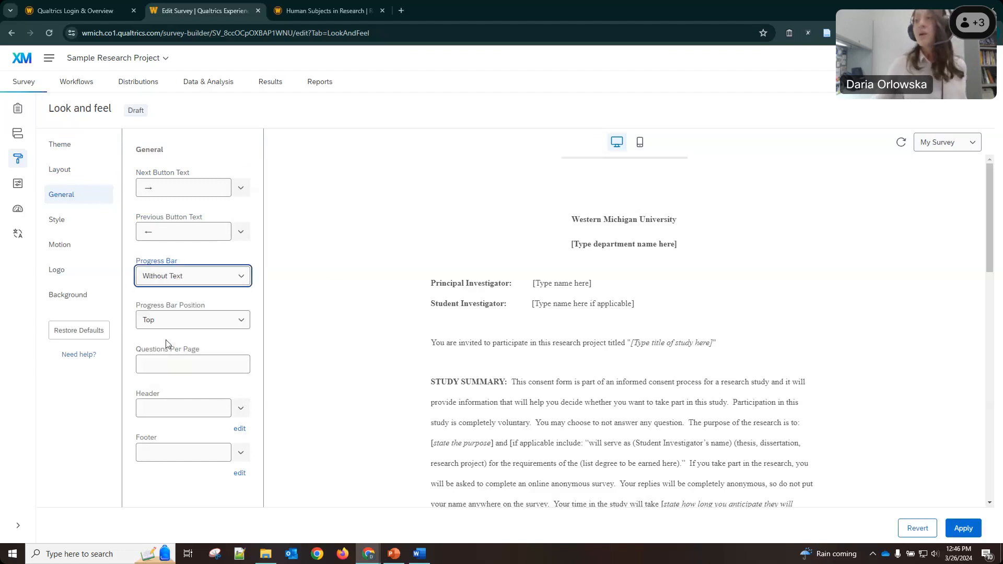
pyautogui.click(214, 276)
pyautogui.click(186, 320)
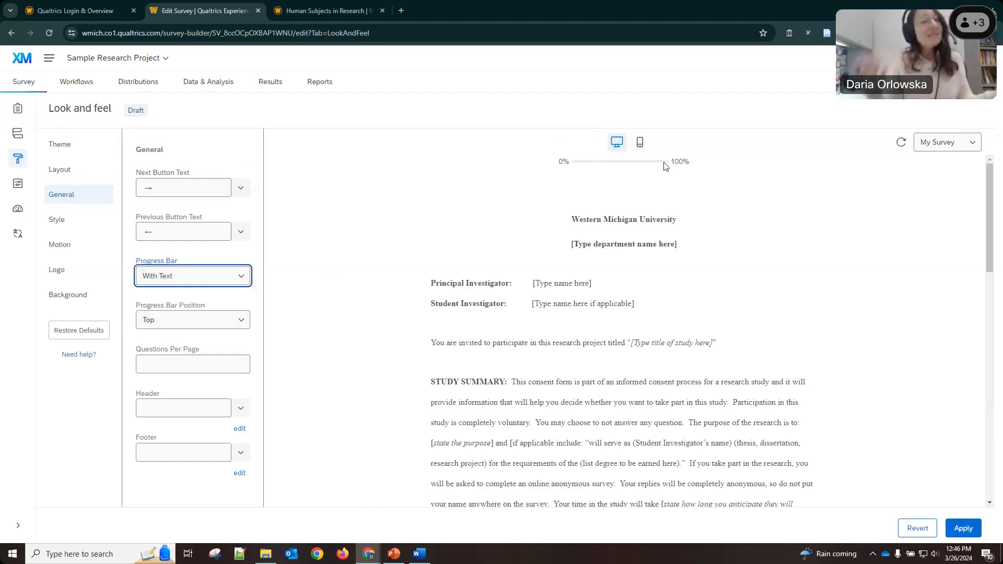
# Check the preview in phone and desktop layouts, then apply the look and feel changes.
pyautogui.click(638, 141)
pyautogui.click(614, 145)
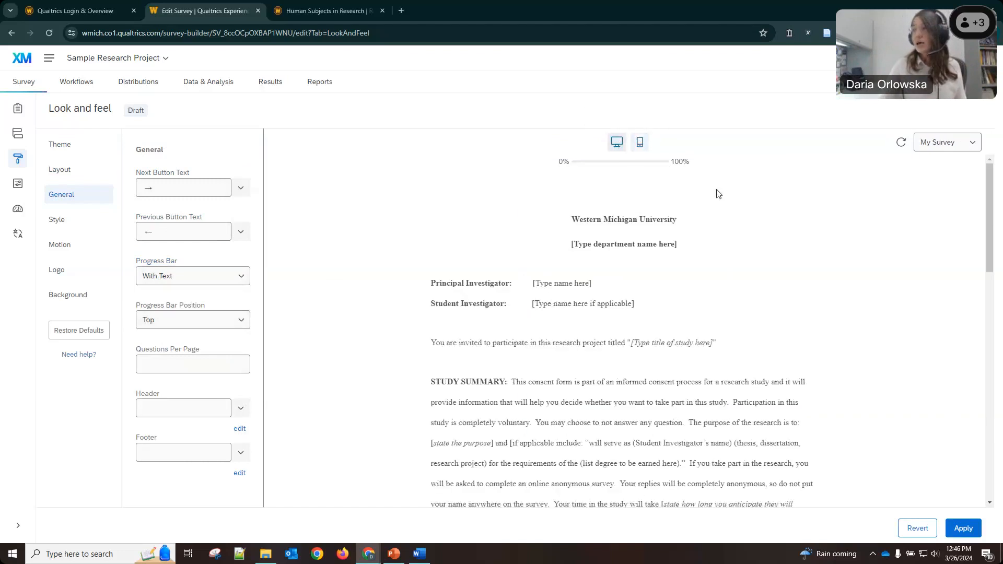
pyautogui.moveTo(989, 243); pyautogui.dragTo(979, 463)
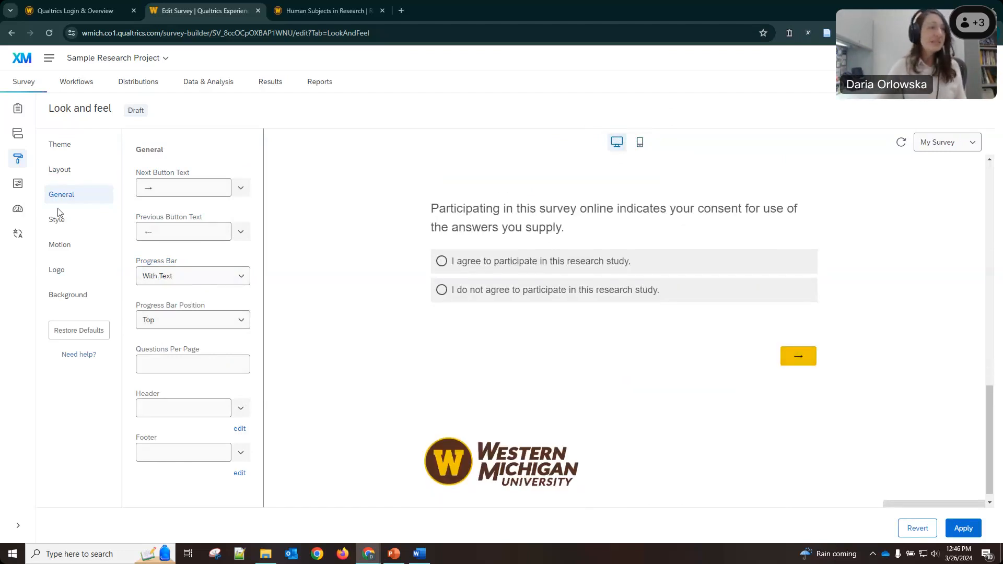
pyautogui.click(393, 554)
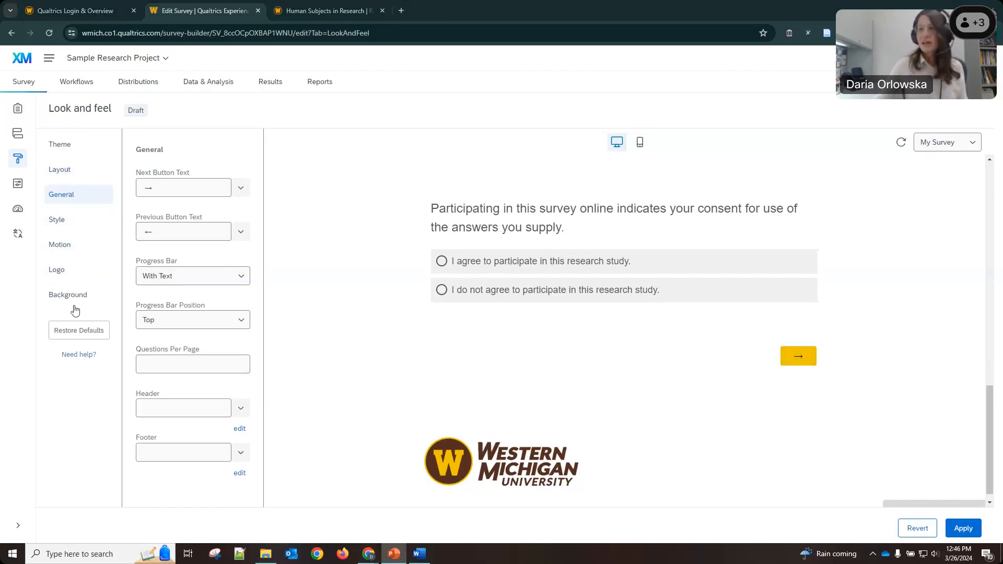
pyautogui.click(952, 526)
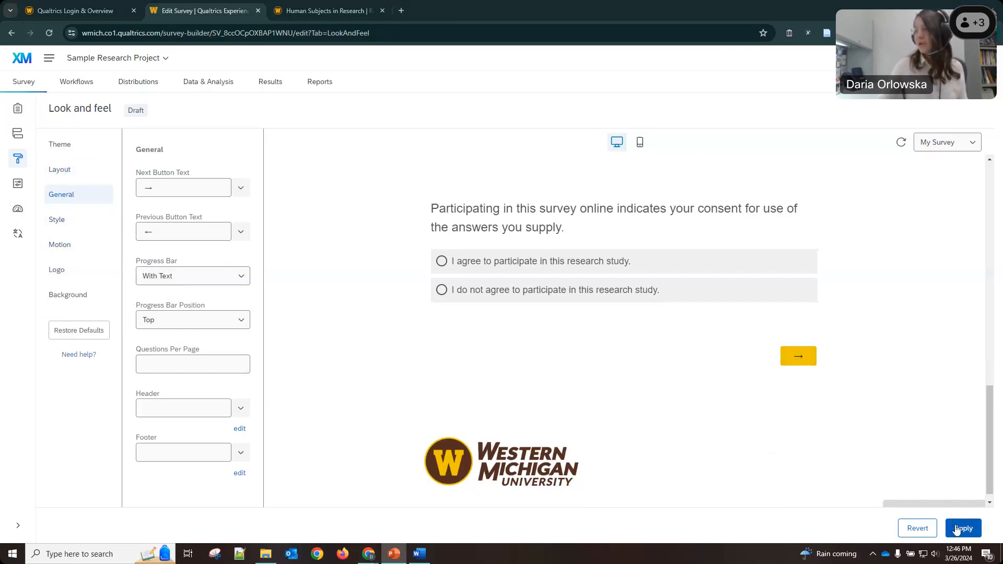
pyautogui.click(796, 362)
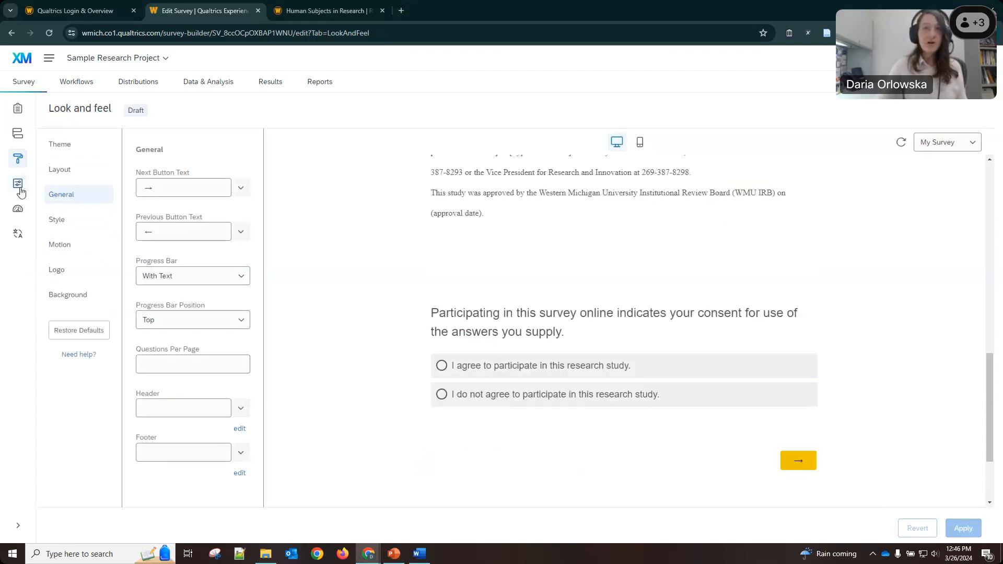
# In General survey options, change the display name to 'Sample Research Project survey'.
pyautogui.click(20, 191)
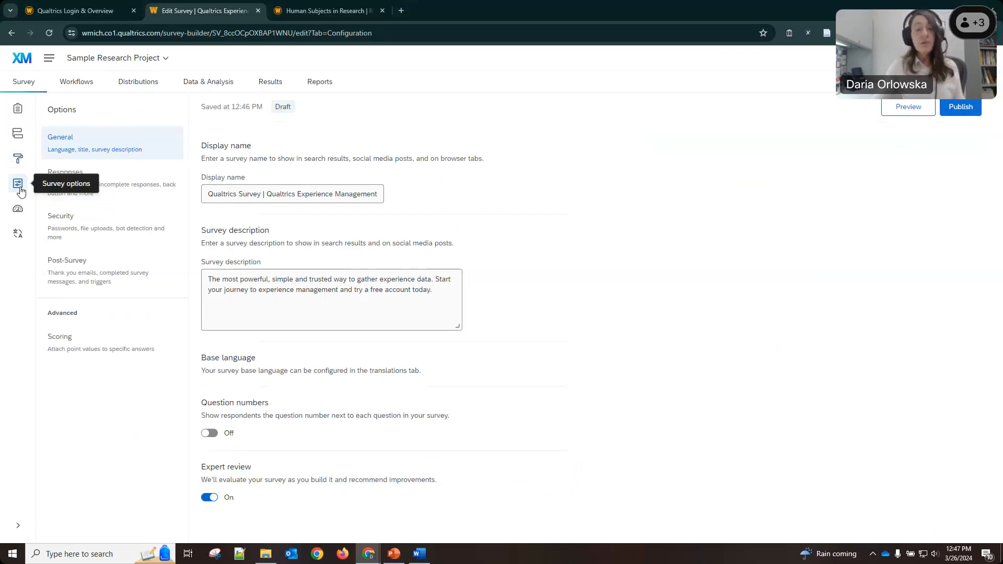
pyautogui.click(248, 202)
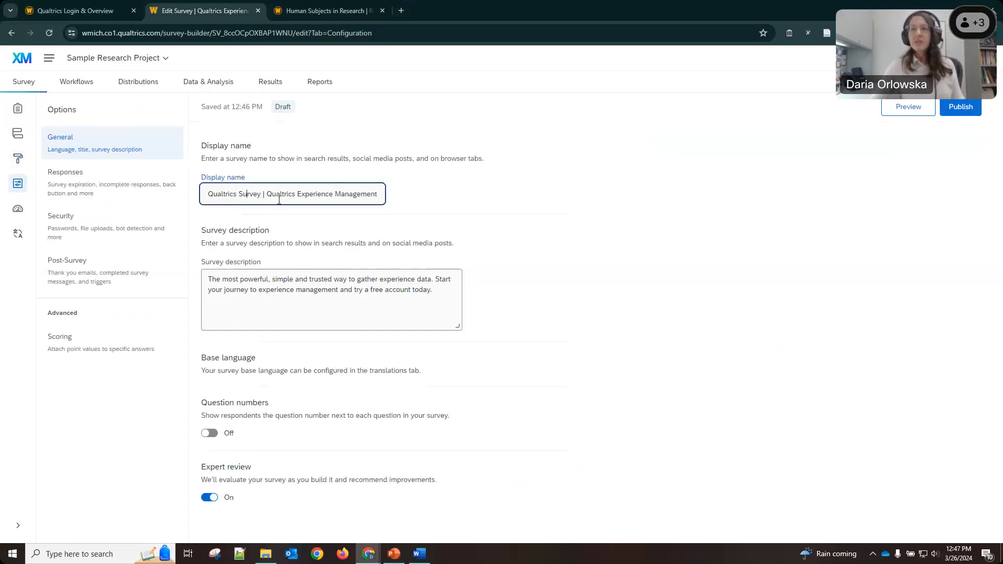
pyautogui.tripleClick(277, 199)
pyautogui.write('Sample')
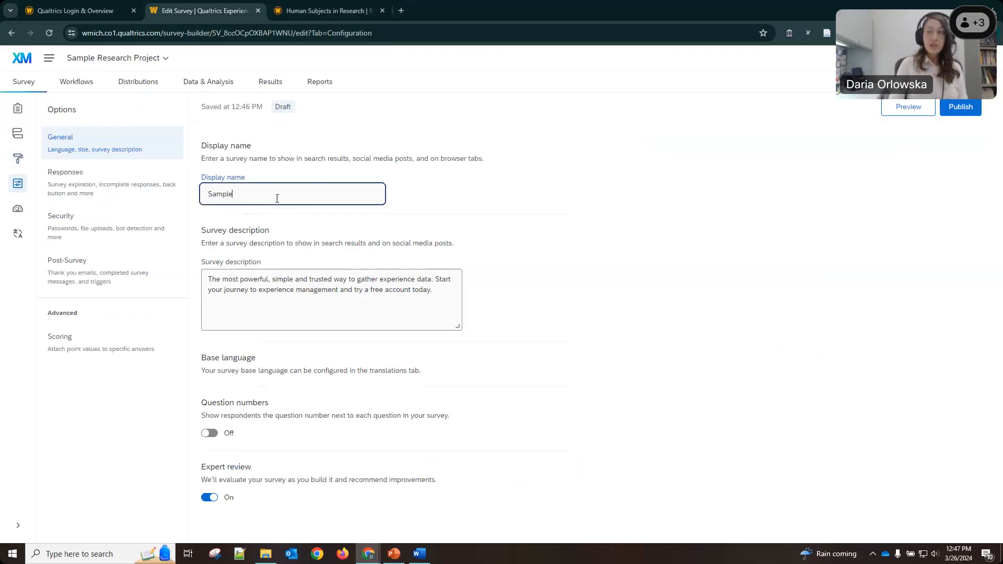
pyautogui.write(' Rsear')
pyautogui.press('BackSpace')
pyautogui.press('BackSpace')
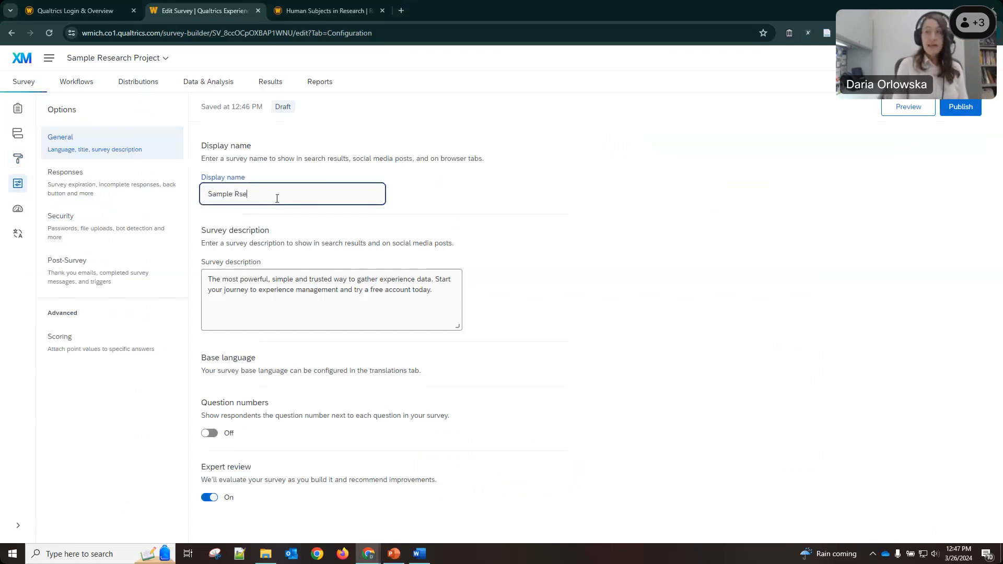
pyautogui.write('search')
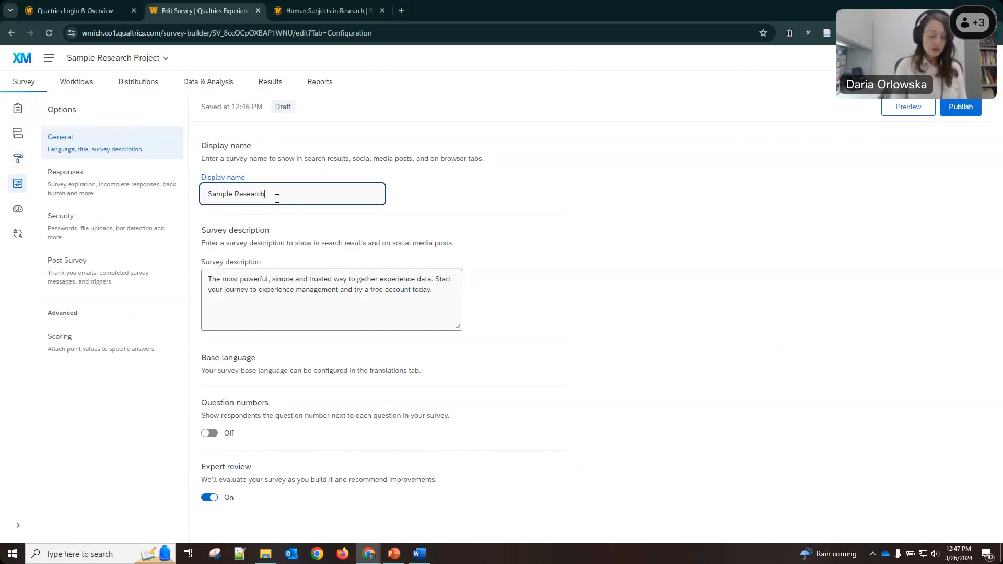
pyautogui.write(' Project surveyt')
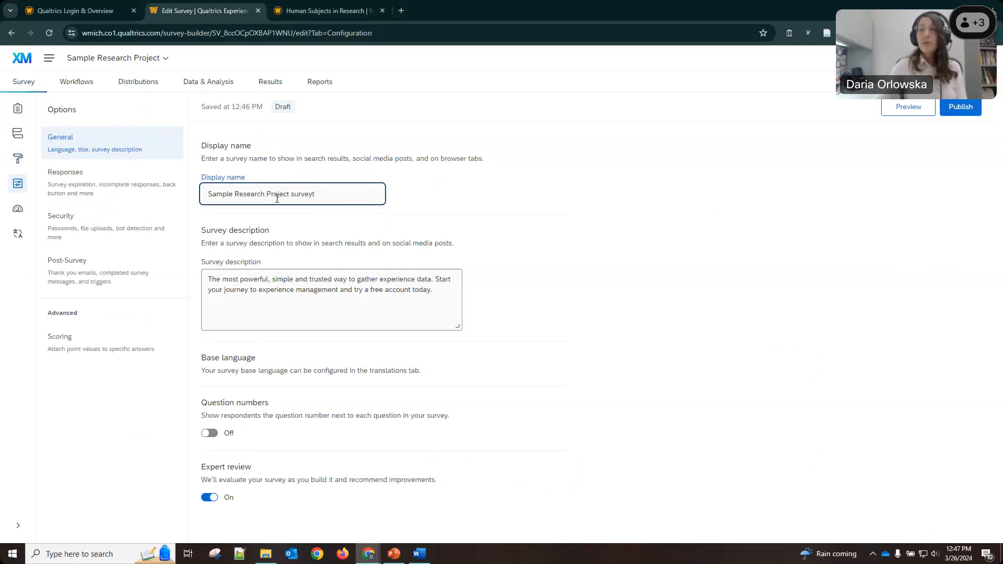
pyautogui.press('BackSpace')
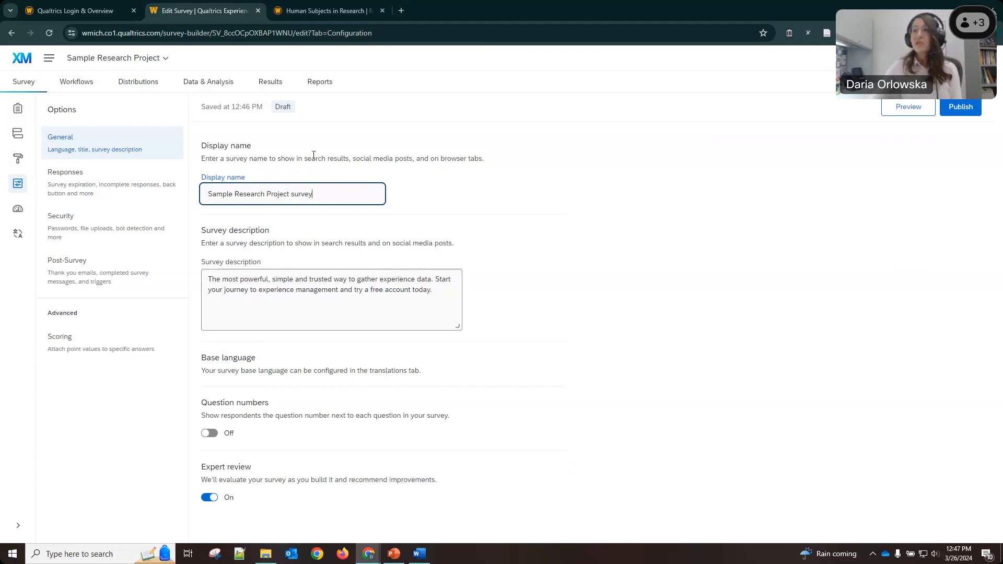
pyautogui.moveTo(444, 157); pyautogui.dragTo(537, 163)
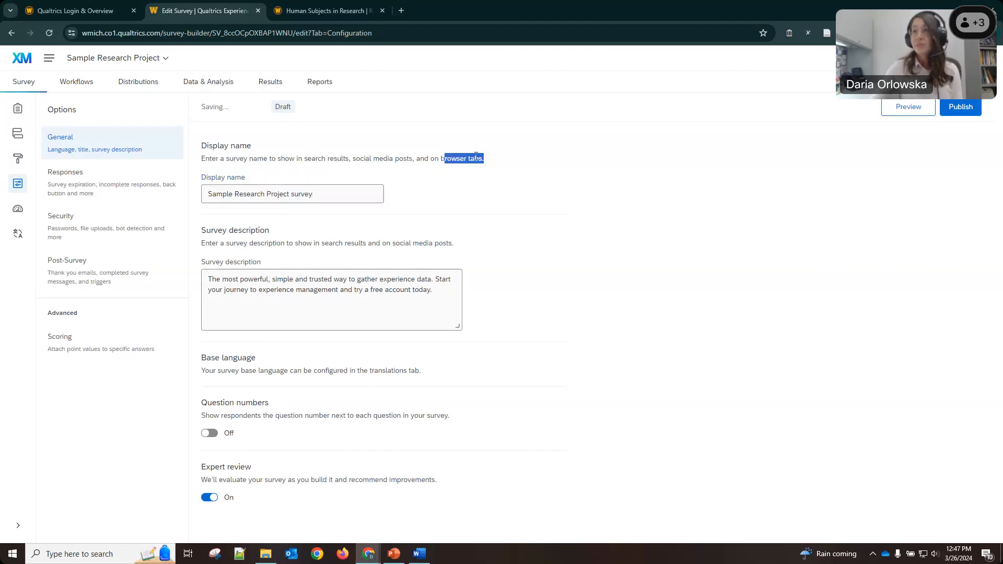
pyautogui.click(267, 213)
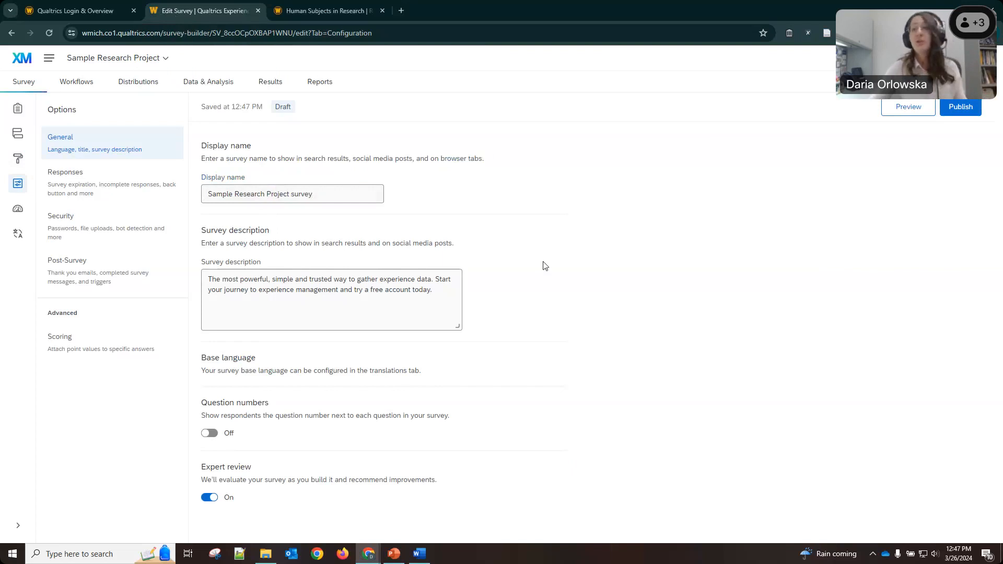
# Replace the description with 'This survey is part of the project. Purpose.'.
pyautogui.click(244, 278)
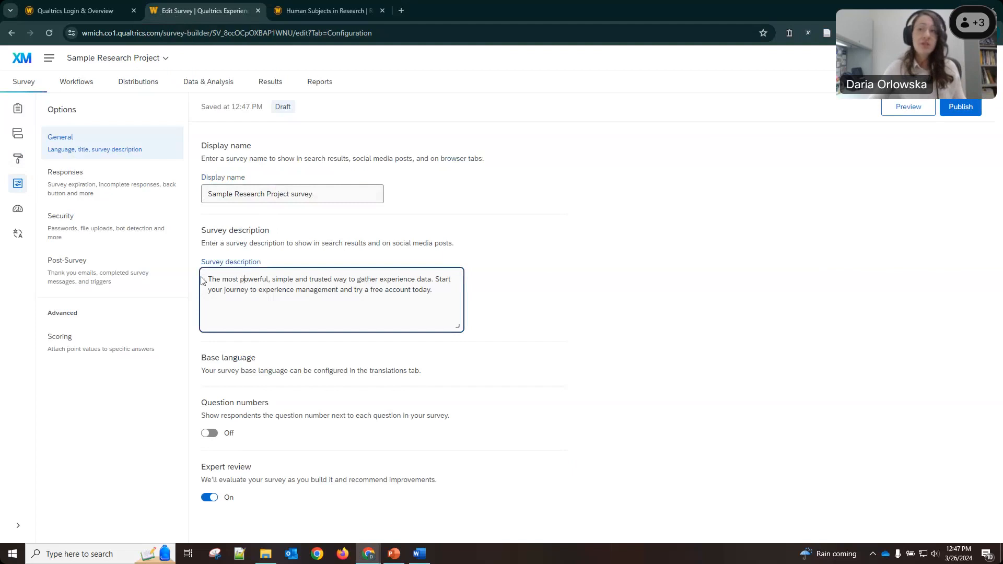
pyautogui.hotkey('ctrl', 'a')
pyautogui.write('This ')
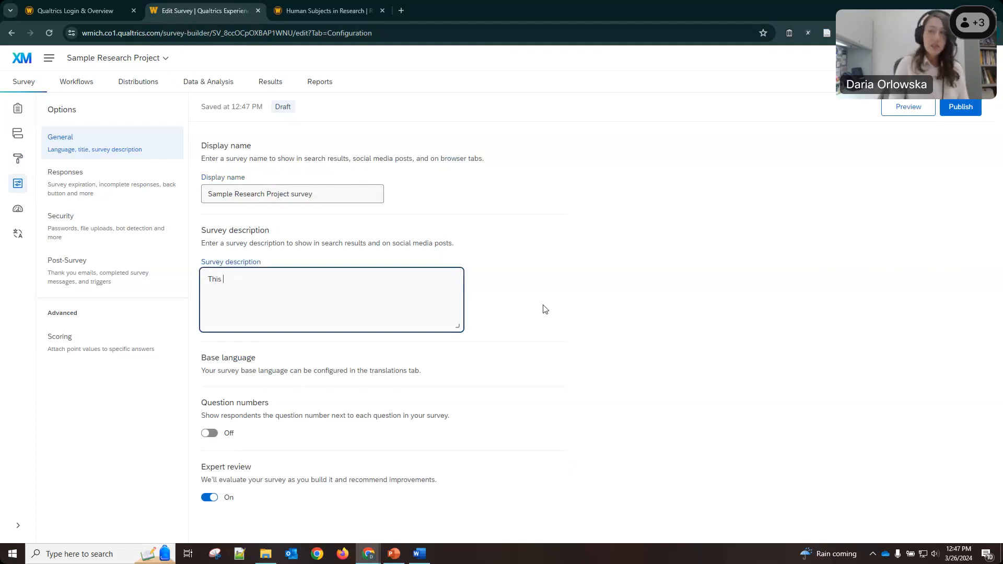
pyautogui.write('survey is par')
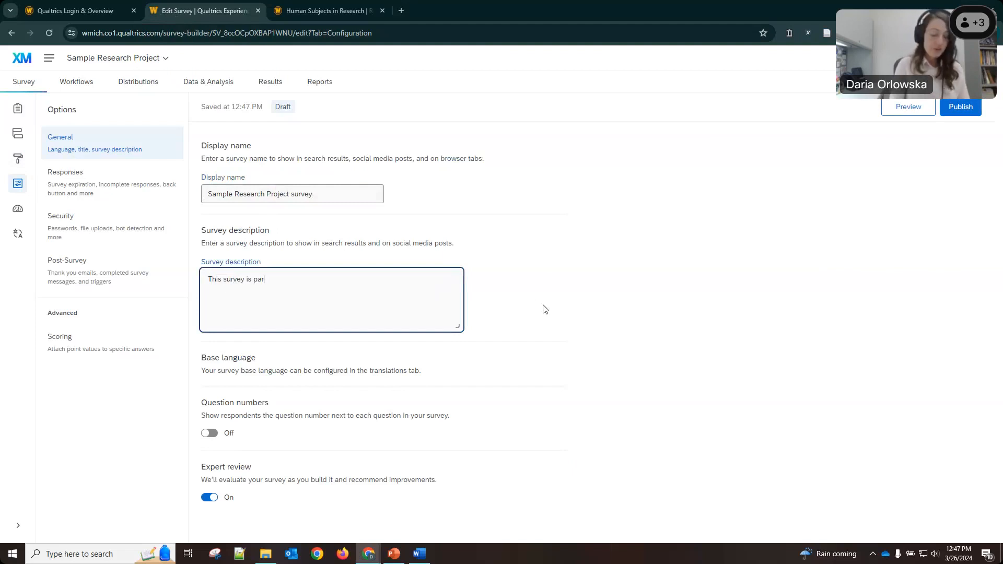
pyautogui.write('t of the project')
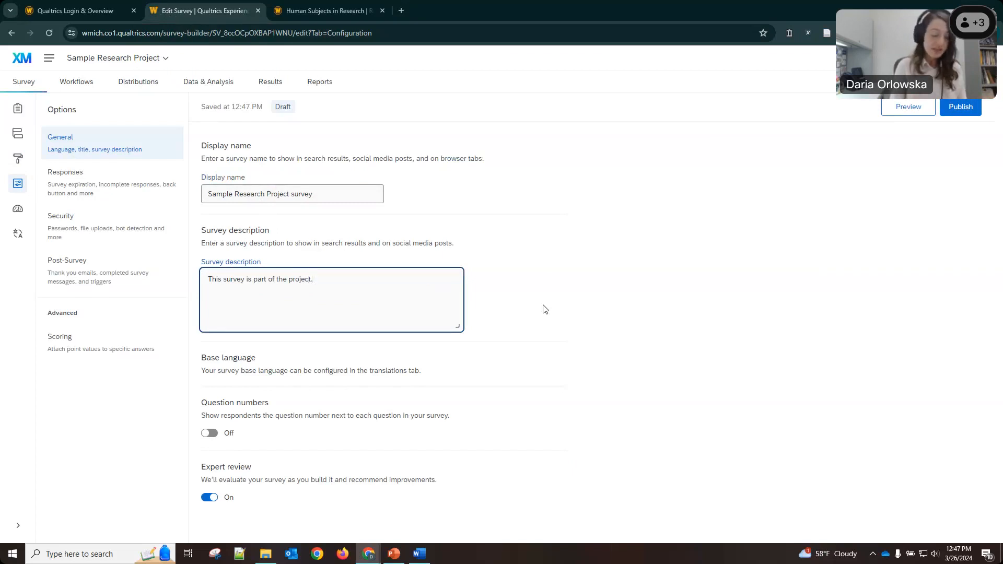
pyautogui.write('. Purpose.')
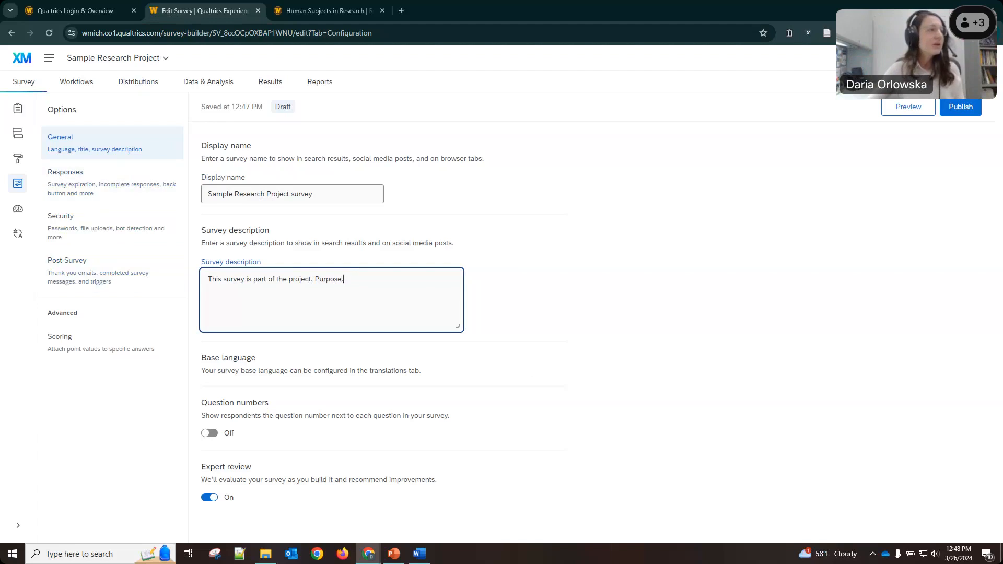
pyautogui.hotkey('alt', 'Tab')
pyautogui.click(110, 195)
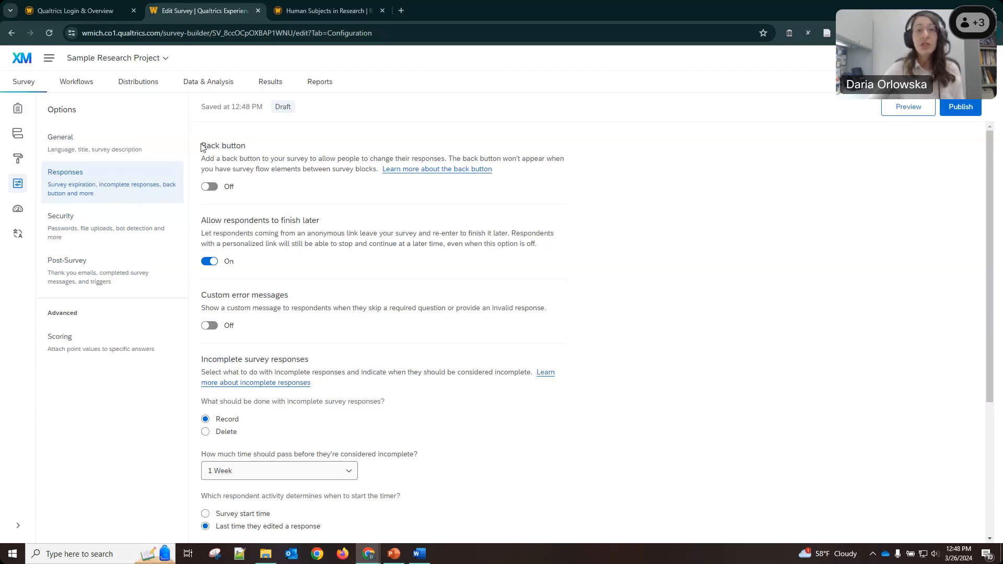
# Highlight the back button explanation in Responses, then return to the question Builder.
pyautogui.moveTo(205, 158); pyautogui.dragTo(286, 159)
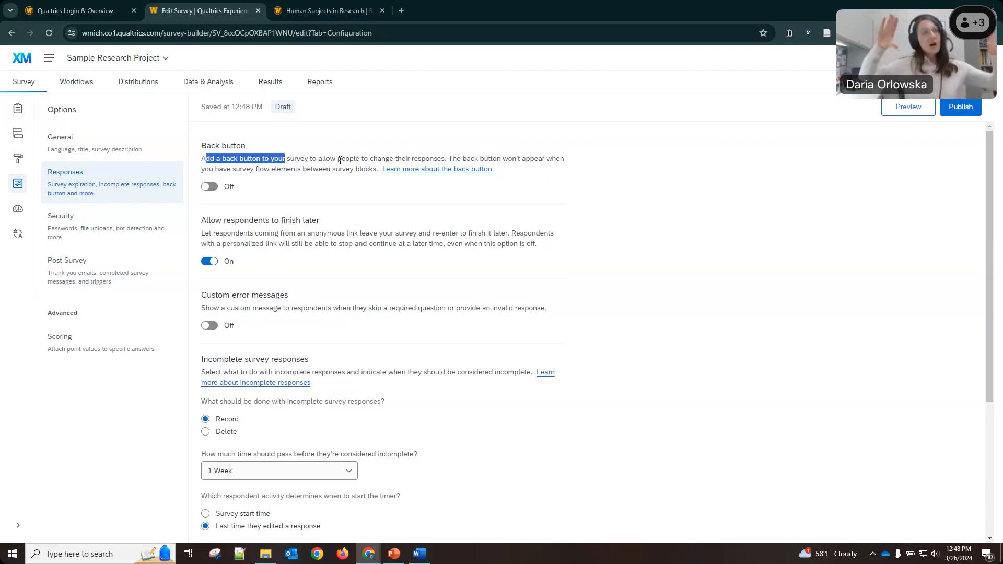
pyautogui.click(16, 109)
# Scroll through the Builder's question blocks, then open the Look and feel page.
pyautogui.scroll(5, 444, 248)
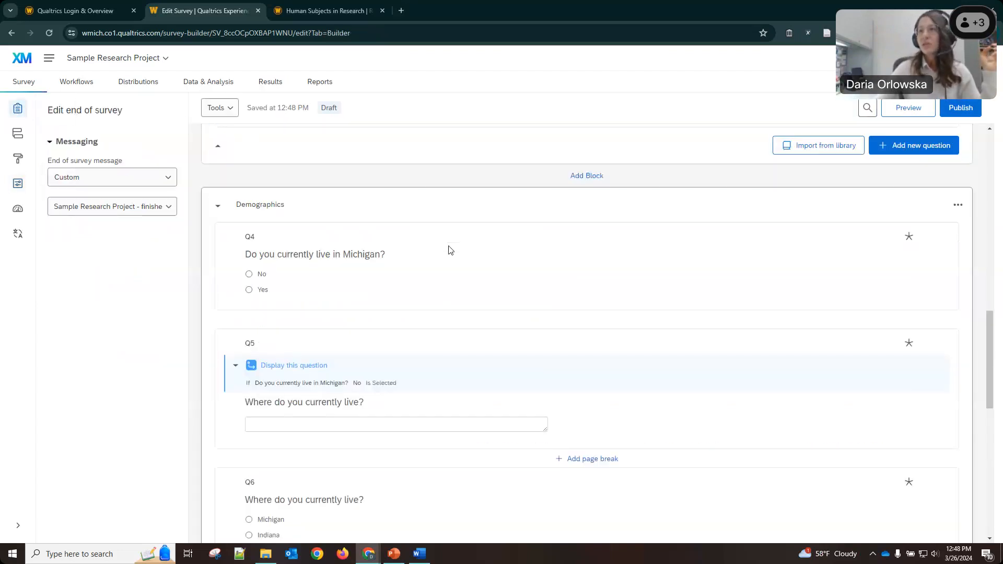
pyautogui.scroll(5, 496, 266)
pyautogui.scroll(4, 470, 224)
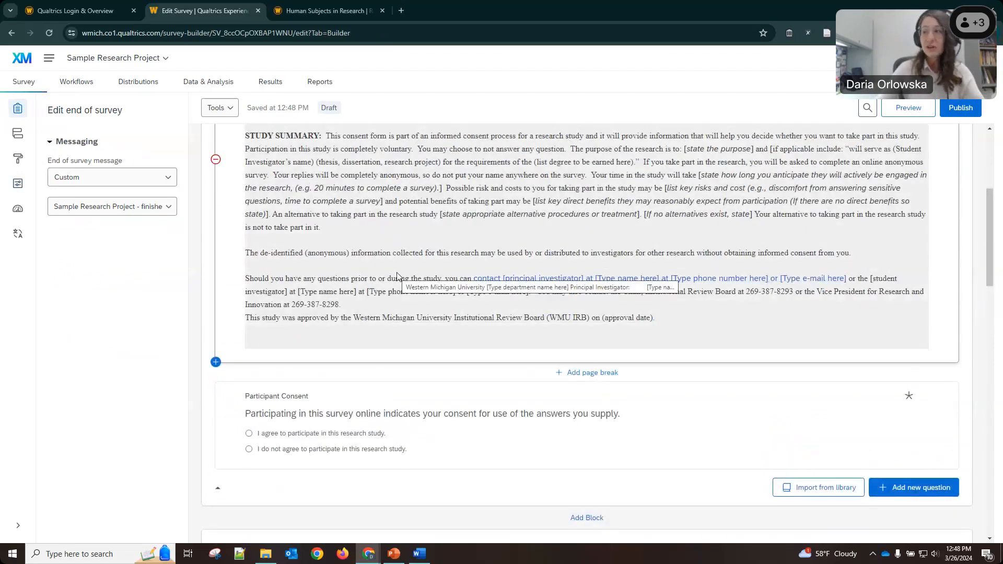
pyautogui.scroll(-3, 397, 276)
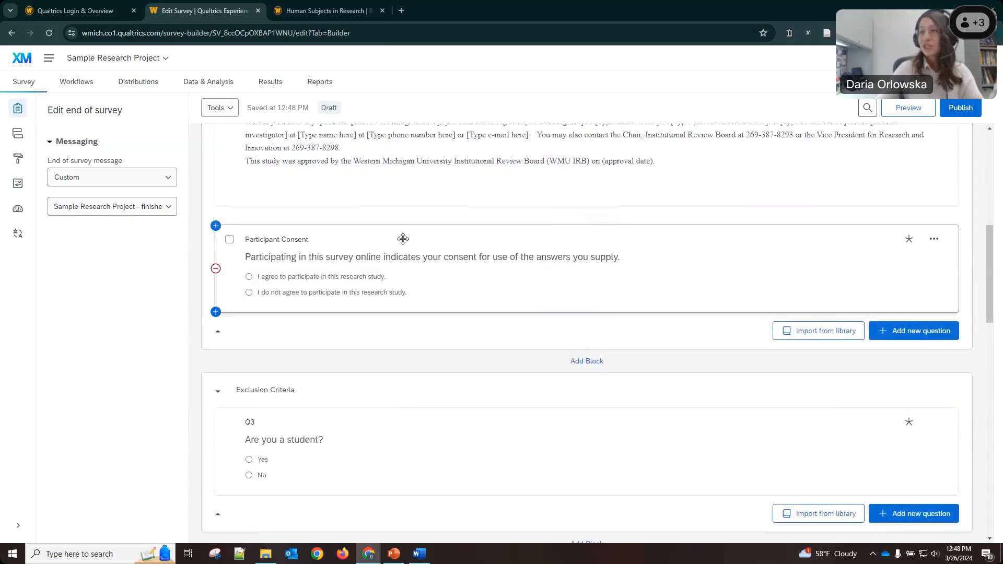
pyautogui.moveTo(579, 222)
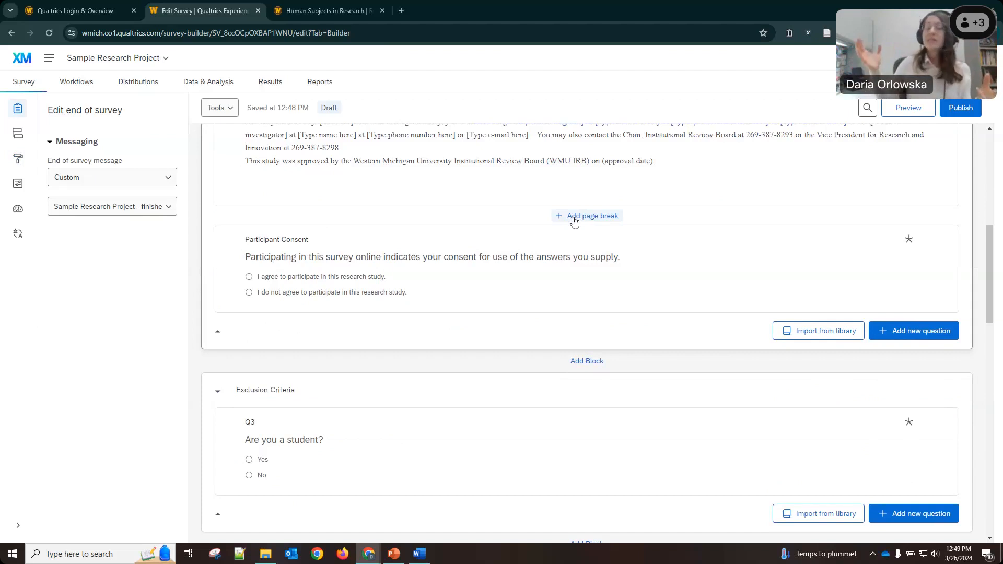
pyautogui.click(18, 158)
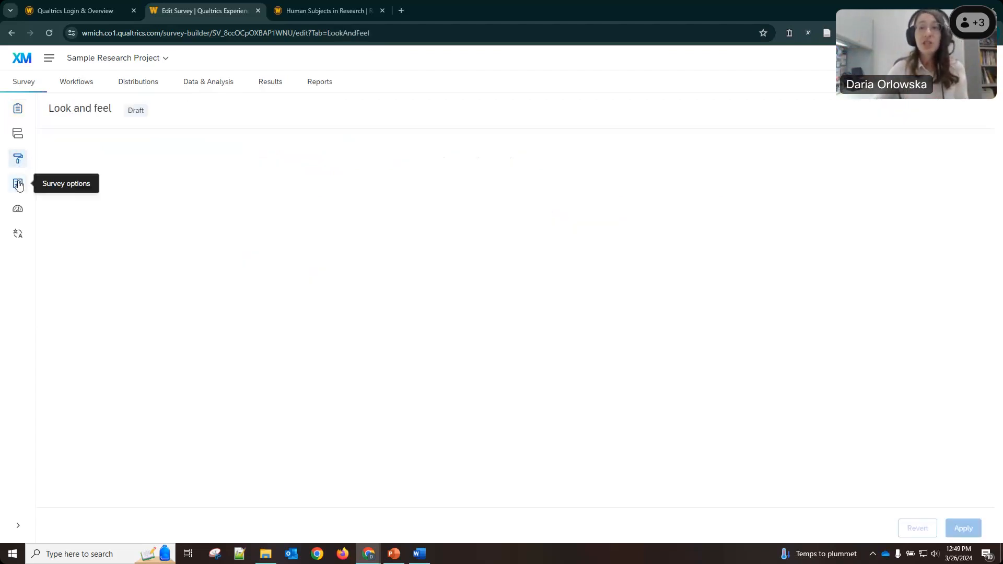
# In the Responses options, switch the Back button on and review the finish-later option.
pyautogui.click(17, 184)
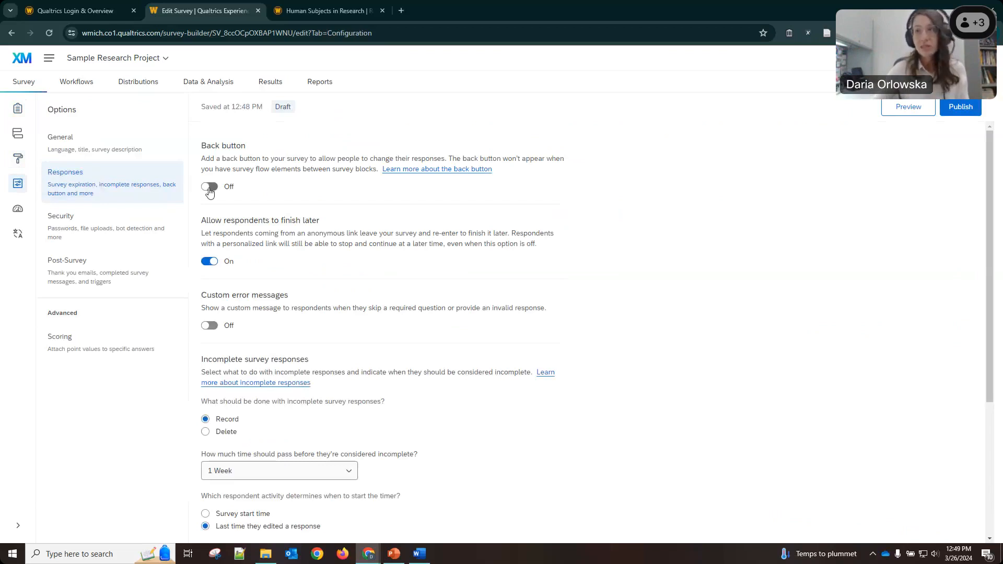
pyautogui.moveTo(456, 159); pyautogui.dragTo(377, 169)
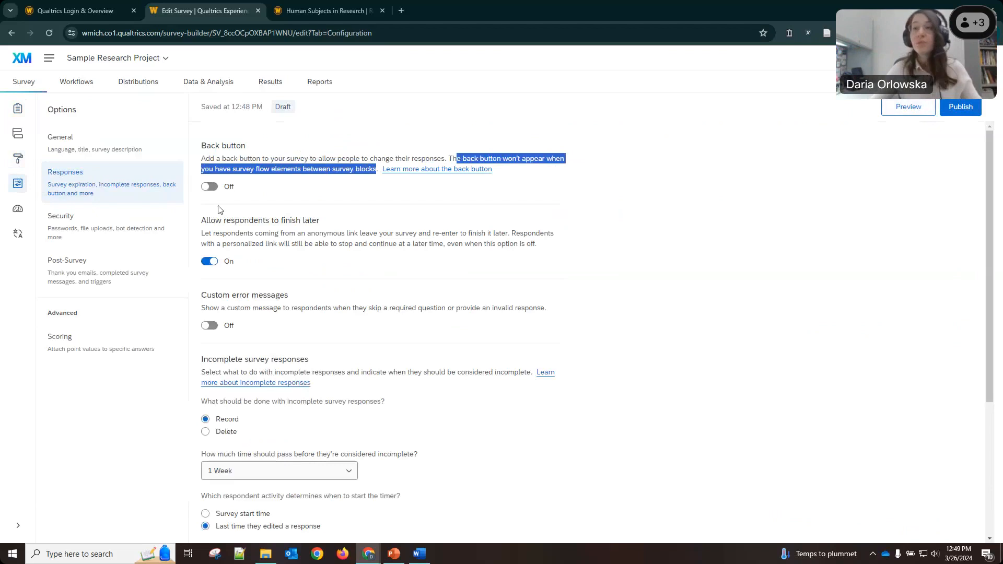
pyautogui.click(210, 187)
pyautogui.click(297, 234)
pyautogui.scroll(-1, 216, 181)
pyautogui.moveTo(206, 168); pyautogui.dragTo(293, 178)
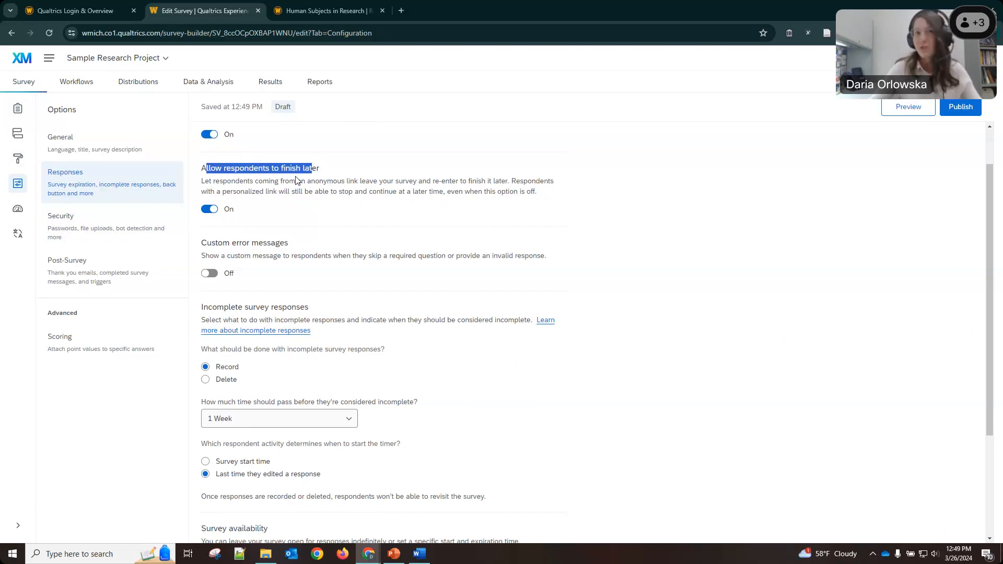
pyautogui.scroll(-1, 379, 184)
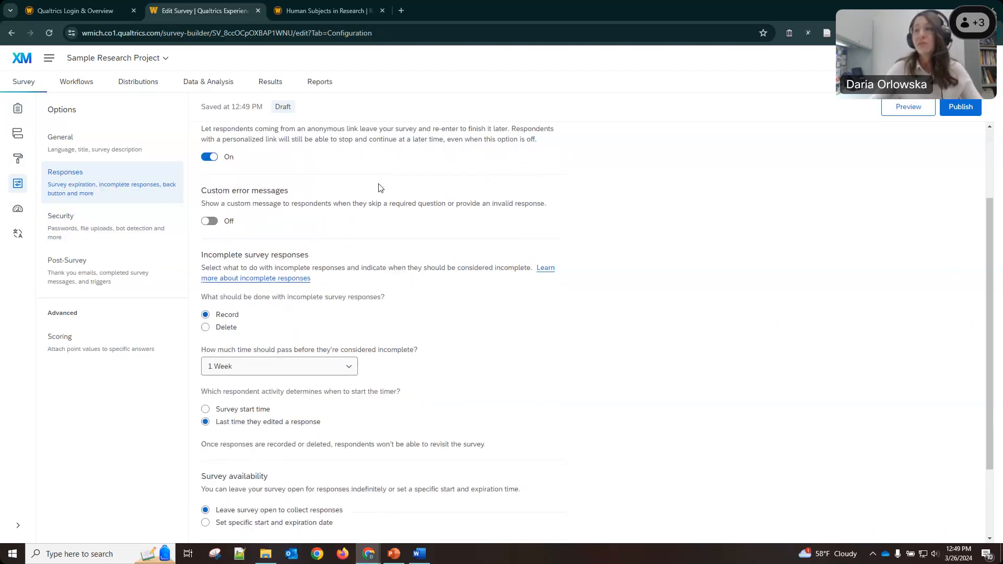
pyautogui.scroll(2, 379, 186)
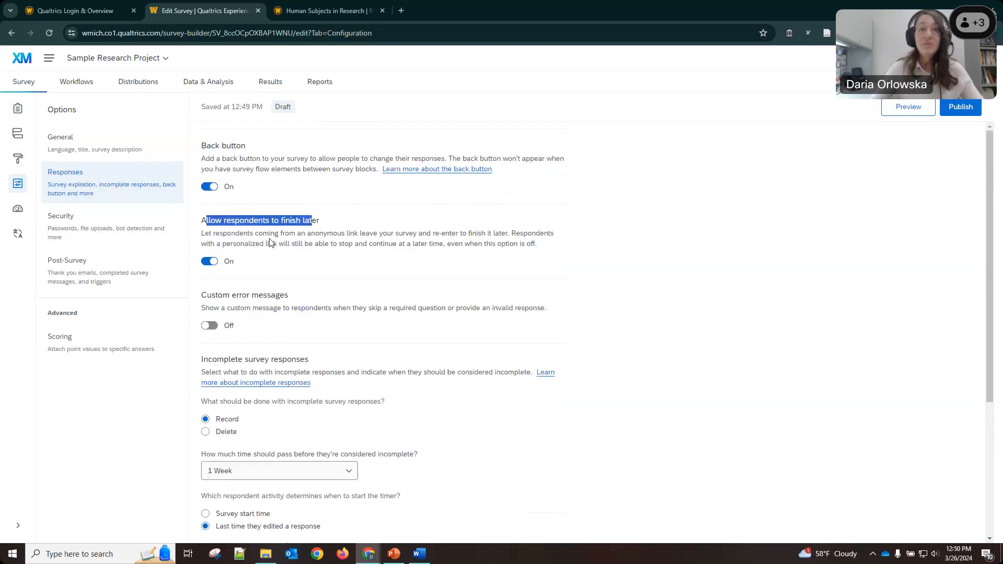
pyautogui.scroll(-2, 385, 352)
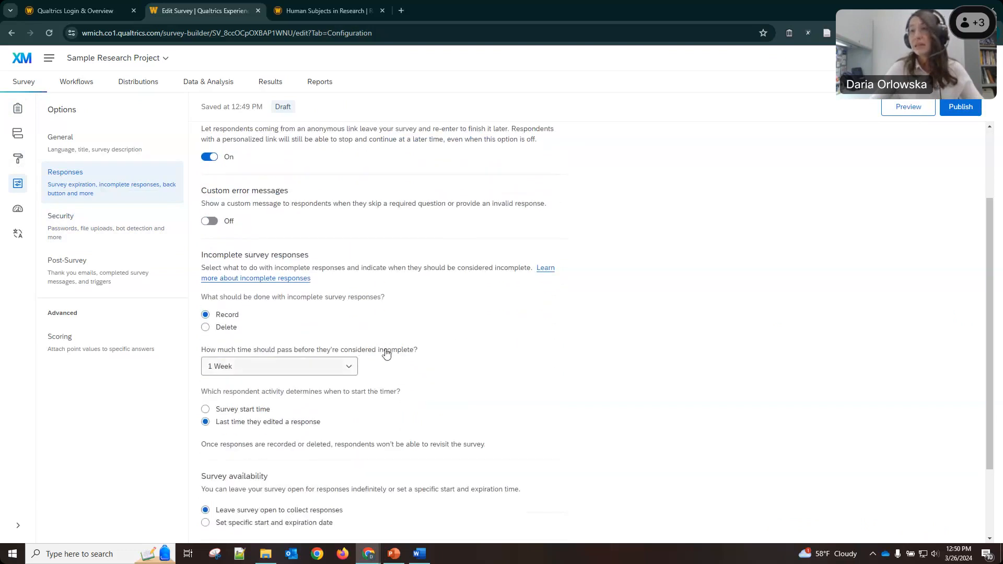
pyautogui.scroll(1, 387, 353)
pyautogui.moveTo(279, 170); pyautogui.dragTo(335, 172)
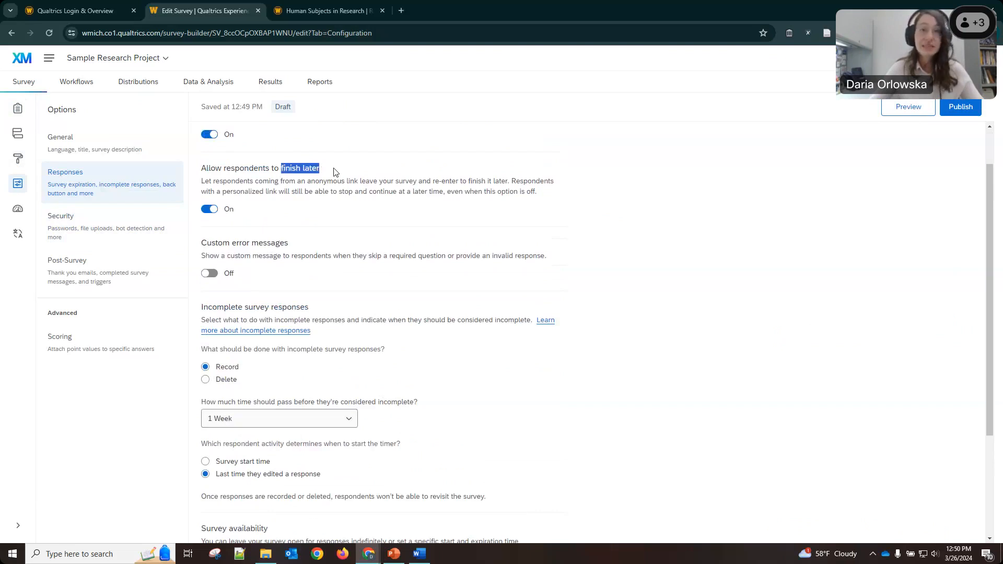
pyautogui.scroll(-3, 333, 210)
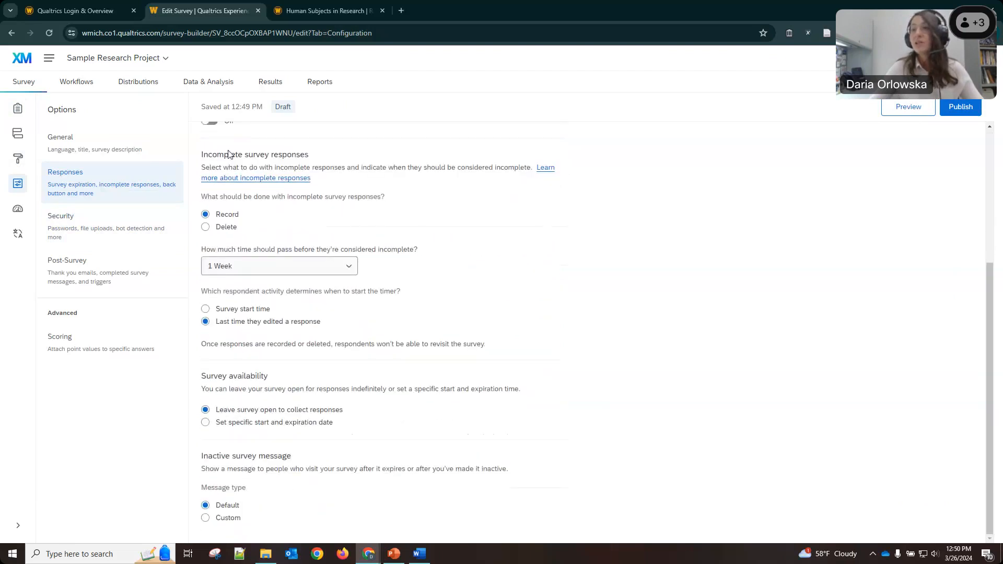
pyautogui.moveTo(202, 155); pyautogui.dragTo(308, 163)
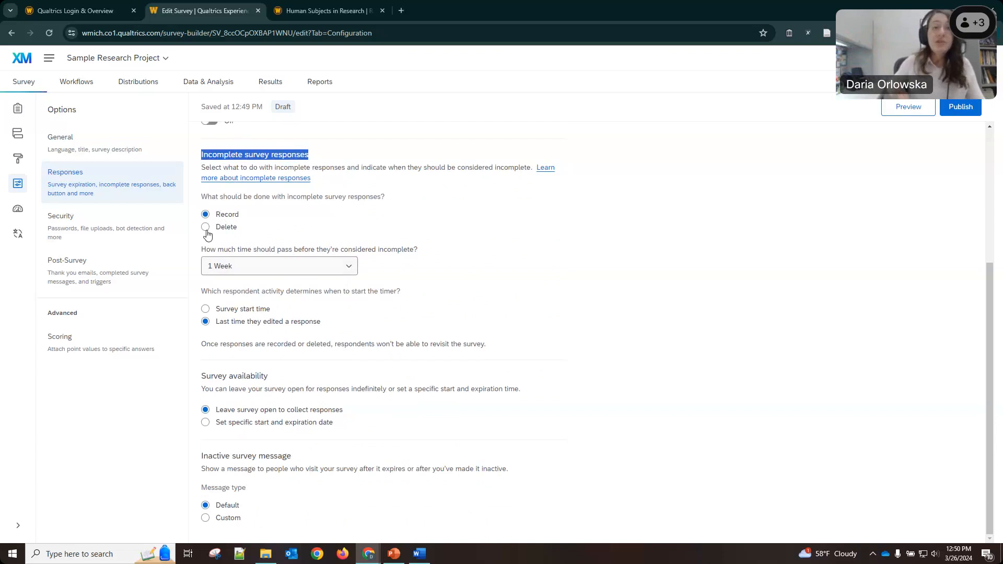
pyautogui.click(283, 266)
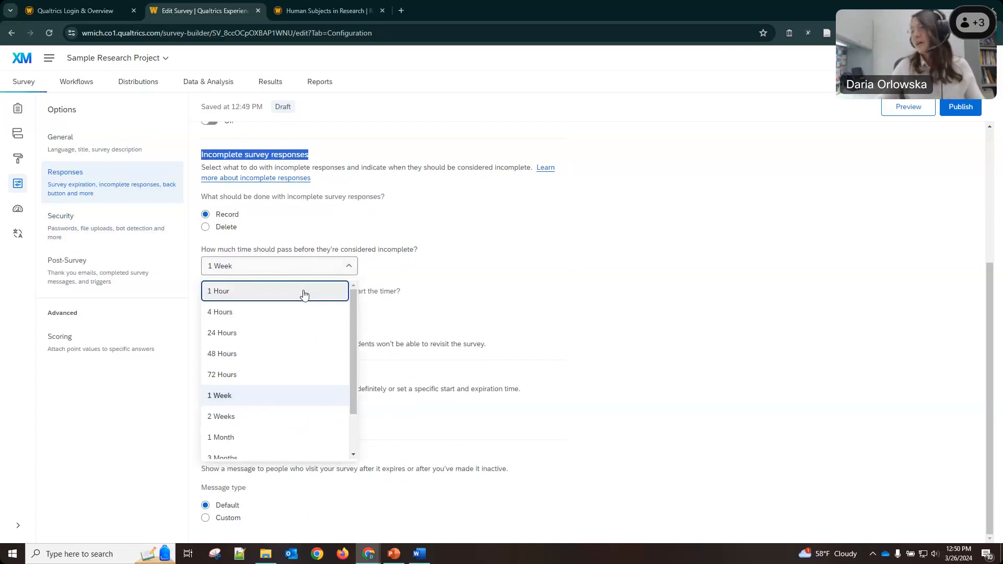
pyautogui.scroll(-2, 352, 412)
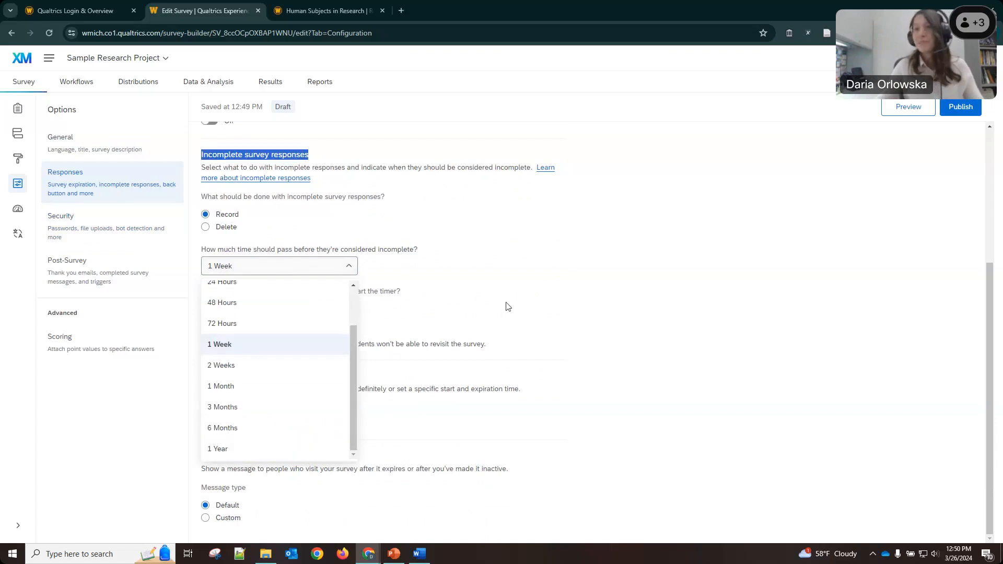
pyautogui.click(396, 283)
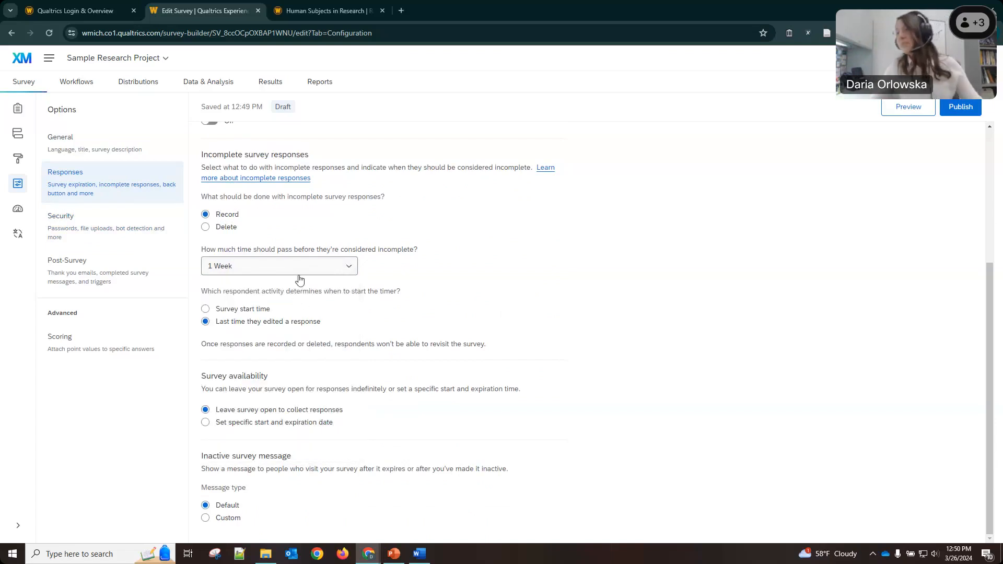
pyautogui.moveTo(245, 291); pyautogui.dragTo(369, 288)
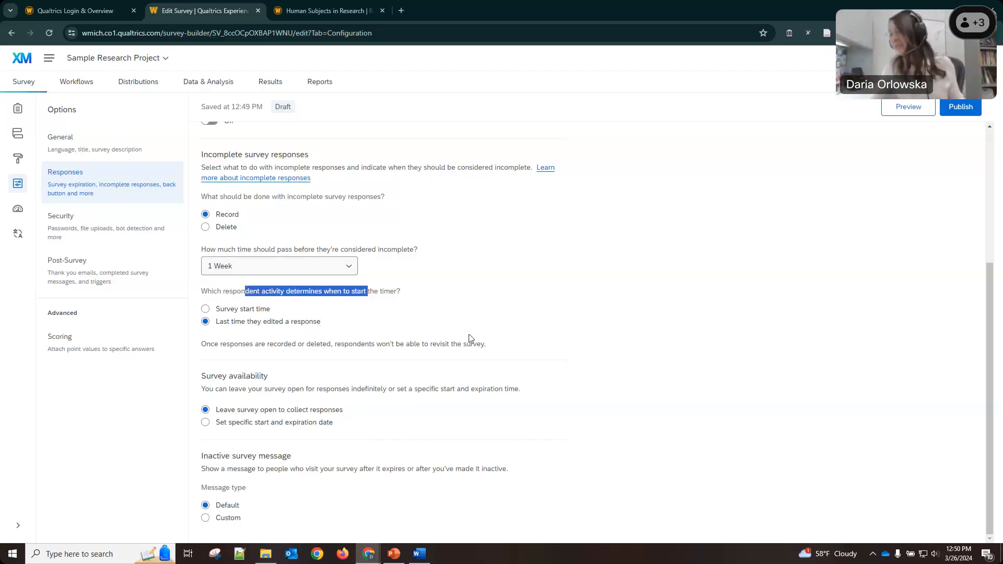
pyautogui.click(271, 426)
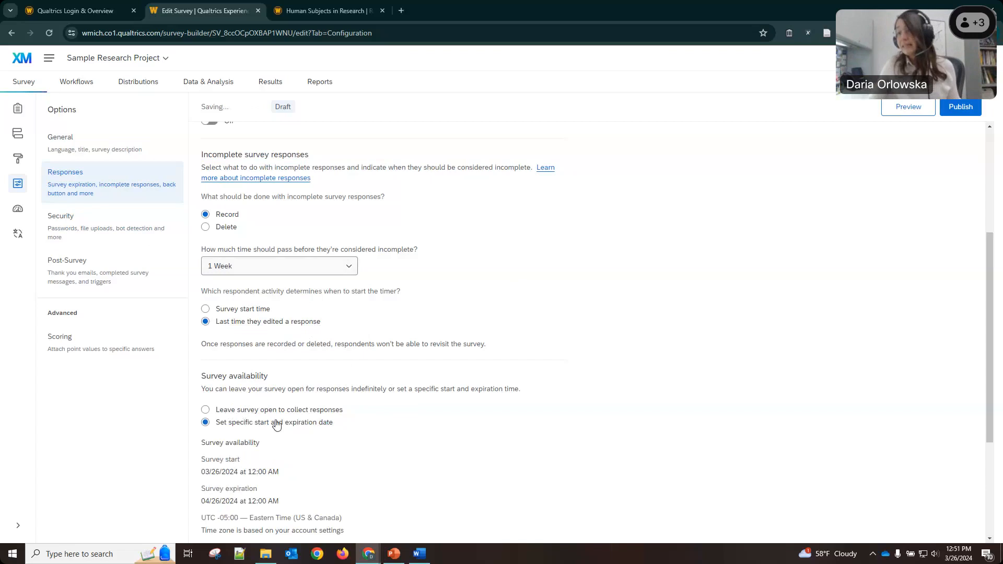
pyautogui.scroll(-4, 273, 420)
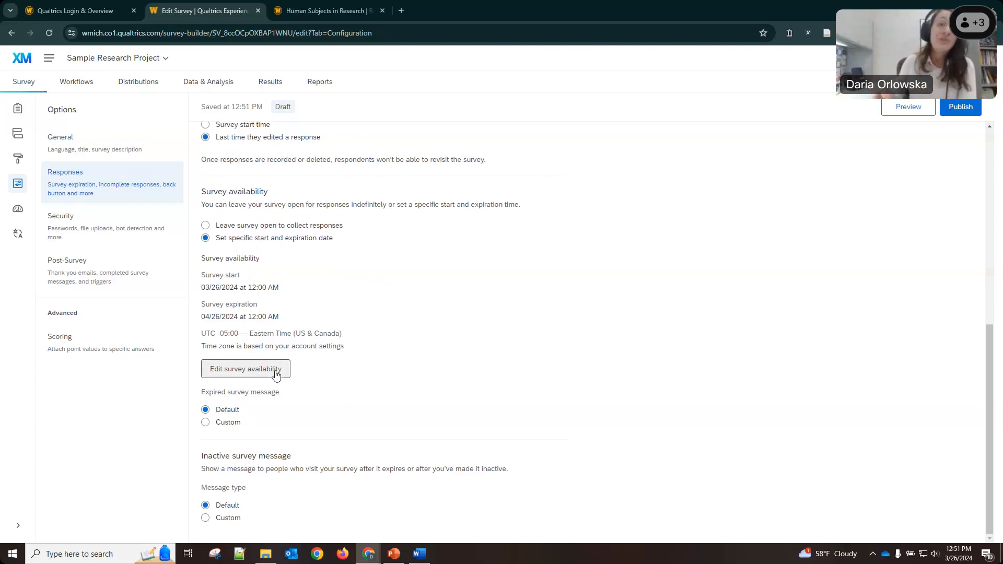
pyautogui.click(276, 372)
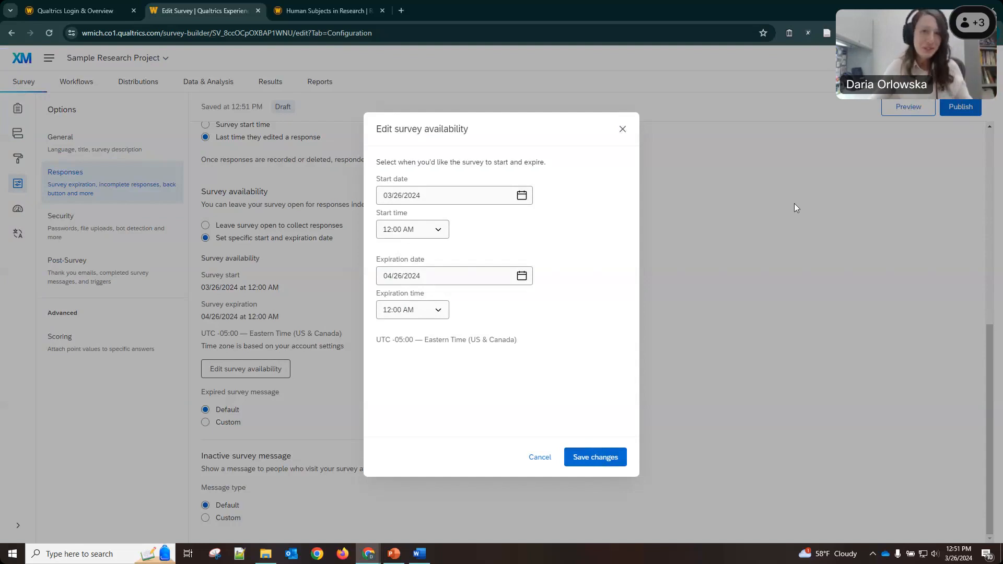
pyautogui.click(543, 456)
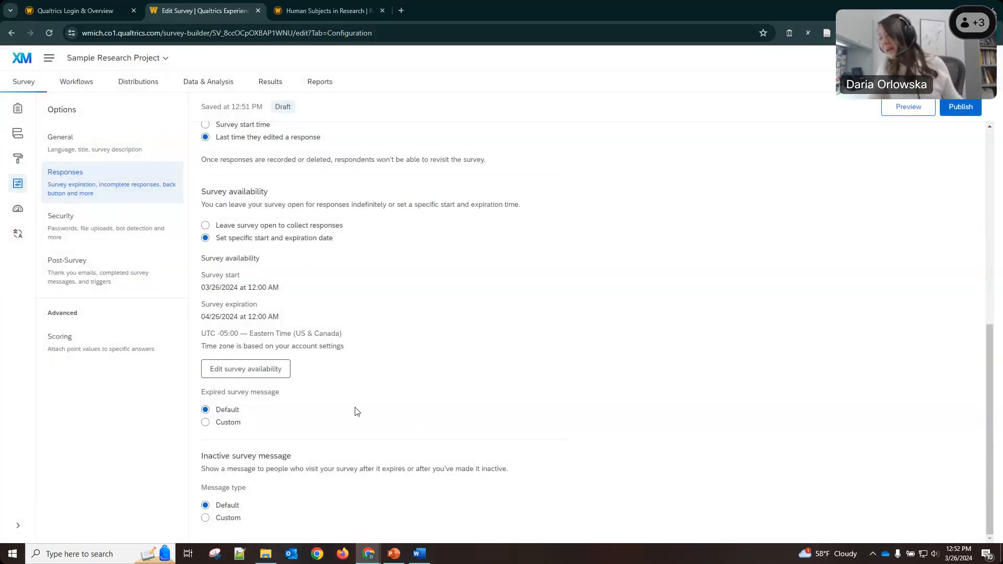
pyautogui.moveTo(226, 454); pyautogui.dragTo(298, 463)
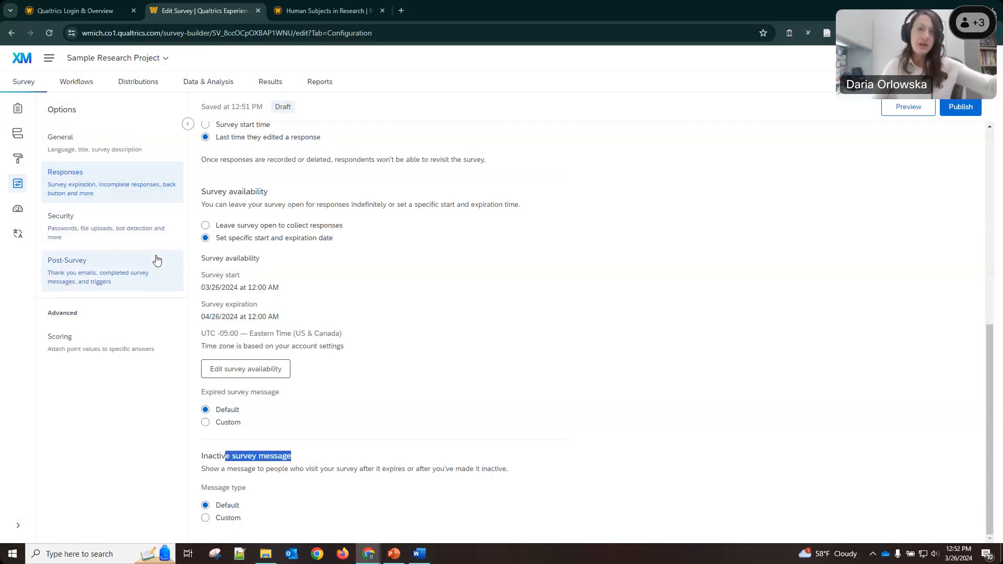
# Open the Security options and review the Survey access setting and its choices.
pyautogui.click(73, 225)
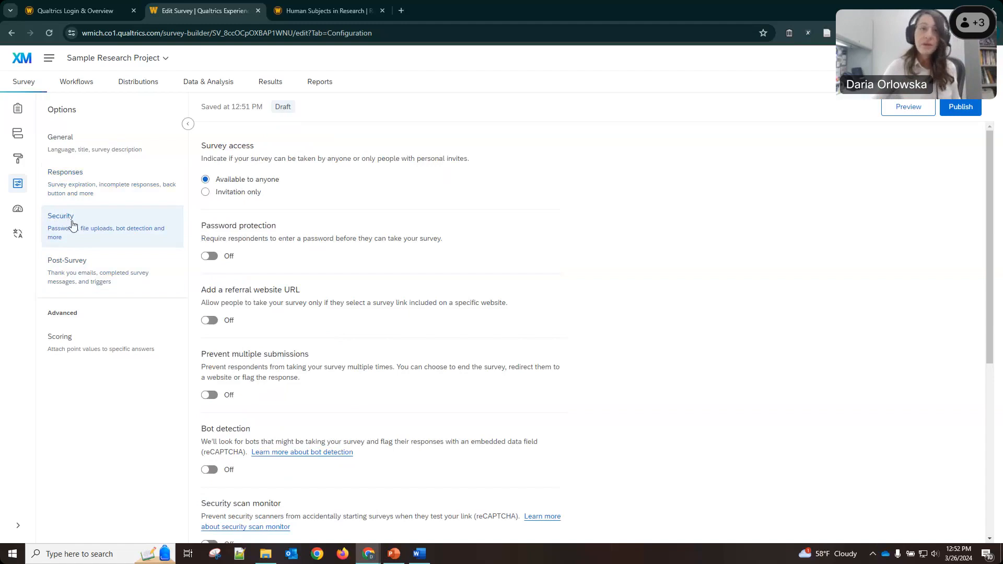
pyautogui.moveTo(206, 145); pyautogui.dragTo(307, 175)
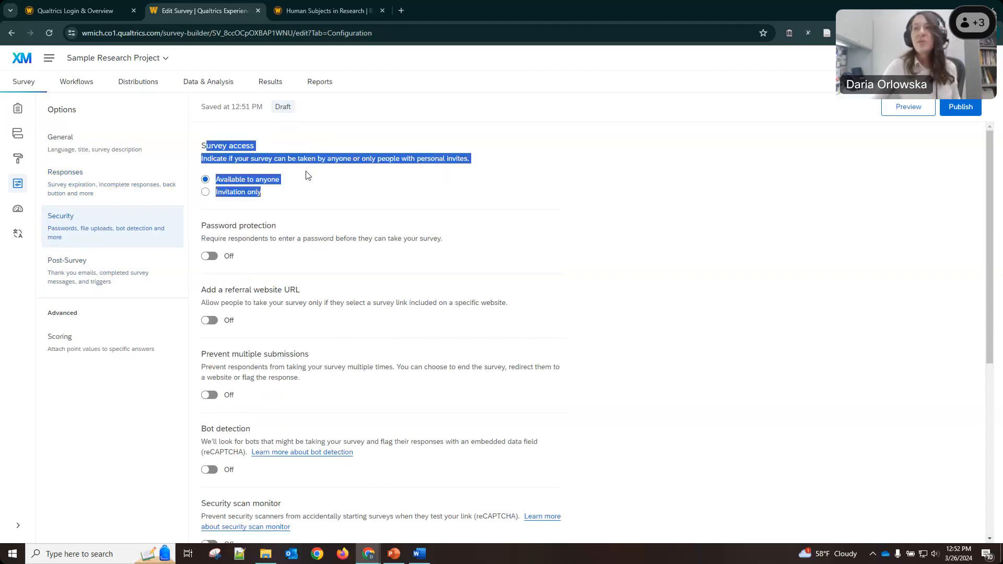
pyautogui.click(292, 158)
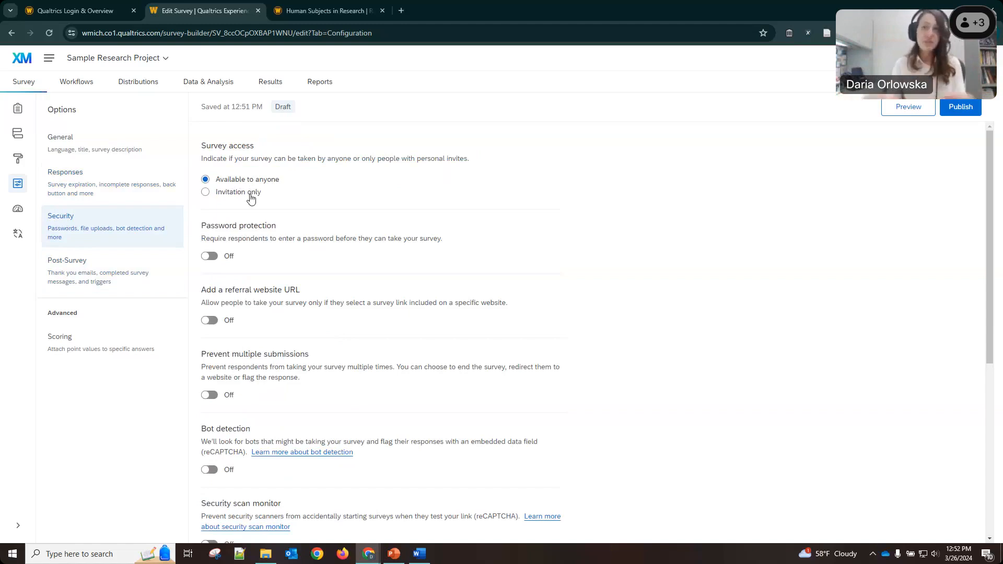
# Review the Password protection, Referral website URL and Prevent multiple submissions settings.
pyautogui.scroll(-2, 225, 156)
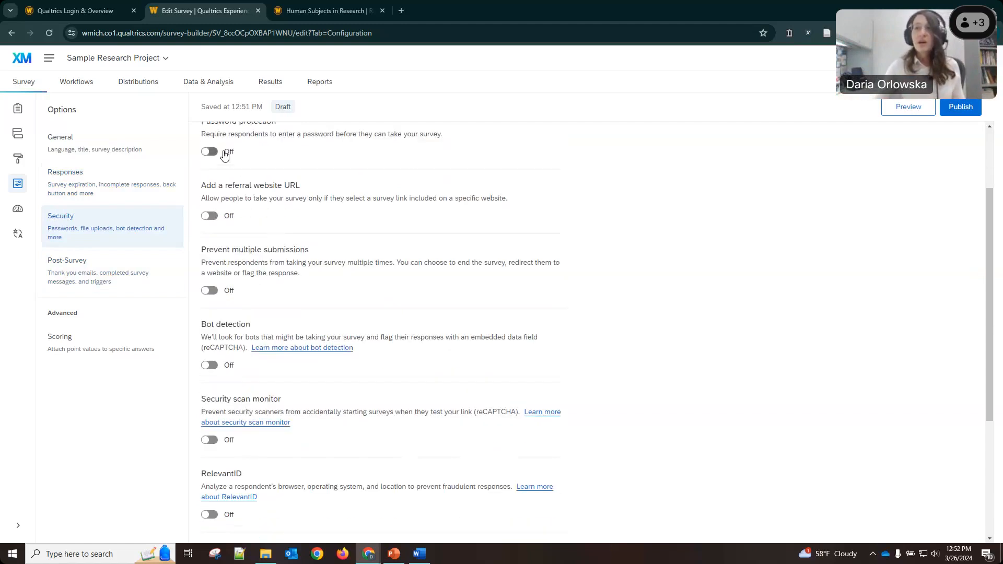
pyautogui.scroll(1, 224, 155)
pyautogui.moveTo(201, 173); pyautogui.dragTo(277, 173)
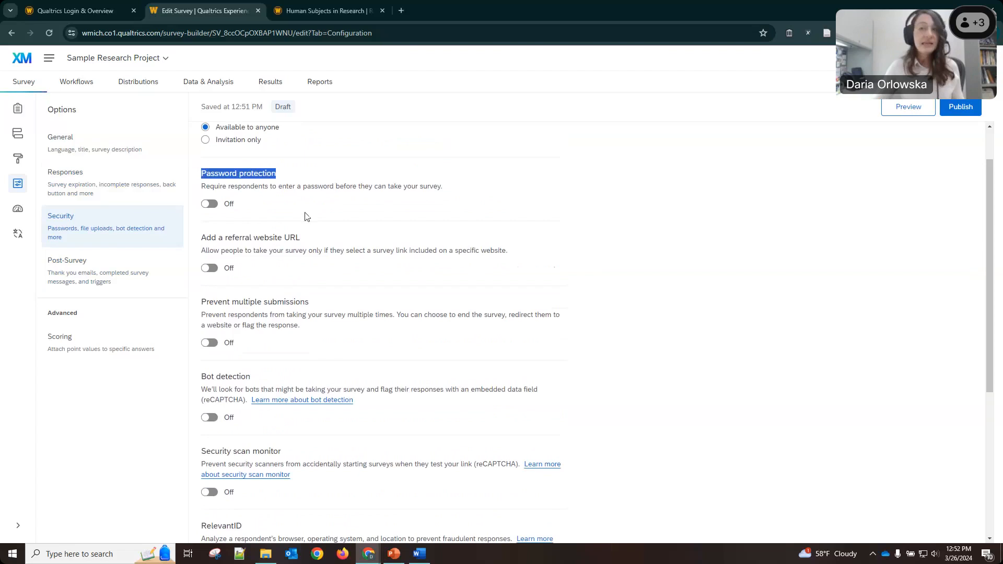
pyautogui.scroll(-1, 306, 217)
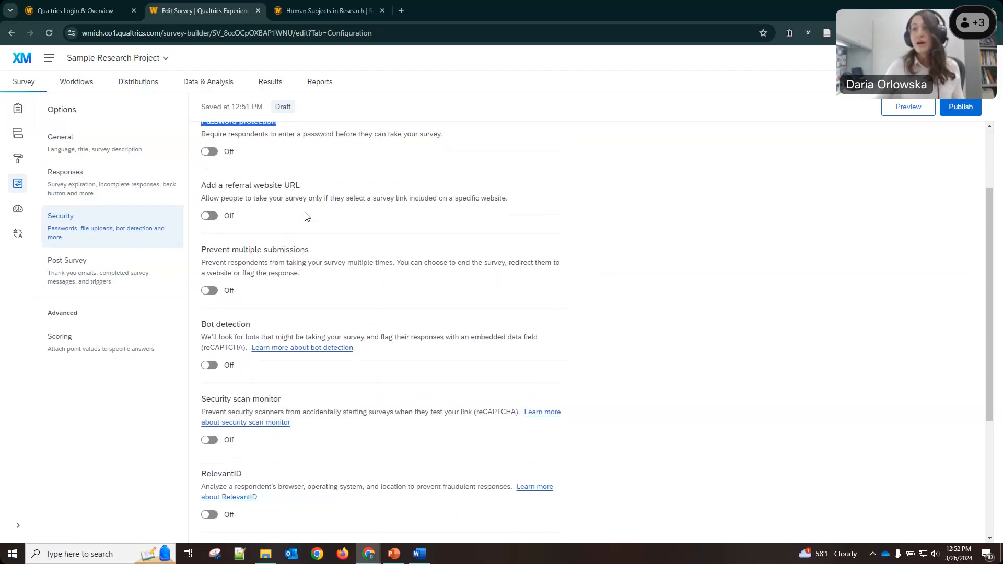
pyautogui.moveTo(206, 185); pyautogui.dragTo(303, 193)
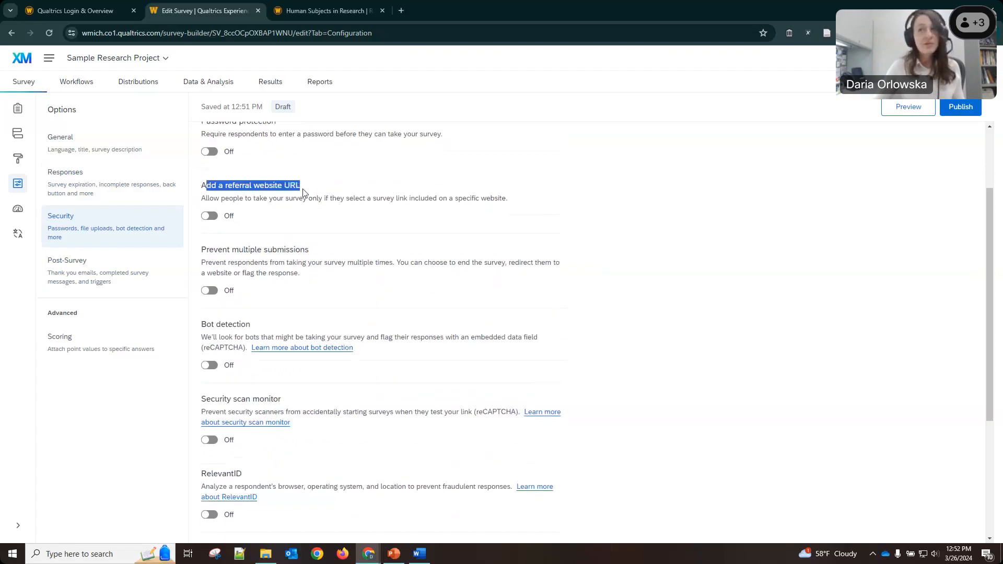
pyautogui.scroll(-1, 305, 250)
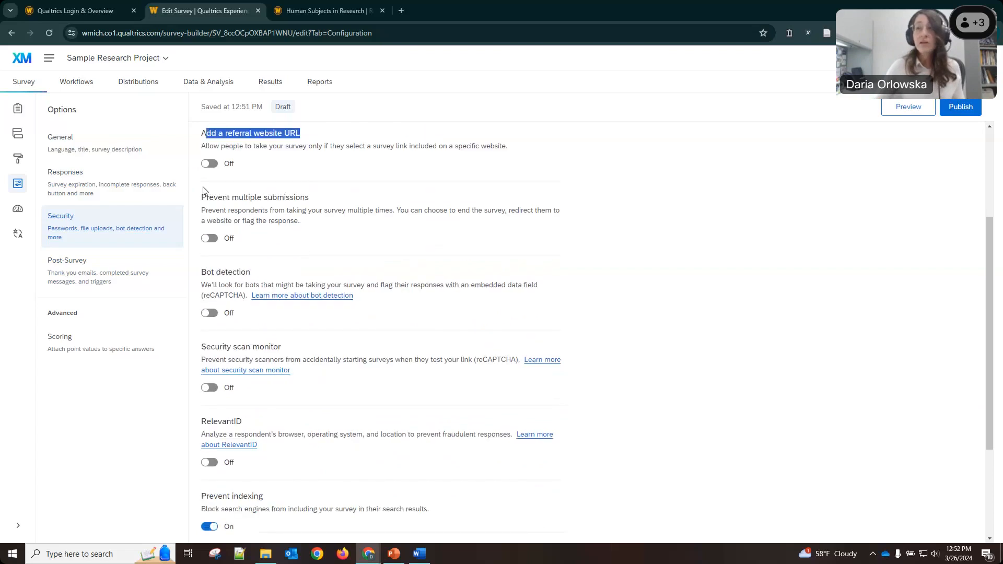
pyautogui.moveTo(200, 196); pyautogui.dragTo(314, 204)
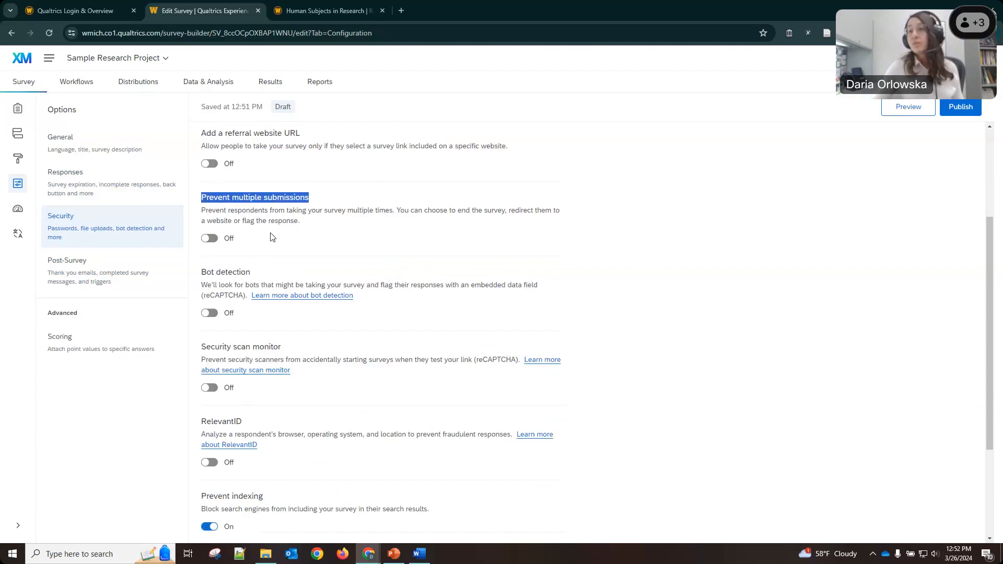
# Review the Bot detection and Prevent indexing security settings.
pyautogui.scroll(-3, 218, 184)
pyautogui.scroll(1, 218, 184)
pyautogui.moveTo(211, 171); pyautogui.dragTo(295, 184)
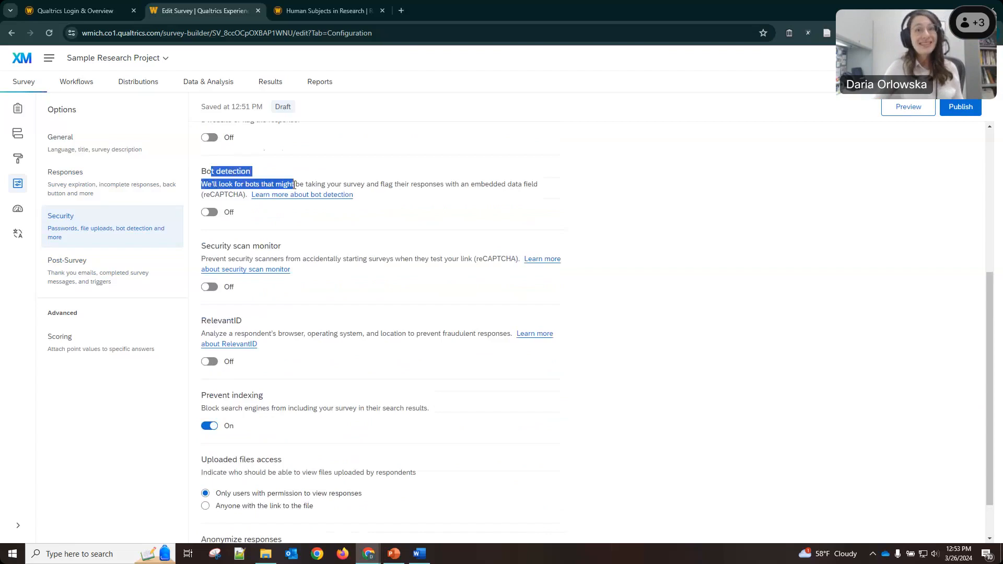
pyautogui.click(402, 178)
pyautogui.moveTo(233, 395); pyautogui.dragTo(312, 404)
pyautogui.click(312, 404)
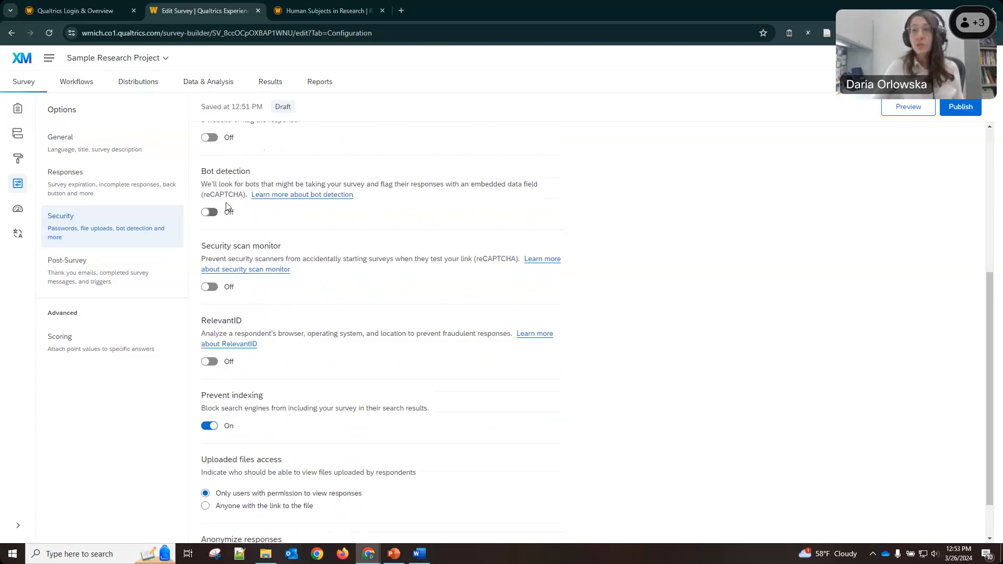
# Turn Anonymize responses on and move to the Post-Survey options.
pyautogui.moveTo(204, 194); pyautogui.dragTo(237, 188)
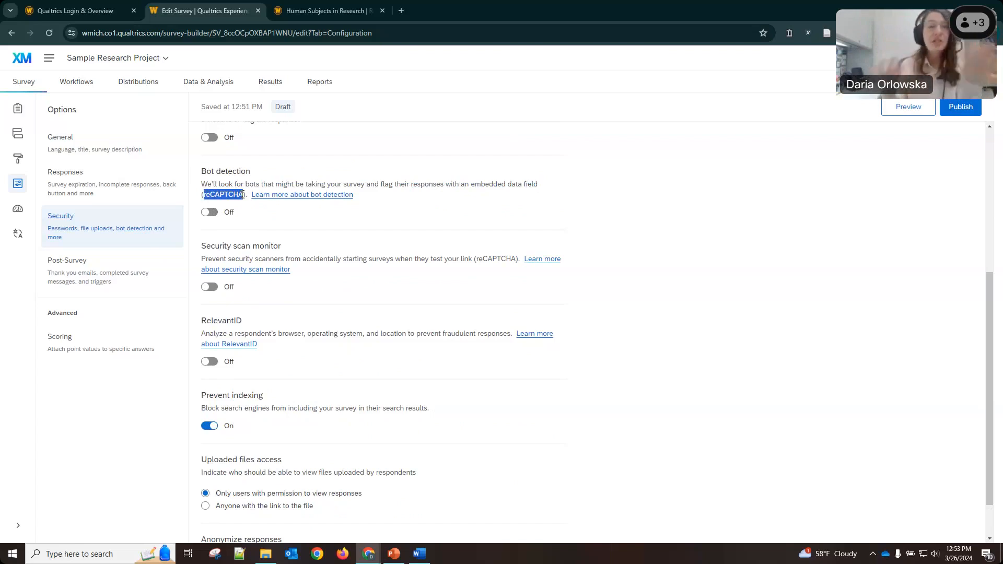
pyautogui.scroll(-1, 316, 294)
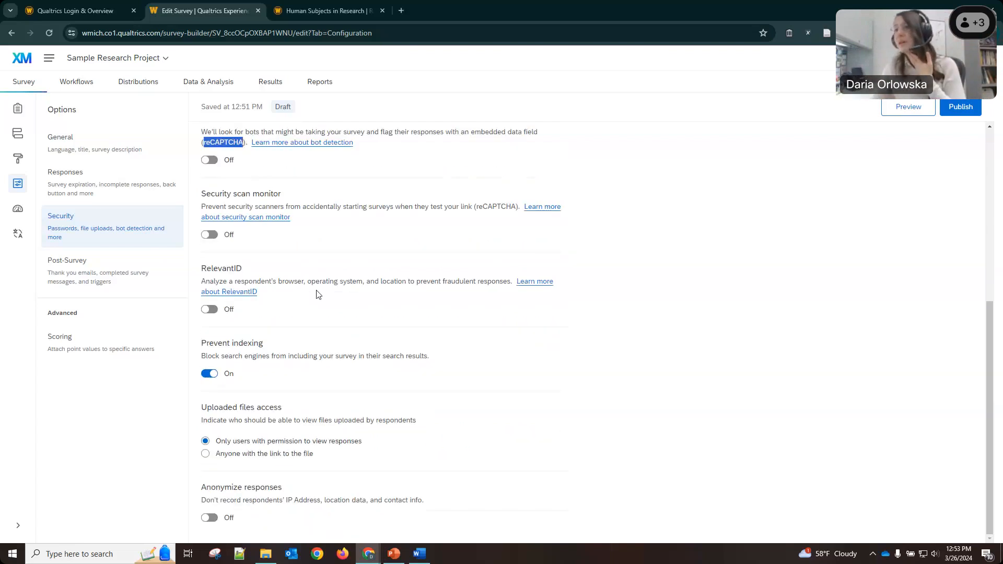
pyautogui.moveTo(233, 342); pyautogui.dragTo(315, 359)
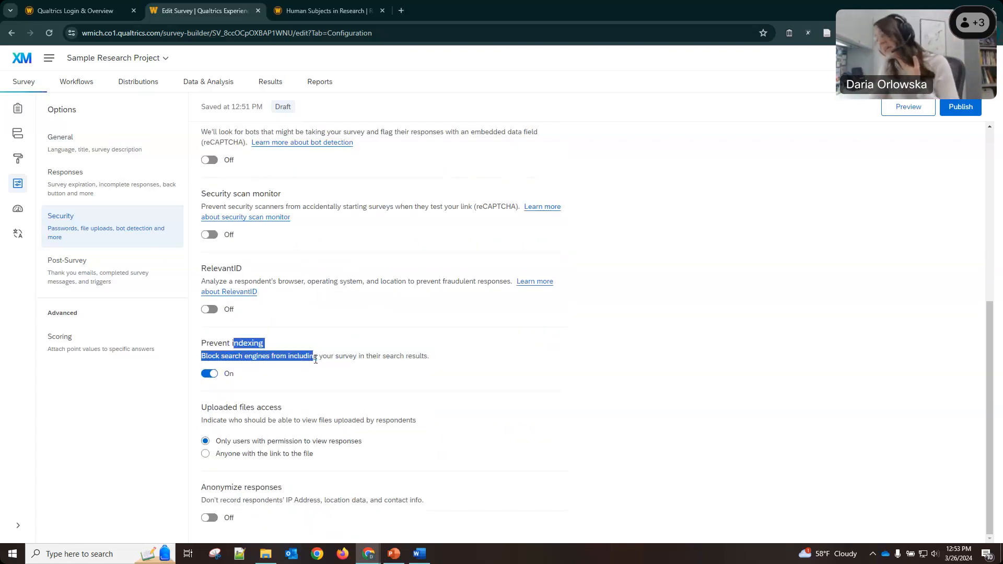
pyautogui.click(324, 356)
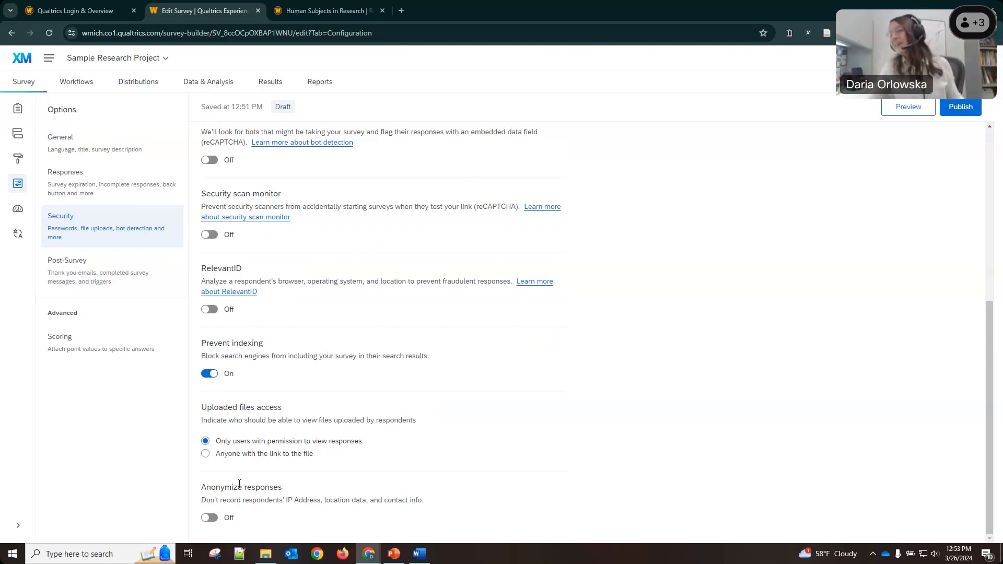
pyautogui.click(226, 522)
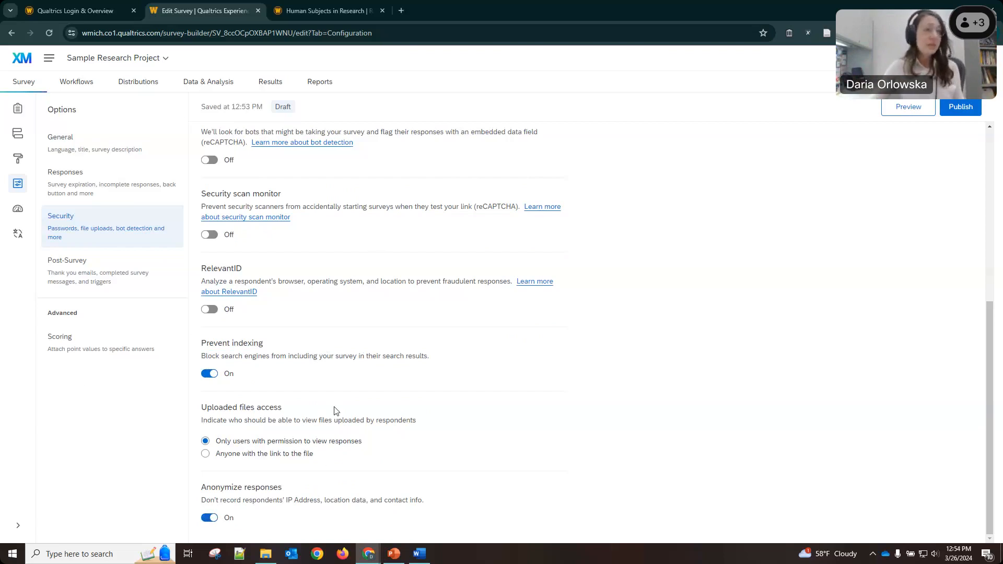
pyautogui.click(119, 286)
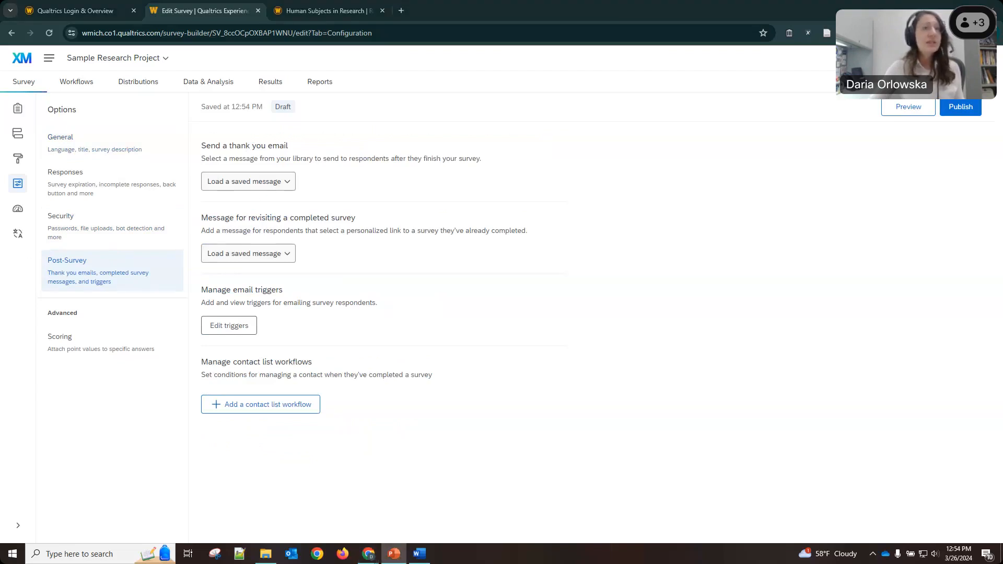
# Preview the Sample Research Project survey from the Builder and show the Tools dropdown.
pyautogui.click(17, 113)
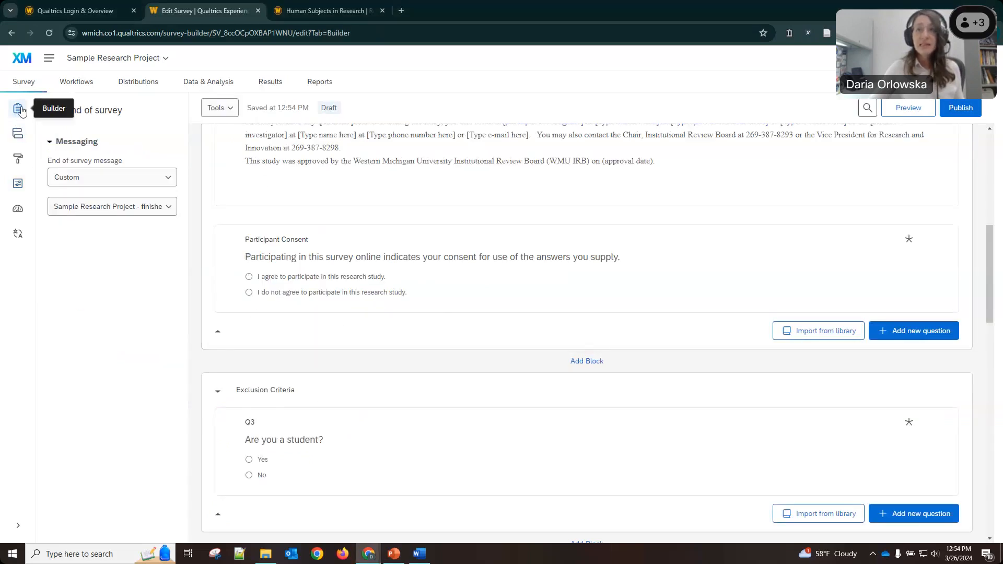
pyautogui.scroll(10, 488, 287)
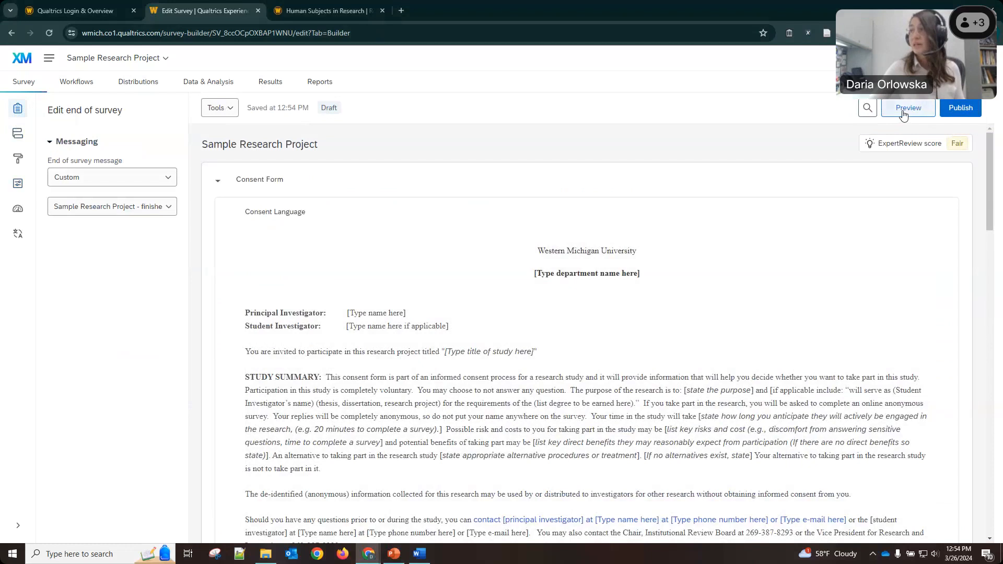
pyautogui.click(903, 111)
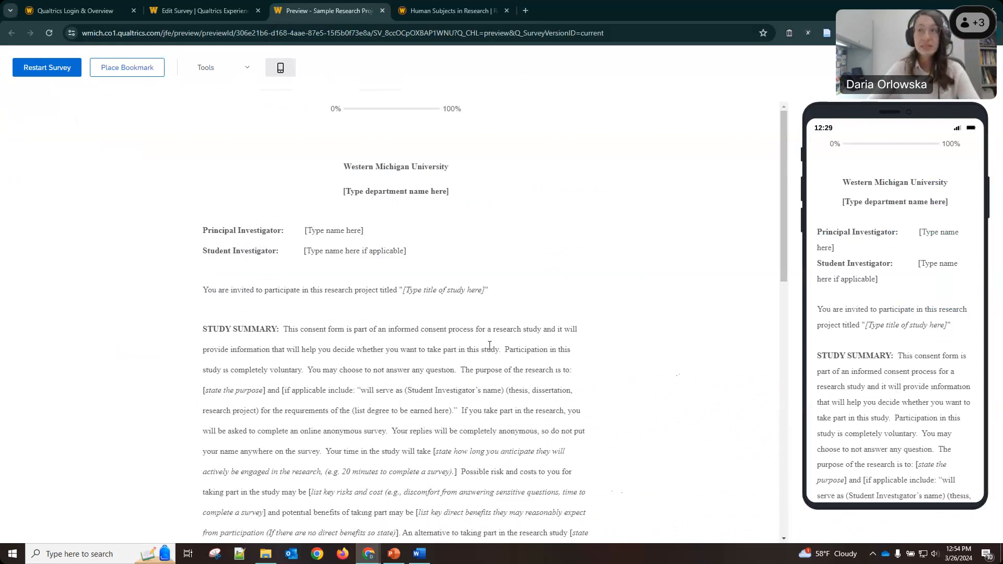
pyautogui.click(247, 70)
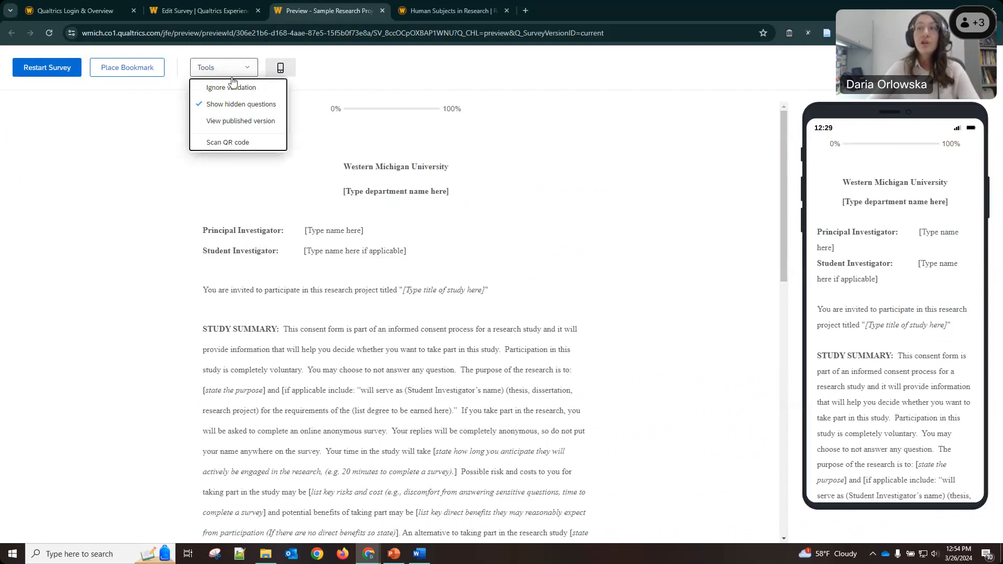
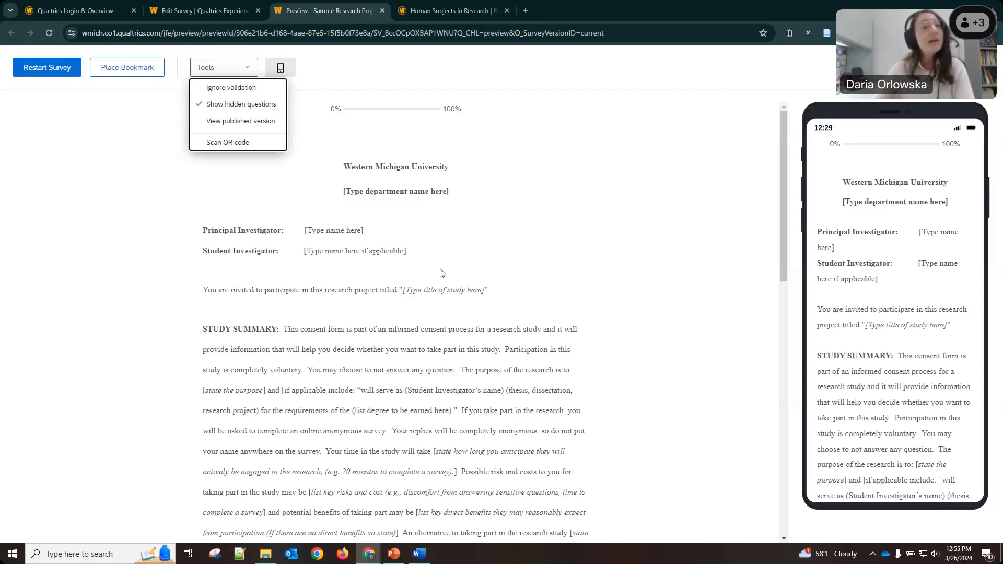
# In the preview, choose 'I do not agree', check the thank-you end message, then restart the survey.
pyautogui.click(166, 240)
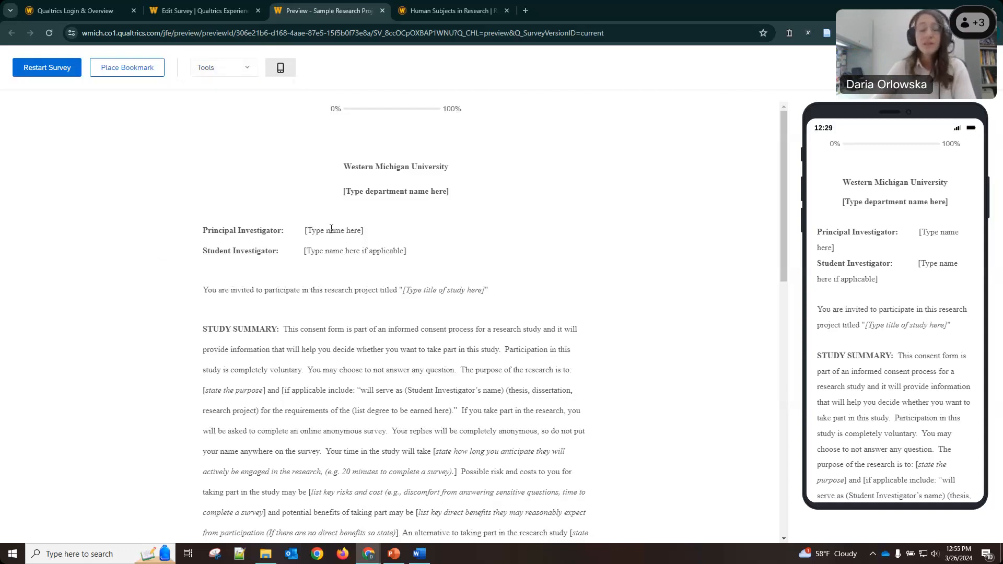
pyautogui.scroll(-15, 331, 230)
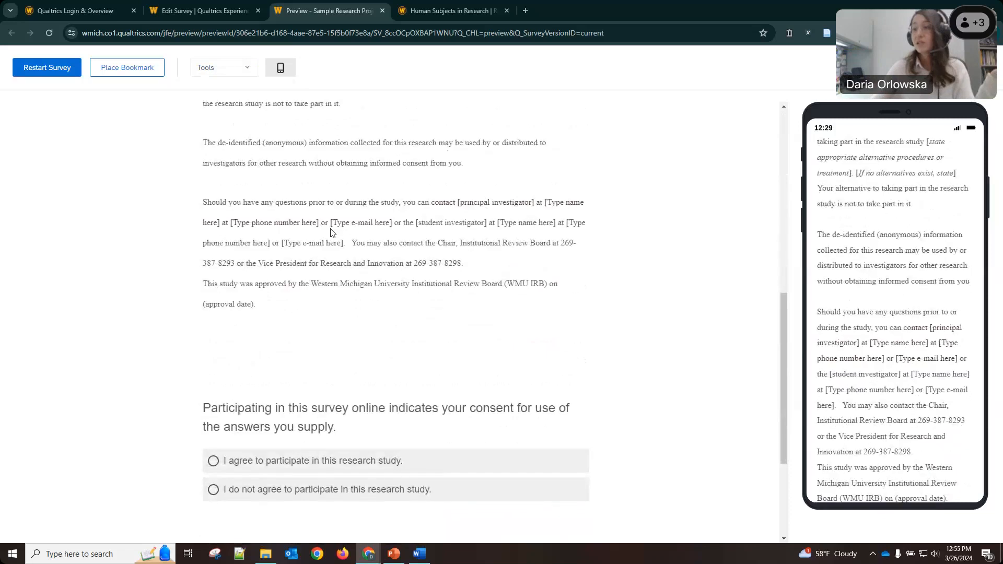
pyautogui.scroll(-1, 331, 233)
pyautogui.click(270, 311)
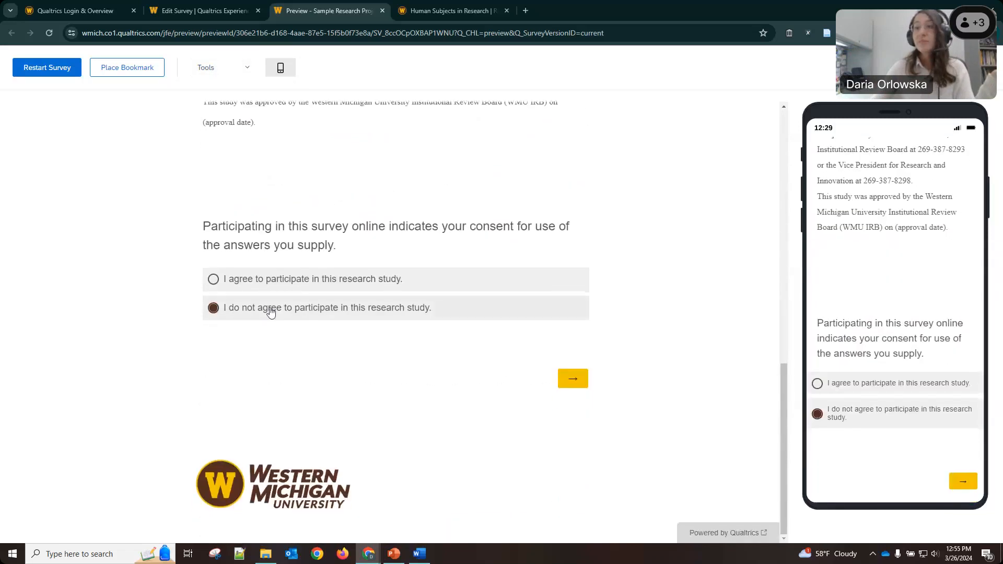
pyautogui.click(575, 377)
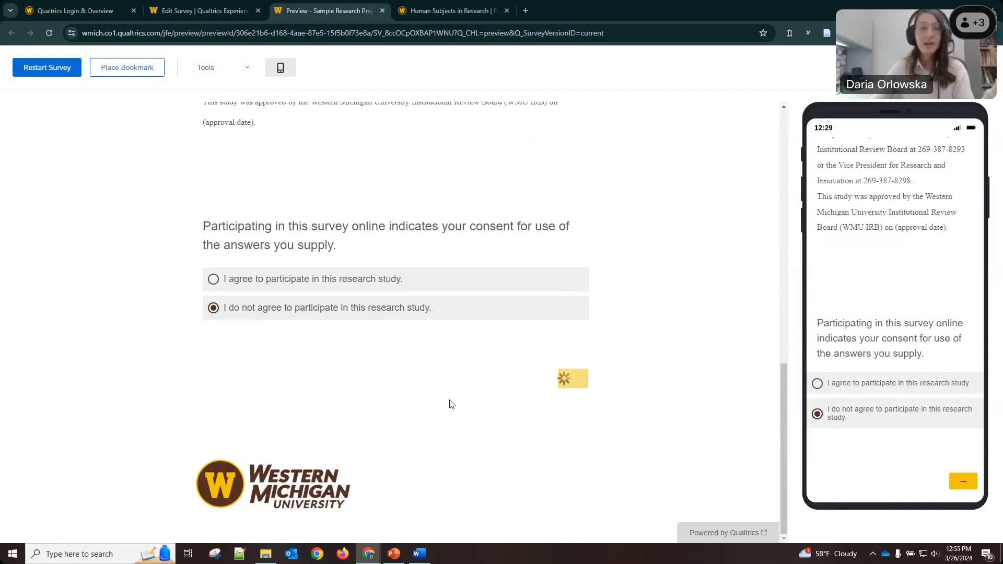
pyautogui.moveTo(226, 188); pyautogui.dragTo(374, 190)
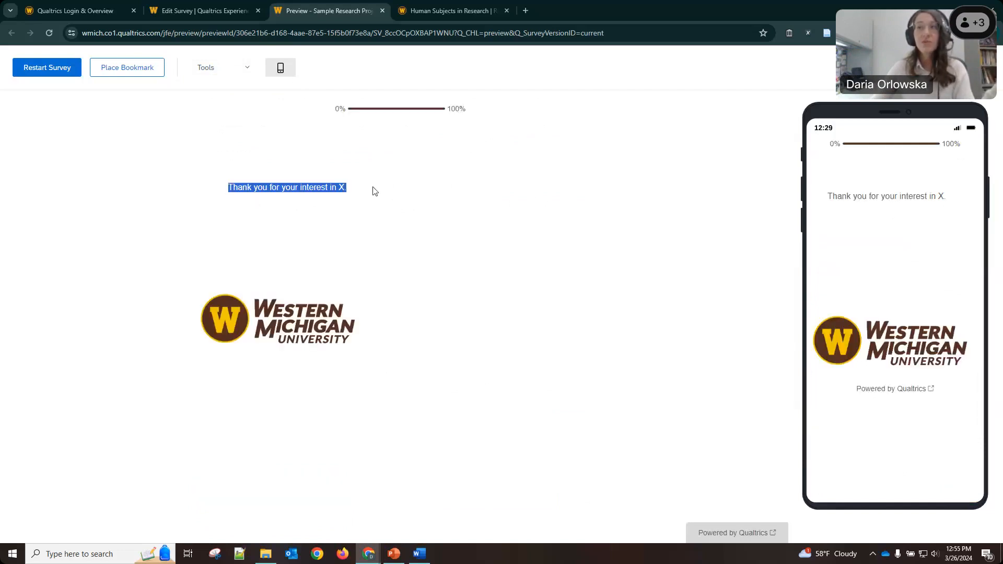
pyautogui.click(374, 191)
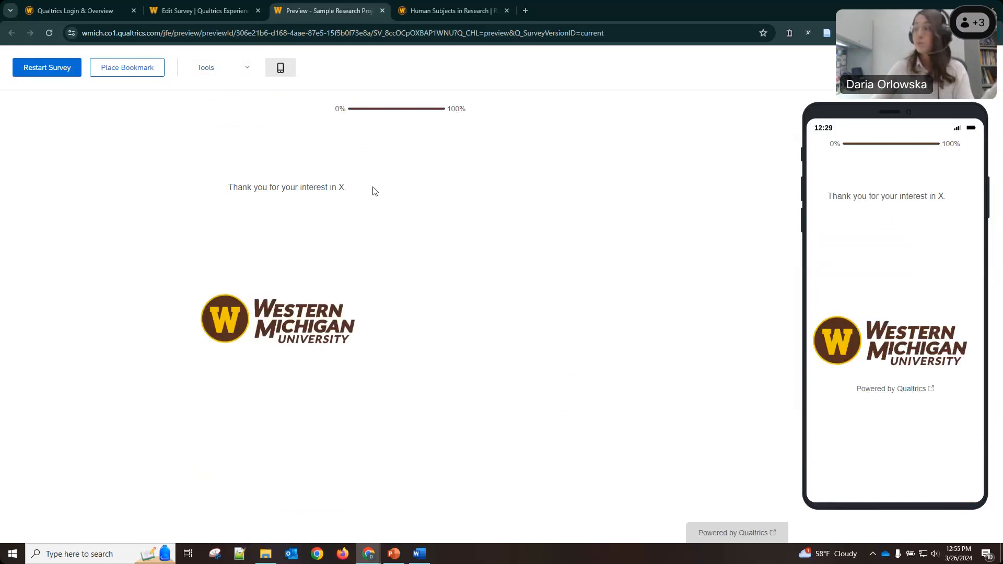
pyautogui.click(46, 67)
pyautogui.scroll(-10, 291, 349)
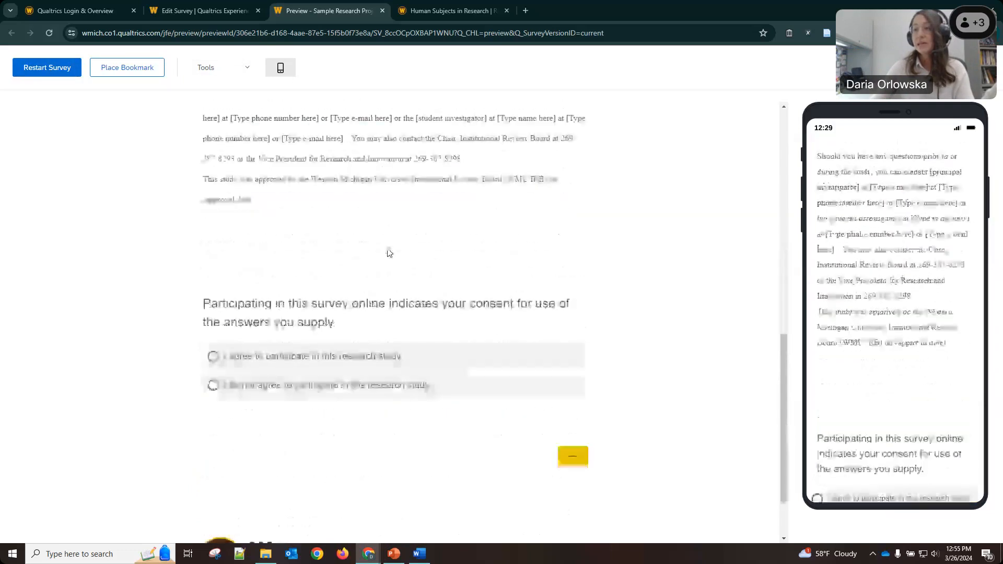
# Agree to consent and answer No to 'Are you a student?' to reach the inclusion-criteria message.
pyautogui.click(257, 286)
pyautogui.click(571, 379)
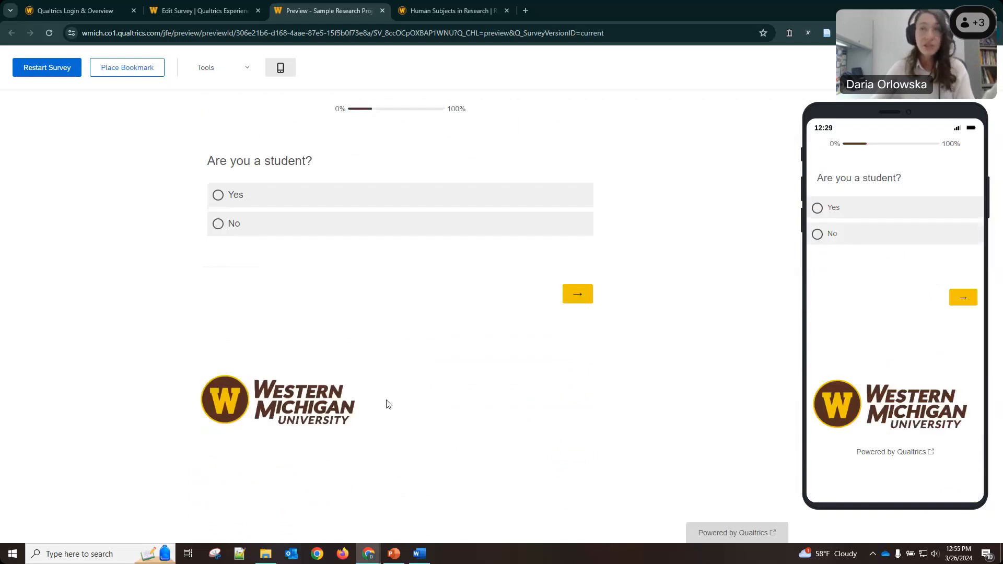
pyautogui.click(297, 222)
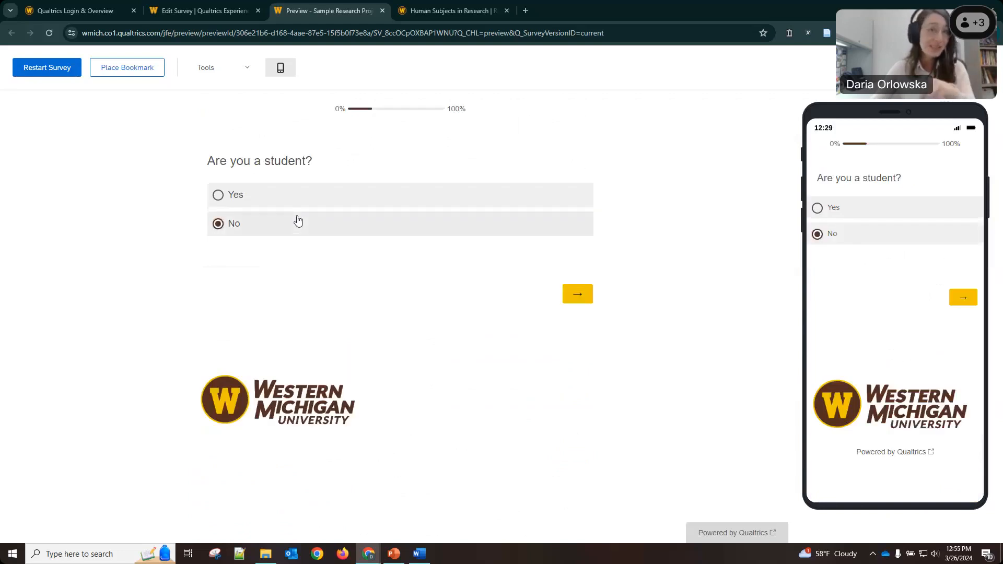
pyautogui.click(575, 293)
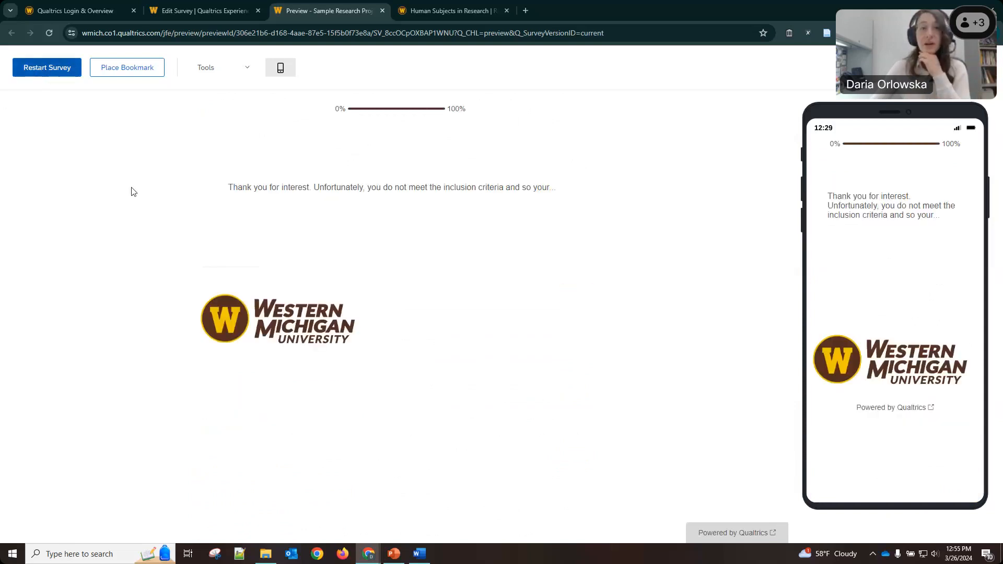
# Agree to consent, then answer Yes to being a student and Yes to living in Michigan.
pyautogui.scroll(-8, 309, 230)
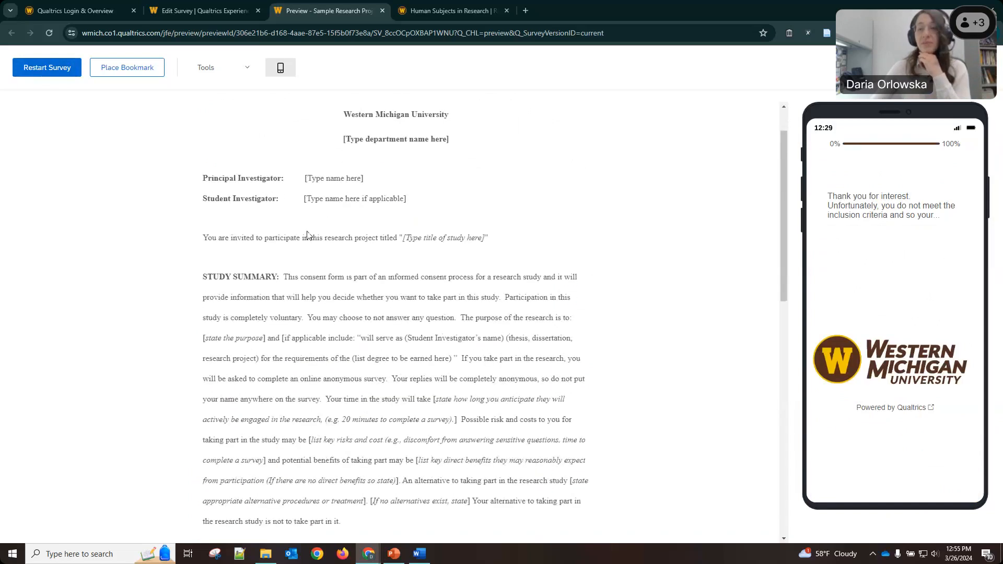
pyautogui.scroll(-5, 307, 236)
pyautogui.click(240, 281)
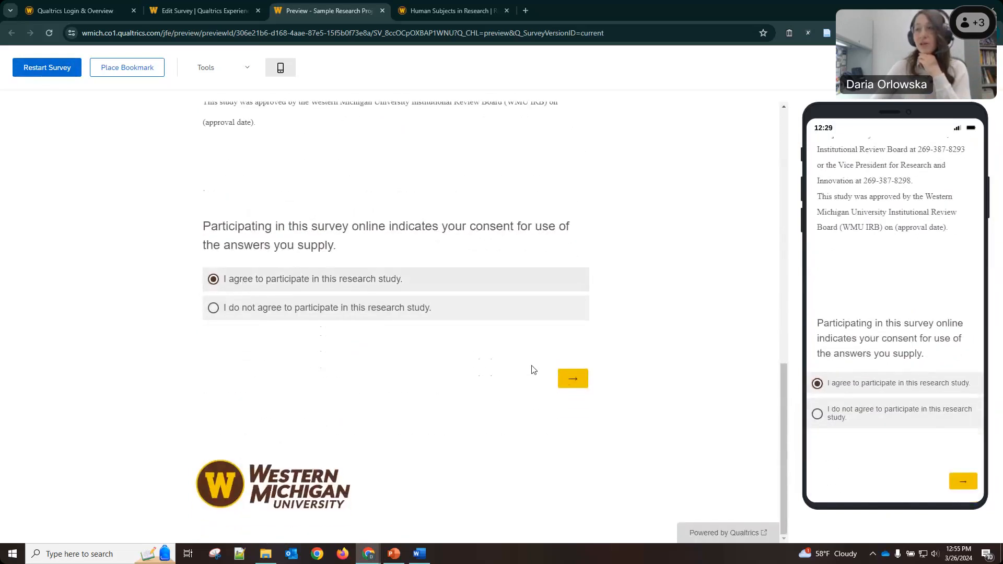
pyautogui.click(581, 383)
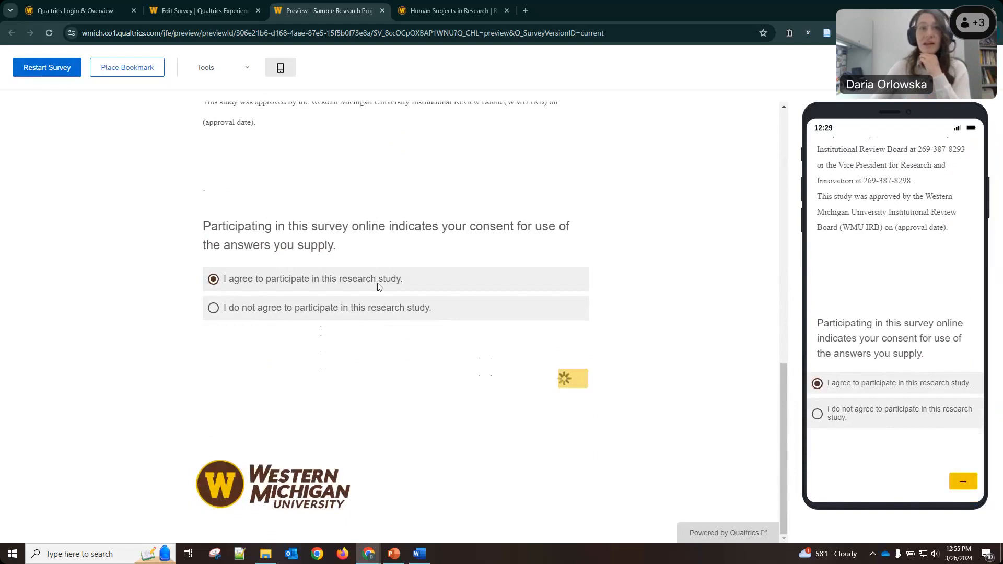
pyautogui.click(240, 195)
pyautogui.click(576, 297)
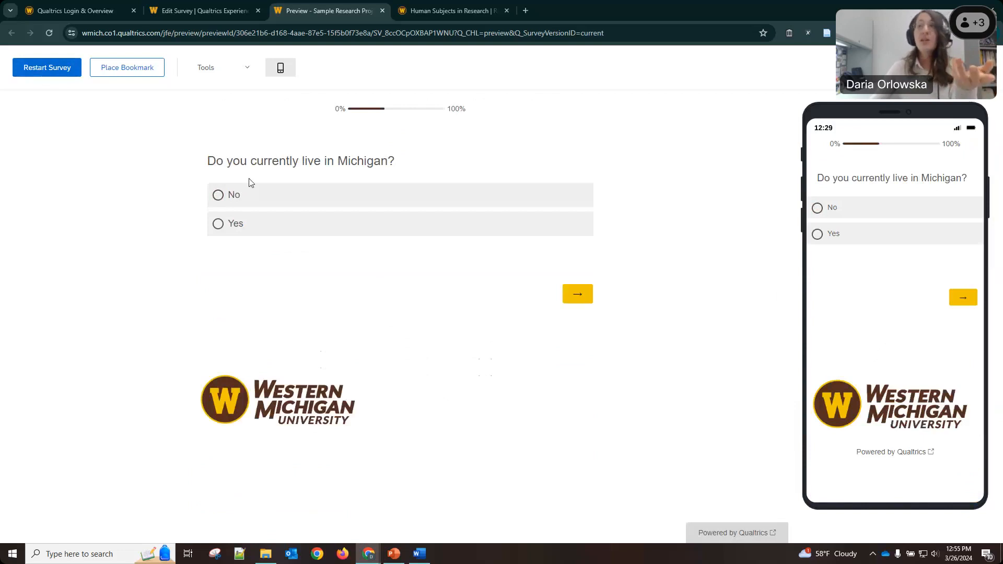
pyautogui.moveTo(233, 161); pyautogui.dragTo(349, 161)
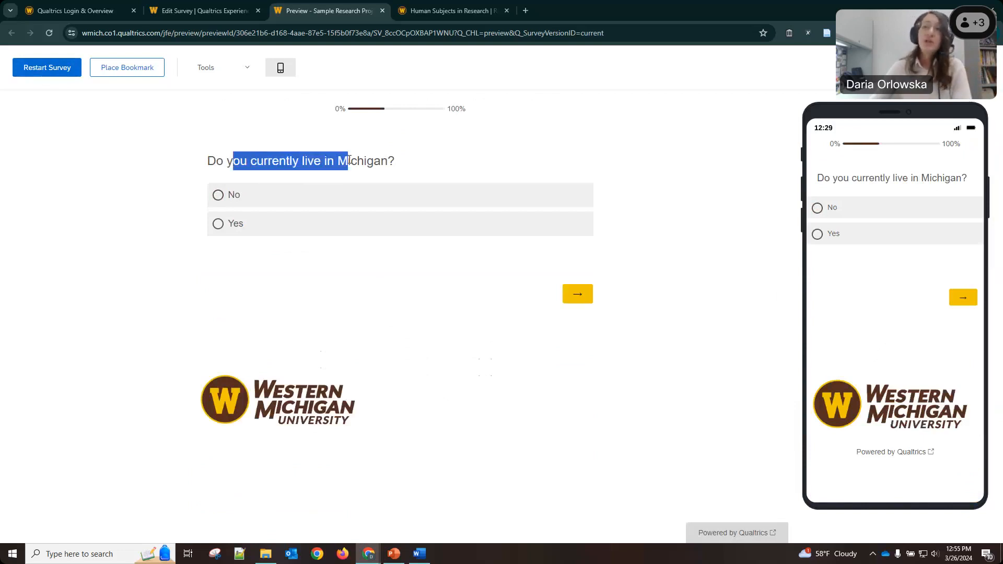
pyautogui.click(233, 224)
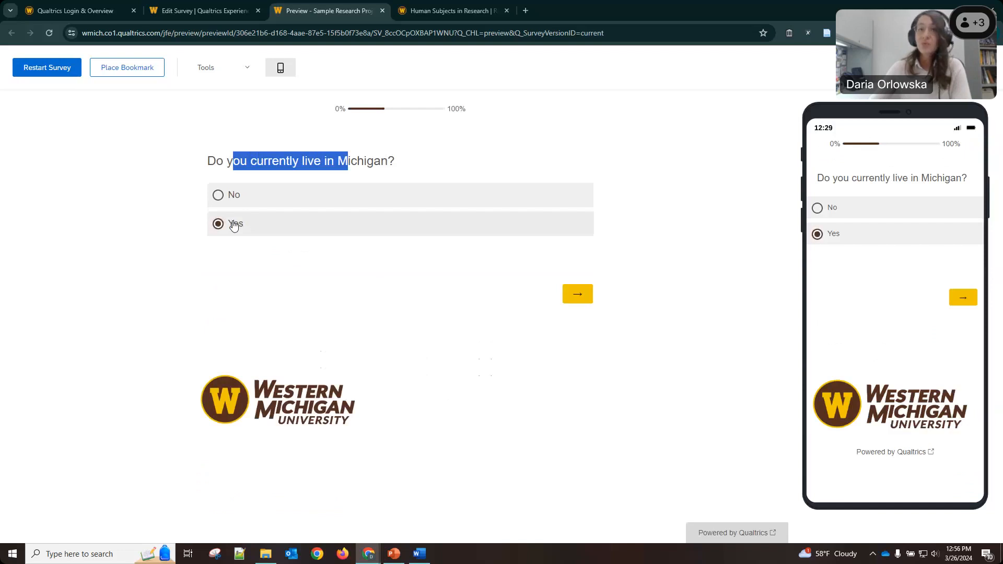
pyautogui.click(584, 292)
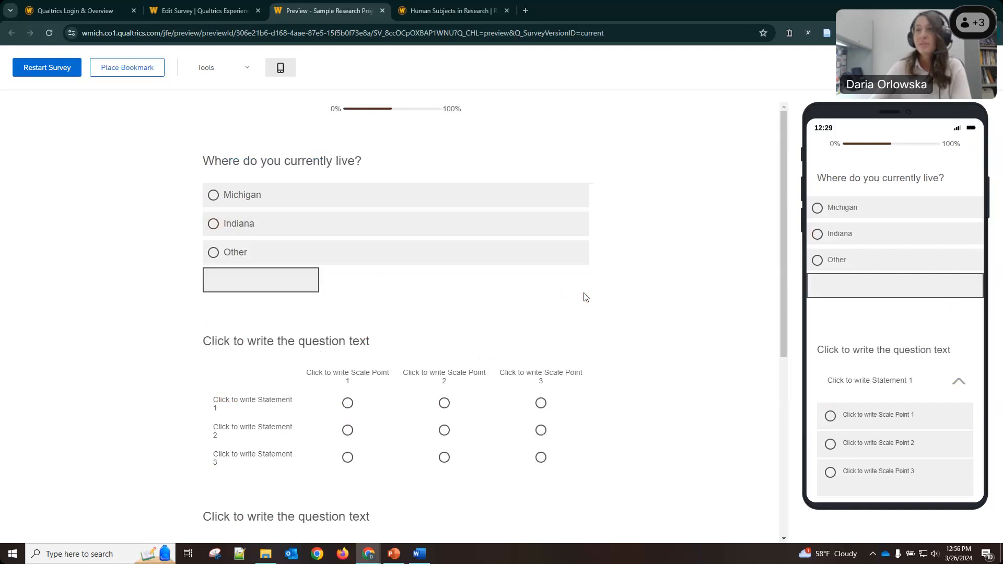
# On 'Where do you currently live?', choose Other and enter California.
pyautogui.tripleClick(313, 157)
pyautogui.click(329, 165)
pyautogui.scroll(-1, 329, 165)
pyautogui.scroll(1, 324, 164)
pyautogui.moveTo(203, 164); pyautogui.dragTo(361, 174)
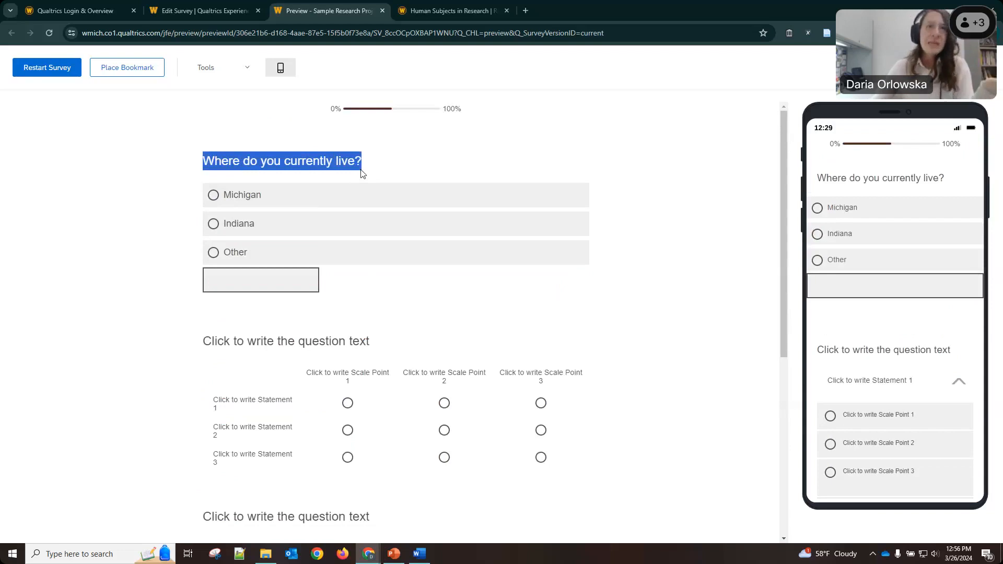
pyautogui.click(222, 275)
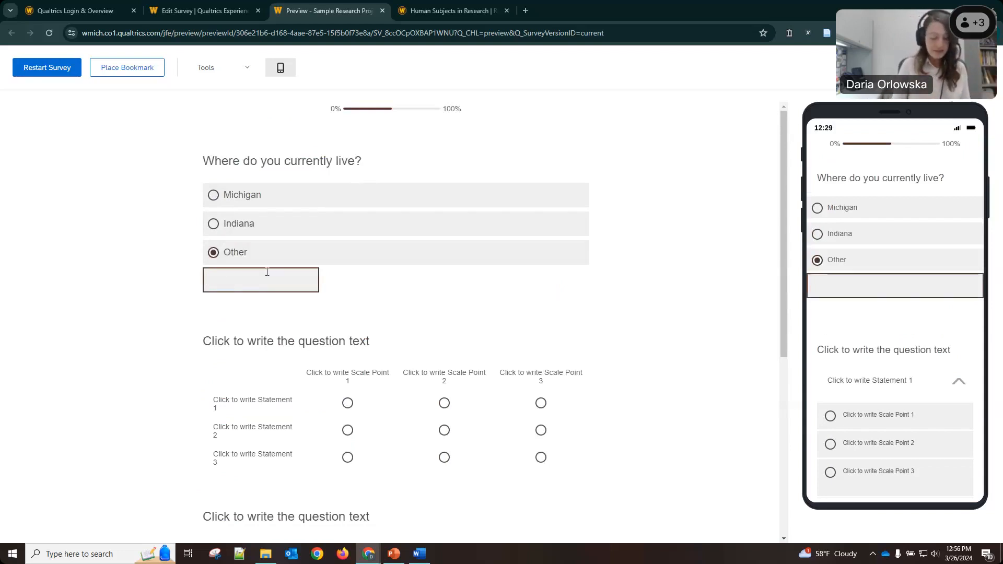
pyautogui.write('California')
pyautogui.click(246, 231)
pyautogui.click(236, 254)
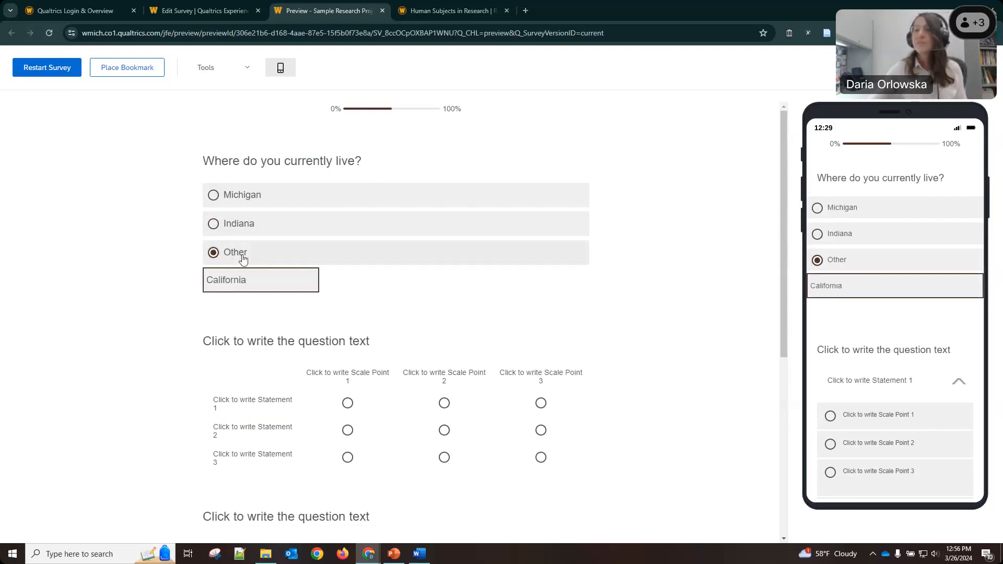
pyautogui.scroll(-6, 335, 277)
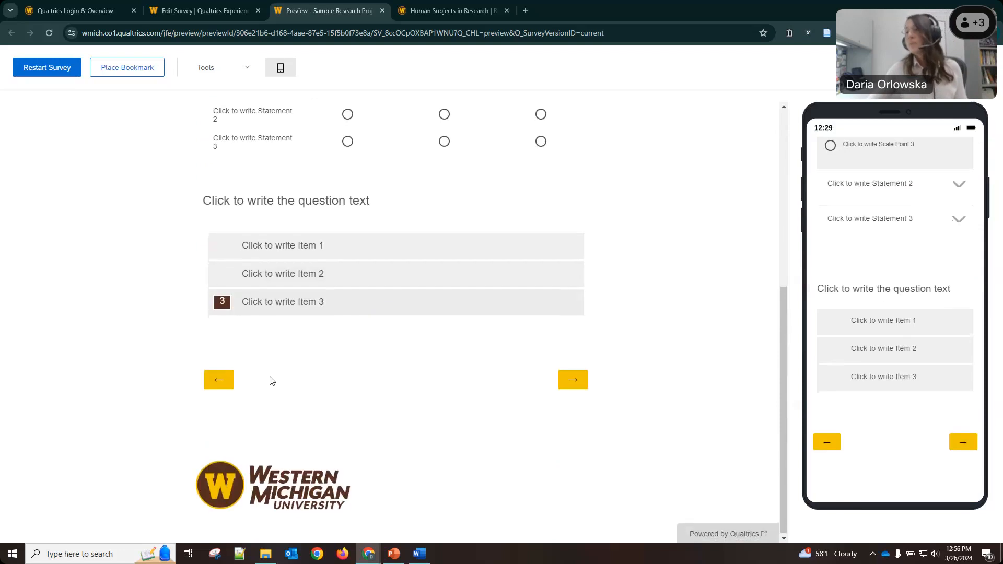
# Switch the Michigan answer to No, check the free-text location question, then restart the preview.
pyautogui.click(224, 382)
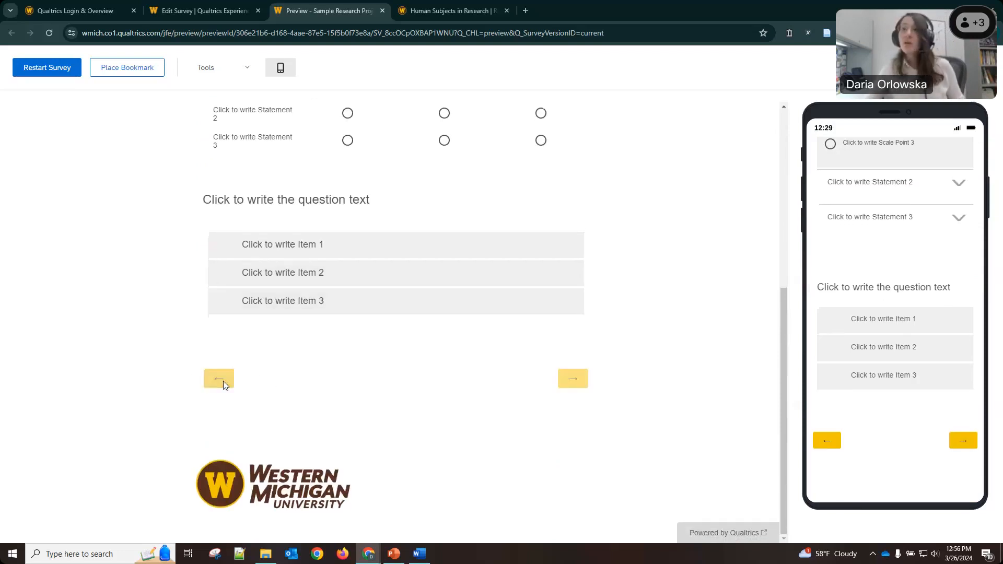
pyautogui.click(222, 199)
pyautogui.click(586, 295)
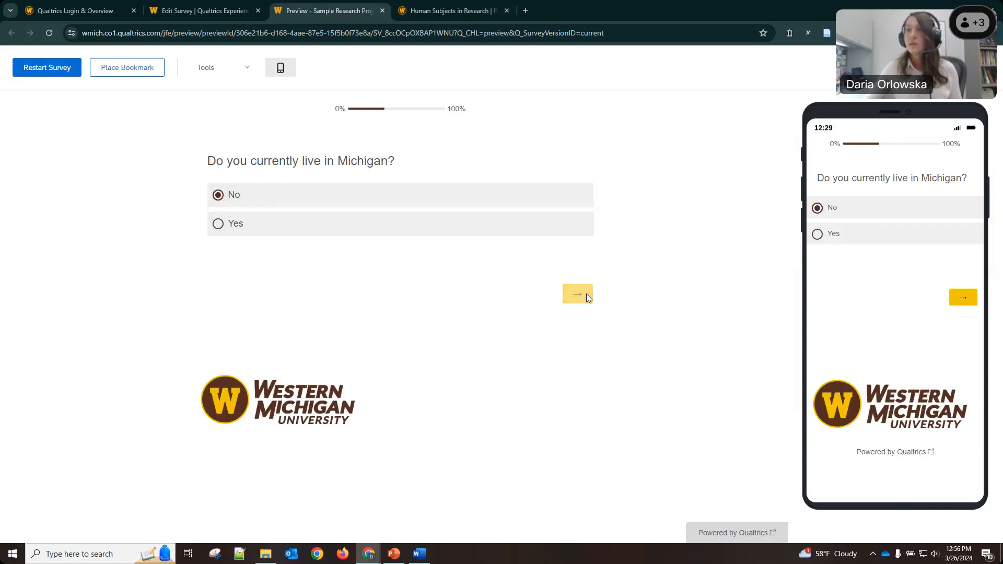
pyautogui.moveTo(215, 160); pyautogui.dragTo(399, 166)
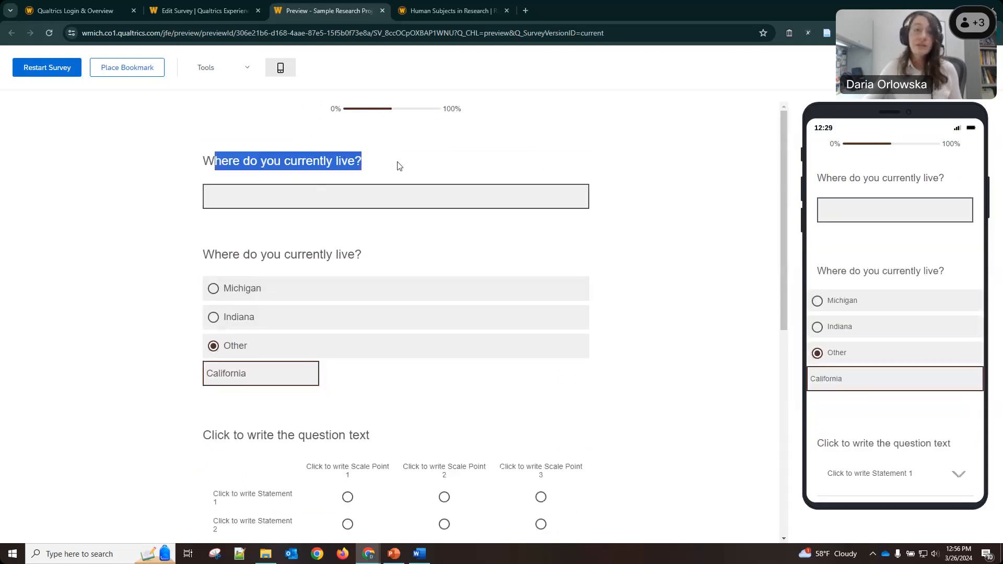
pyautogui.click(302, 206)
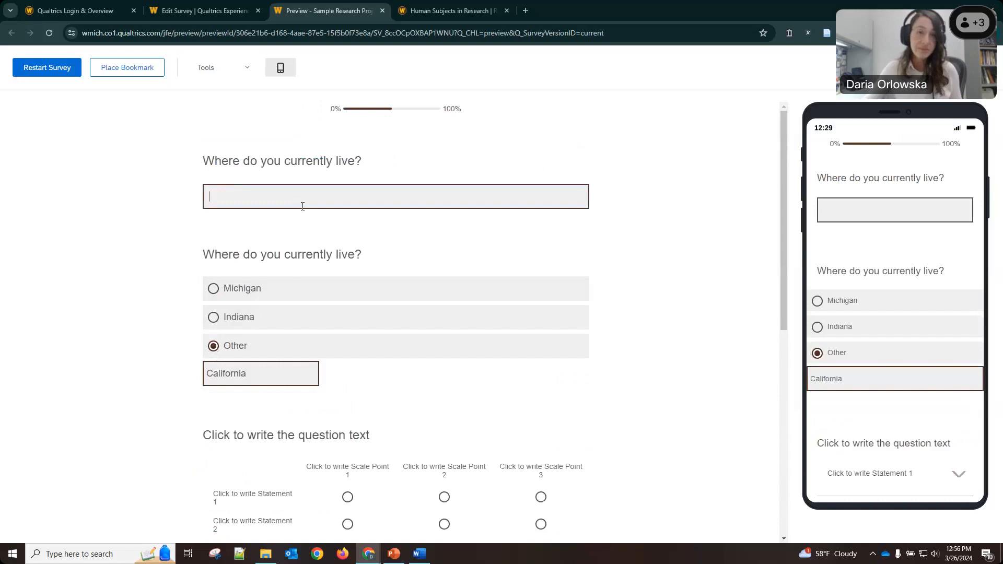
pyautogui.scroll(-4, 348, 247)
pyautogui.scroll(4, 349, 246)
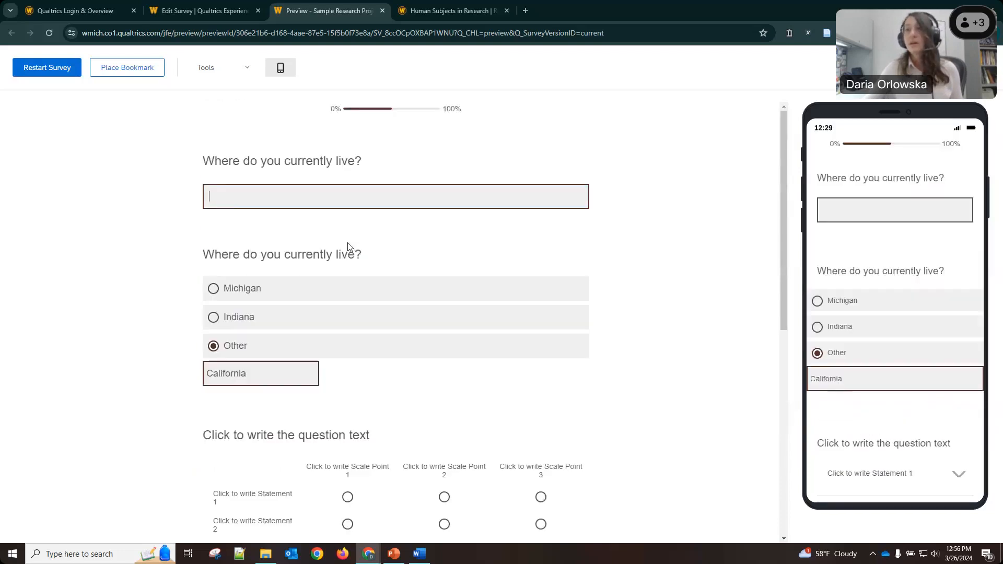
pyautogui.scroll(-8, 348, 245)
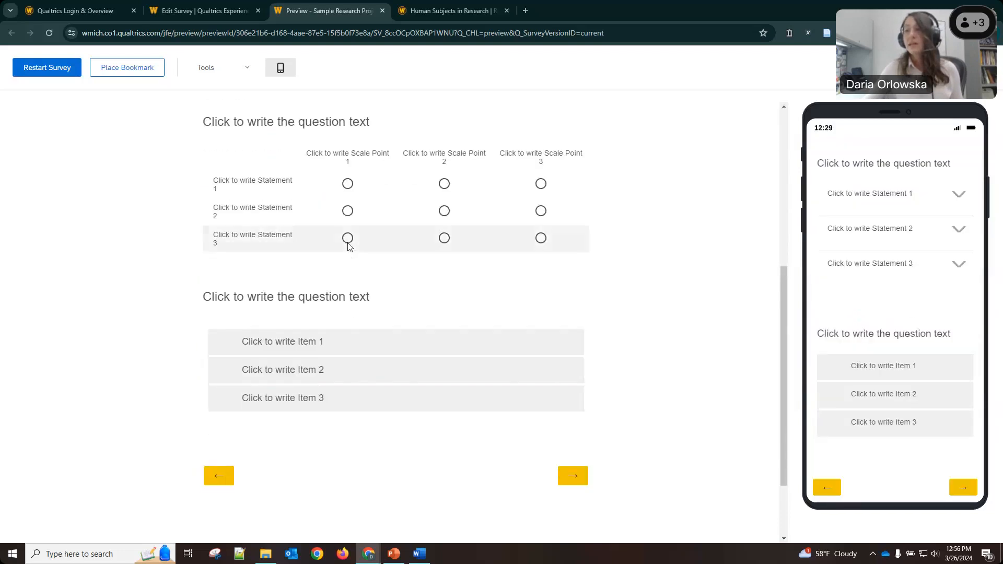
pyautogui.click(229, 378)
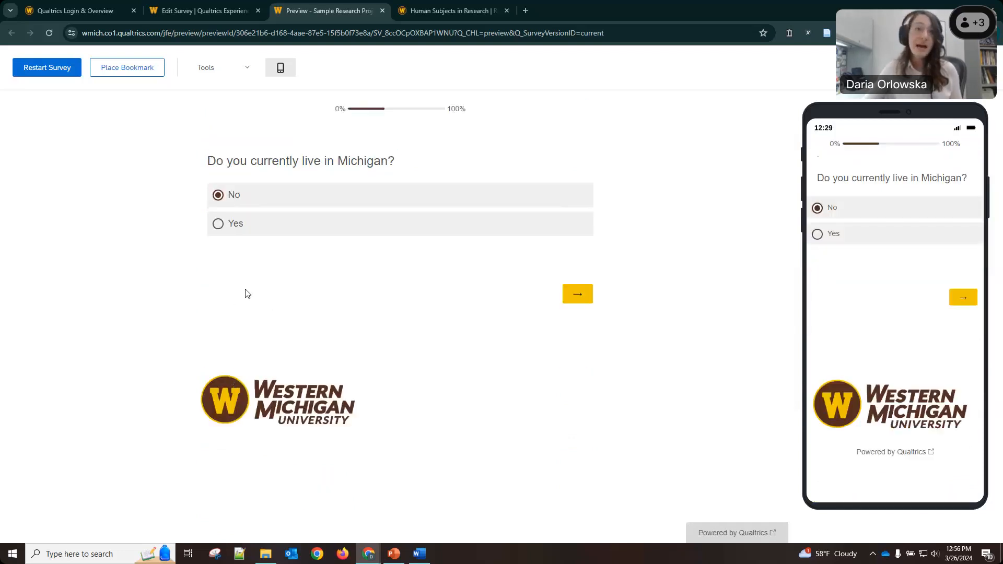
pyautogui.click(40, 72)
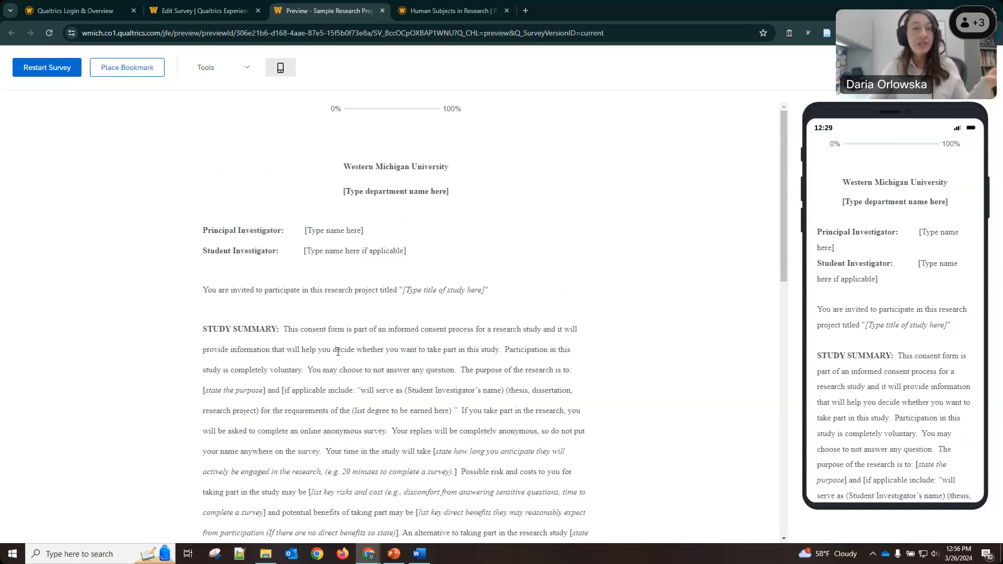
# Try skipping the consent page to see the required-answer warning, then agree and continue.
pyautogui.scroll(-8, 338, 352)
pyautogui.scroll(-4, 337, 352)
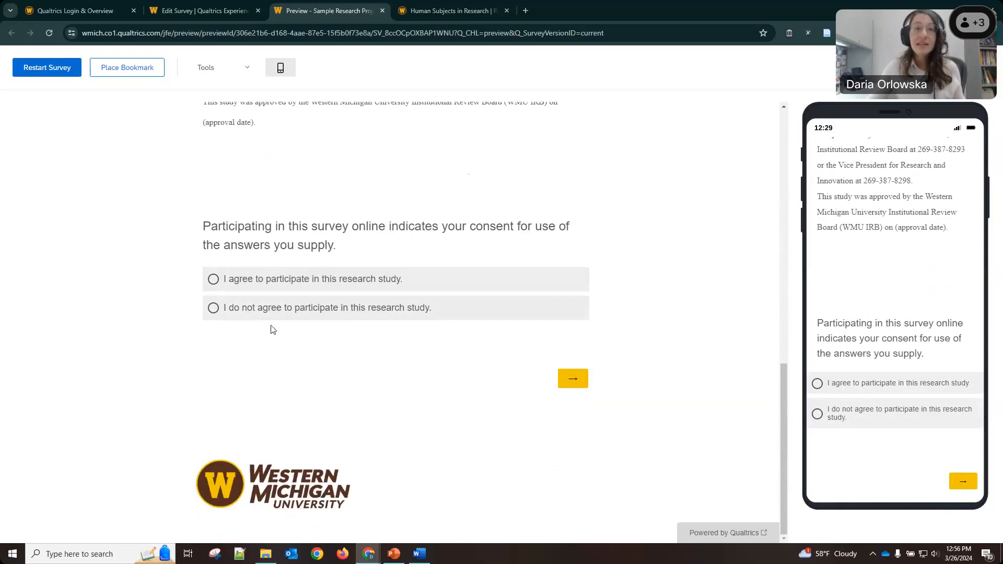
pyautogui.click(570, 385)
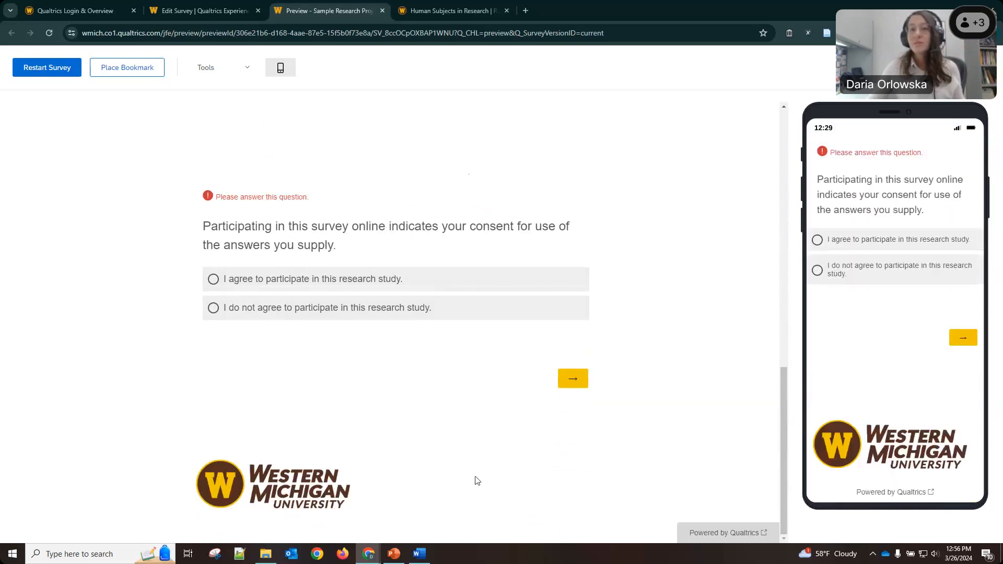
pyautogui.moveTo(231, 197); pyautogui.dragTo(346, 194)
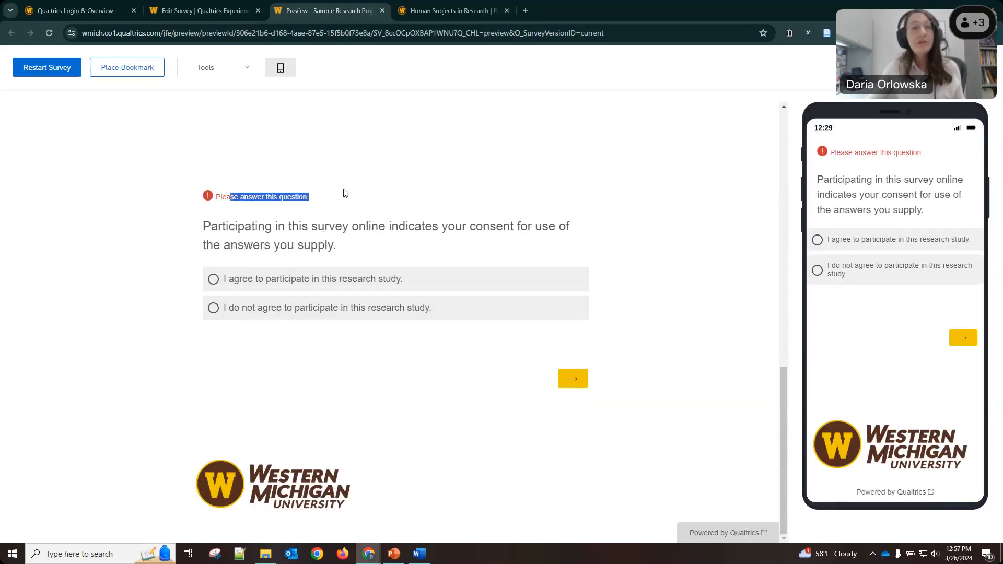
pyautogui.click(366, 259)
pyautogui.click(318, 281)
pyautogui.click(575, 380)
# Answer Yes to student, skip the Michigan question, and return to answer the remaining questions.
pyautogui.click(218, 194)
pyautogui.click(573, 296)
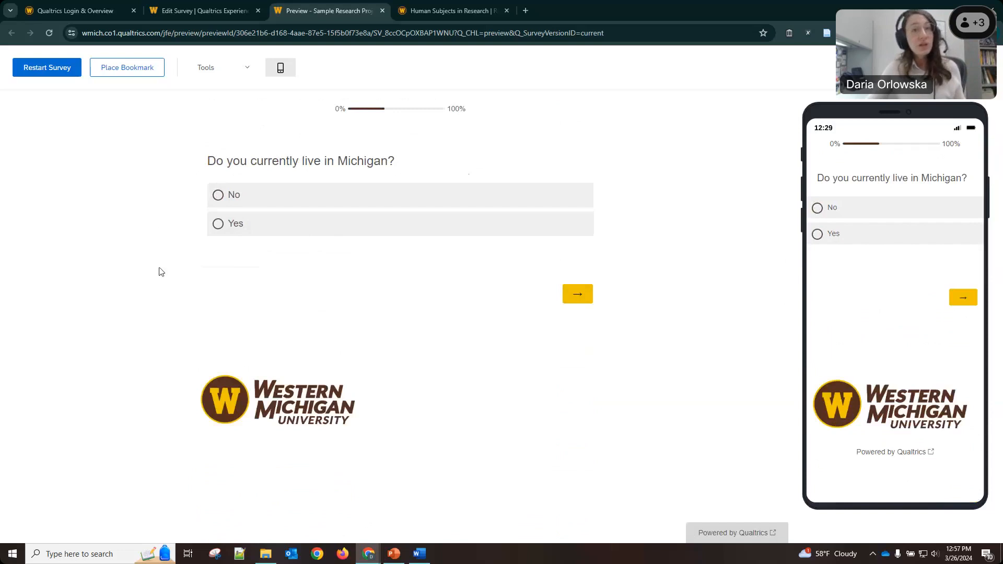
pyautogui.click(579, 295)
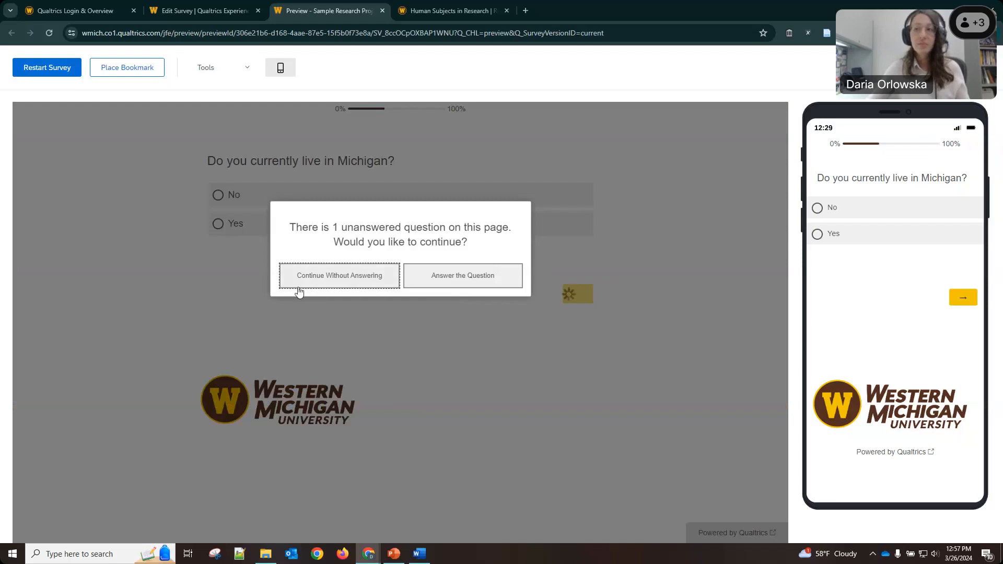
pyautogui.click(366, 283)
pyautogui.scroll(-5, 365, 310)
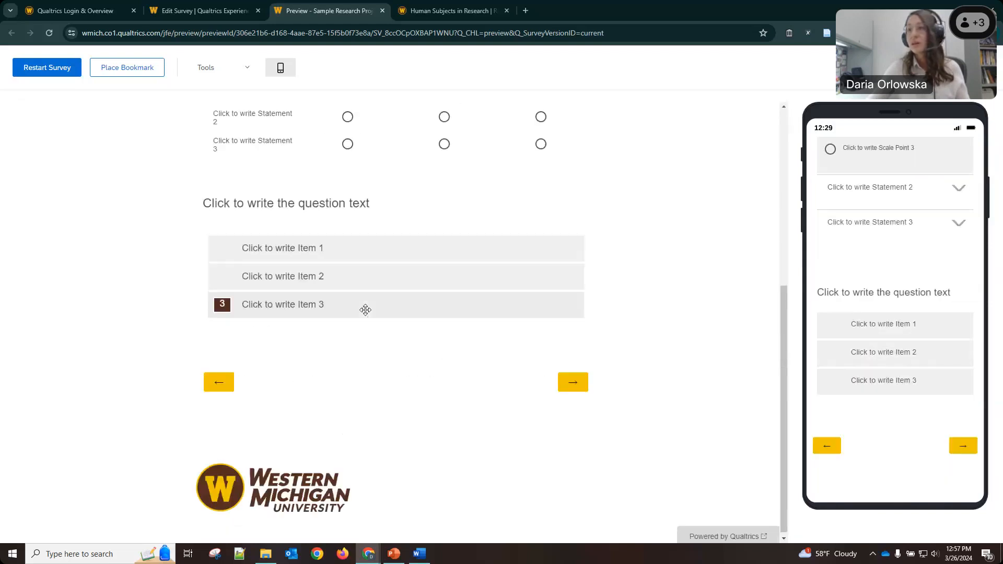
pyautogui.click(568, 378)
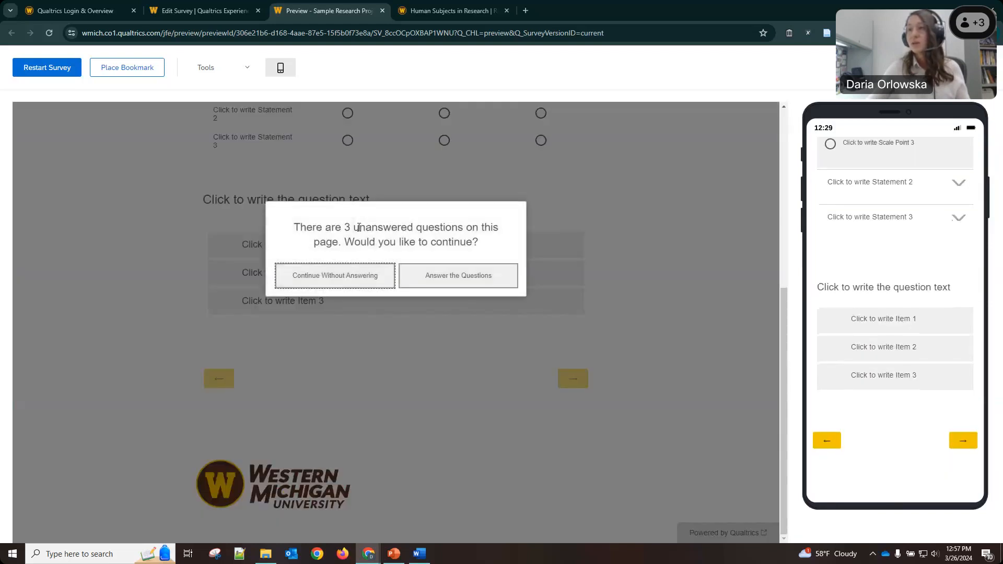
pyautogui.click(447, 279)
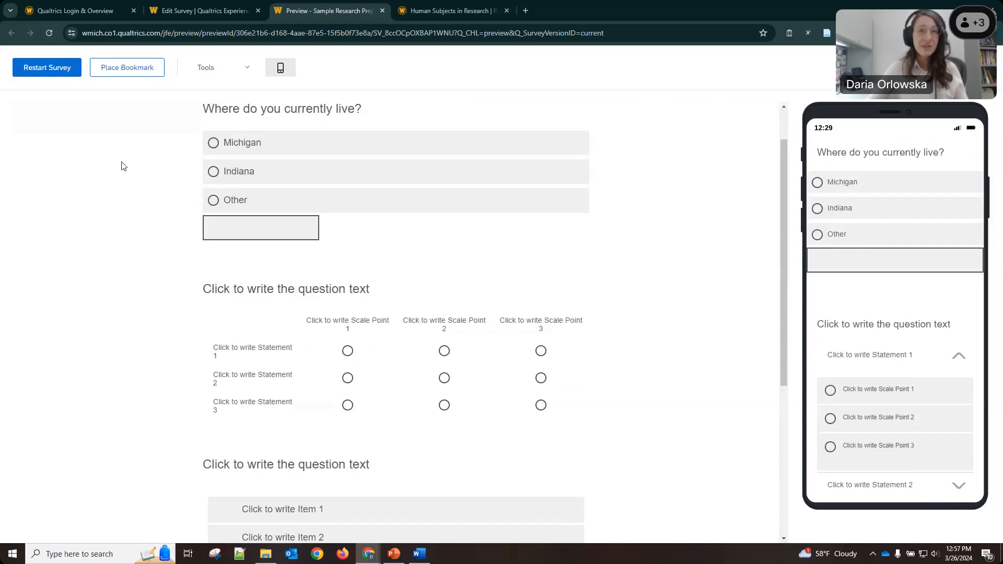
# Enable Ignore validation in the preview Tools menu.
pyautogui.click(254, 68)
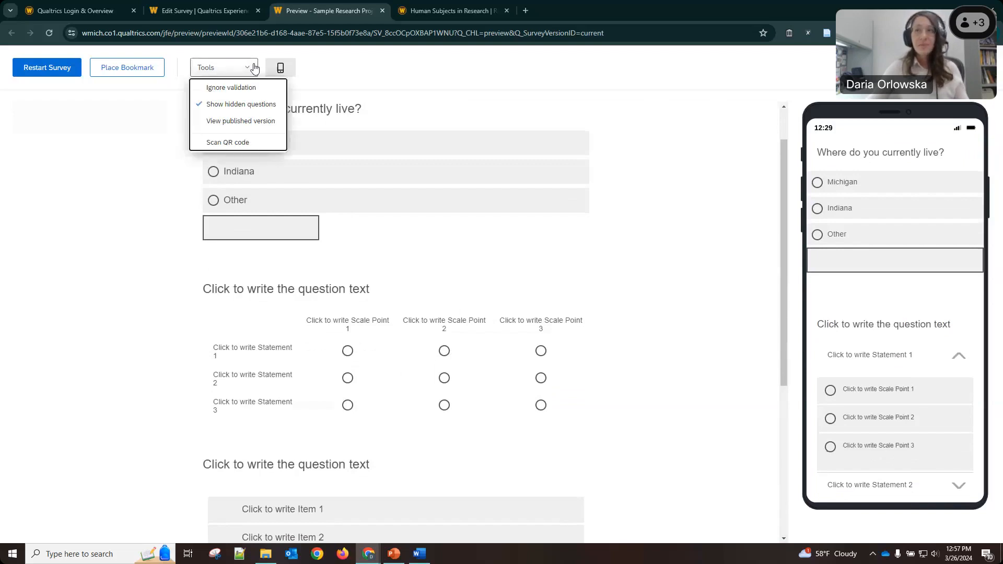
pyautogui.click(241, 90)
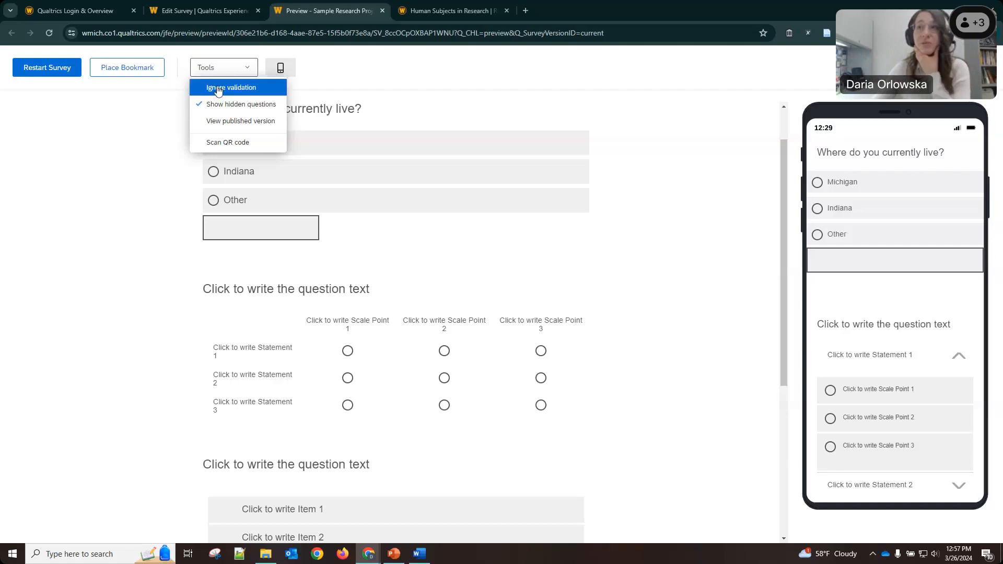
pyautogui.click(113, 164)
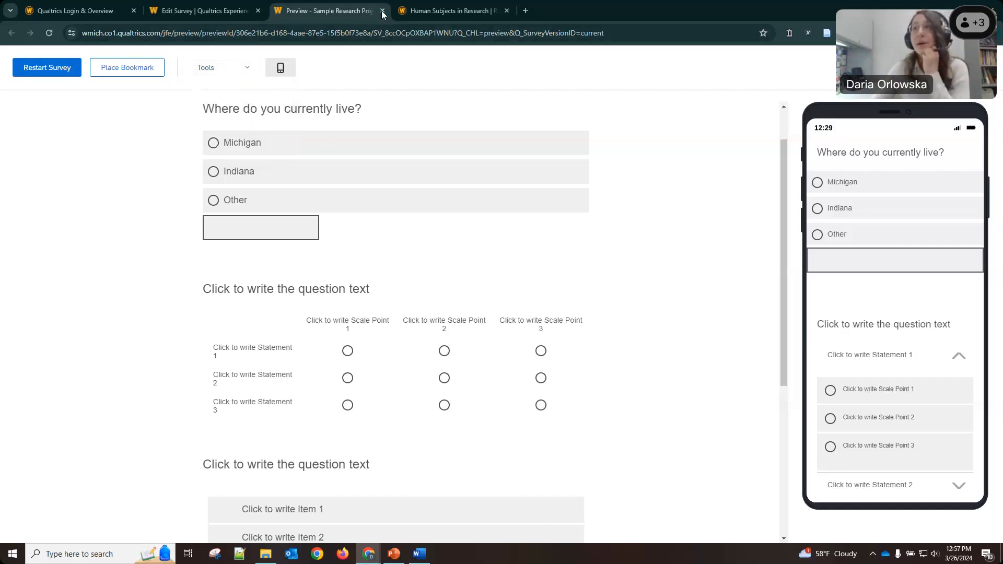
# Close the preview, change the survey title to 'Sample Research Project survey', and reload the builder.
pyautogui.click(383, 11)
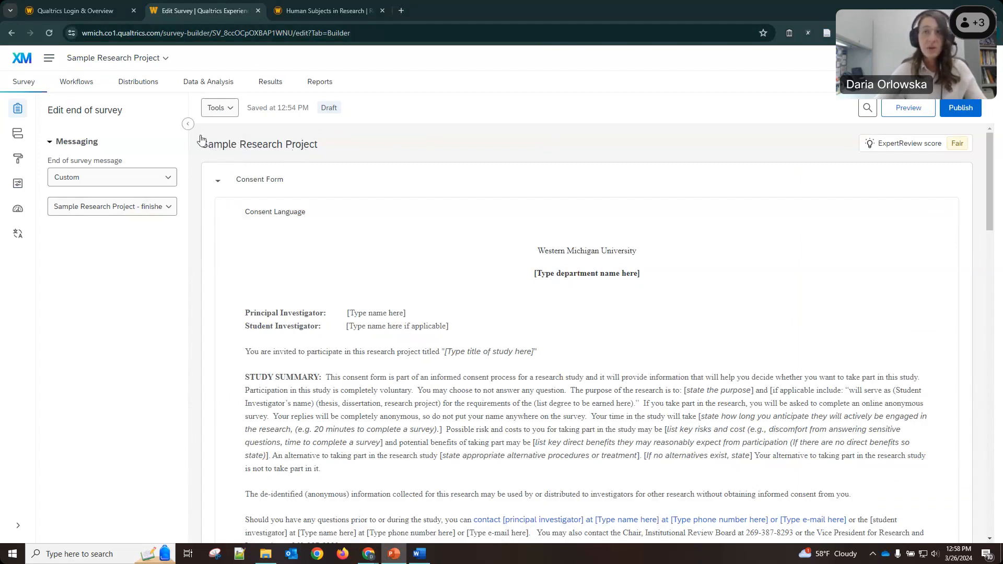
pyautogui.click(233, 148)
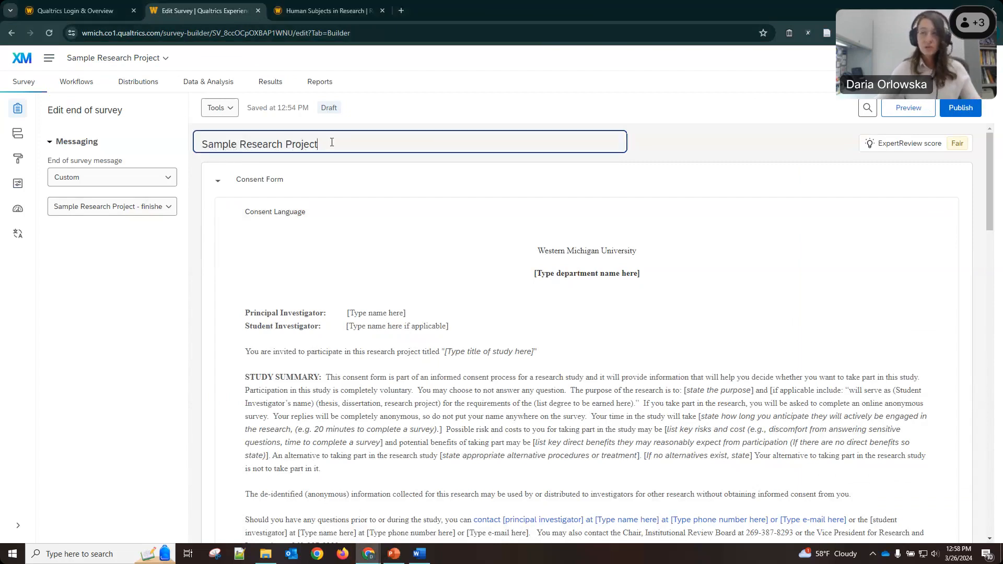
pyautogui.write('survey')
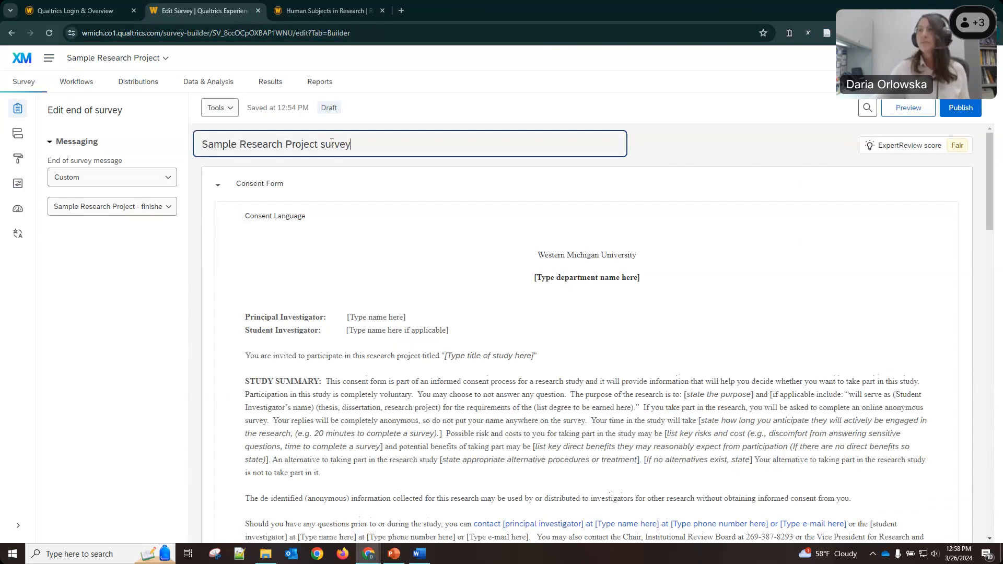
pyautogui.click(583, 127)
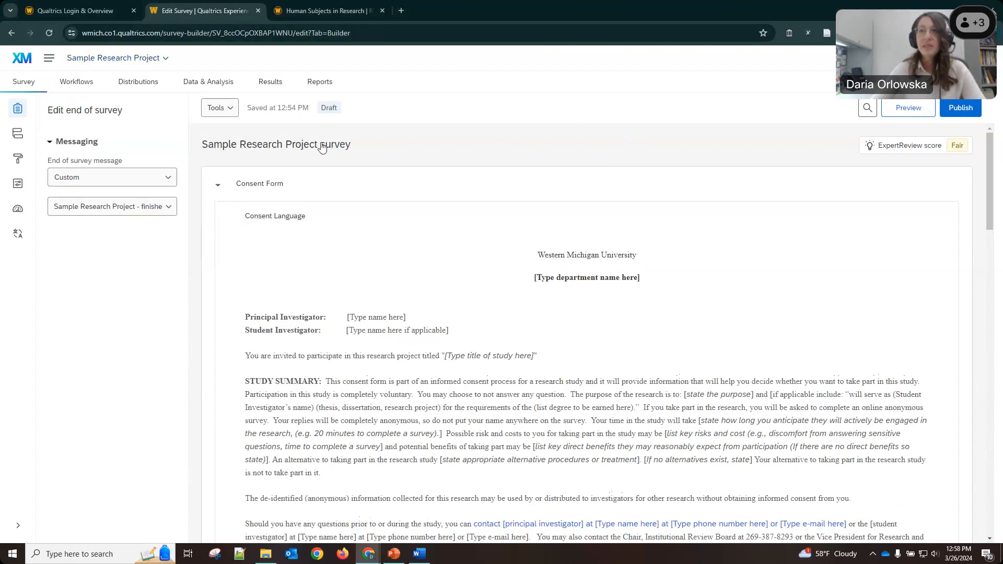
pyautogui.click(49, 33)
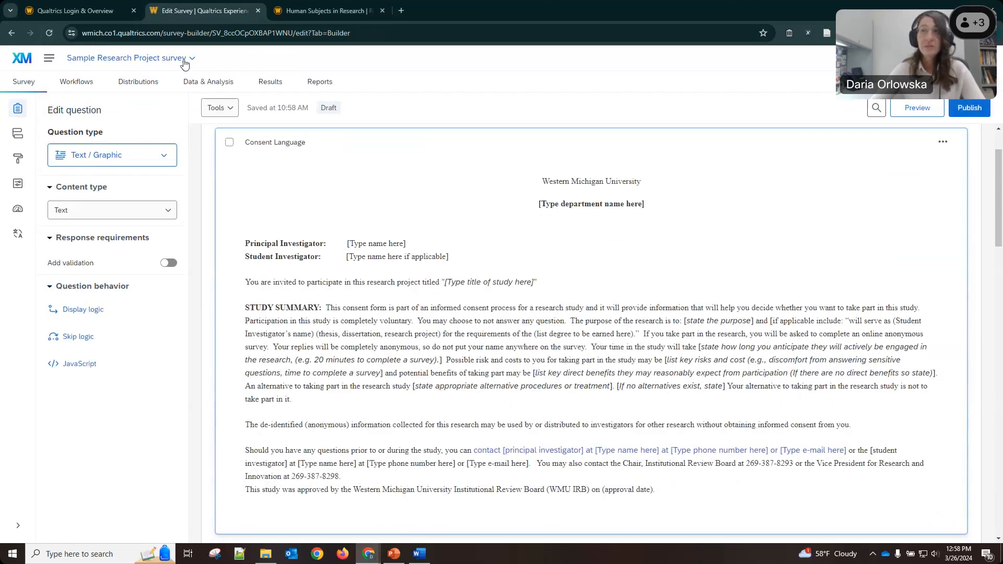
# From the Projects list, rename the project to 'Sample Research Project' and reopen it.
pyautogui.click(46, 62)
pyautogui.click(81, 109)
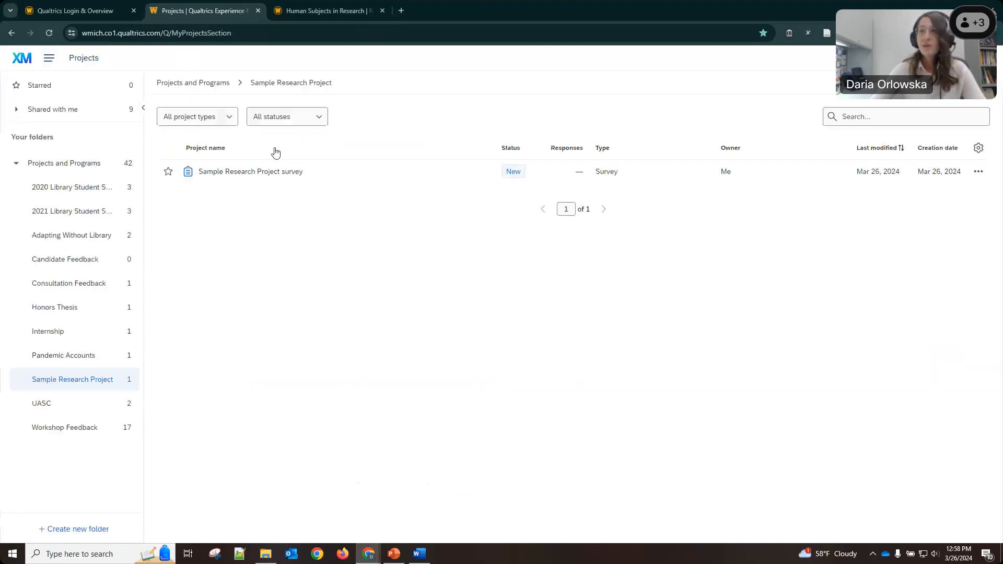
pyautogui.click(978, 172)
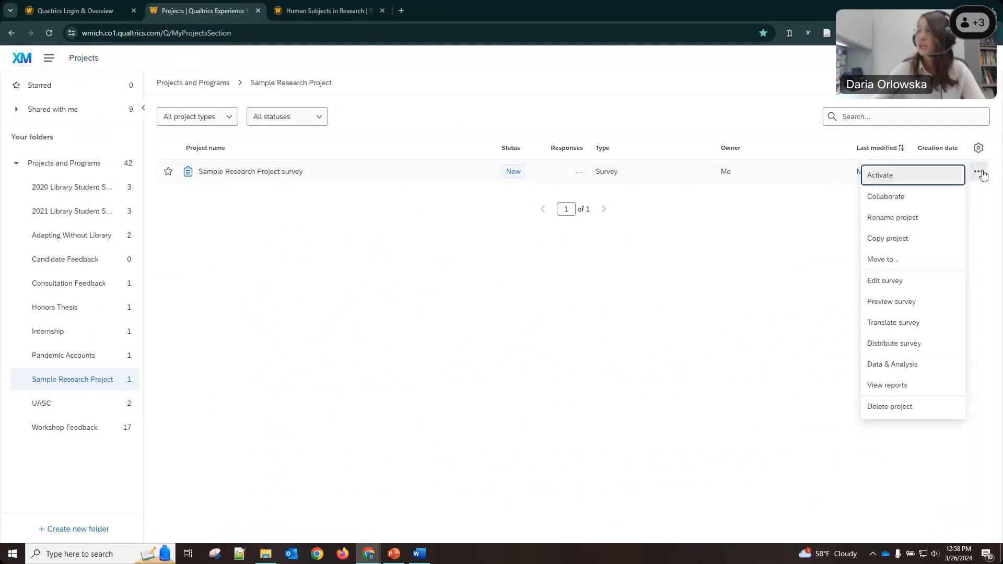
pyautogui.click(894, 217)
pyautogui.moveTo(290, 172); pyautogui.dragTo(266, 171)
pyautogui.press('BackSpace')
pyautogui.press('Return')
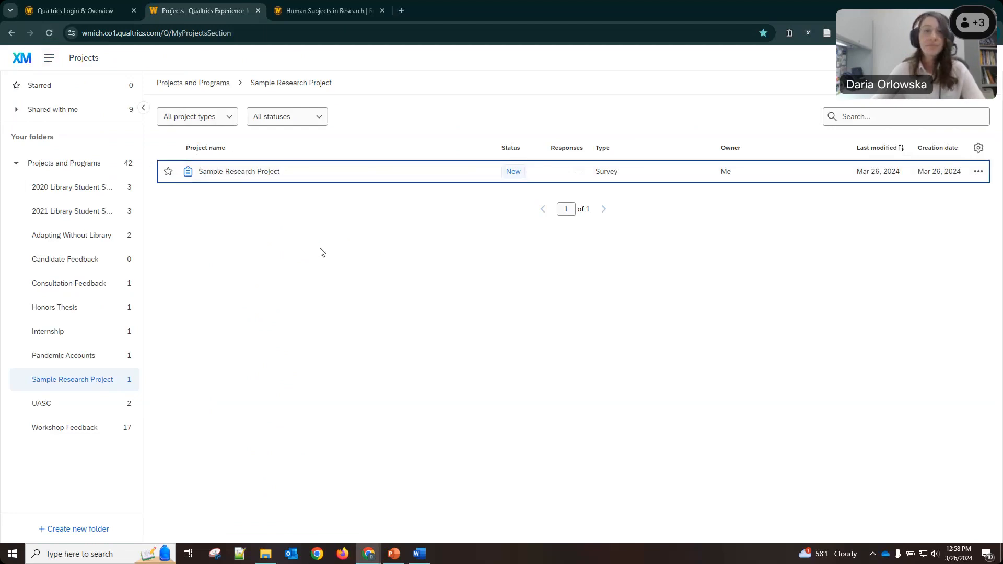
pyautogui.click(981, 178)
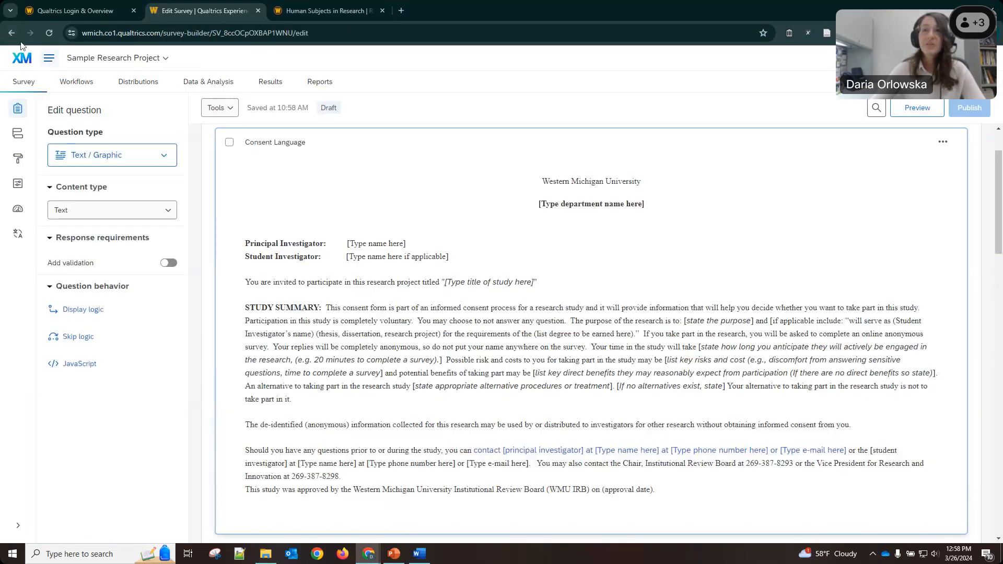
# From the Projects list, add a colleague found by name as a collaborator on the project.
pyautogui.click(48, 61)
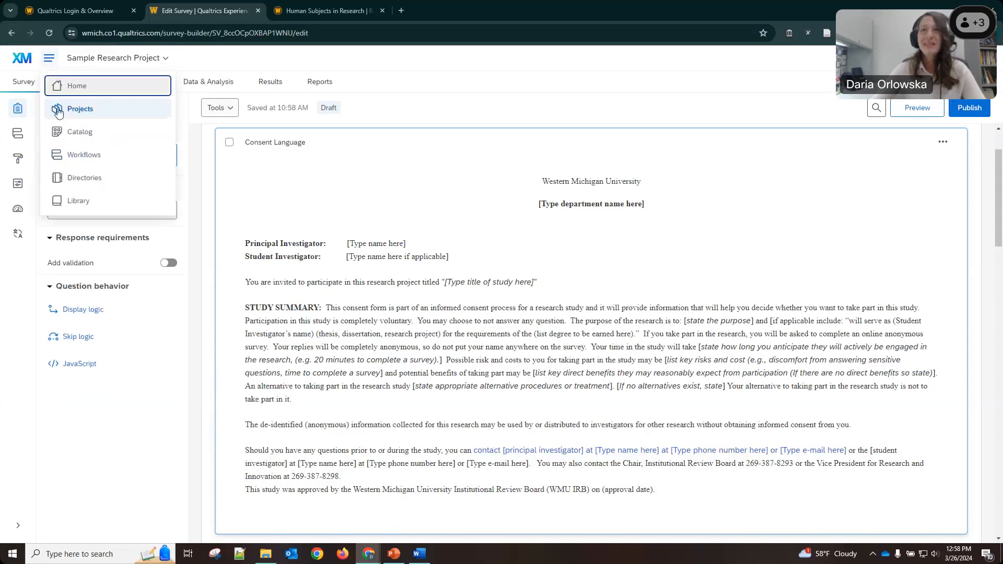
pyautogui.click(59, 111)
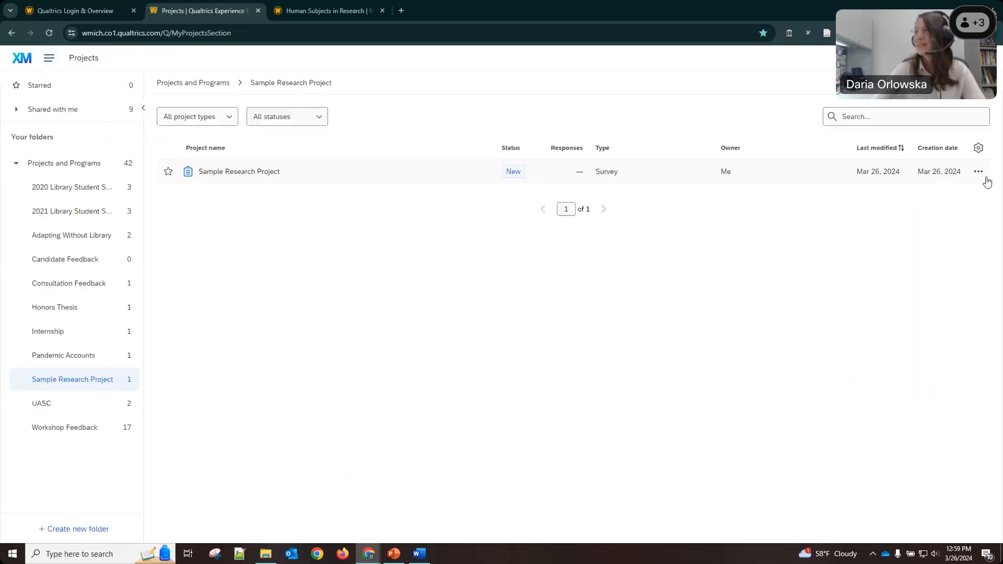
pyautogui.click(978, 171)
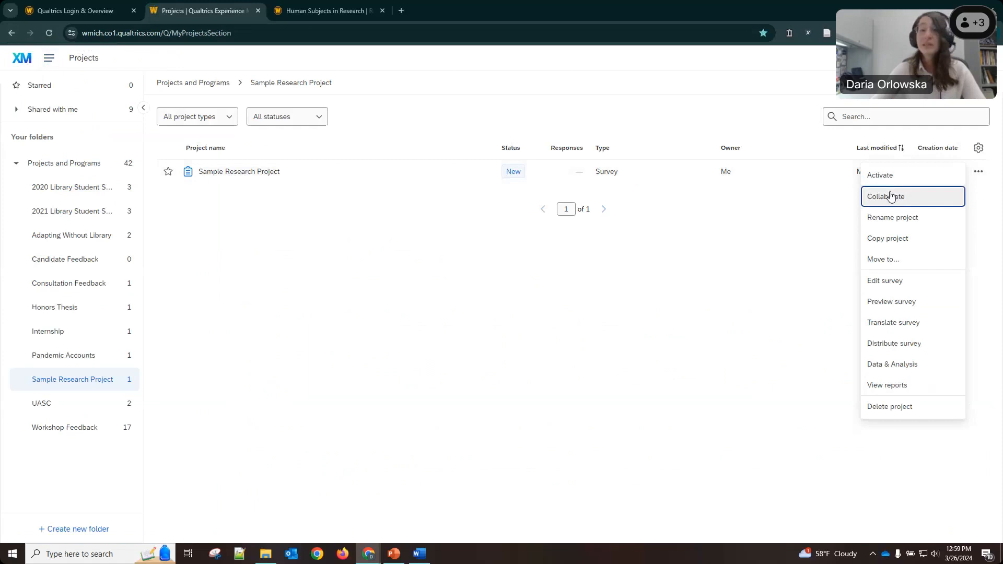
pyautogui.click(891, 197)
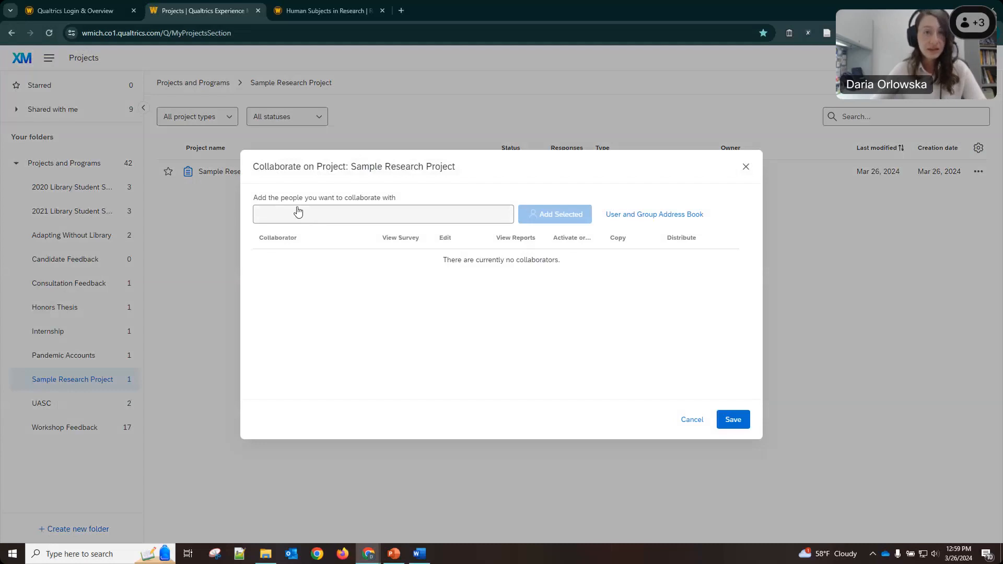
pyautogui.click(297, 211)
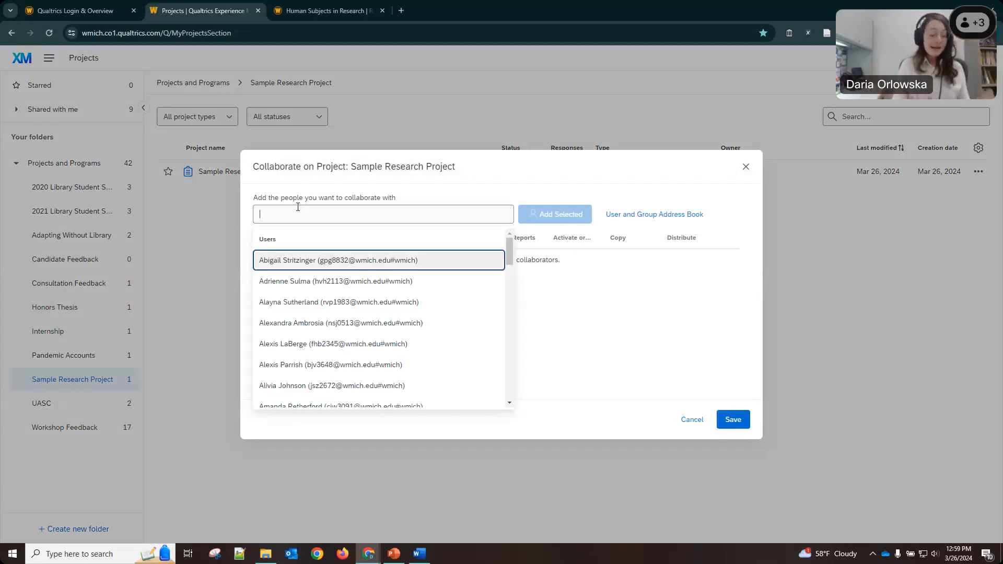
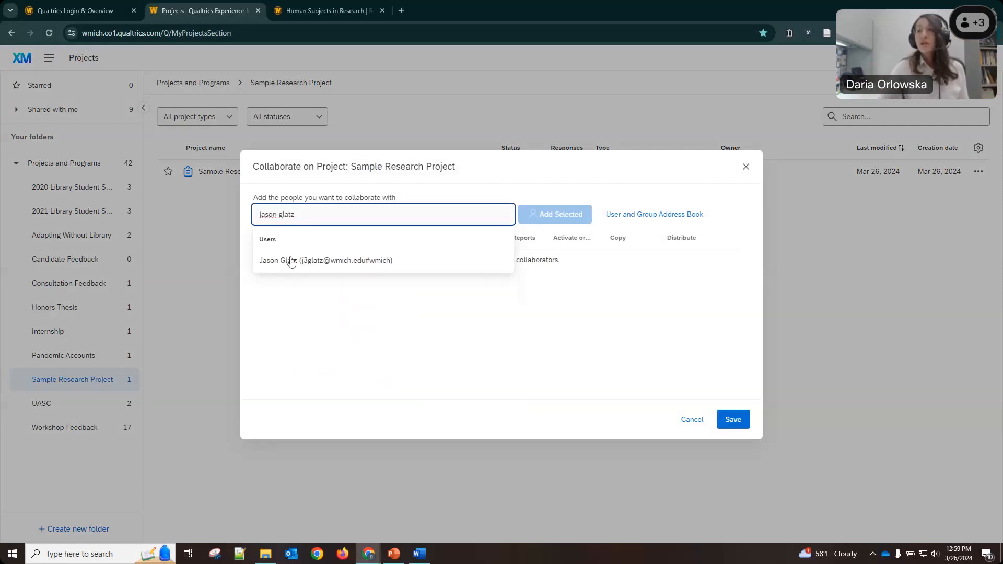
pyautogui.click(291, 260)
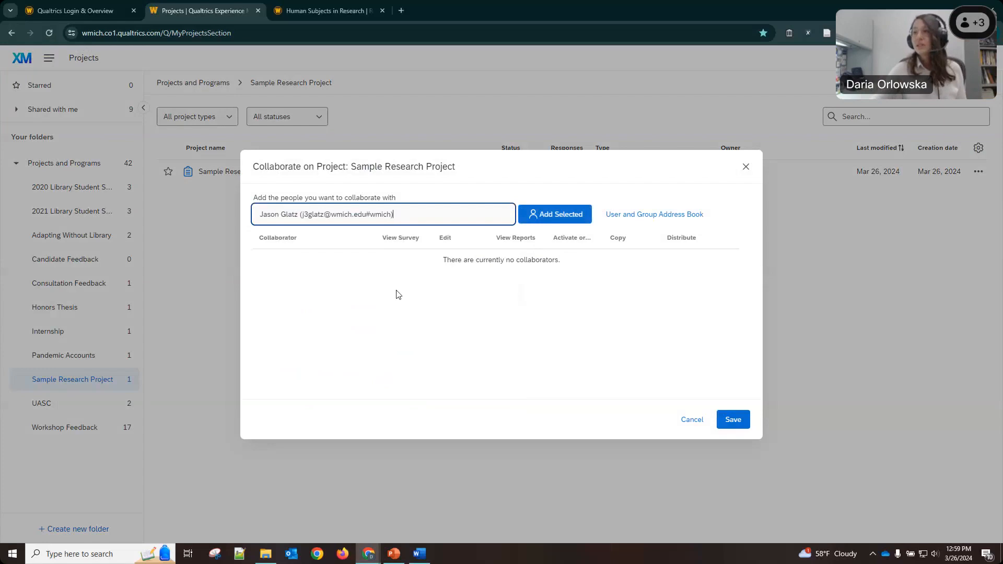
pyautogui.click(543, 214)
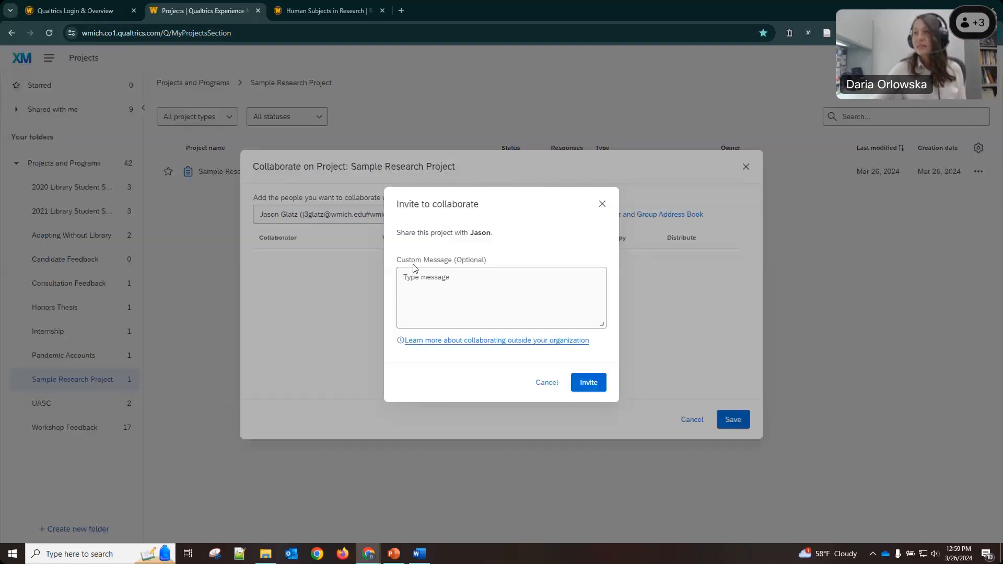
pyautogui.click(588, 384)
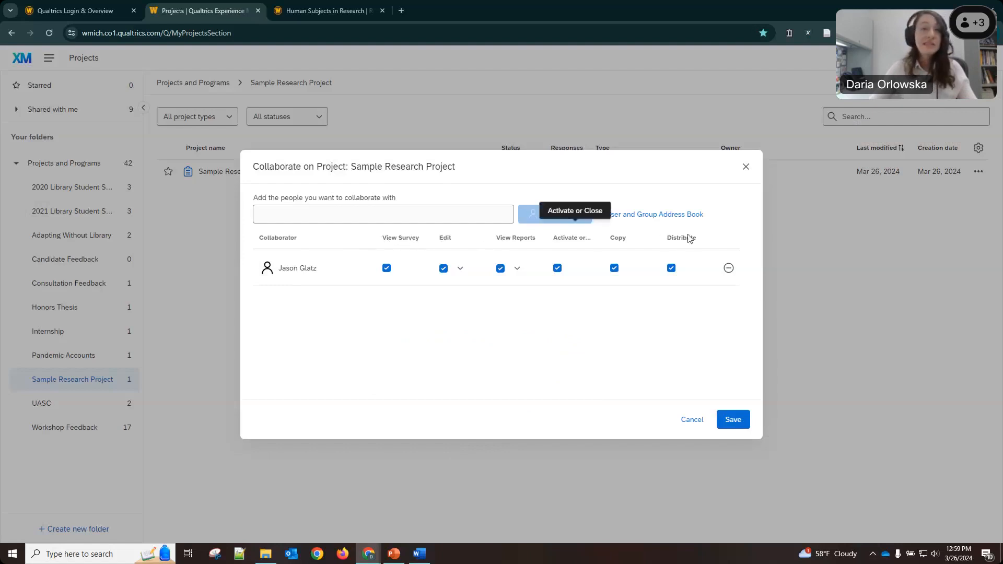
# Grant the collaborator edit, view reports, activate, copy and distribute permissions and save.
pyautogui.click(443, 268)
pyautogui.click(500, 268)
pyautogui.click(558, 268)
pyautogui.click(614, 269)
pyautogui.click(672, 269)
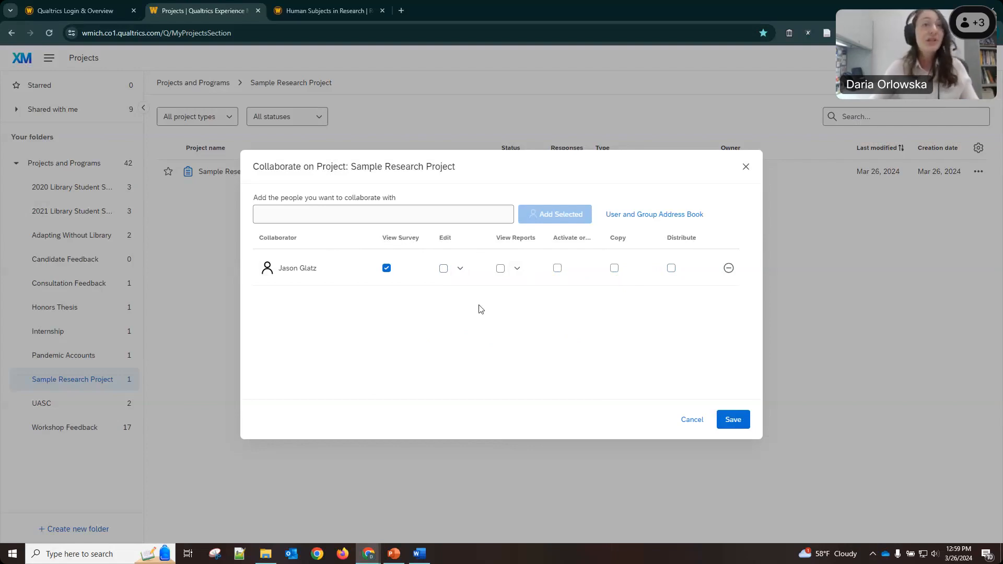
pyautogui.click(443, 269)
pyautogui.click(500, 268)
pyautogui.click(558, 269)
pyautogui.click(614, 269)
pyautogui.click(668, 270)
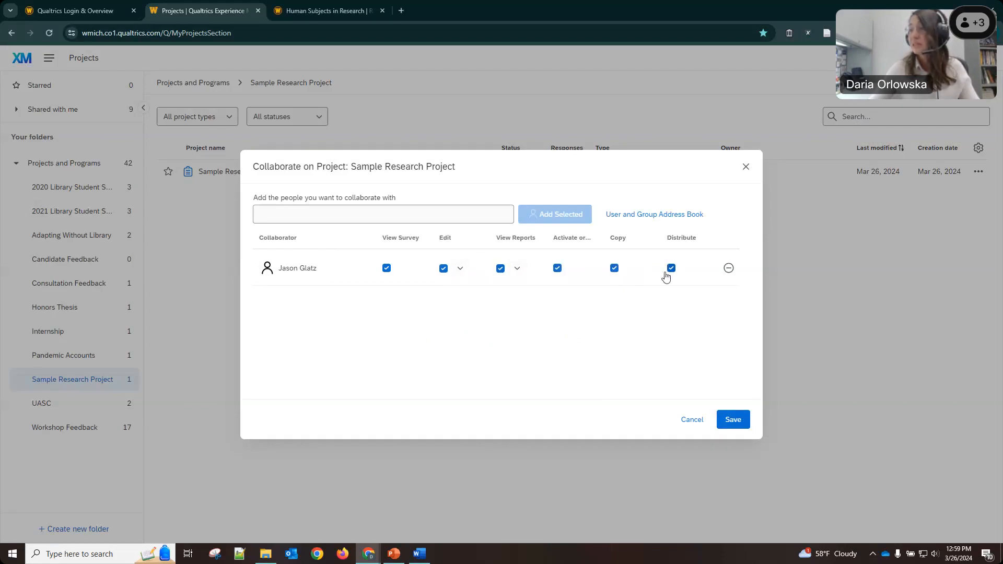
pyautogui.click(735, 423)
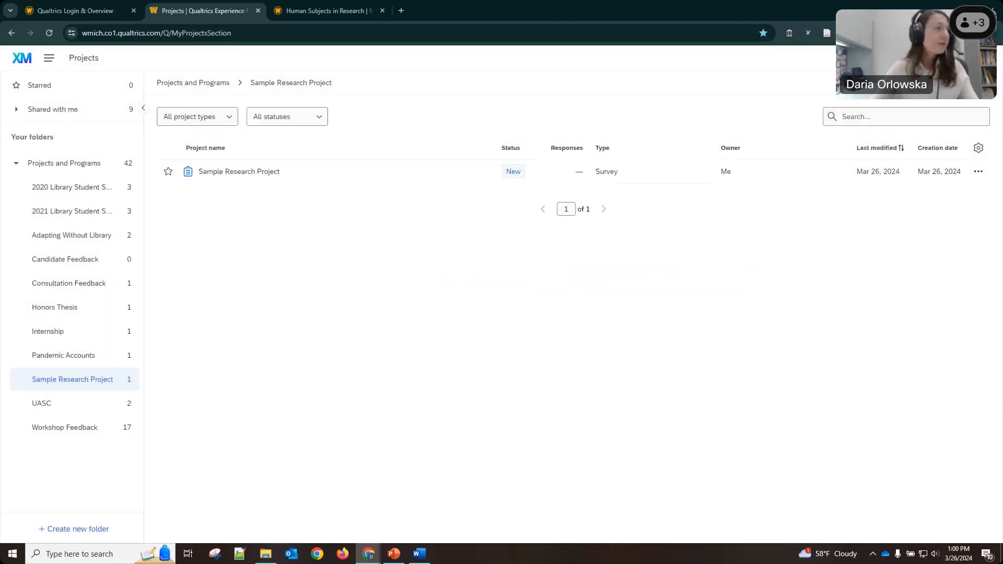
pyautogui.hotkey('alt', 'Tab')
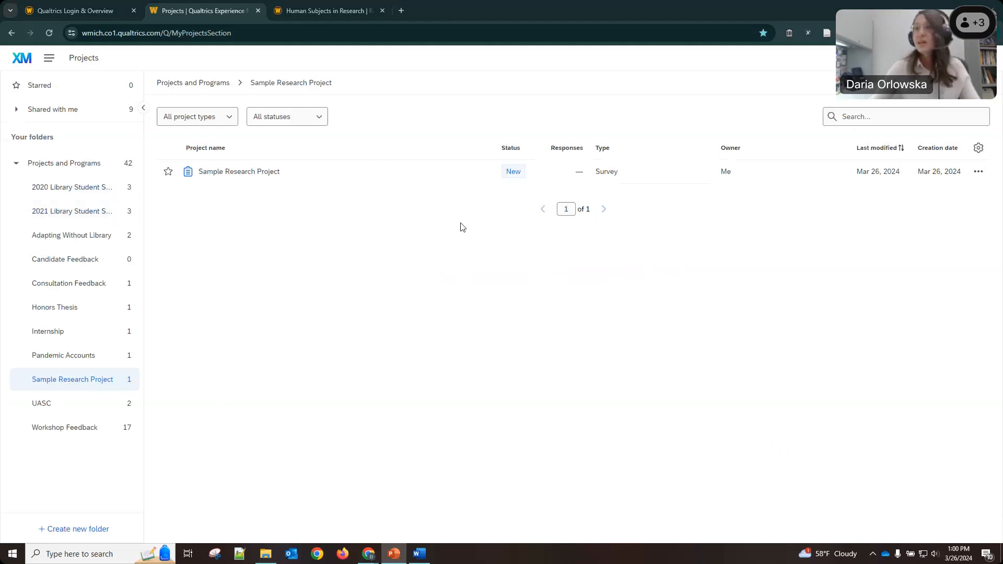
# Open the survey, start publishing, and review the ExpertReview recommendations before closing them.
pyautogui.click(239, 179)
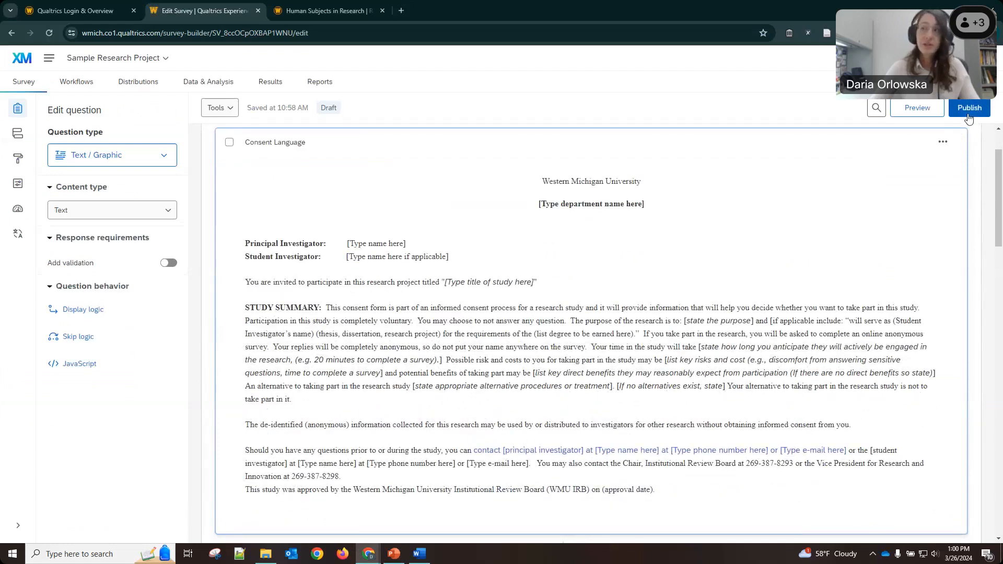
pyautogui.click(968, 109)
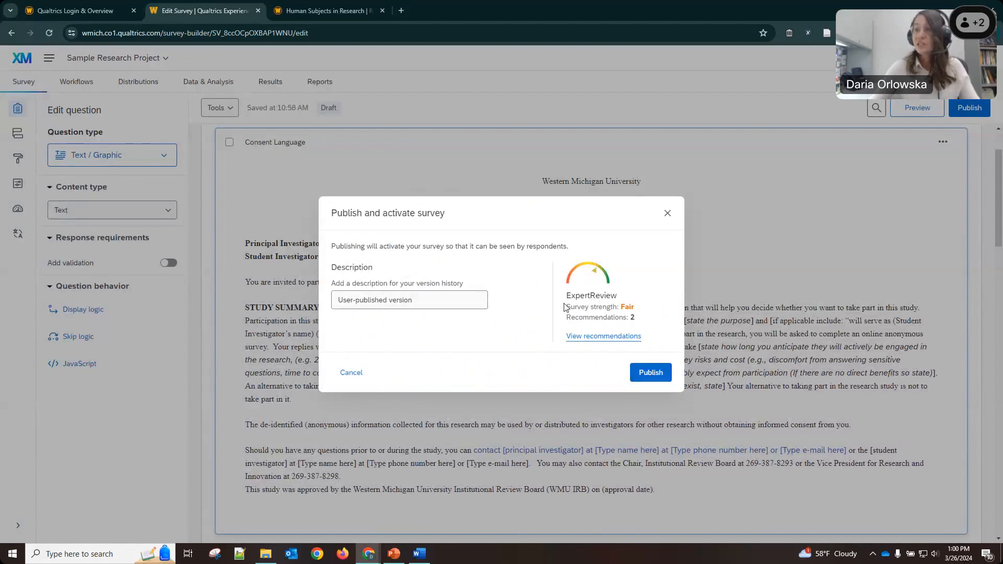
pyautogui.click(602, 337)
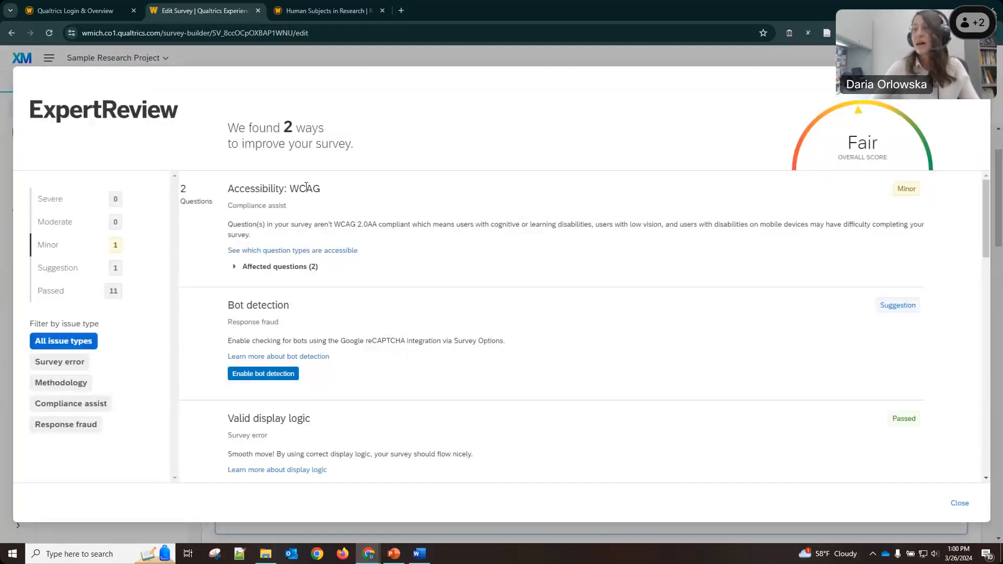
pyautogui.scroll(-3, 354, 269)
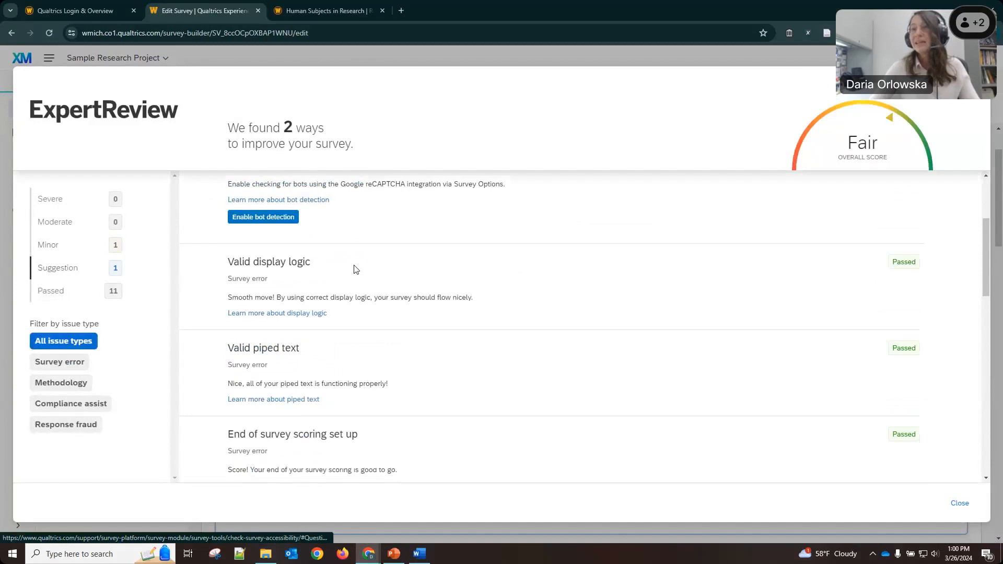
pyautogui.scroll(-3, 354, 269)
pyautogui.scroll(3, 779, 246)
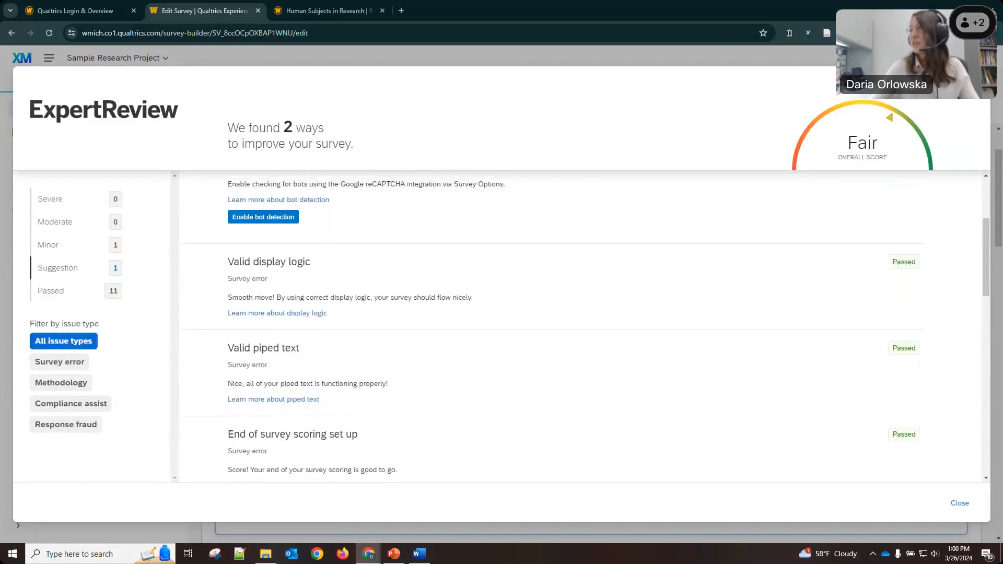
pyautogui.click(960, 503)
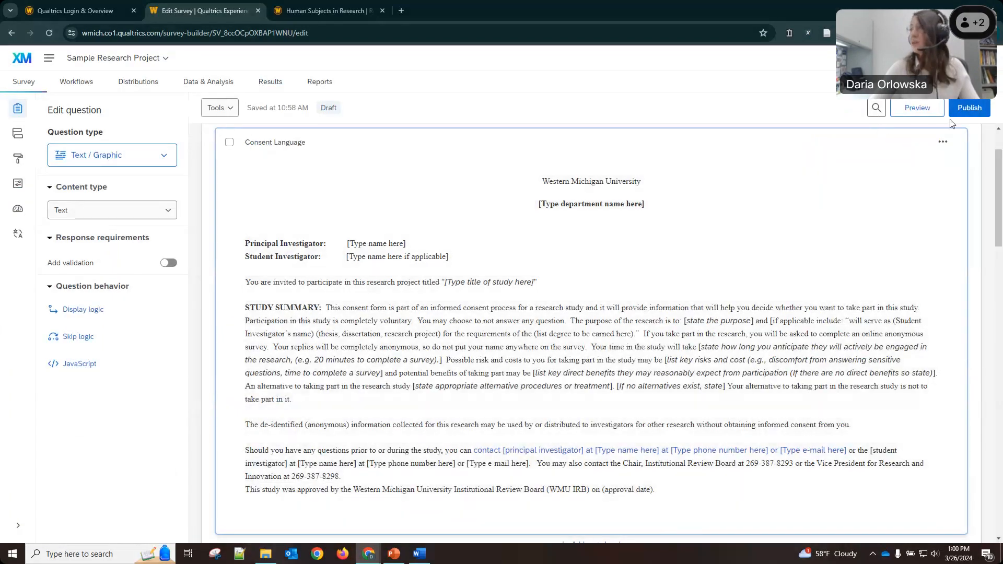
# Publish and activate the survey, then copy its anonymous link.
pyautogui.click(968, 108)
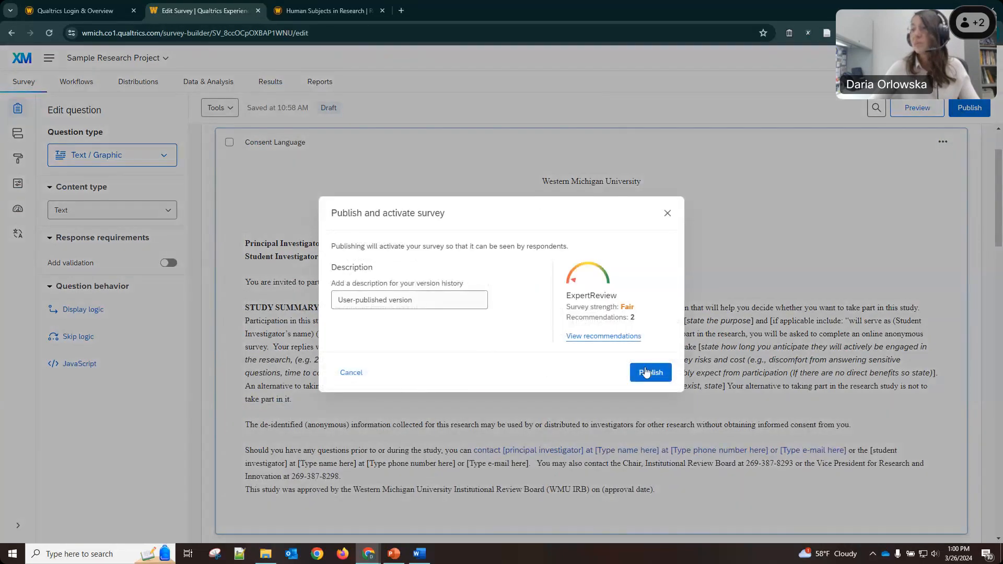
pyautogui.click(650, 373)
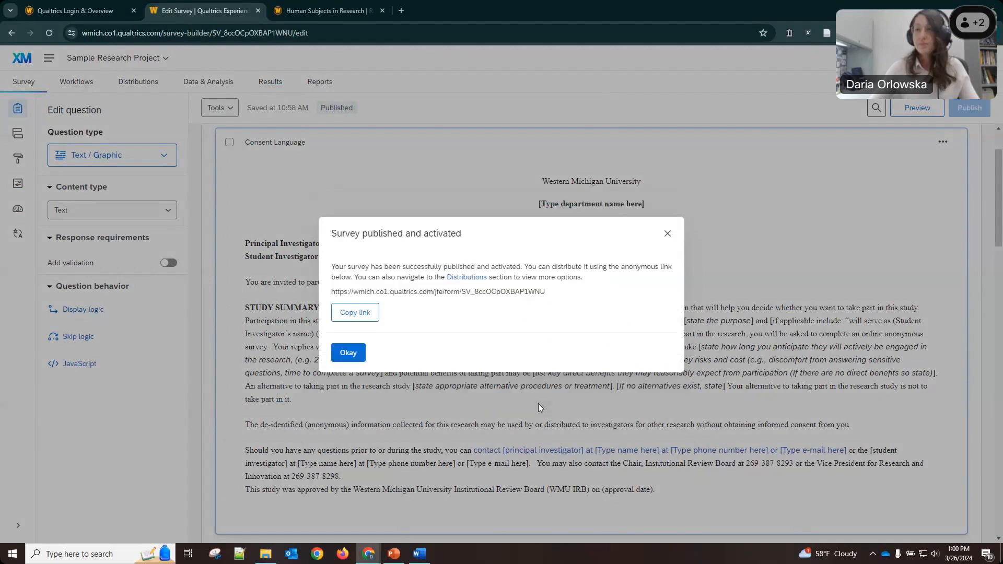
pyautogui.click(351, 312)
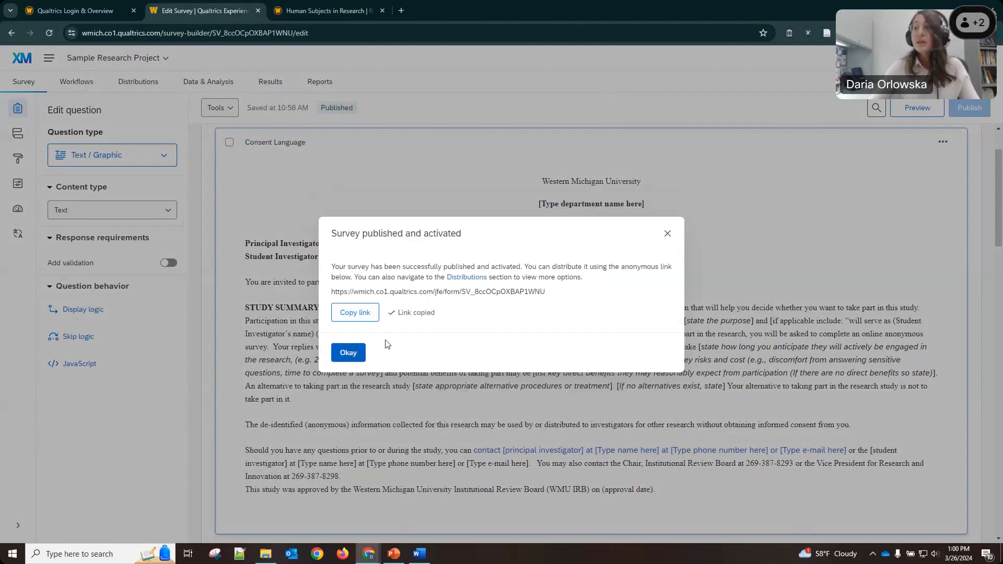
# Check the anonymous link under Distributions, then view the 2 responses in Data & Analysis.
pyautogui.click(671, 236)
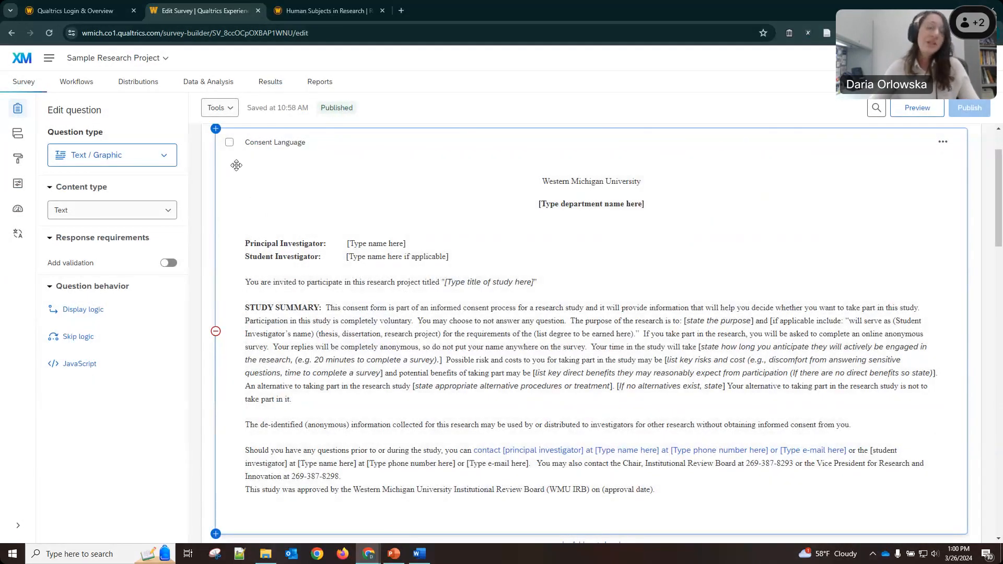
pyautogui.click(136, 82)
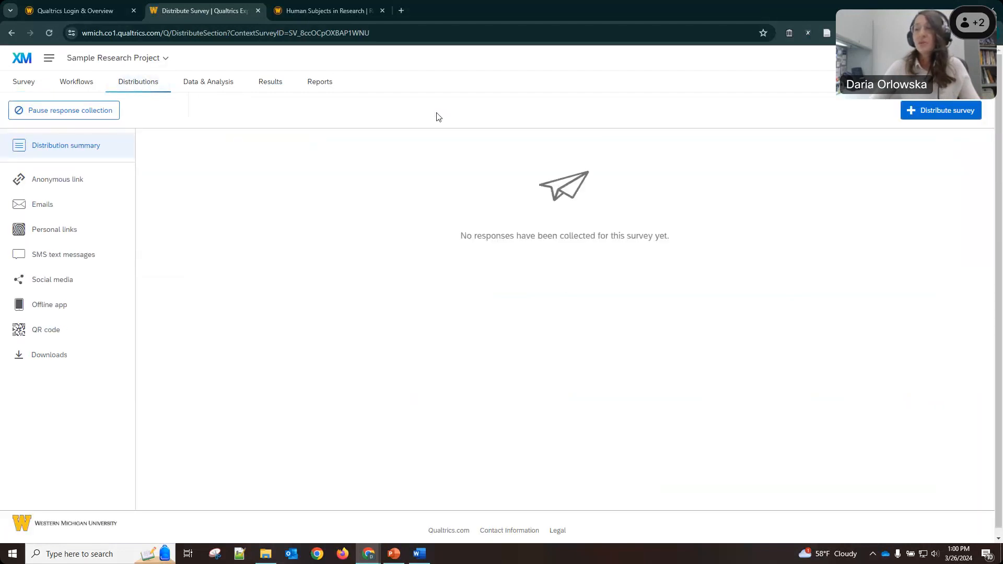
pyautogui.click(60, 187)
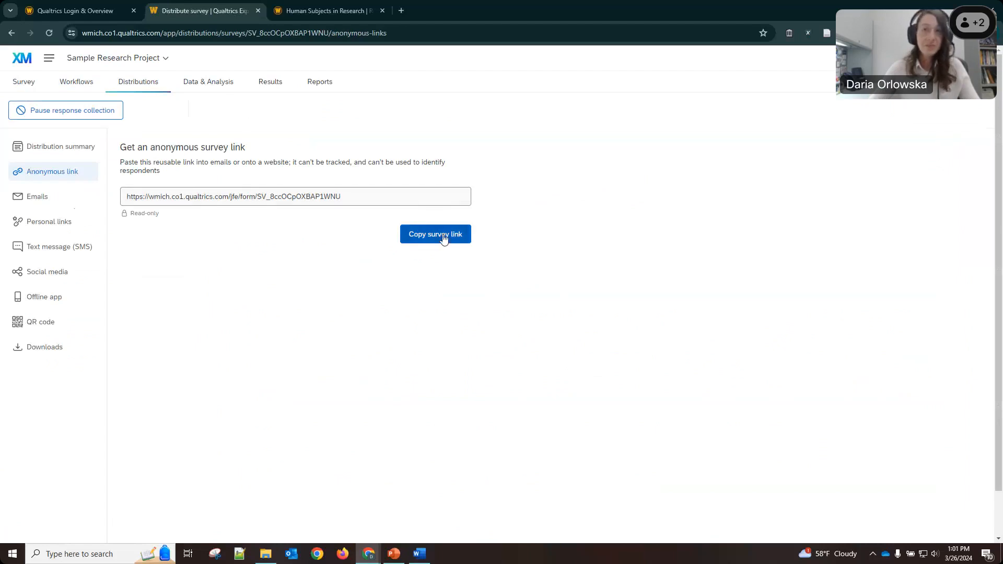
pyautogui.click(214, 85)
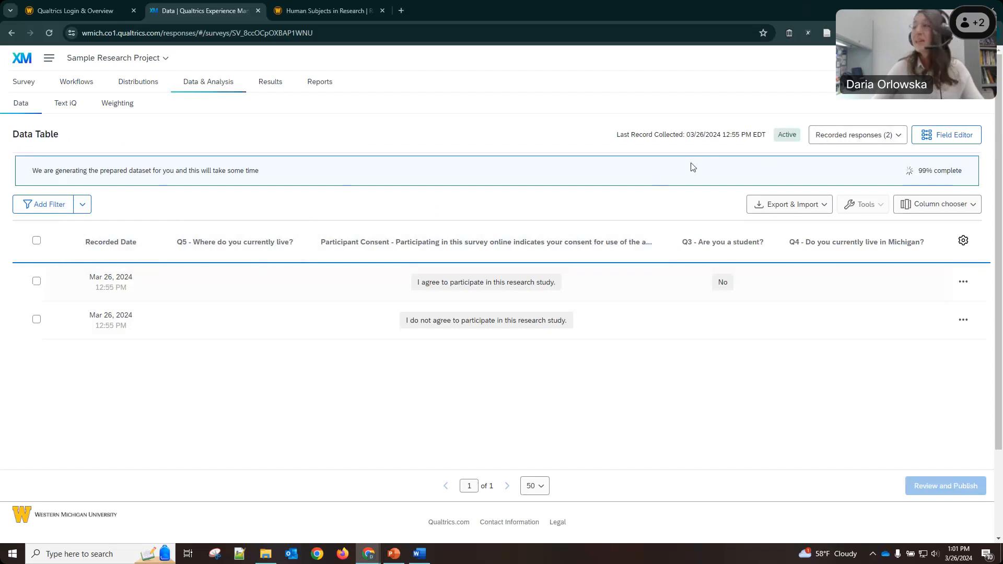
# Select all 2 test responses in the data table and permanently delete them.
pyautogui.click(36, 243)
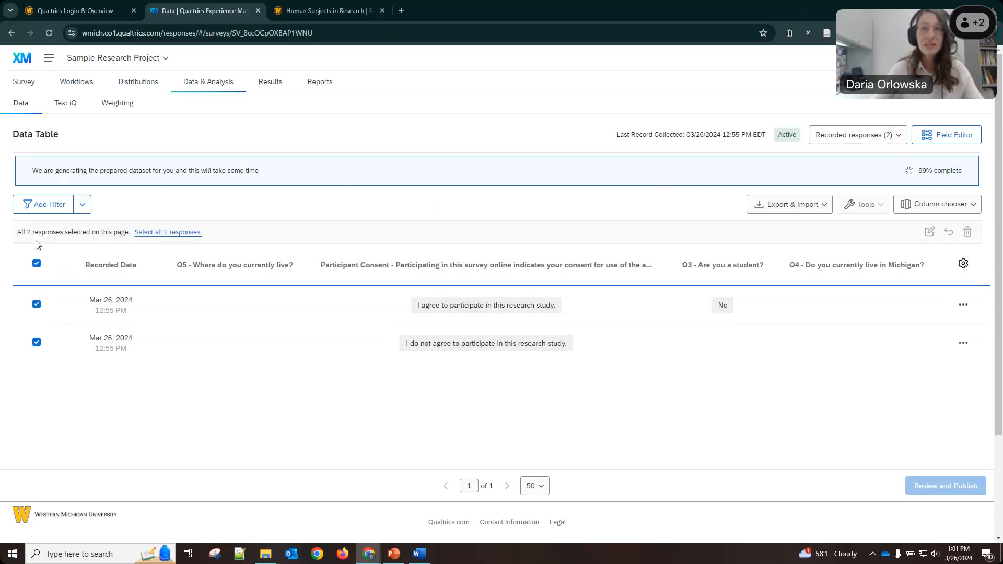
pyautogui.click(157, 232)
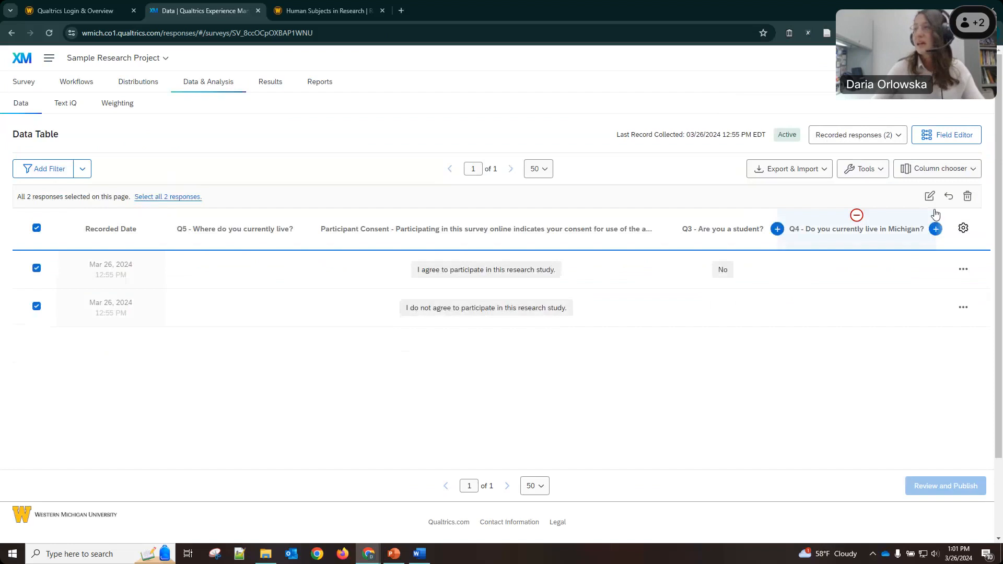
pyautogui.click(967, 197)
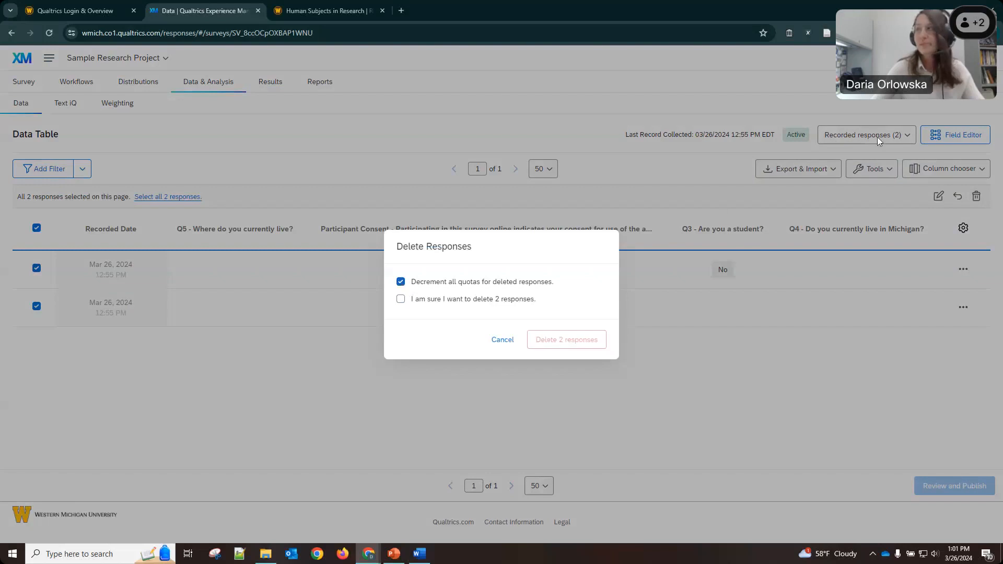
pyautogui.click(421, 298)
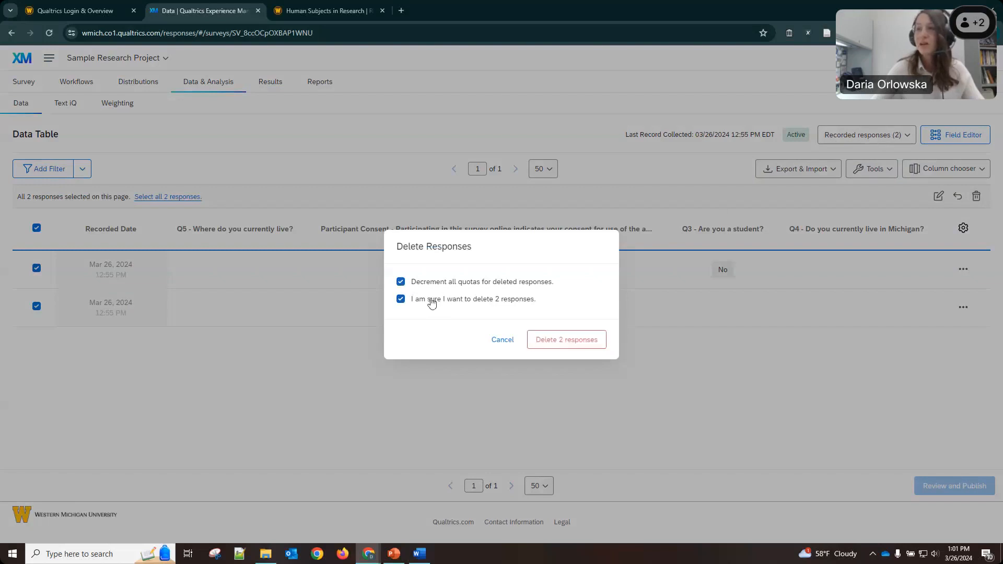
pyautogui.click(575, 345)
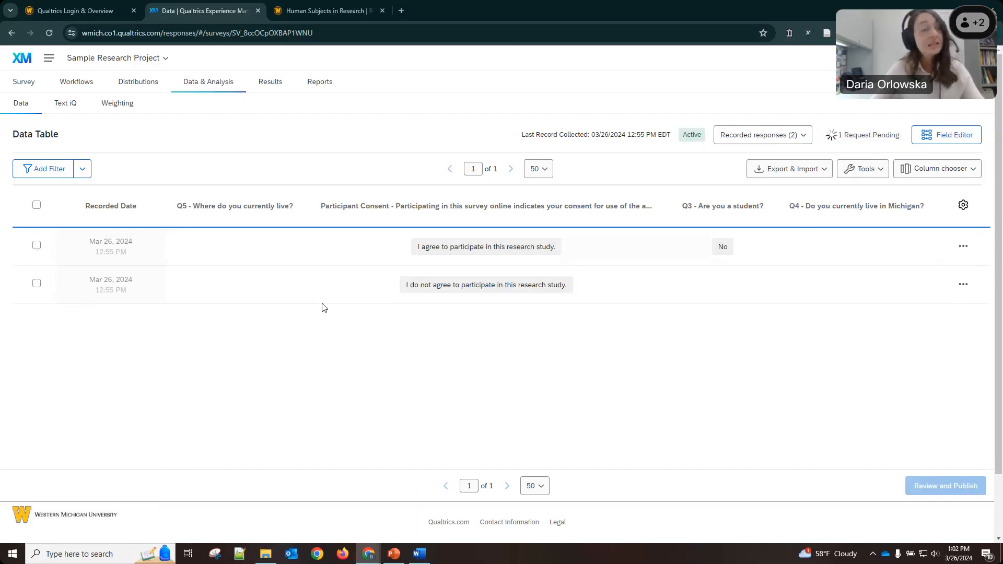
# Export the survey's response data as a CSV file and download it.
pyautogui.click(823, 173)
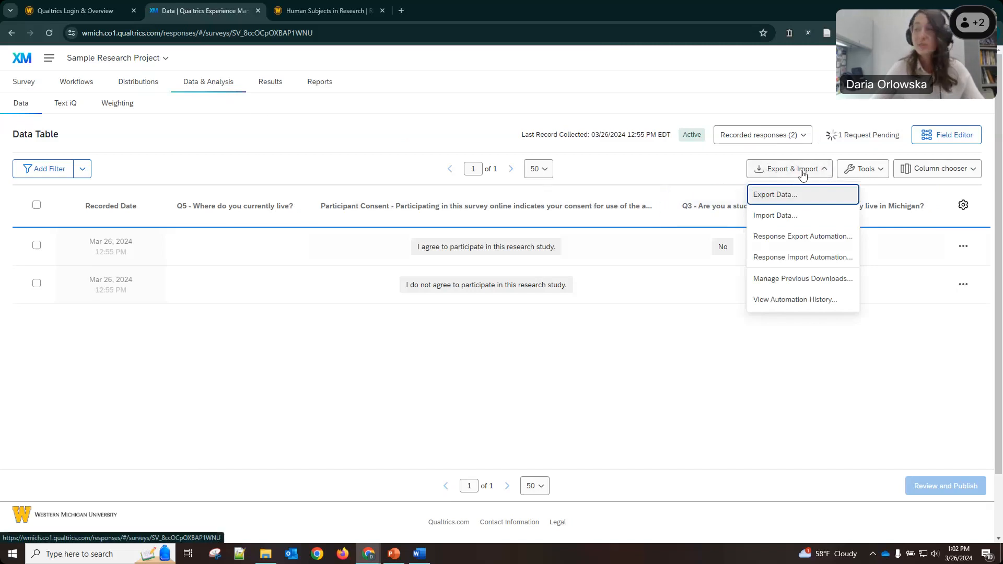
pyautogui.click(776, 197)
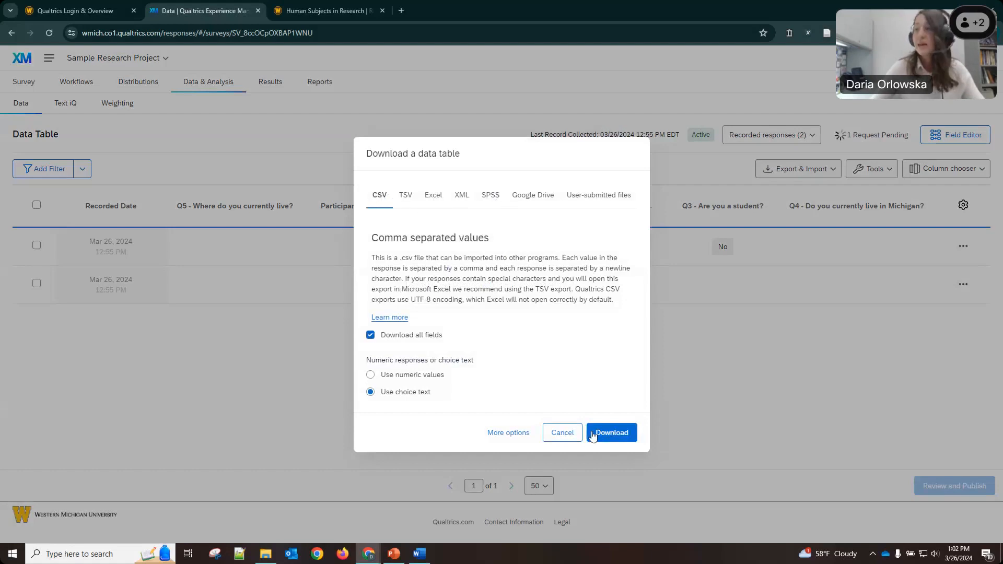
pyautogui.click(622, 434)
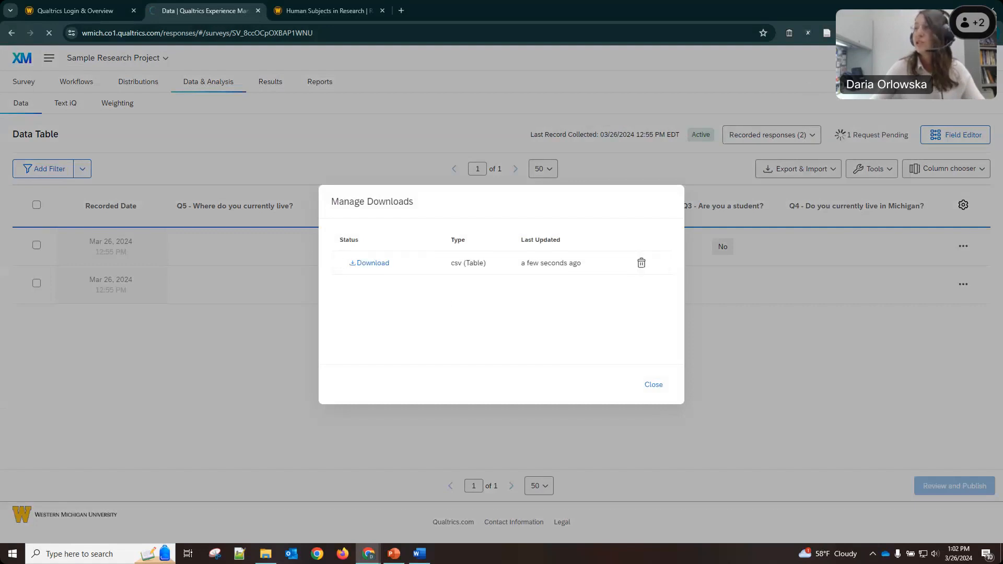
pyautogui.click(373, 264)
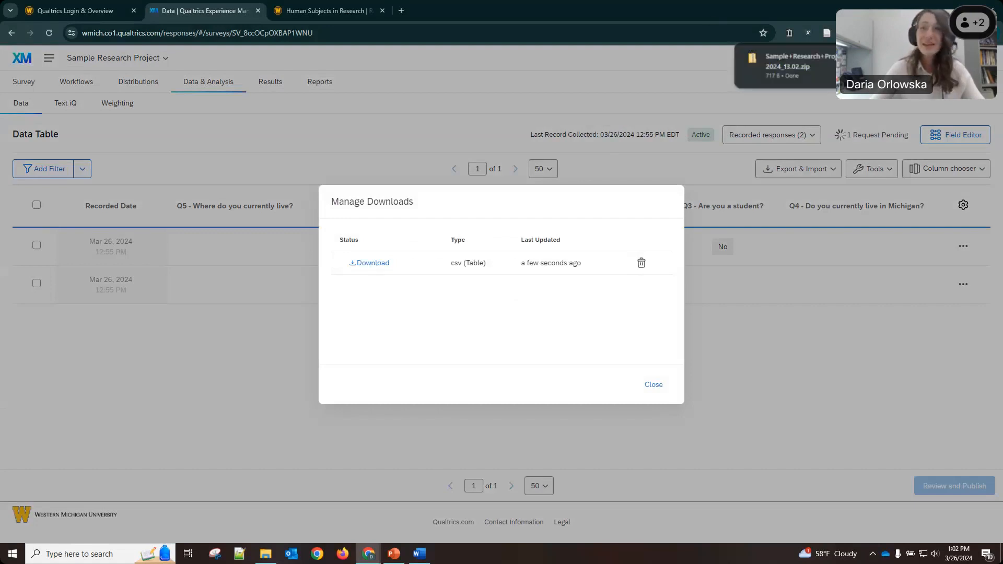
pyautogui.click(647, 385)
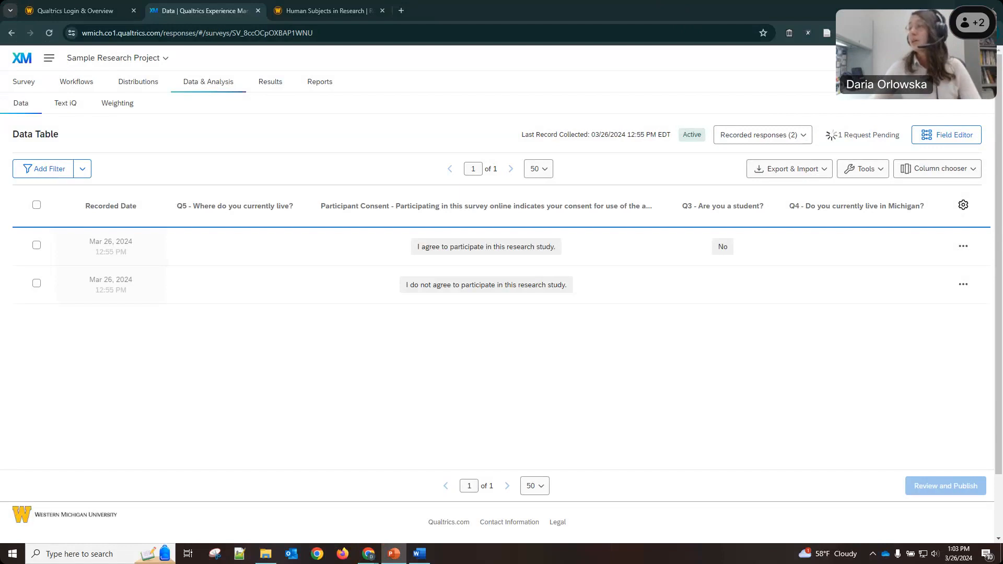
# Present slide 26, 'IRB Survey Submission', full screen in PowerPoint.
pyautogui.click(943, 7)
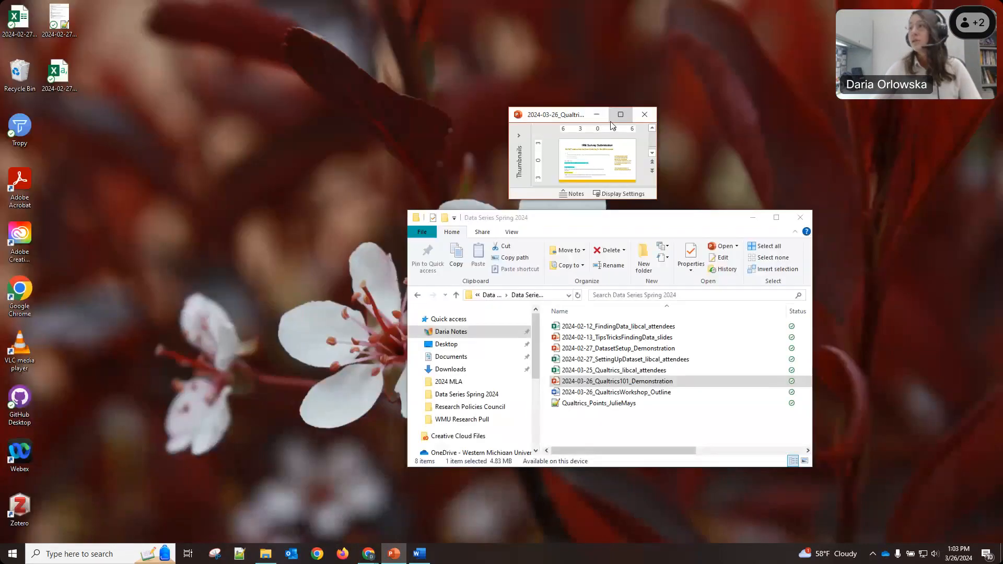
pyautogui.click(612, 120)
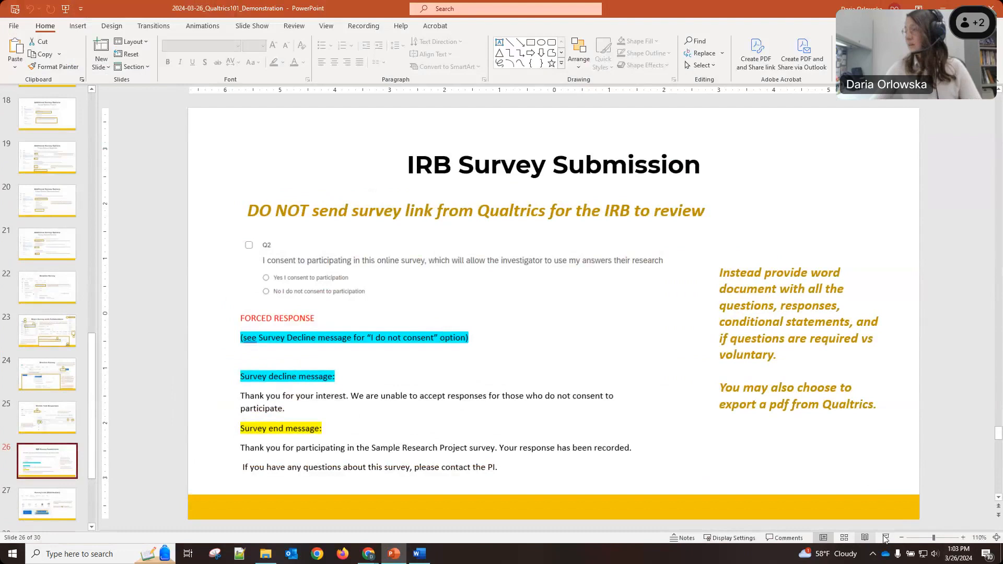
pyautogui.click(885, 537)
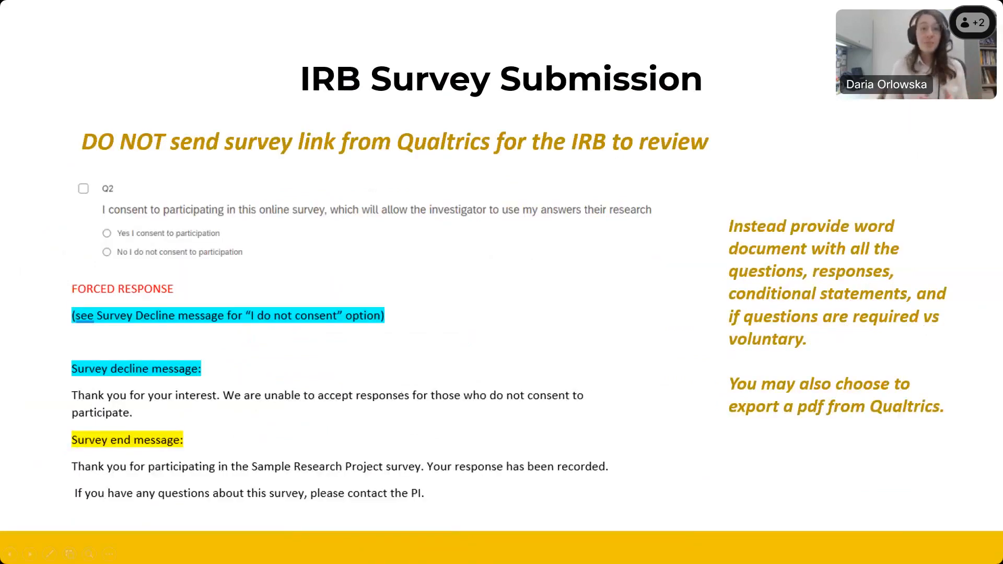